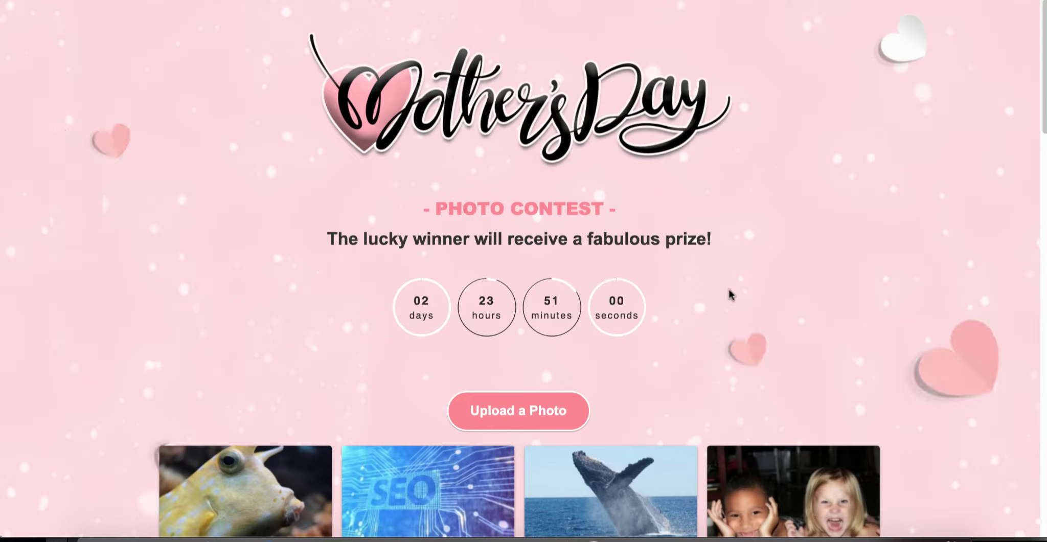
Look over the Mother's Day photo contest page and its gallery, viewing the whale photo enlarged and closing it again.
scroll(731, 290, "down", 1)
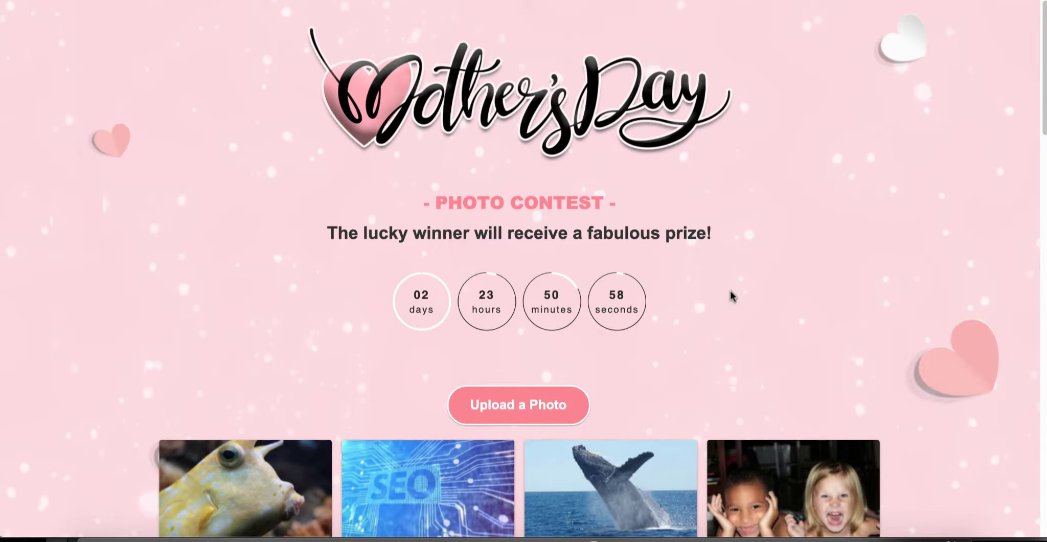
scroll(723, 285, "down", 3)
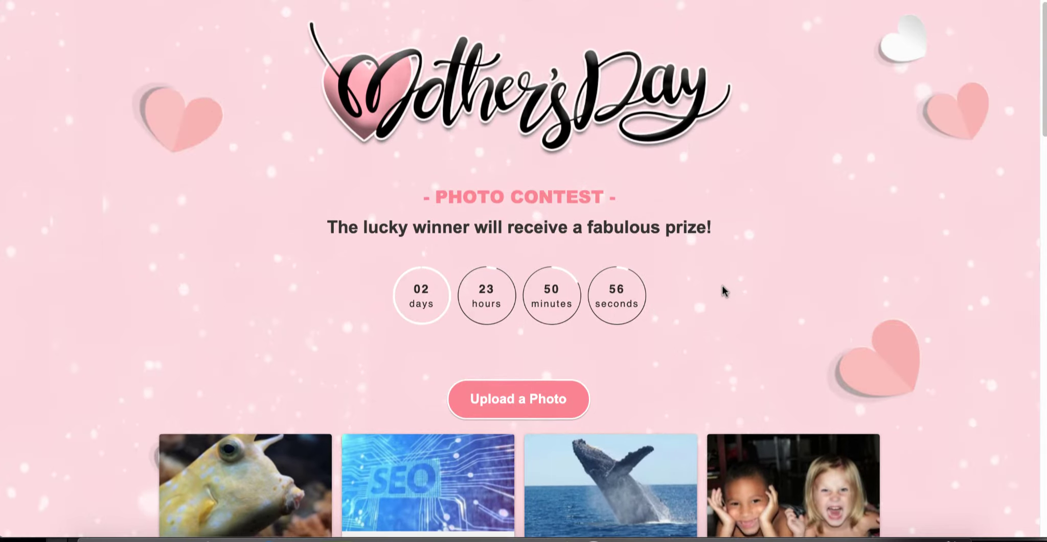
scroll(719, 286, "down", 5)
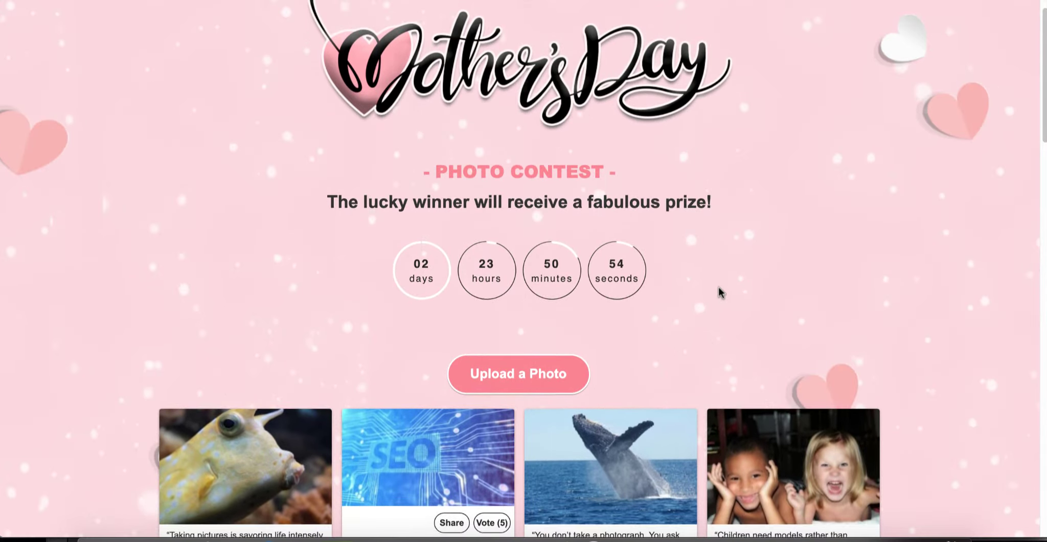
scroll(718, 289, "down", 2)
scroll(718, 288, "up", 3)
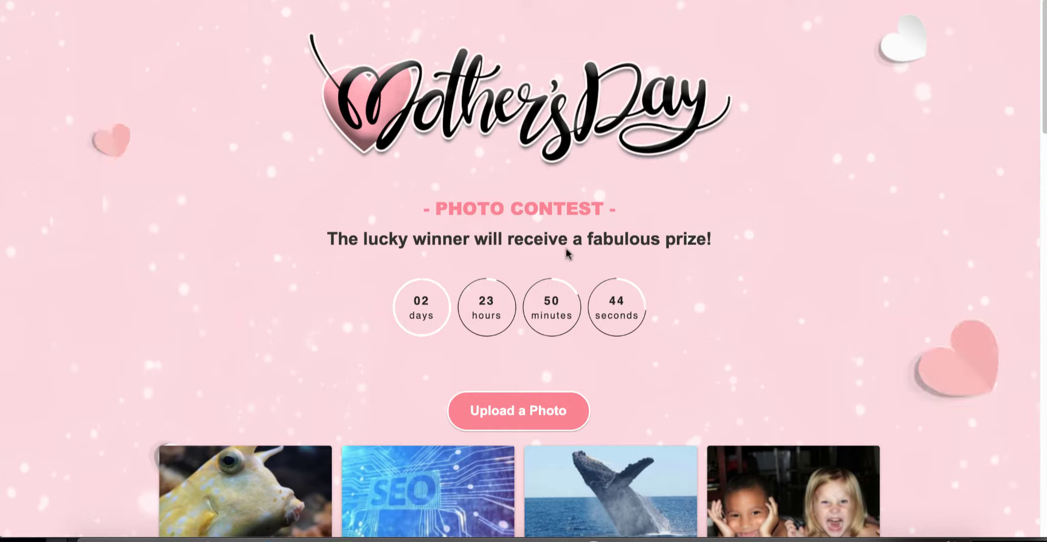
scroll(504, 329, "down", 3)
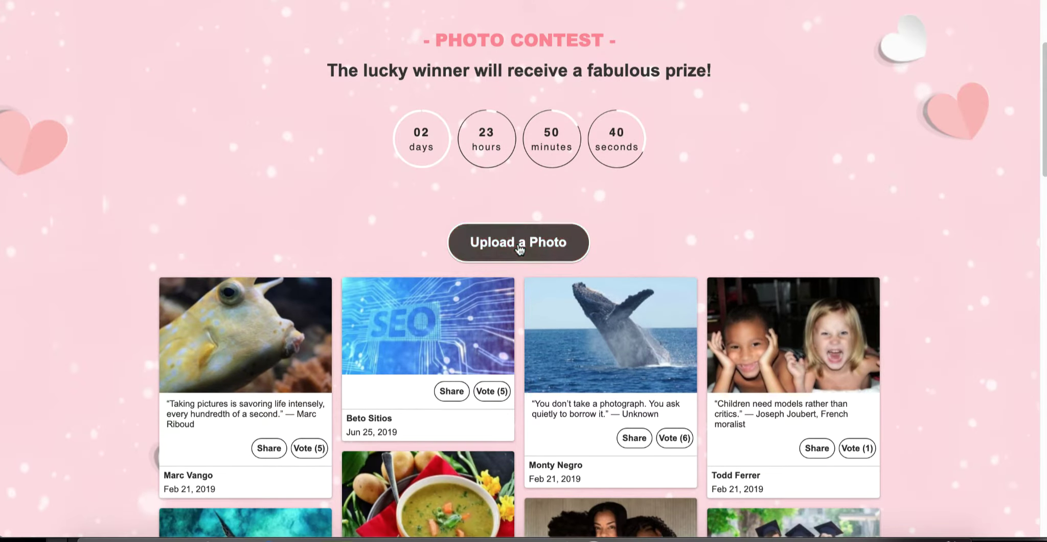
scroll(515, 258, "down", 1)
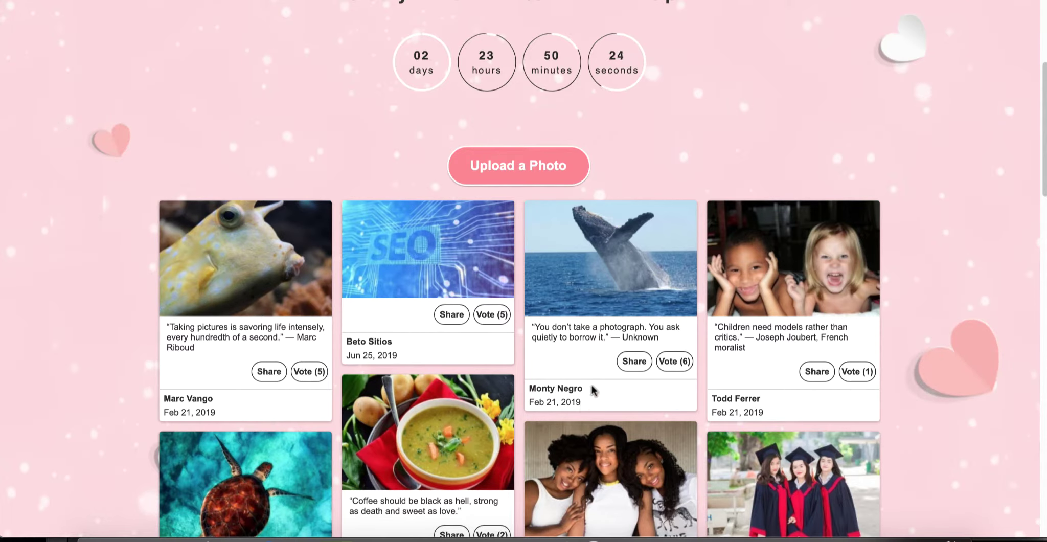
left_click(607, 265)
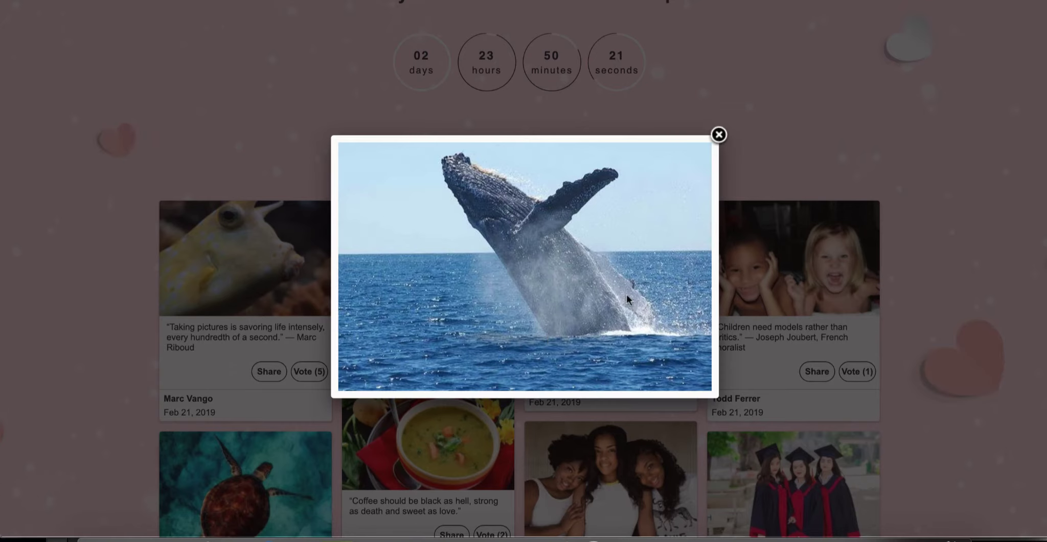
left_click(719, 135)
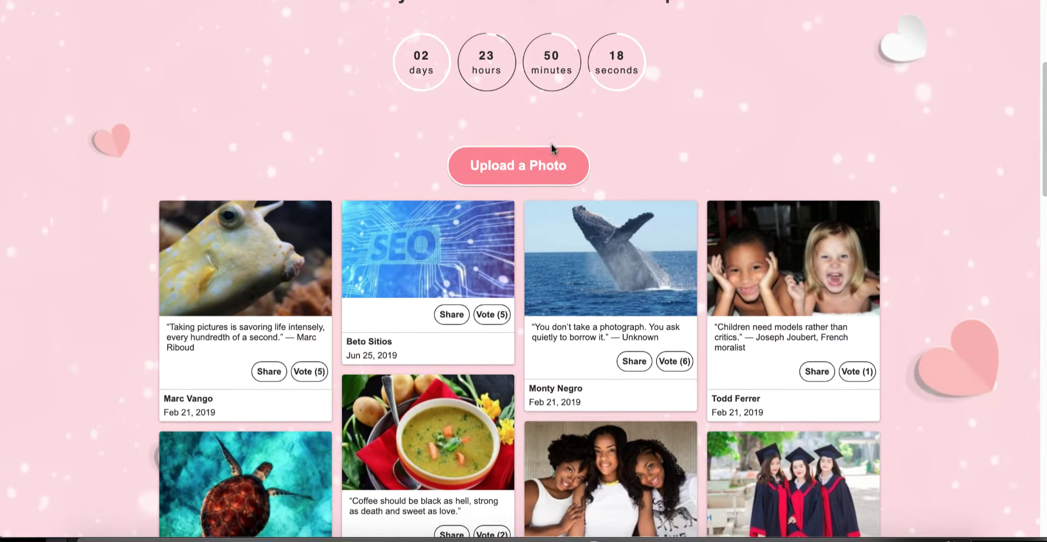
Open the contest's photo upload form and examine its photo, caption, contact, consent and mobile submission options.
left_click(531, 169)
scroll(837, 164, "down", 1)
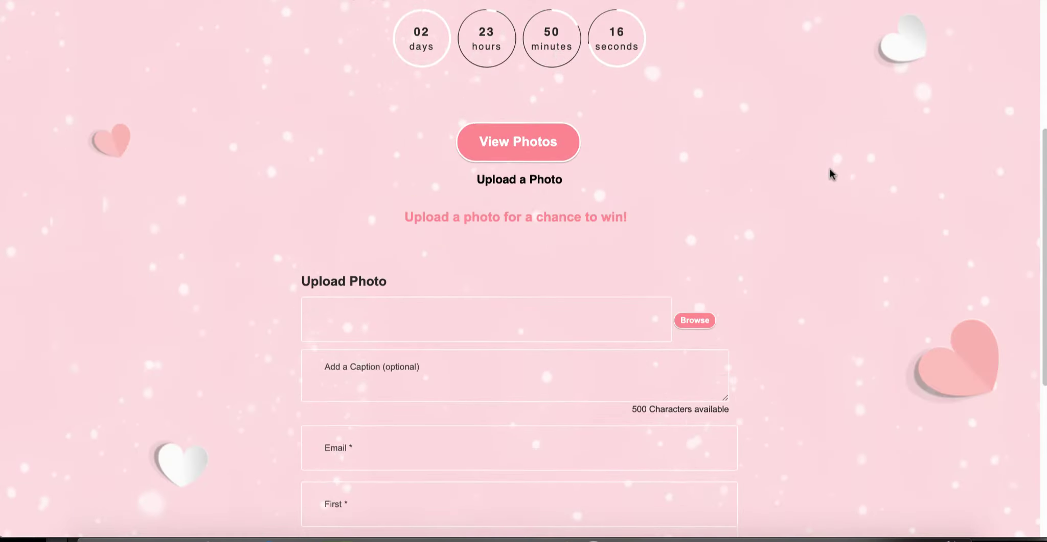
scroll(829, 181, "down", 1)
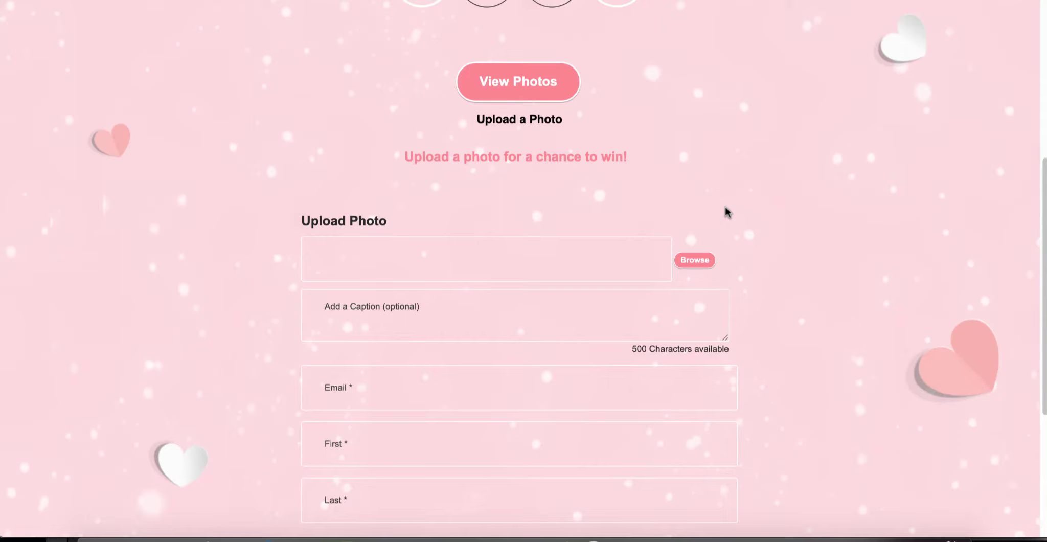
scroll(614, 190, "down", 1)
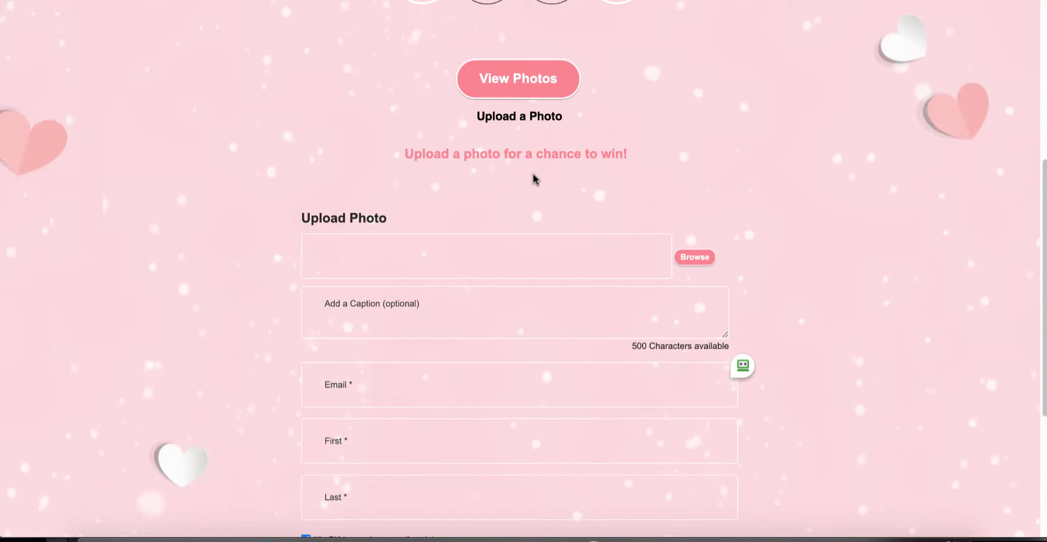
scroll(534, 178, "down", 5)
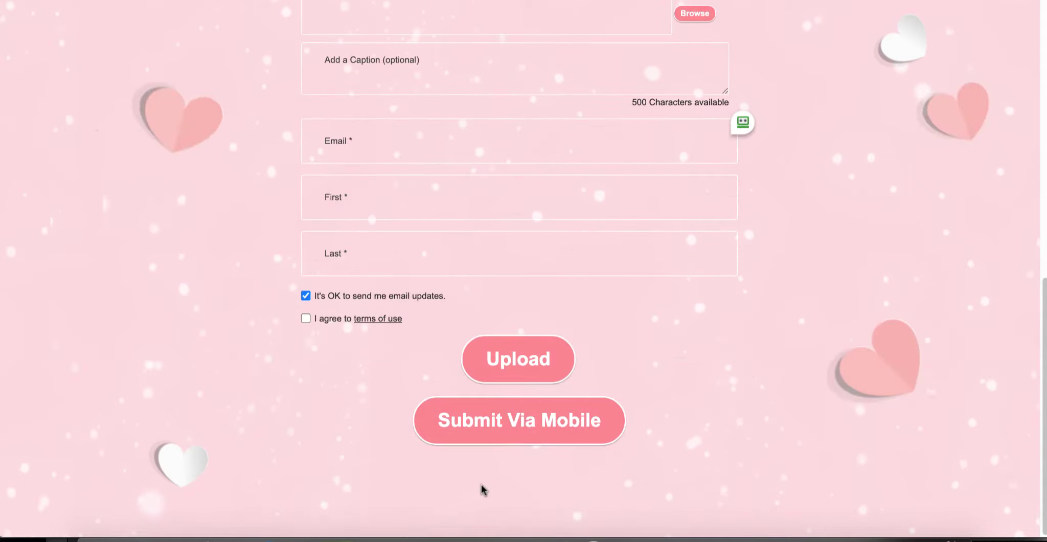
scroll(500, 474, "up", 1)
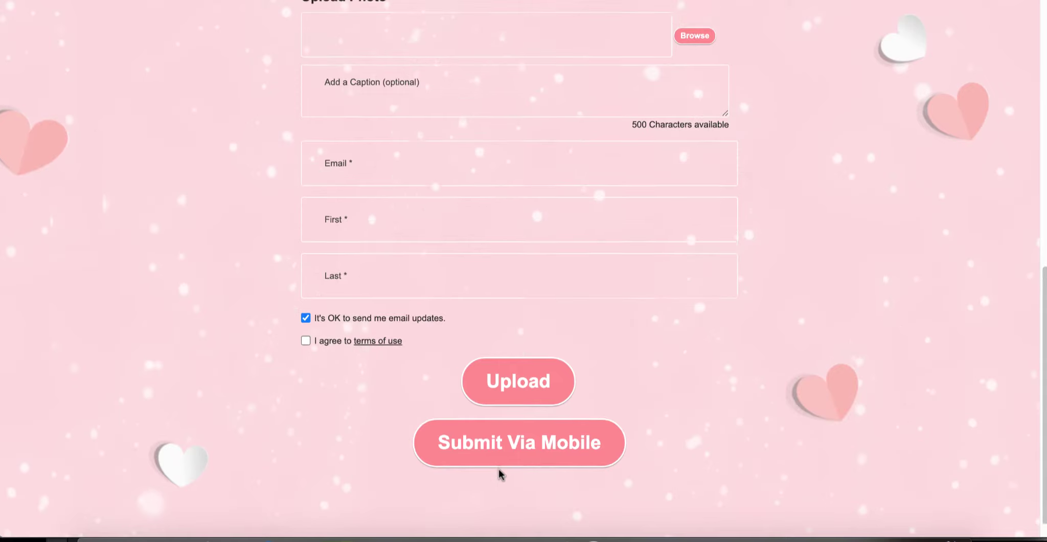
scroll(504, 468, "up", 1)
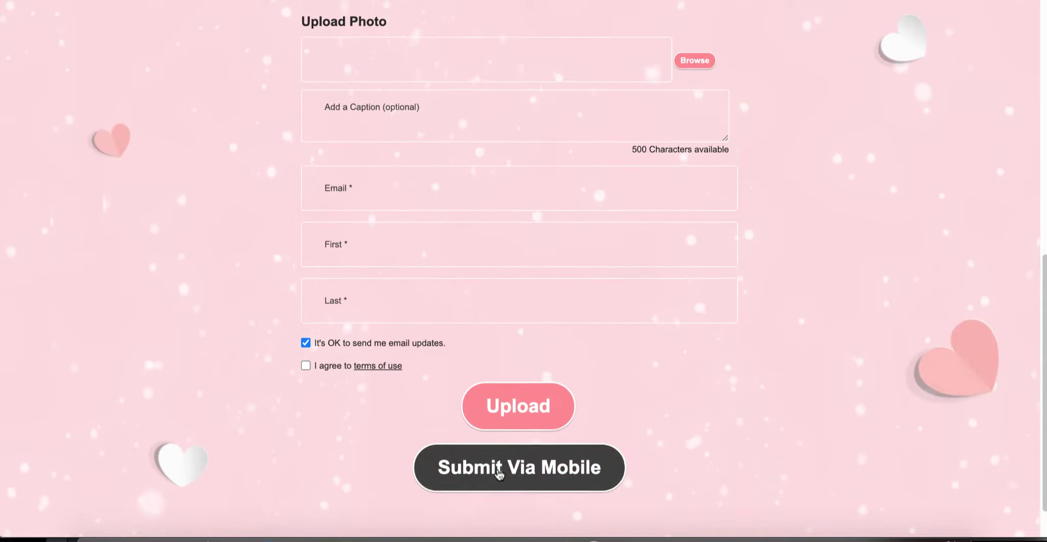
scroll(506, 419, "up", 5)
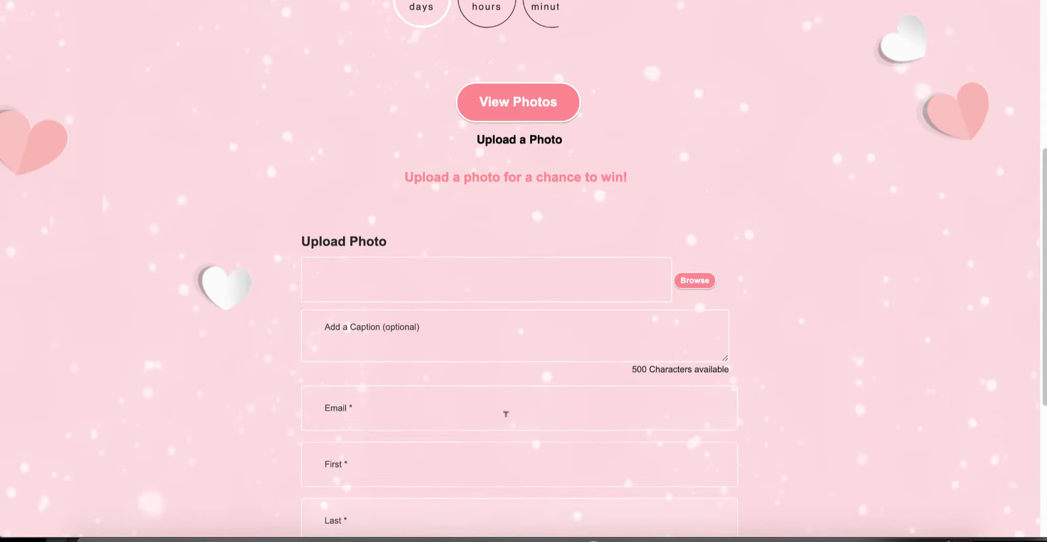
scroll(504, 412, "up", 2)
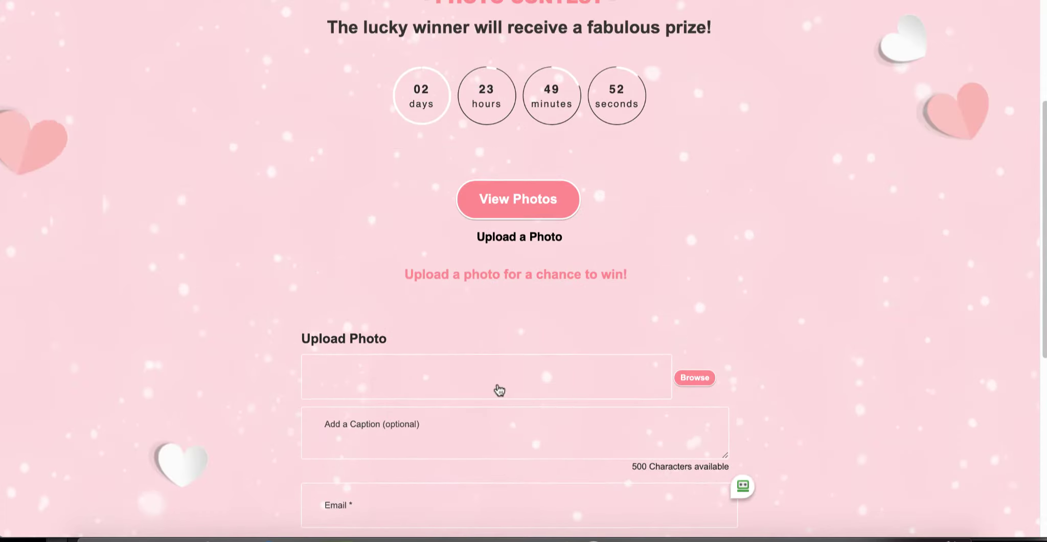
left_click(498, 424)
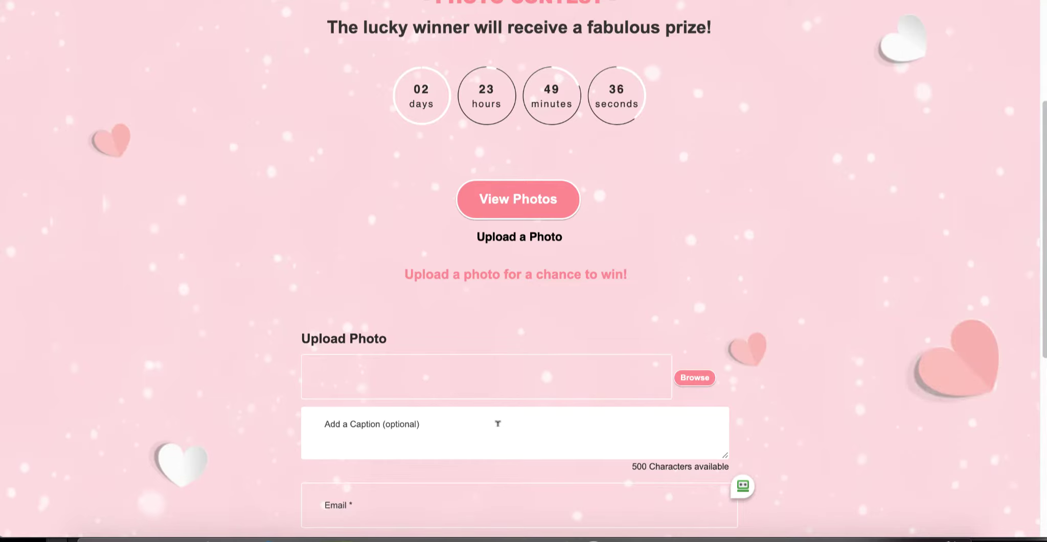
scroll(497, 424, "up", 4)
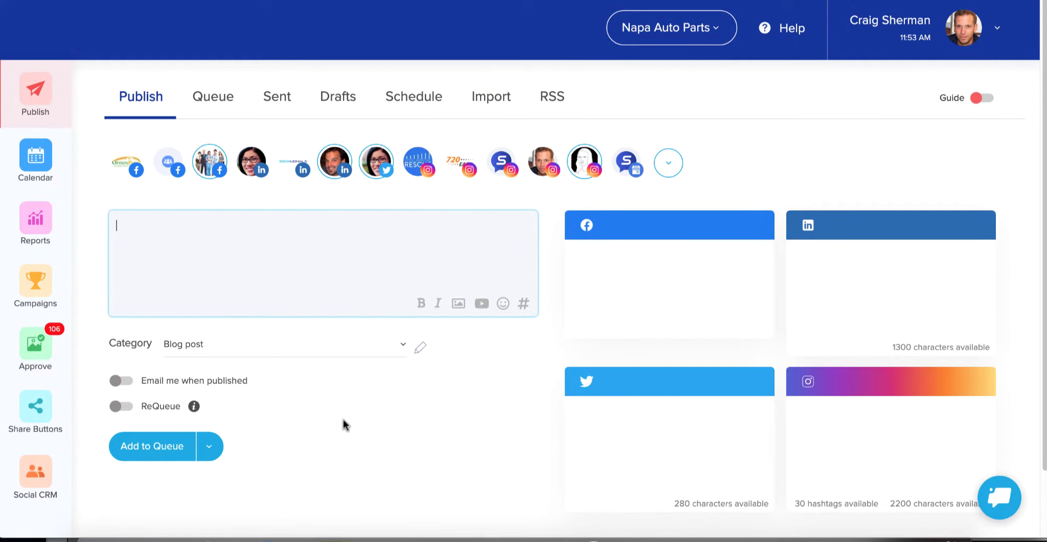
In the Sociamonials dashboard, start a new campaign and filter the ready-made templates by Photo and Contest.
left_click(32, 284)
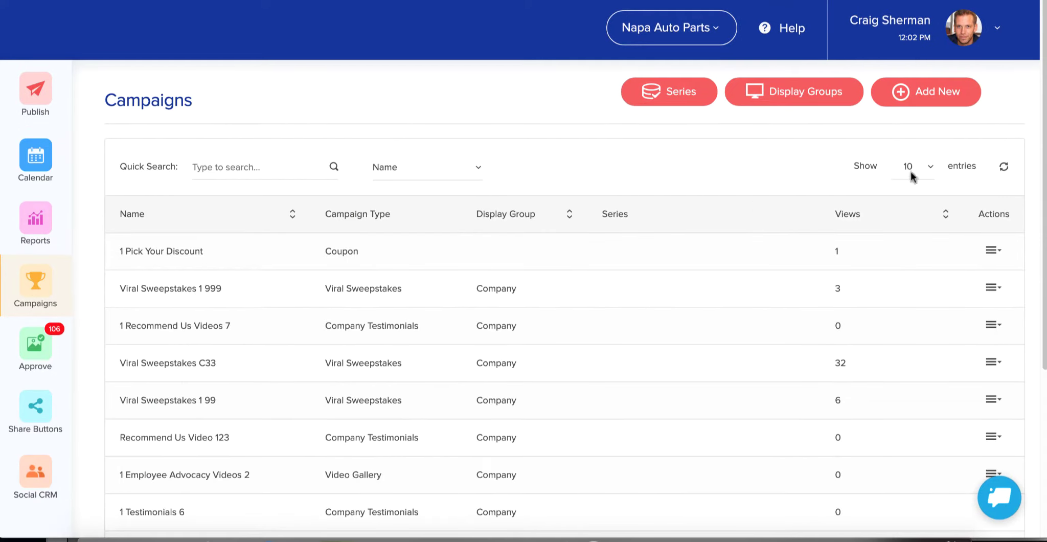
left_click(934, 94)
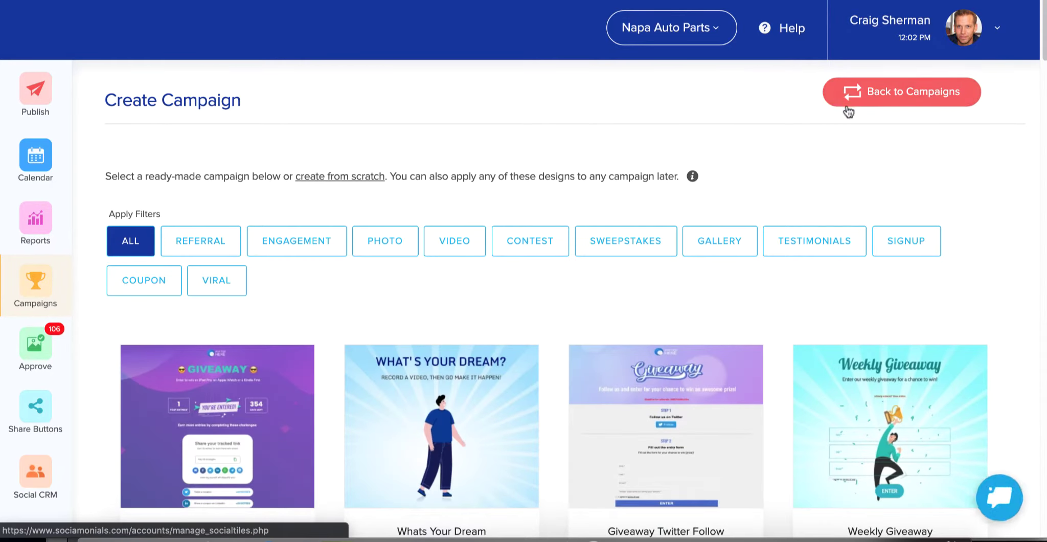
left_click(396, 242)
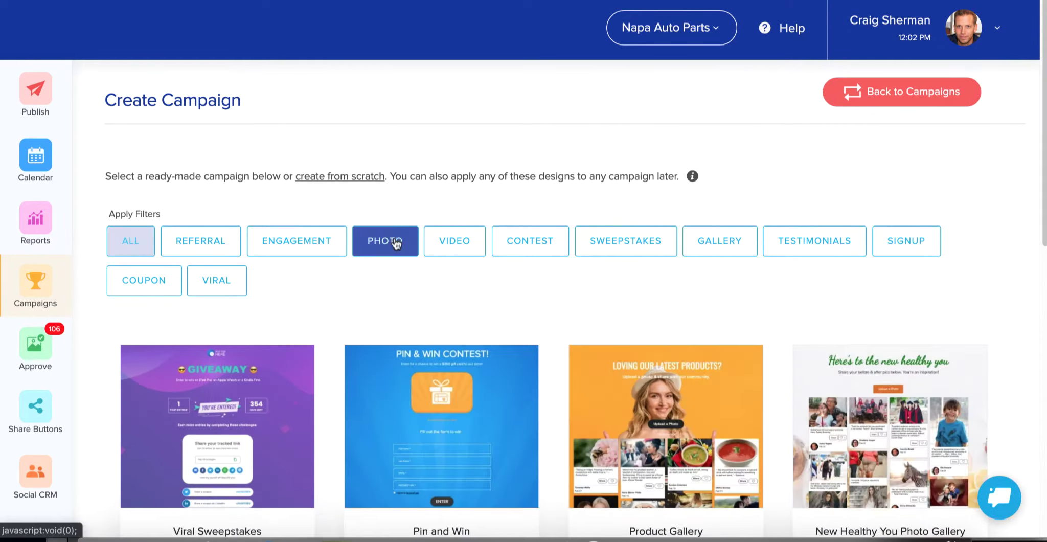
left_click(528, 246)
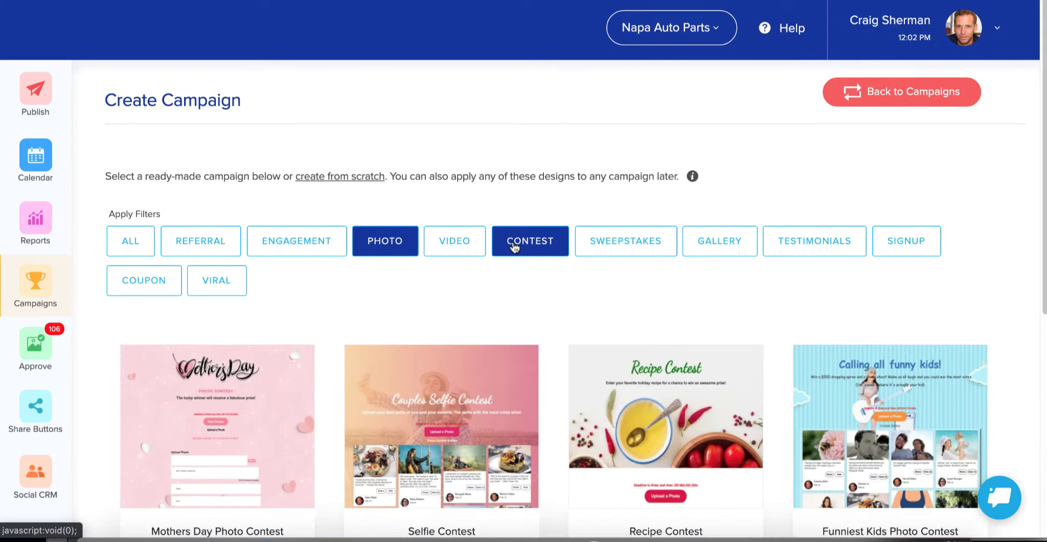
scroll(514, 248, "down", 2)
Preview the Mothers Day Photo Contest template and read its setup instructions, closing them when done.
mouse_move(220, 297)
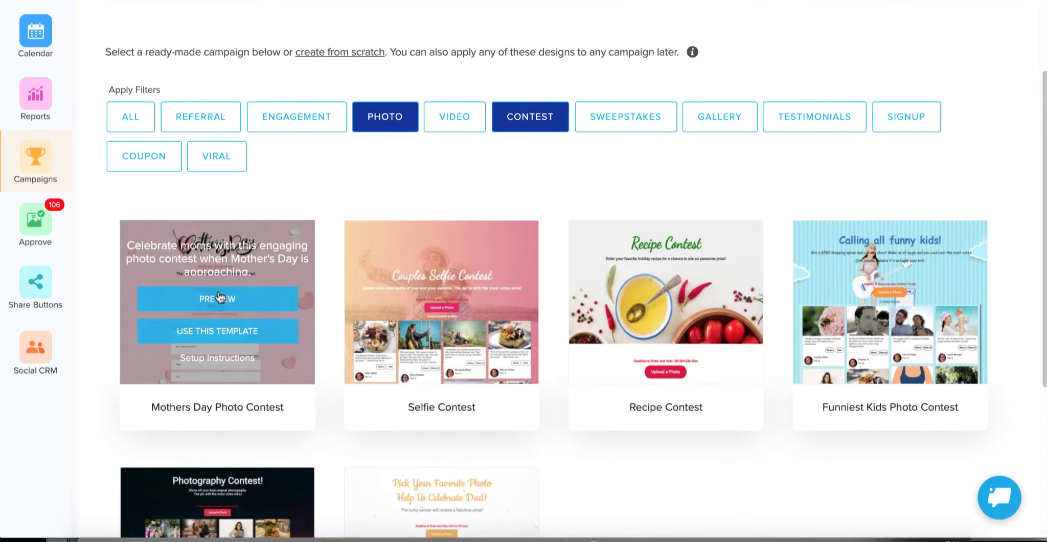
left_click(217, 300)
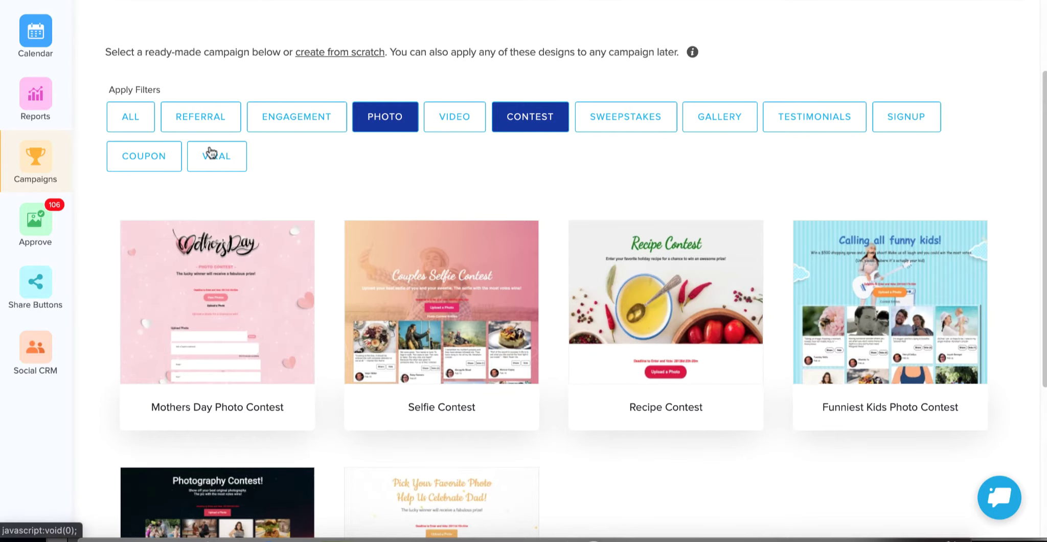
mouse_move(194, 253)
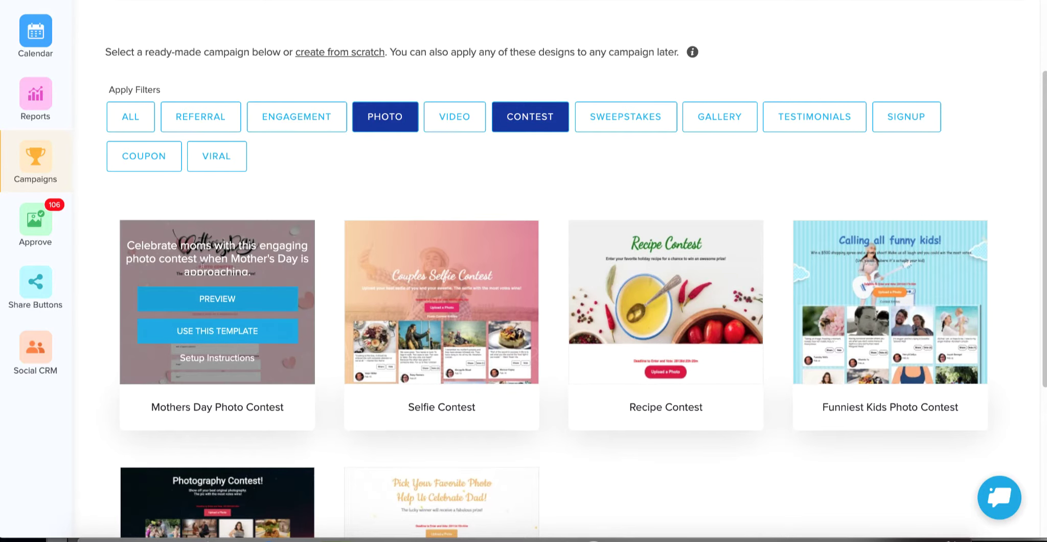
left_click(219, 358)
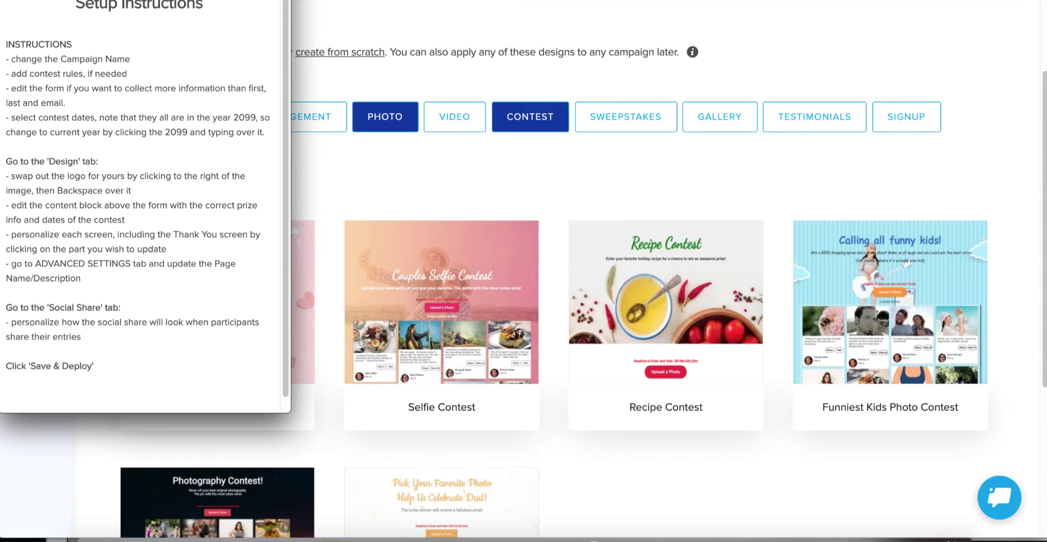
left_click_drag(140, 4, 899, 17)
left_click_drag(816, 1, 815, 29)
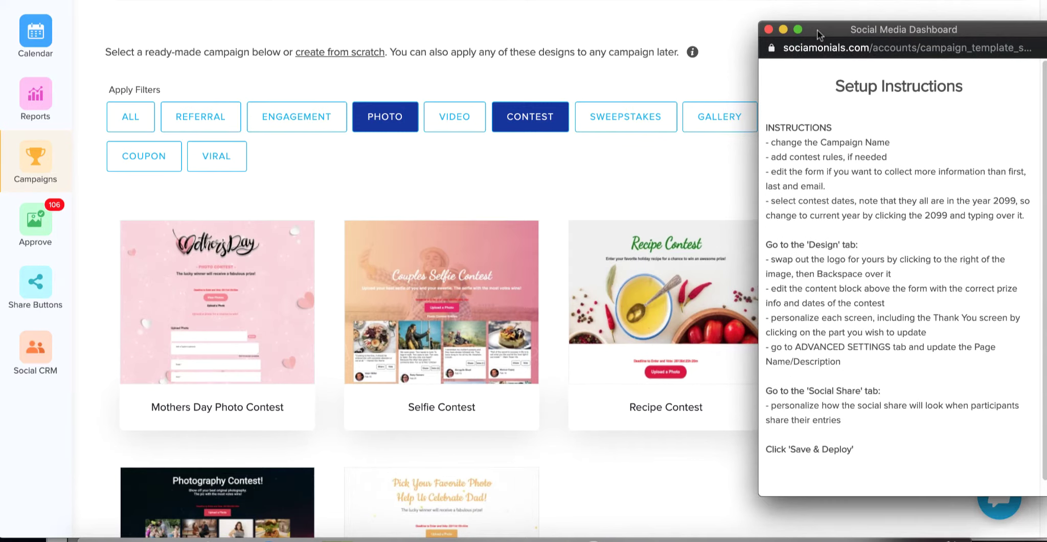
left_click(768, 30)
Create a campaign from the Mothers Day Photo Contest template and name it Demo Mothers Day Contest.
mouse_move(228, 302)
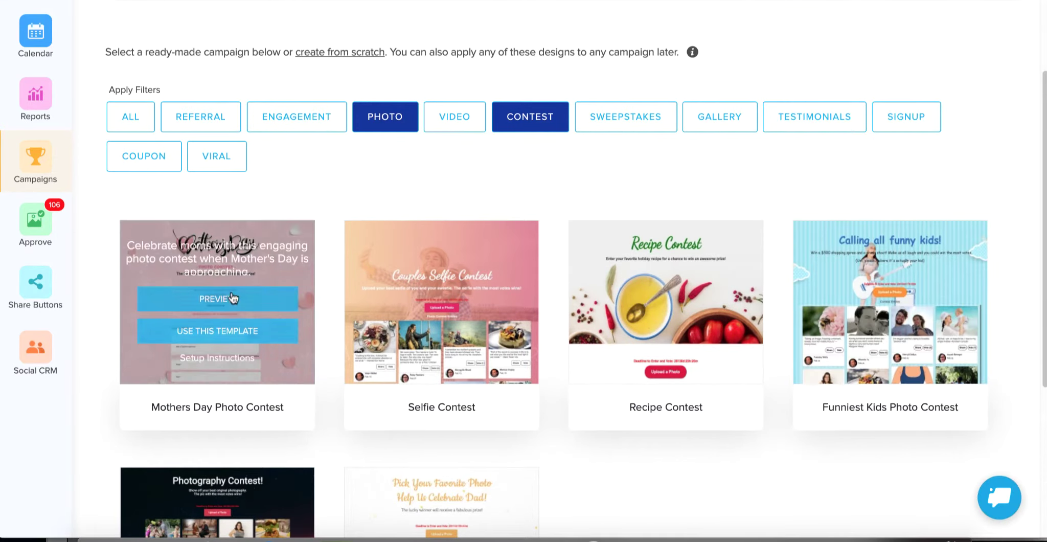
left_click(219, 332)
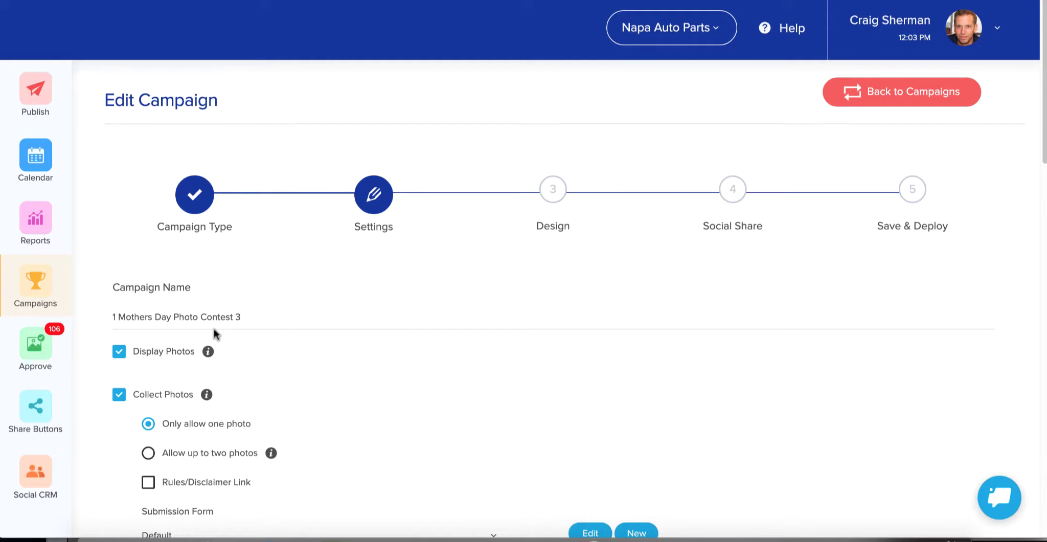
scroll(233, 322, "down", 1)
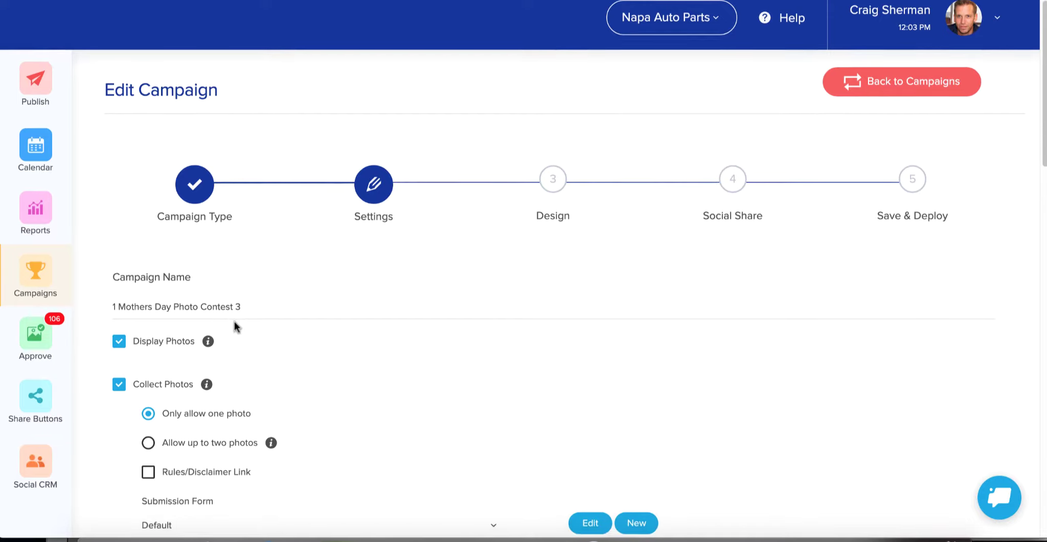
scroll(233, 323, "down", 1)
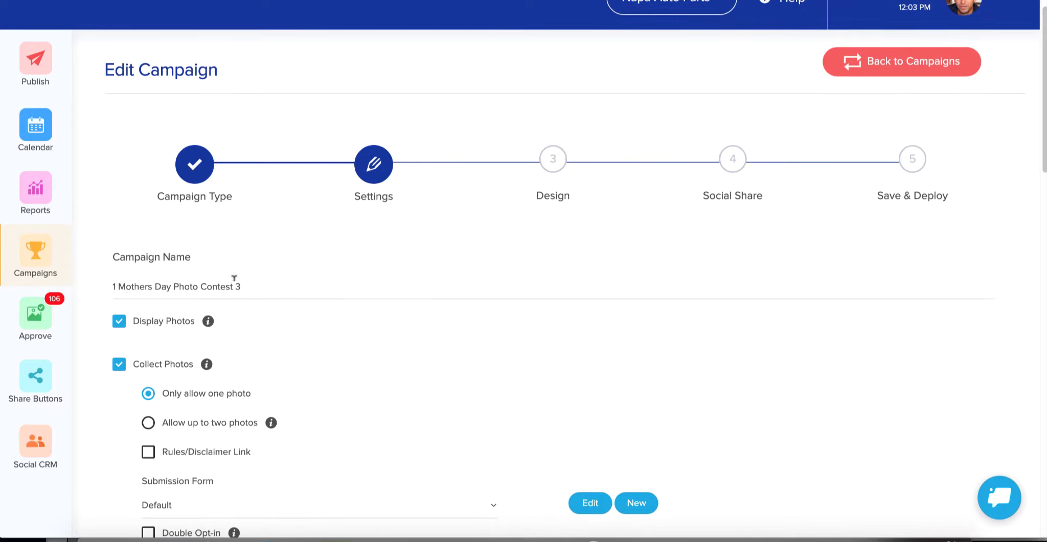
left_click_drag(244, 284, 108, 289)
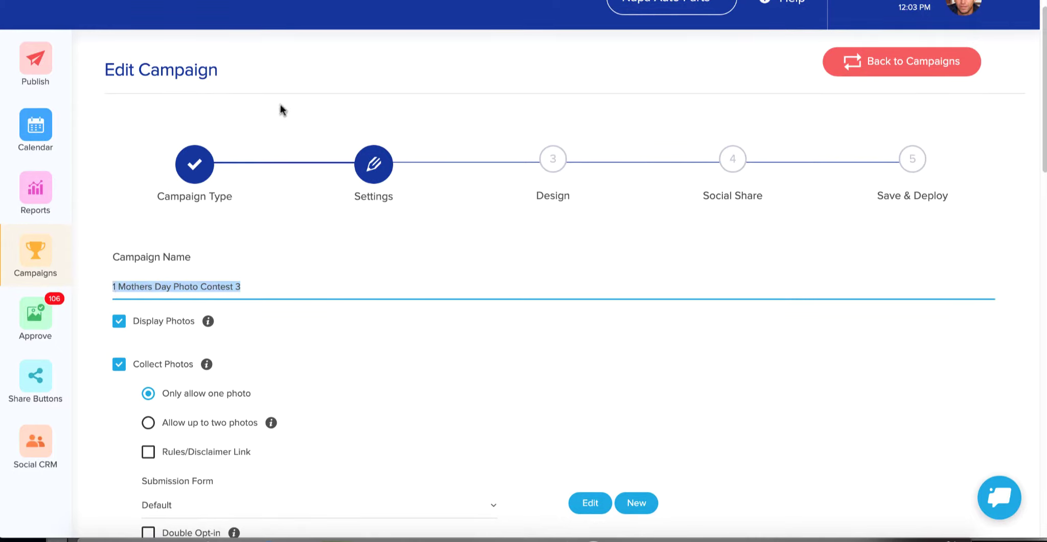
type("Demo ")
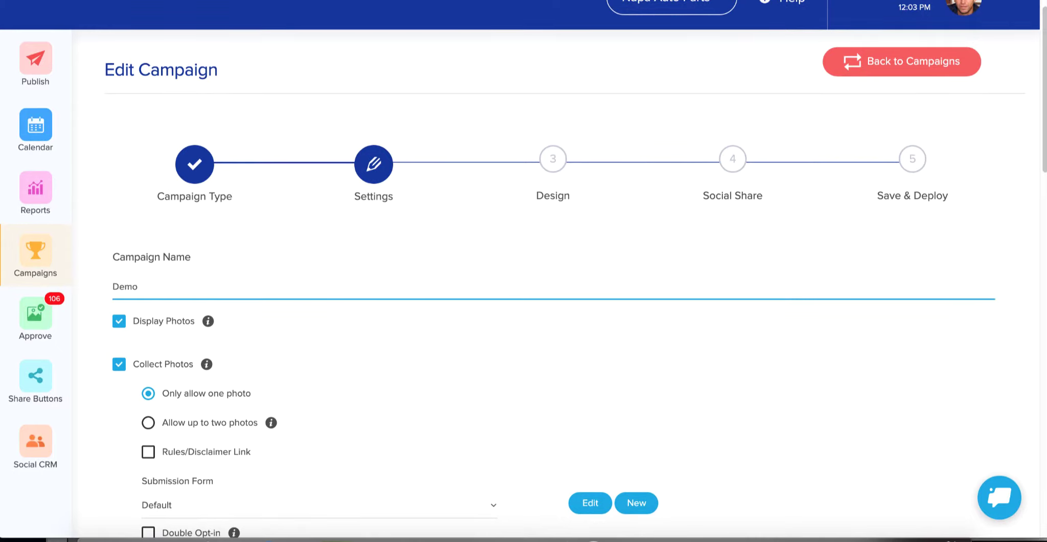
type("Mothers Day Contest")
Try allowing up to two photos per submission to see its heading options, returning to only one photo.
scroll(276, 154, "down", 2)
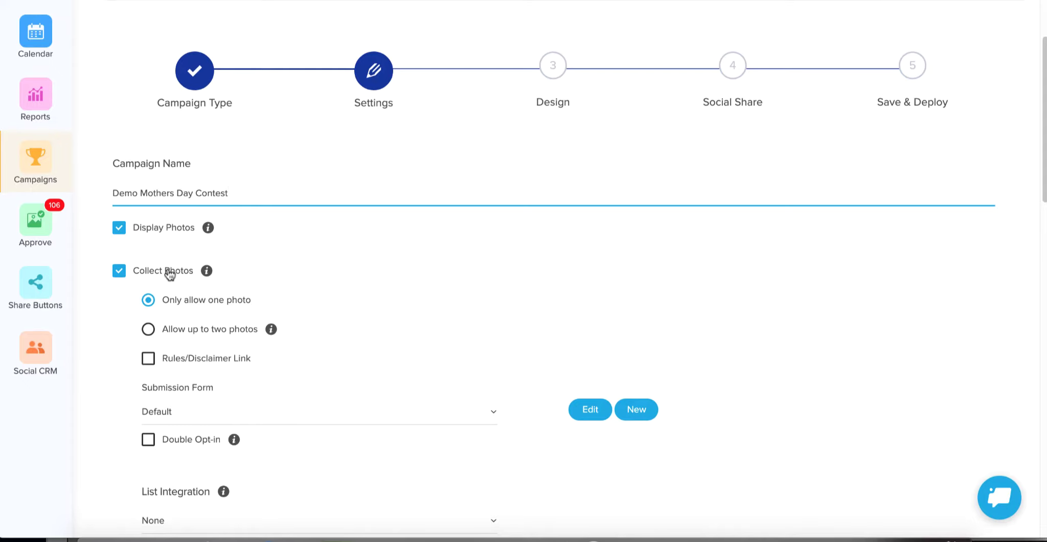
scroll(179, 271, "down", 2)
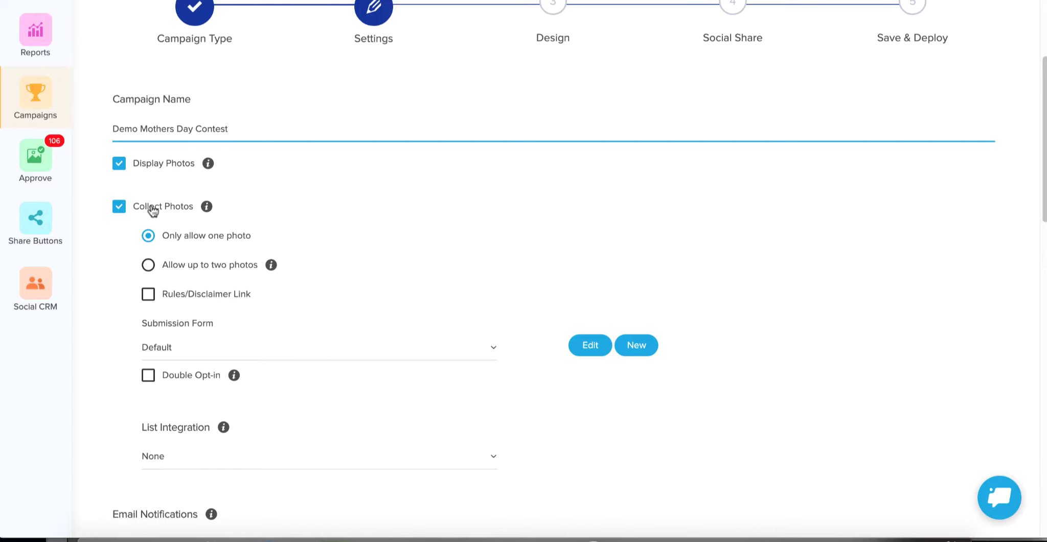
mouse_move(206, 208)
left_click(149, 266)
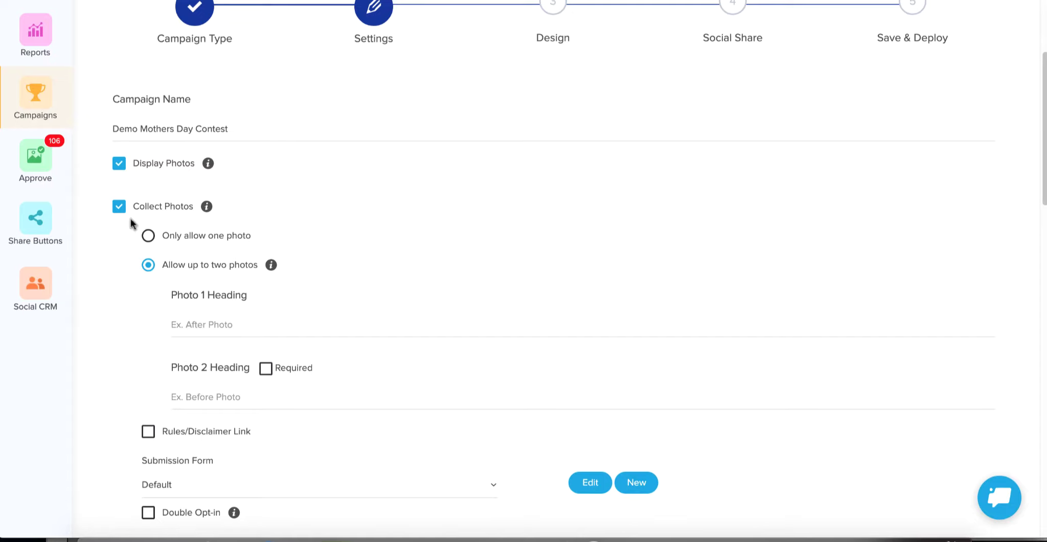
left_click(148, 238)
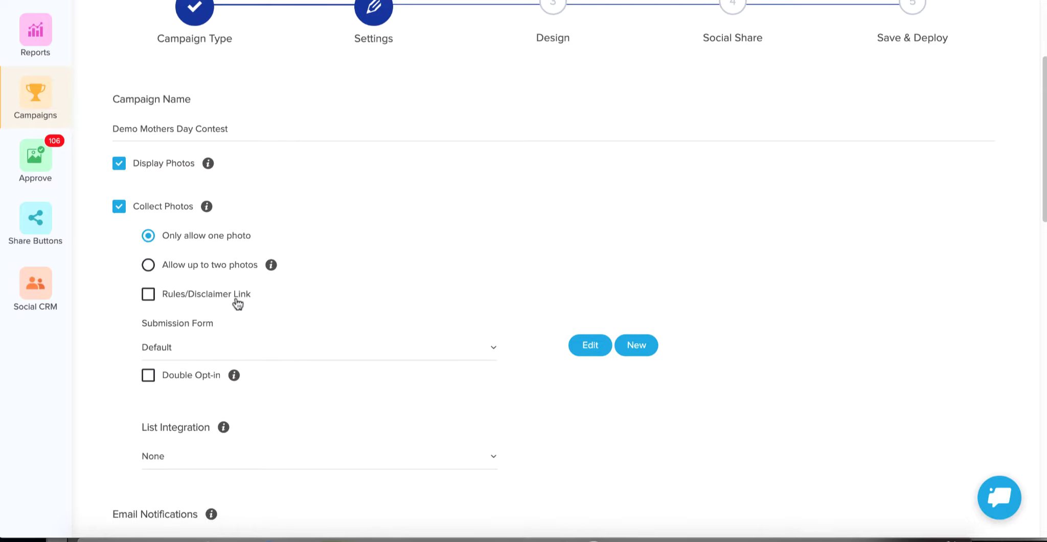
Enable the rules/disclaimer link for photo submissions and set its link text to Contest Rules.
left_click(148, 295)
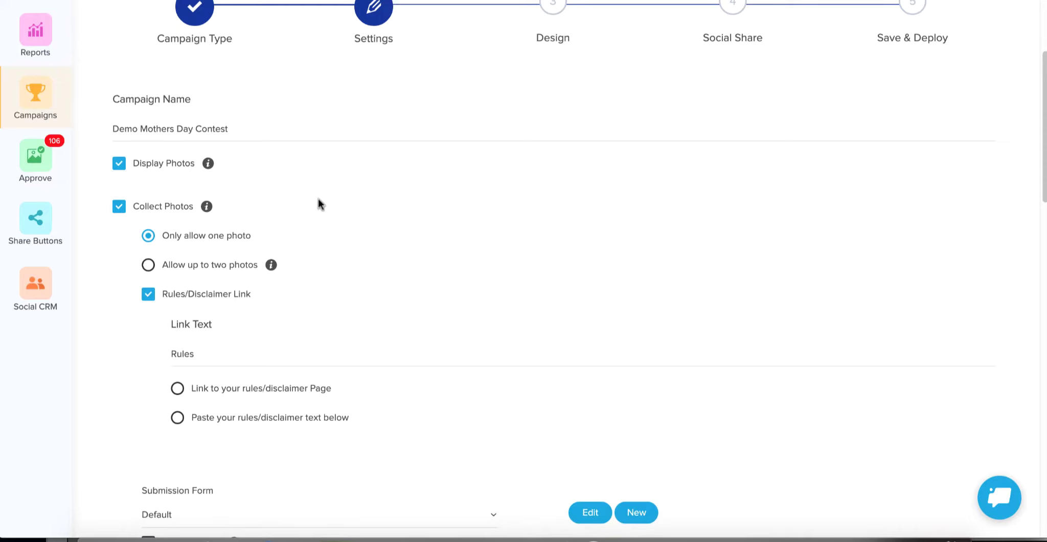
left_click(211, 352)
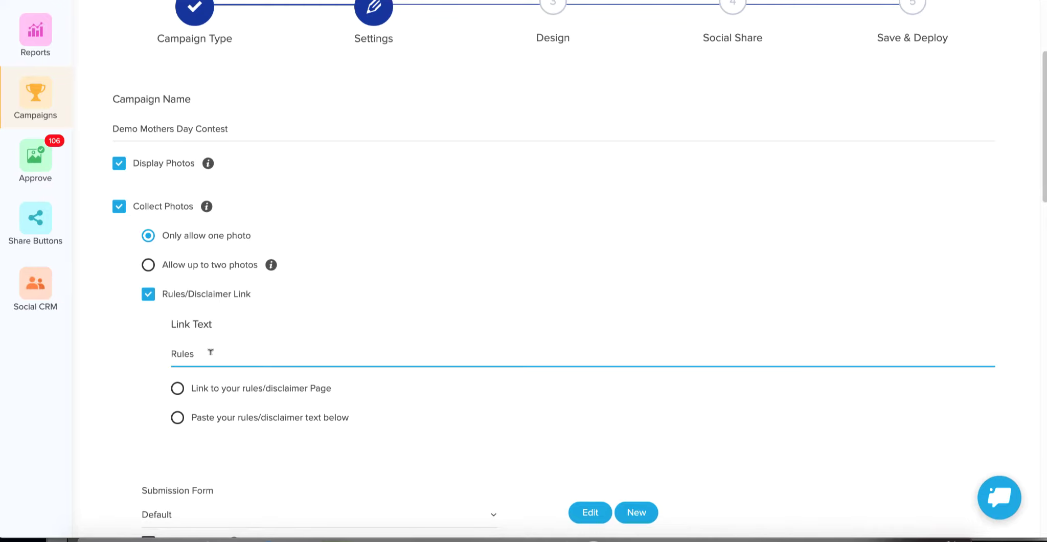
key("BackSpace")
key("BackSpace")
key("BackSpace")
key("BackSpace")
key("BackSpace")
type("Contest Rules")
Choose pasted text as the rules source and enter "These are my contest rules".
left_click(178, 392)
scroll(374, 343, "down", 1)
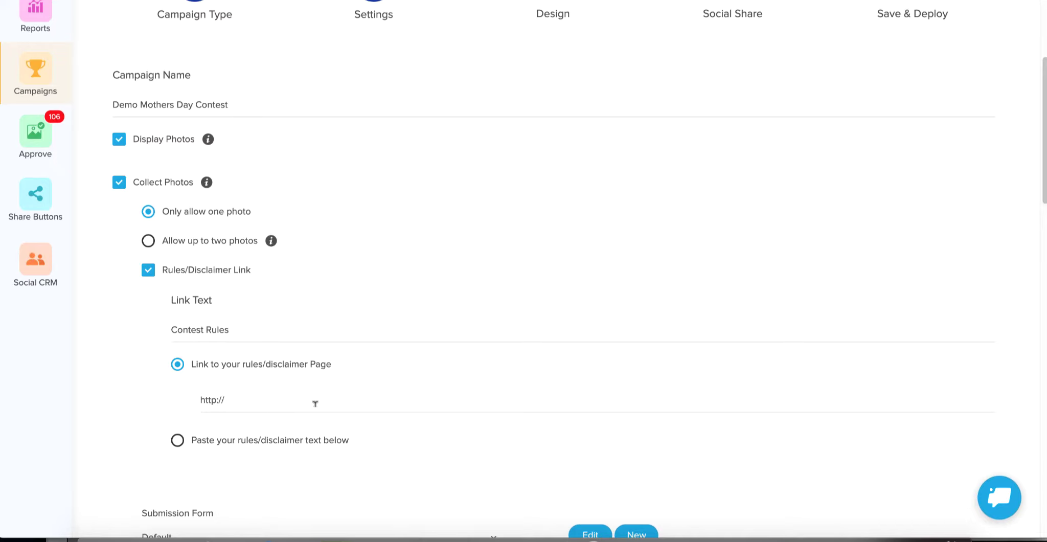
left_click(178, 441)
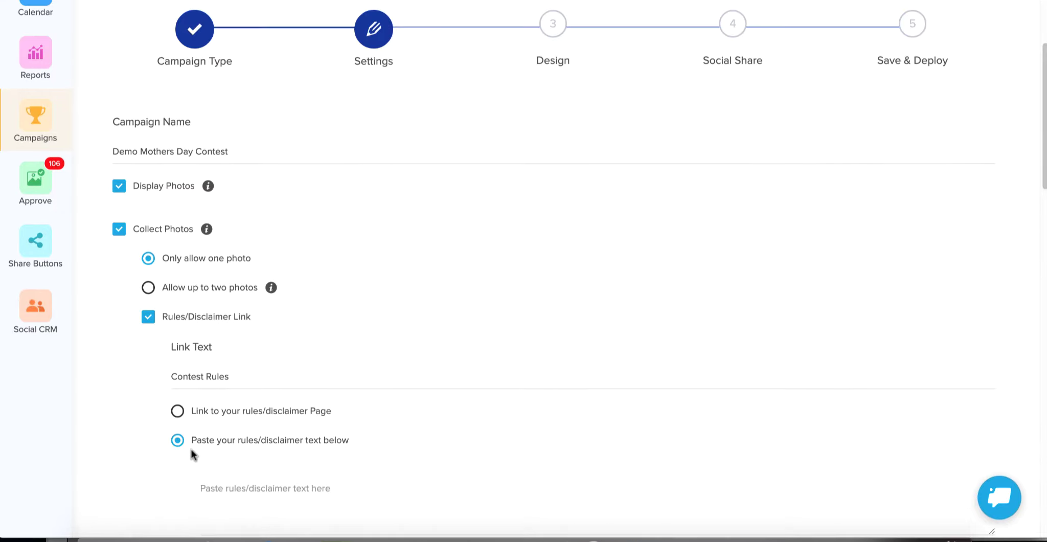
scroll(255, 437, "down", 1)
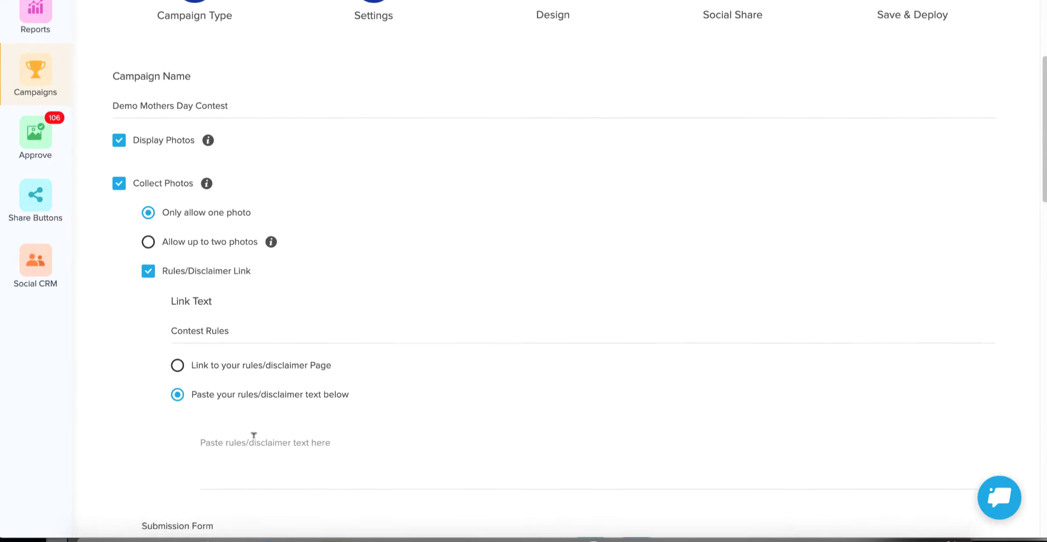
left_click(254, 435)
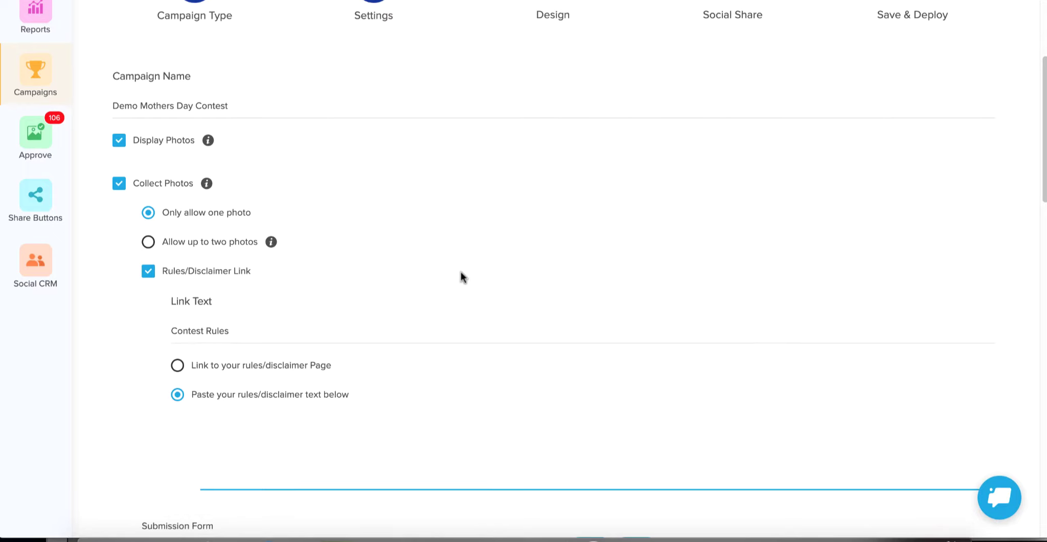
type("These are my contest rules")
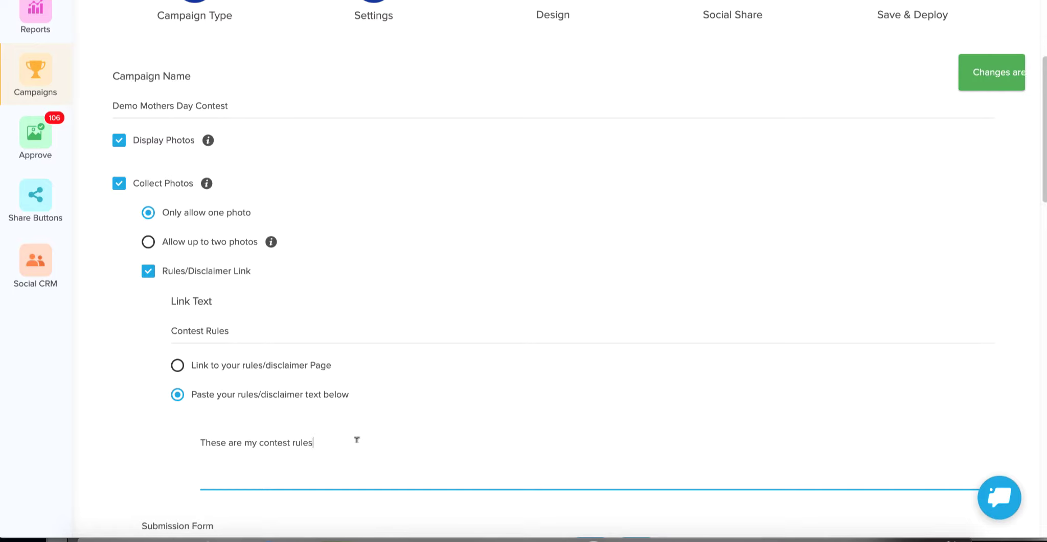
Edit the default submission form, adding a Phone field between Last and Email Opt-in, and preview the form.
scroll(357, 439, "down", 4)
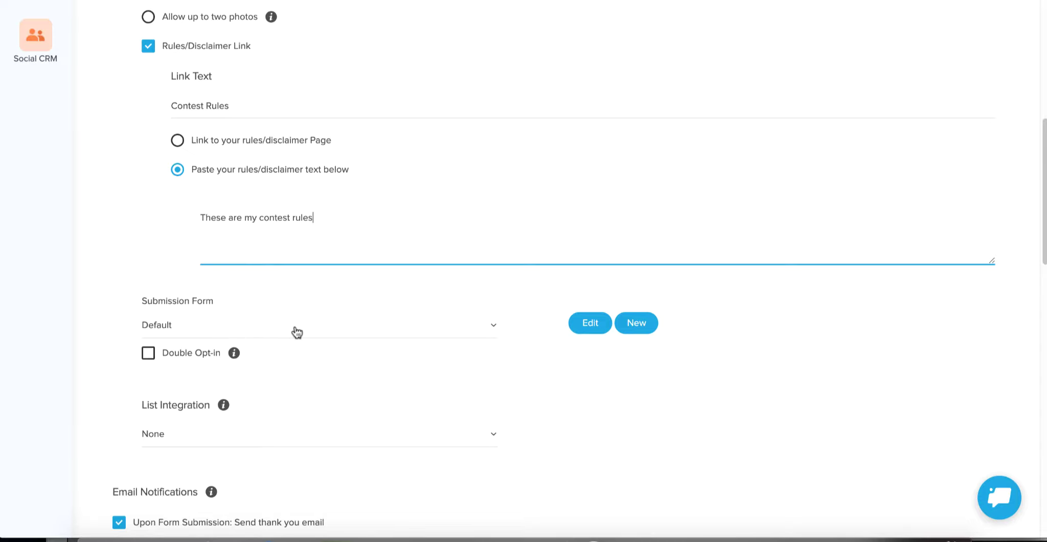
left_click(590, 324)
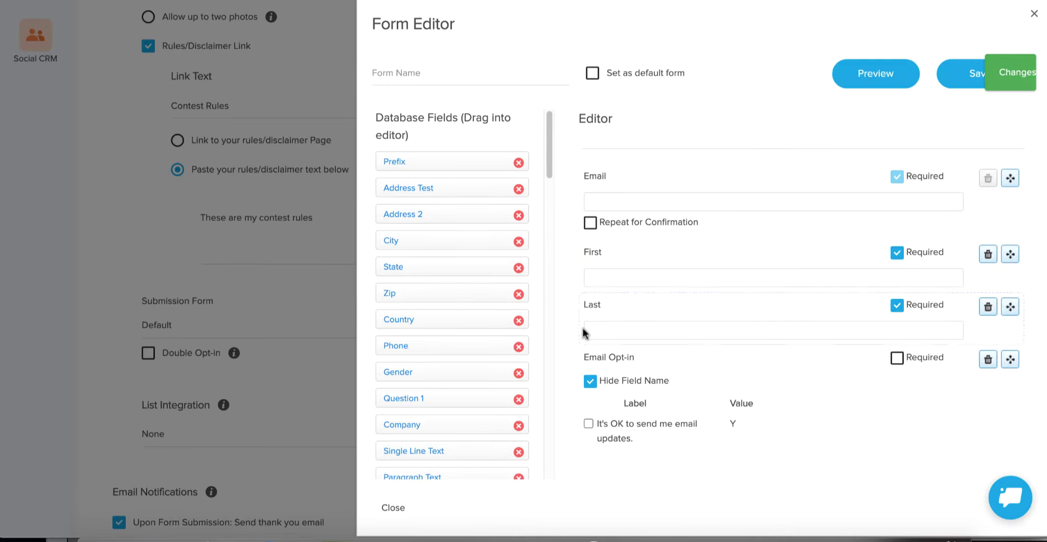
left_click_drag(404, 347, 643, 346)
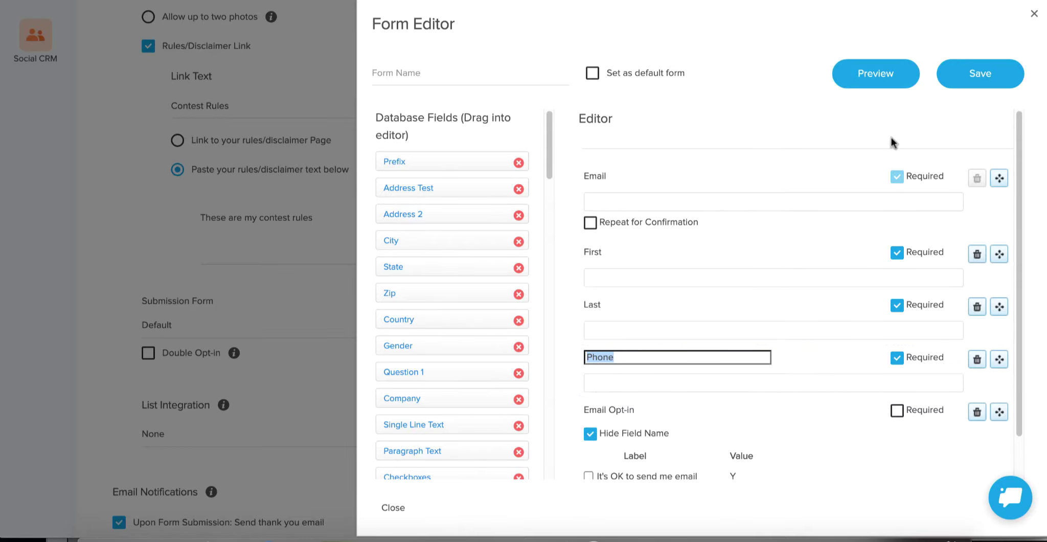
left_click(871, 77)
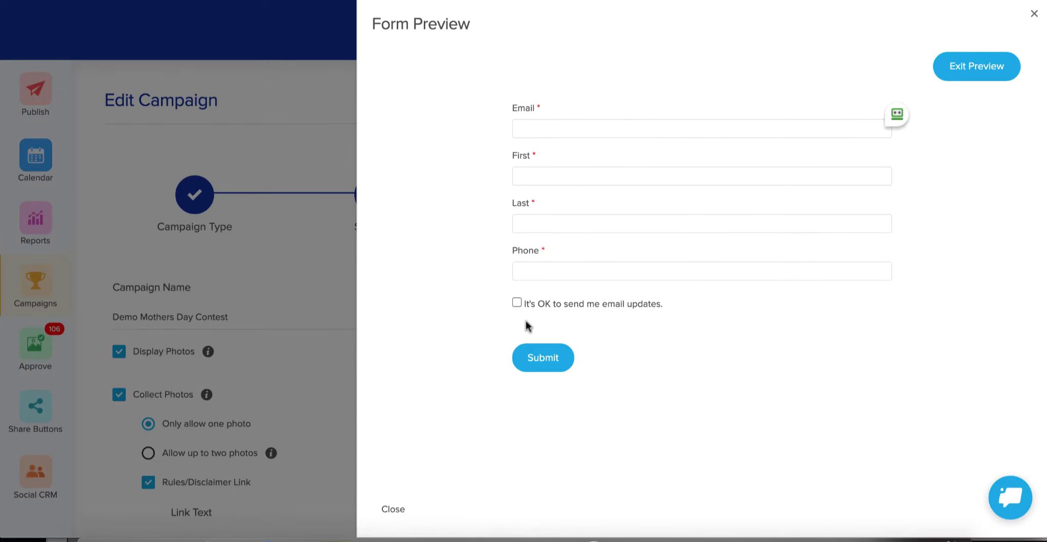
left_click(975, 70)
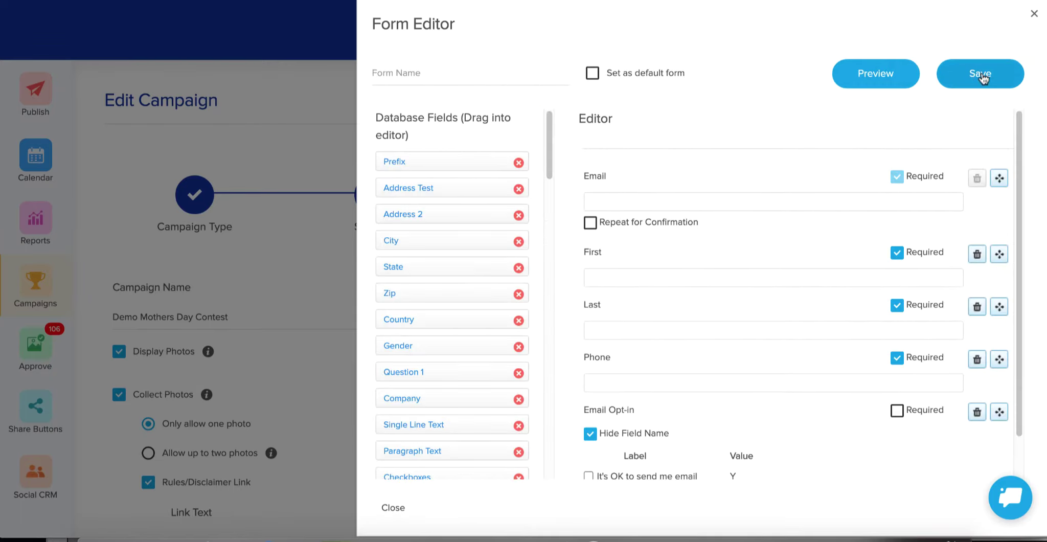
Name the edited submission form Contest and save it.
left_click(454, 68)
type("Contest")
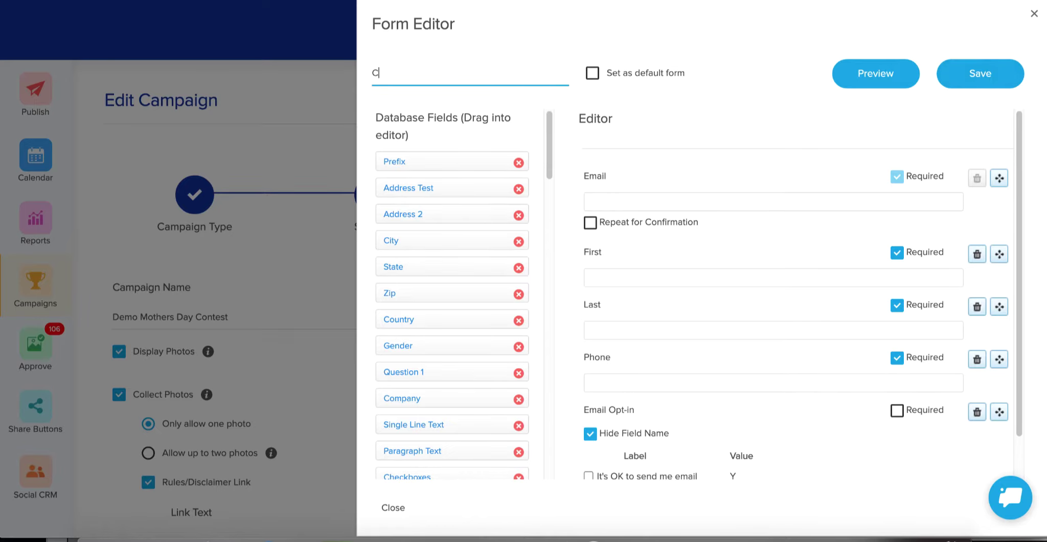
left_click(985, 81)
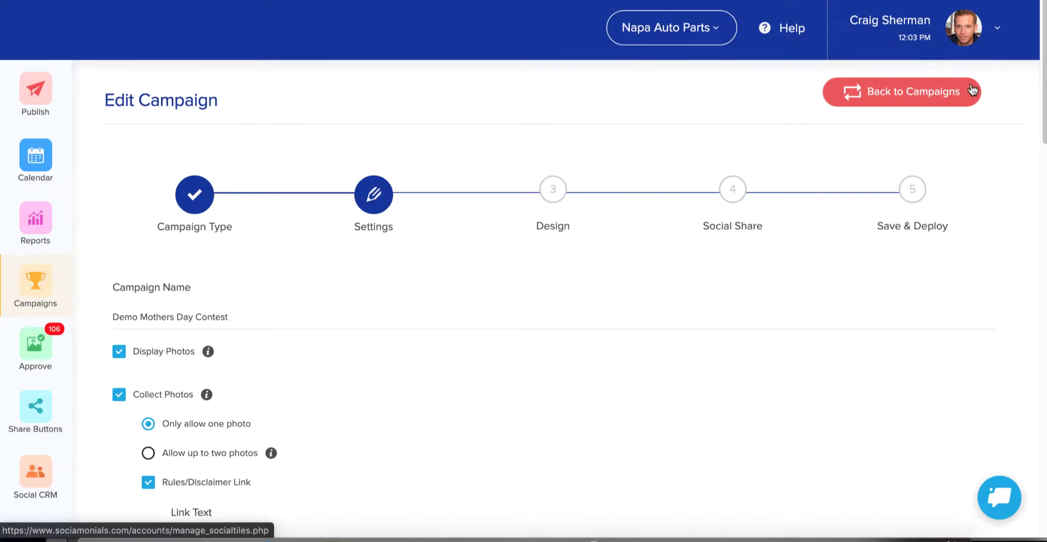
Look through the available list integrations and set it to Mailchimp with the Sociamonials Test list.
scroll(476, 168, "down", 6)
scroll(472, 180, "down", 2)
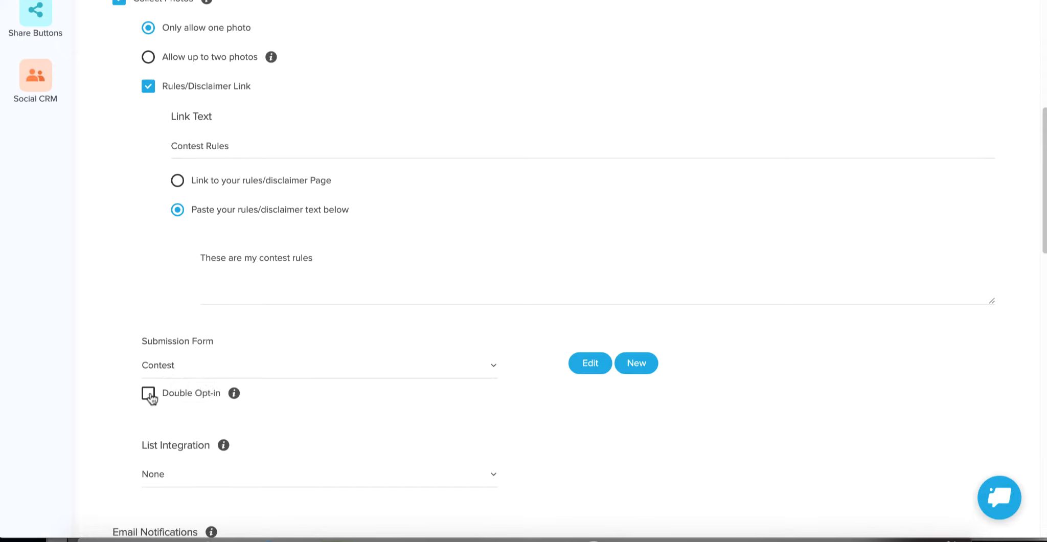
scroll(148, 397, "down", 1)
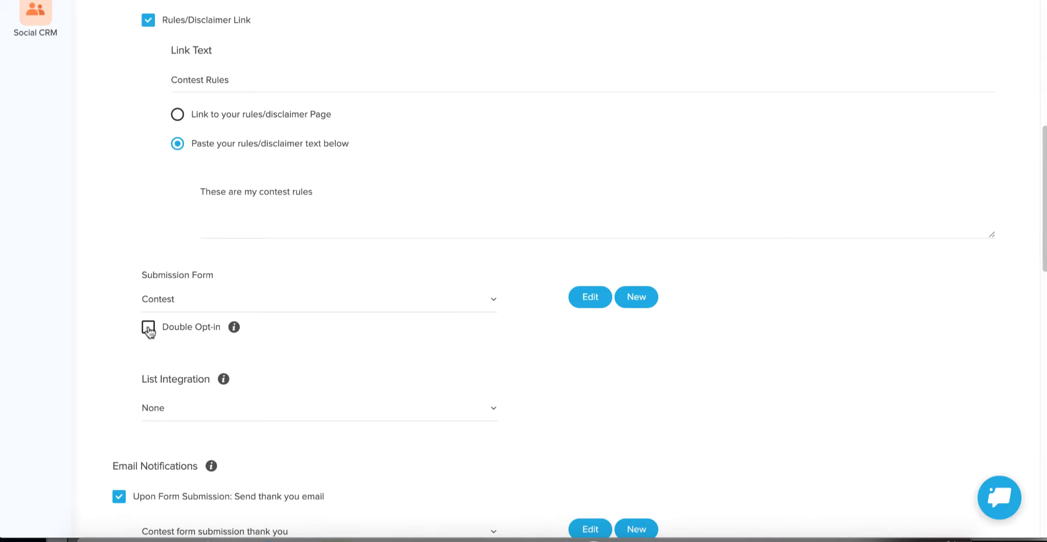
scroll(149, 333, "down", 1)
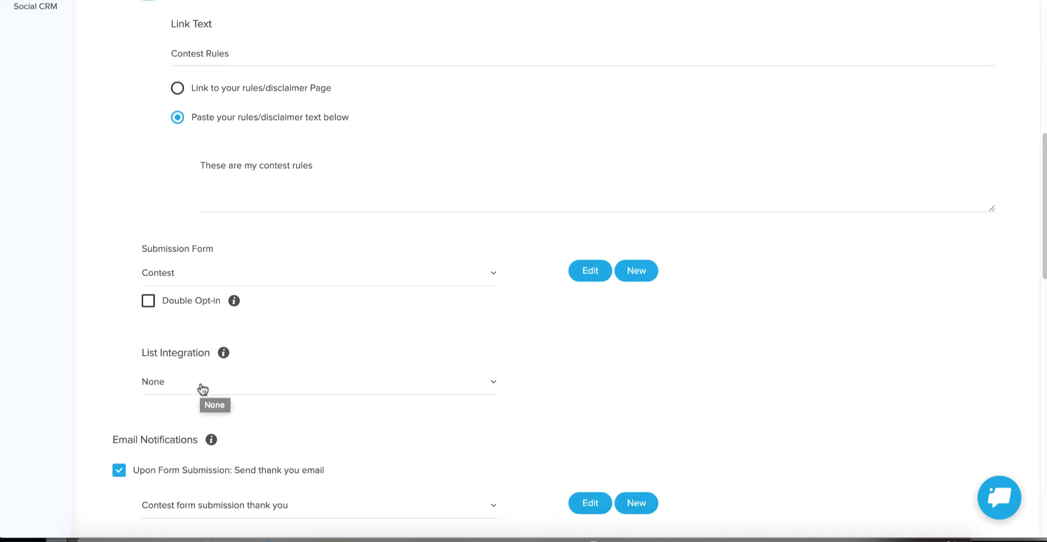
left_click(203, 389)
scroll(225, 323, "down", 1)
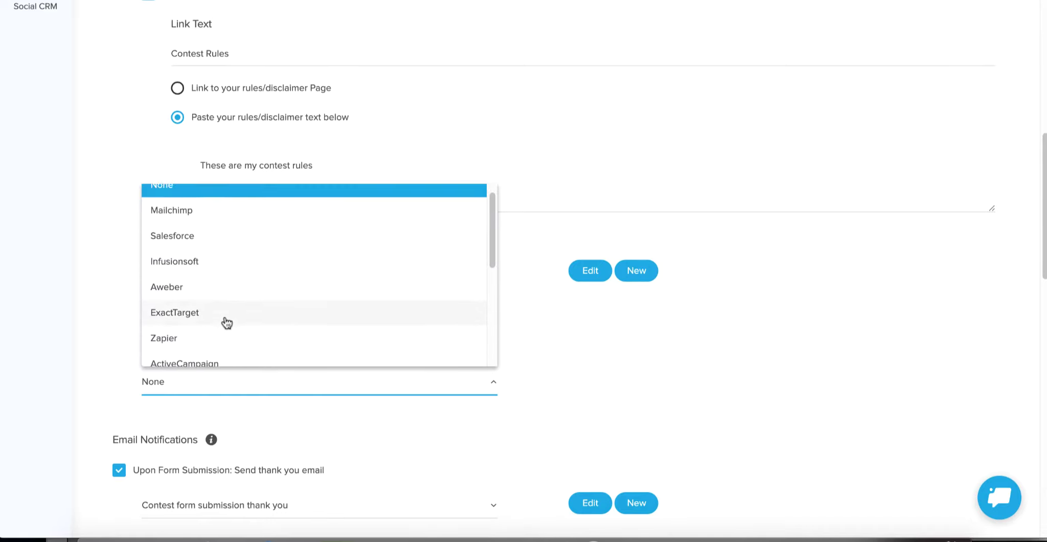
scroll(227, 323, "down", 4)
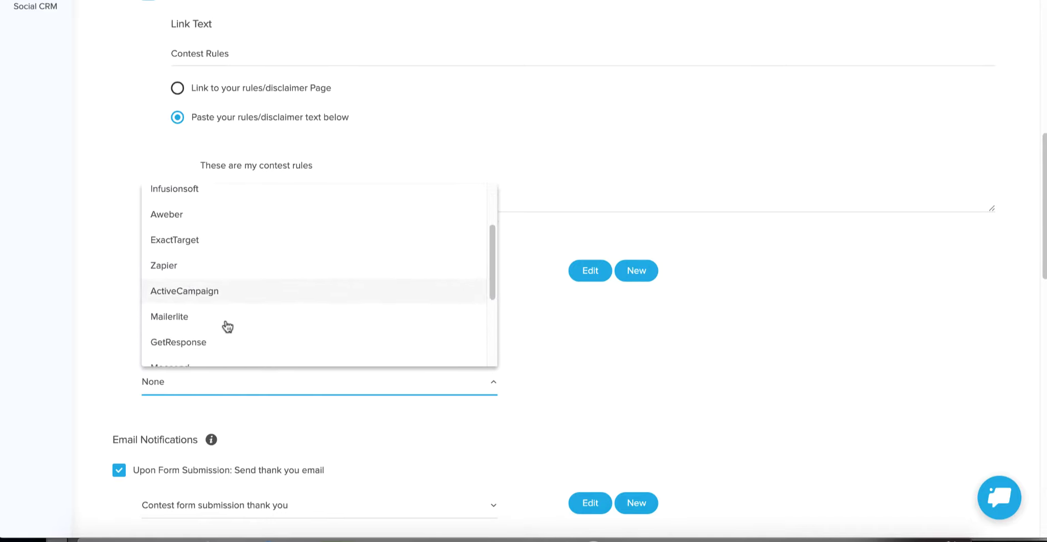
scroll(228, 325, "down", 4)
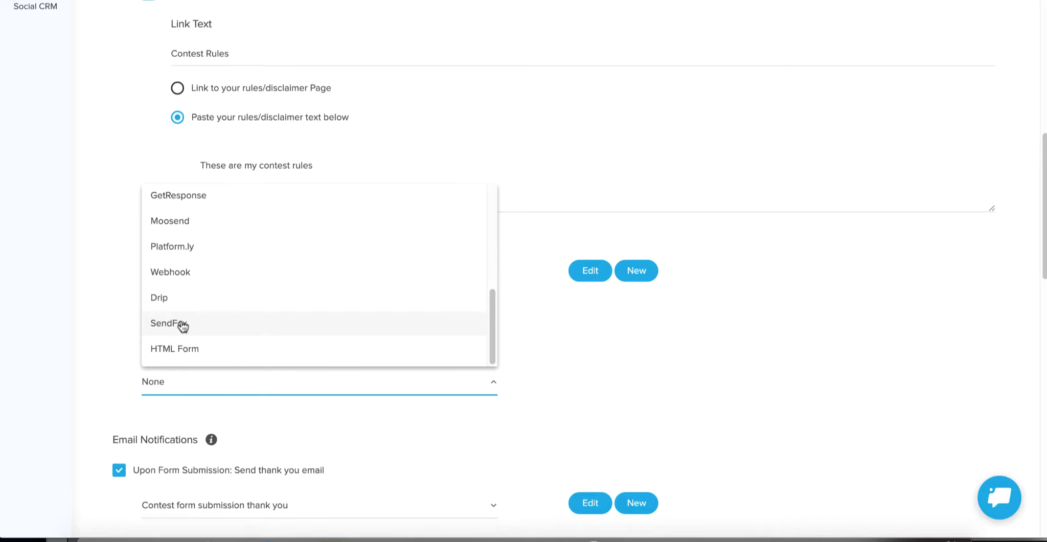
scroll(182, 325, "up", 5)
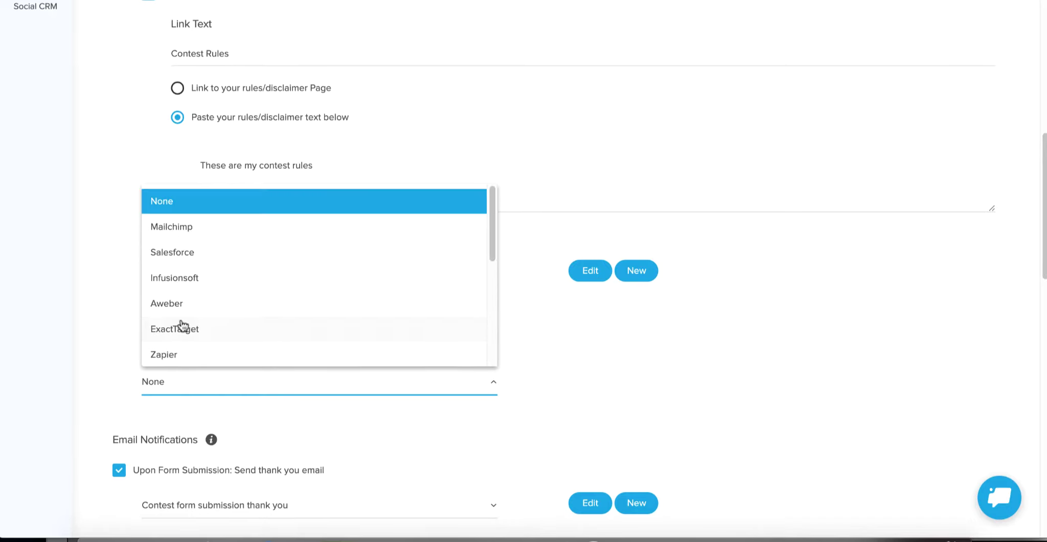
left_click(191, 233)
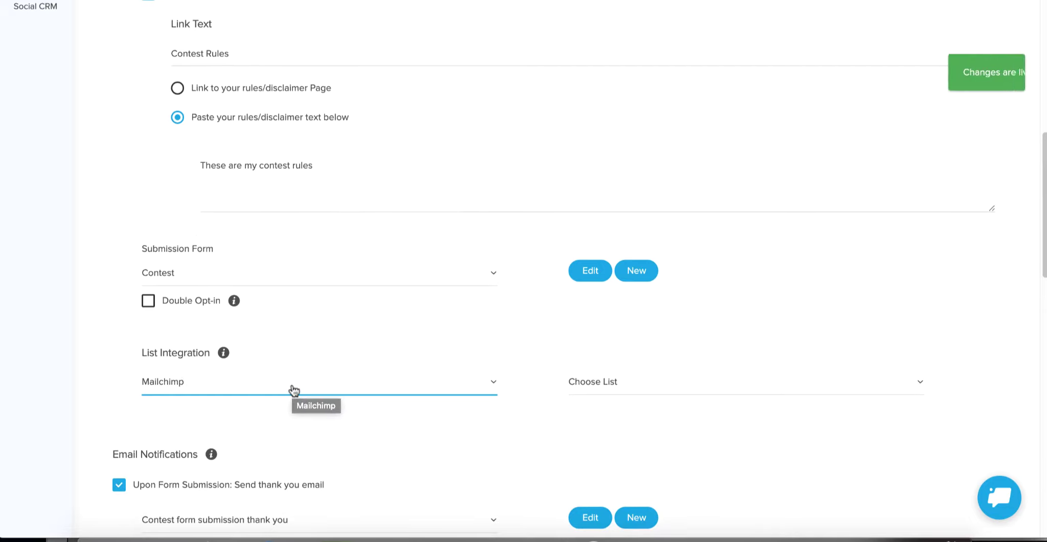
left_click(610, 384)
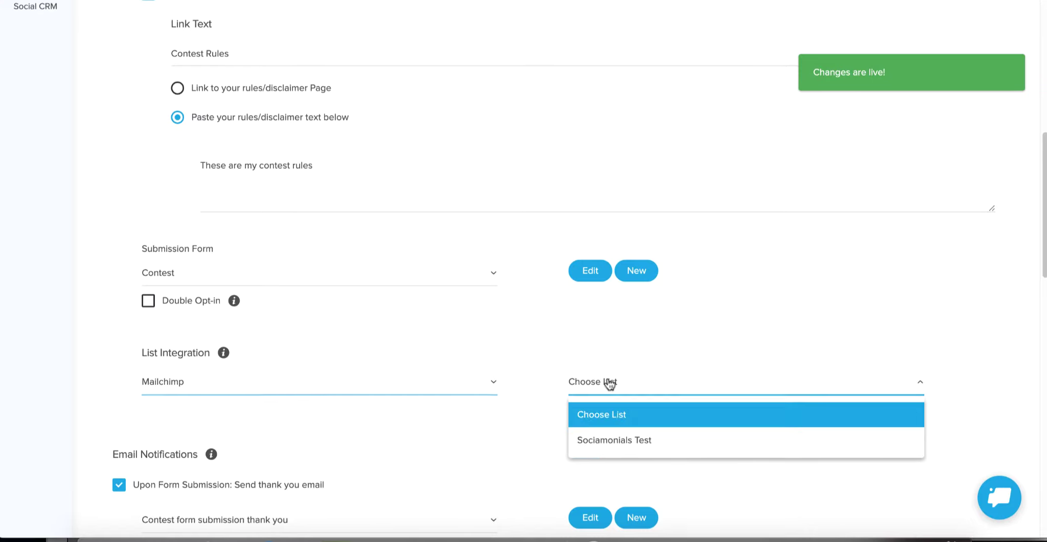
left_click(627, 446)
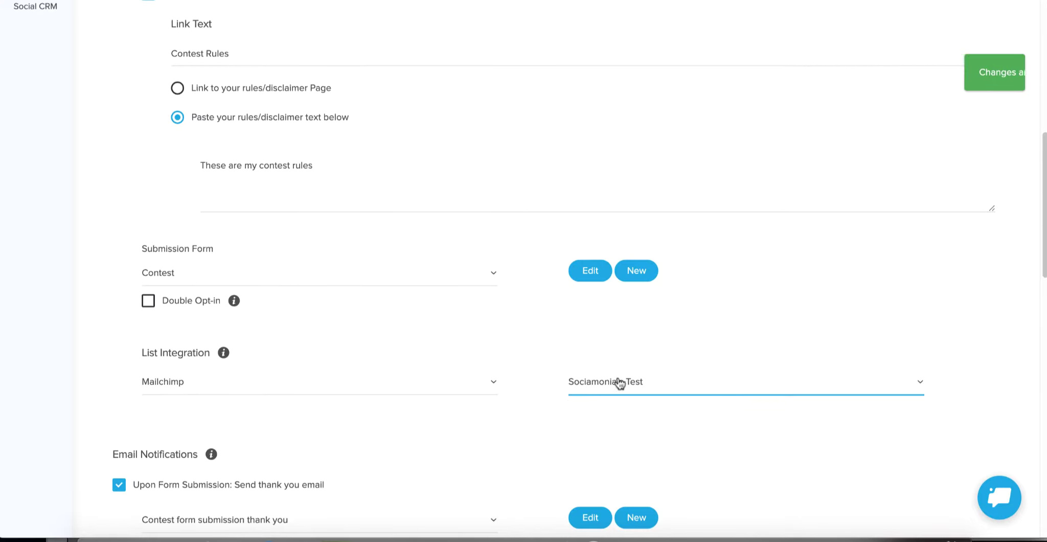
Open the account menu to locate the Integrations page.
scroll(621, 381, "up", 10)
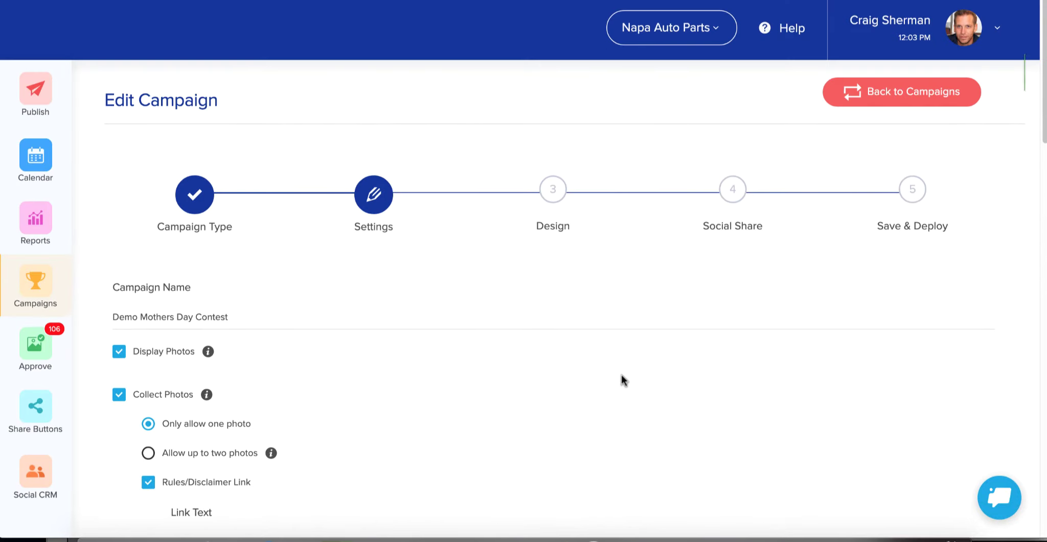
left_click(967, 25)
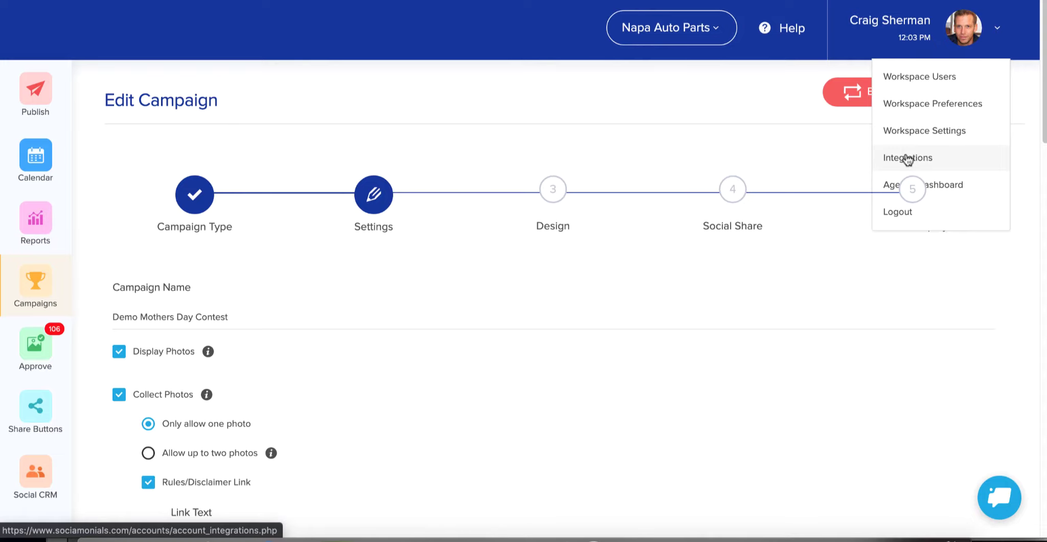
Go to the campaign's Email Notifications settings and examine the form submission and approval email options.
scroll(260, 312, "down", 3)
mouse_move(264, 315)
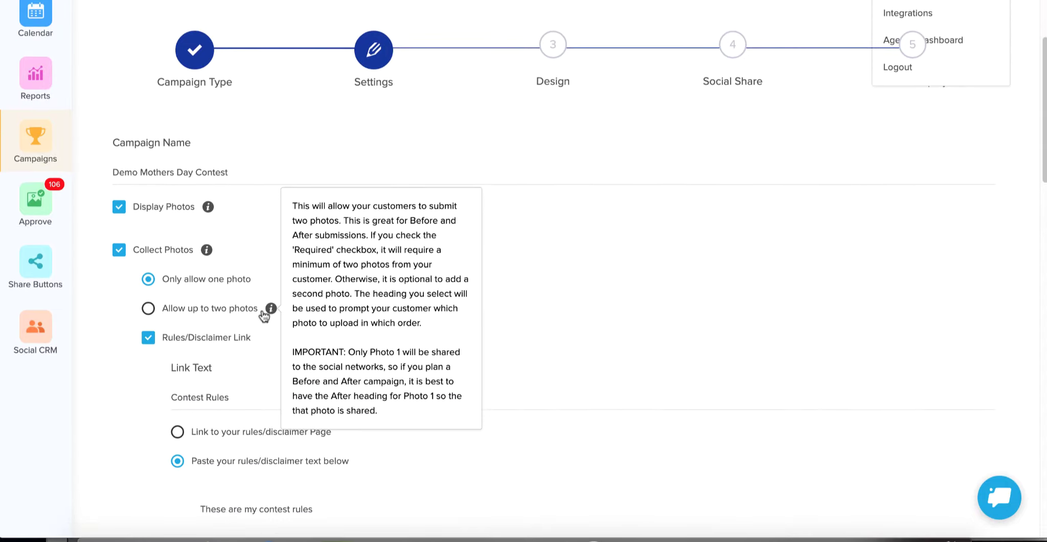
scroll(261, 312, "down", 4)
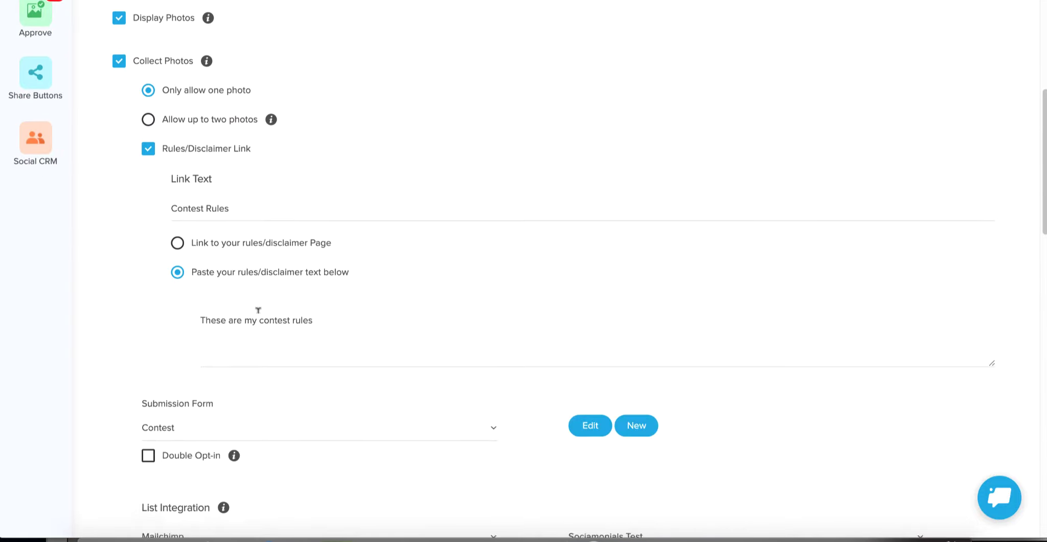
scroll(258, 312, "down", 3)
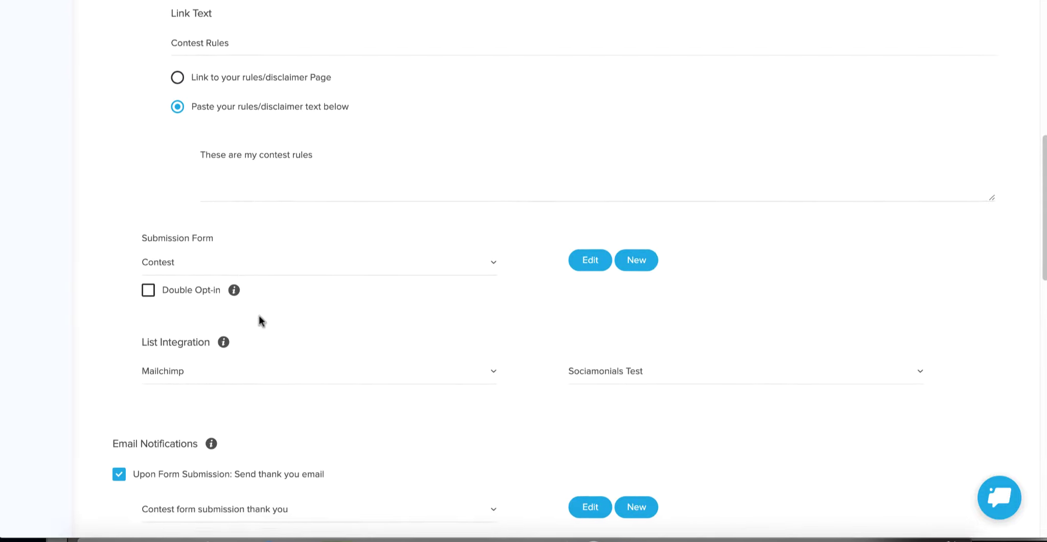
scroll(260, 321, "down", 1)
scroll(595, 337, "down", 1)
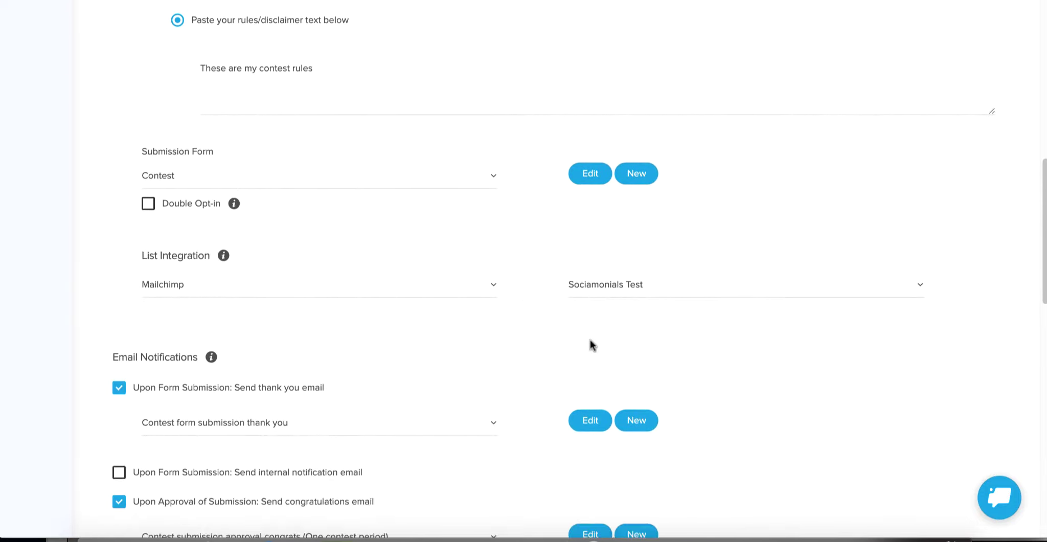
scroll(523, 339, "down", 3)
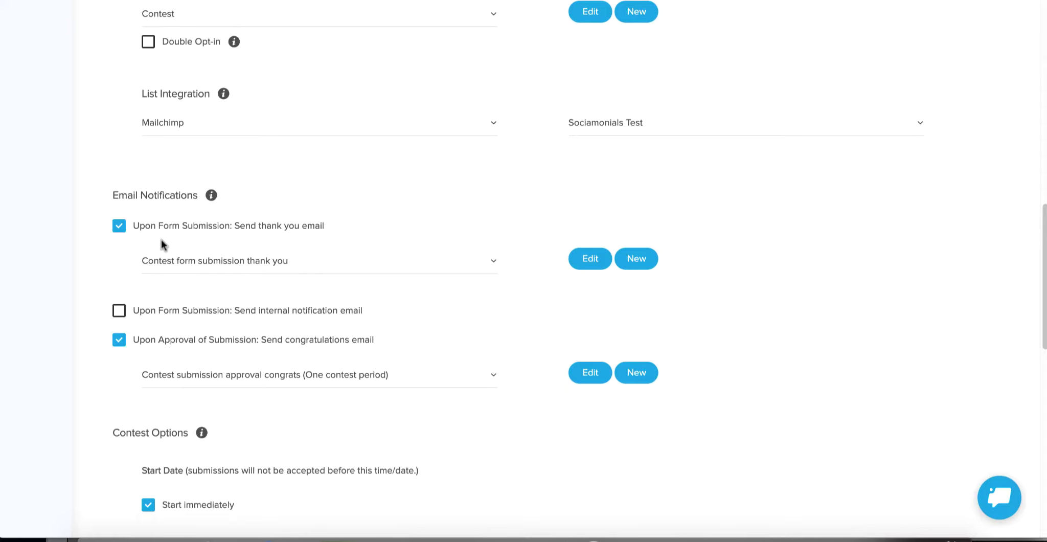
Look through the available email templates for the form submission thank-you email.
left_click(276, 266)
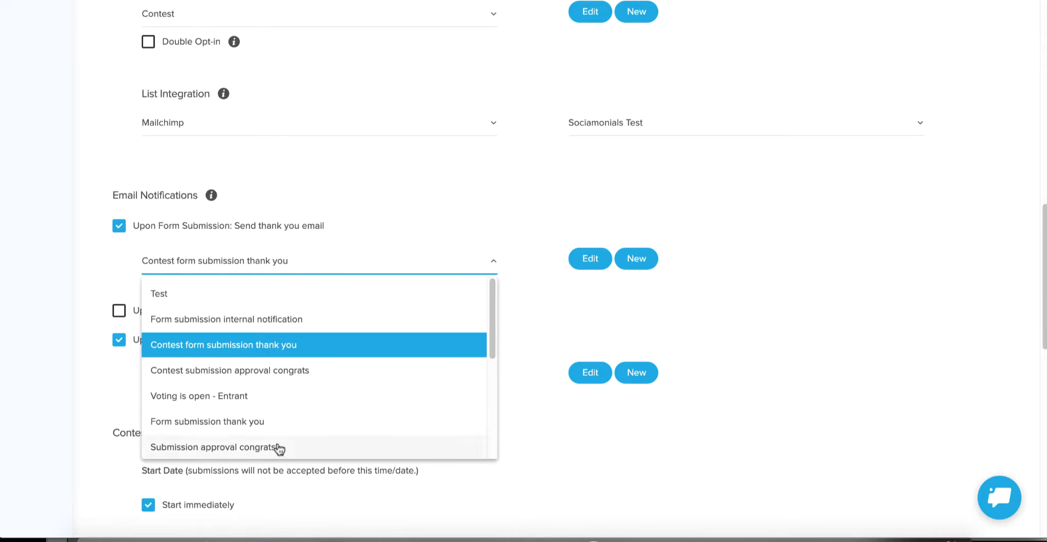
scroll(258, 409, "down", 3)
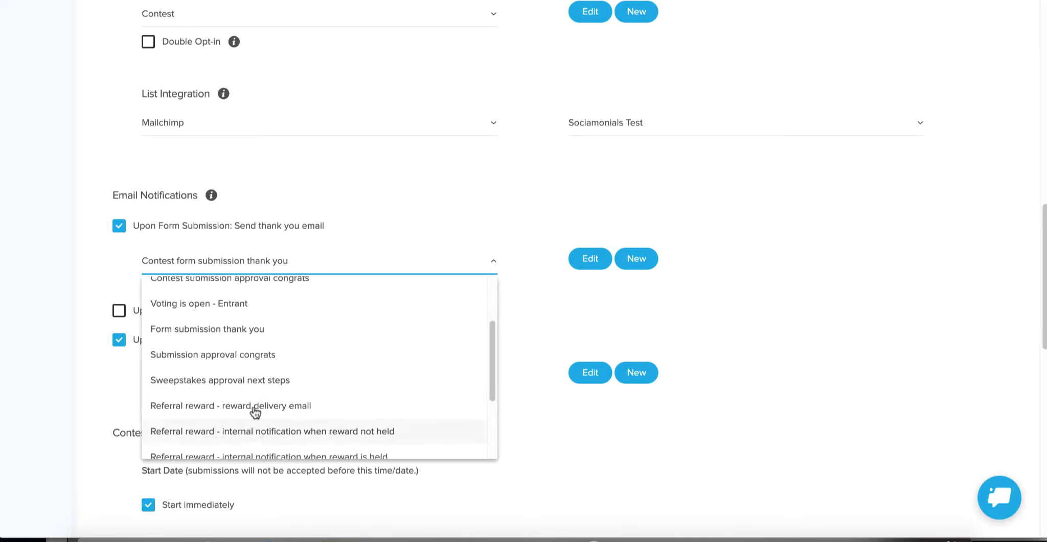
scroll(253, 406, "up", 3)
left_click(256, 267)
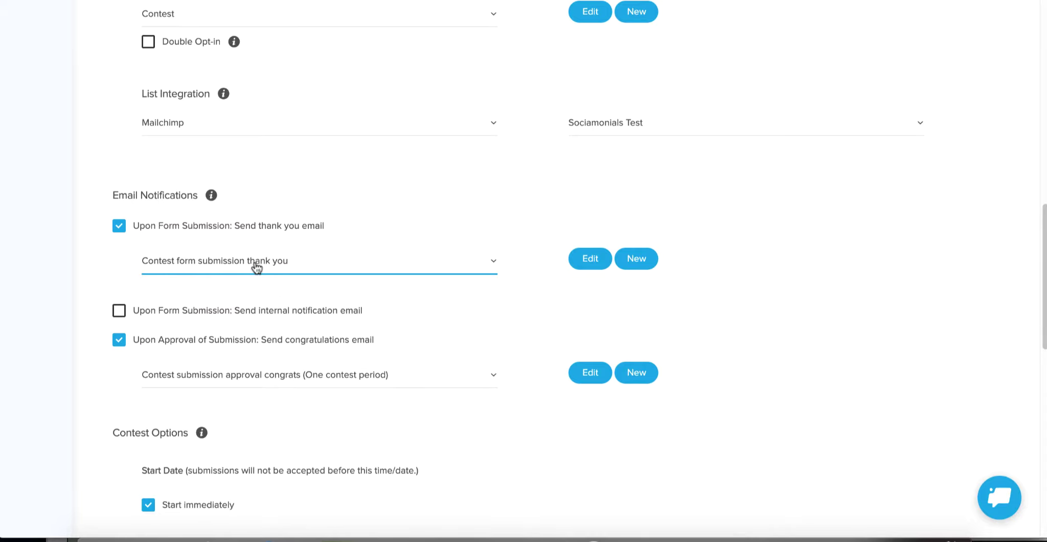
Open the contest form submission thank-you email for editing and change its subject to "Thank you for contest entry {First}!".
left_click(587, 260)
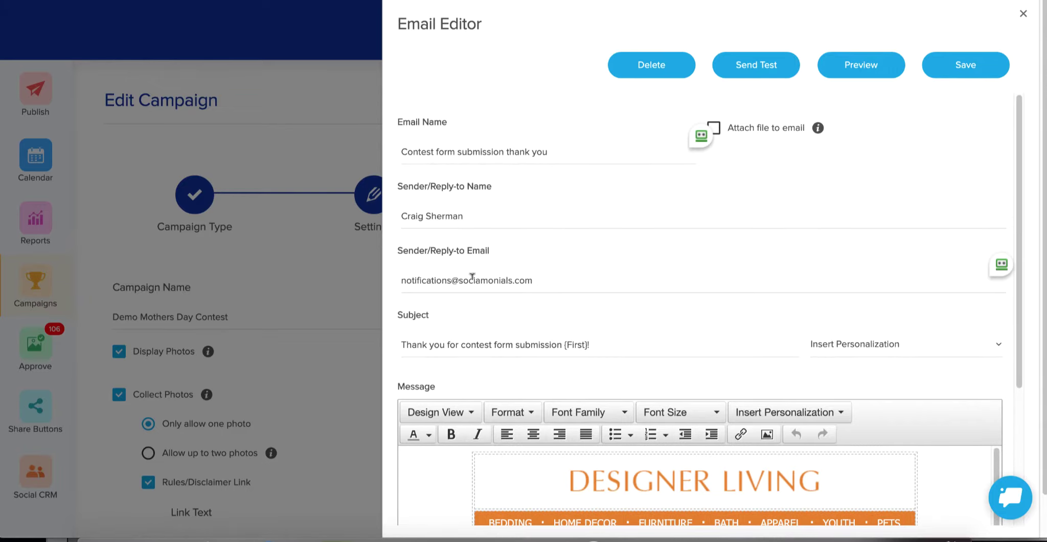
scroll(472, 277, "down", 1)
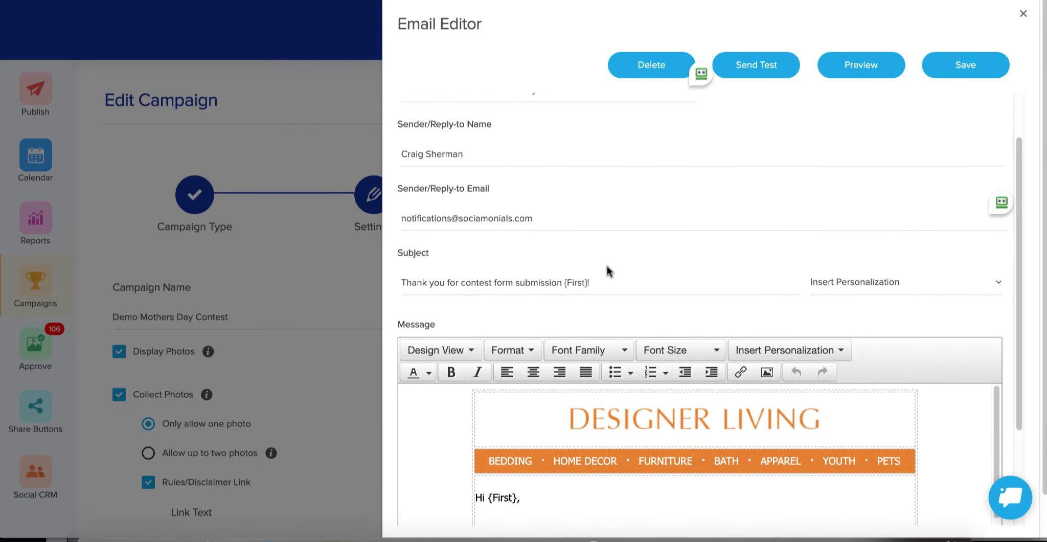
scroll(608, 271, "down", 1)
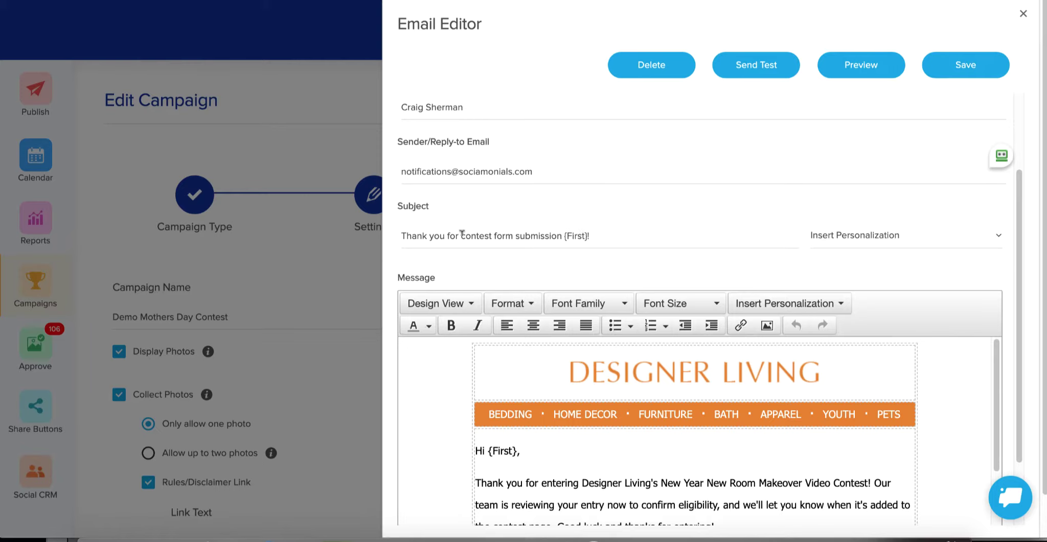
left_click(493, 235)
left_click(563, 235)
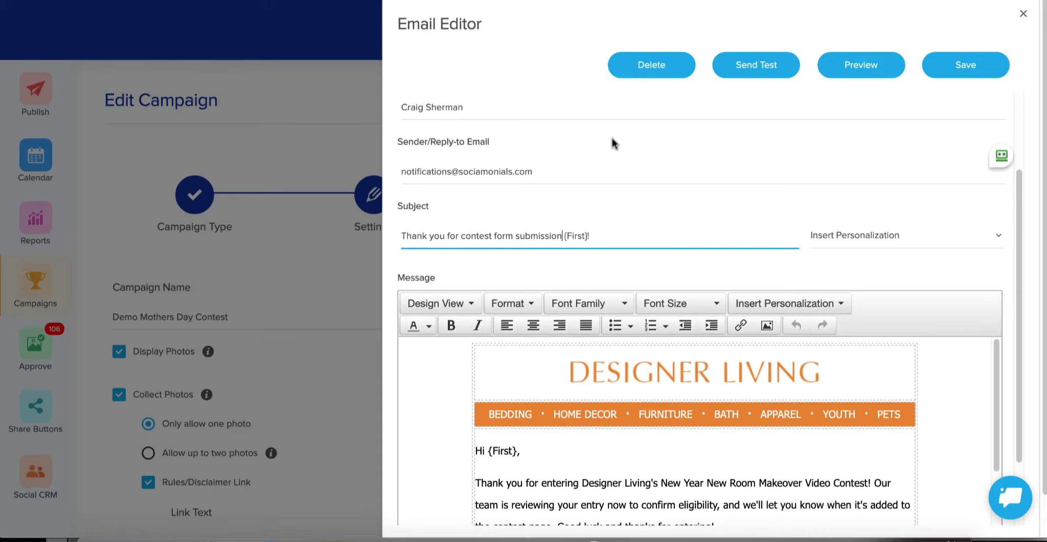
key("BackSpace")
key("BackSpace")
key("BackSpace")
key("BackSpace")
key("BackSpace")
key("BackSpace")
key("BackSpace")
key("BackSpace")
key("BackSpace")
key("BackSpace")
key("BackSpace")
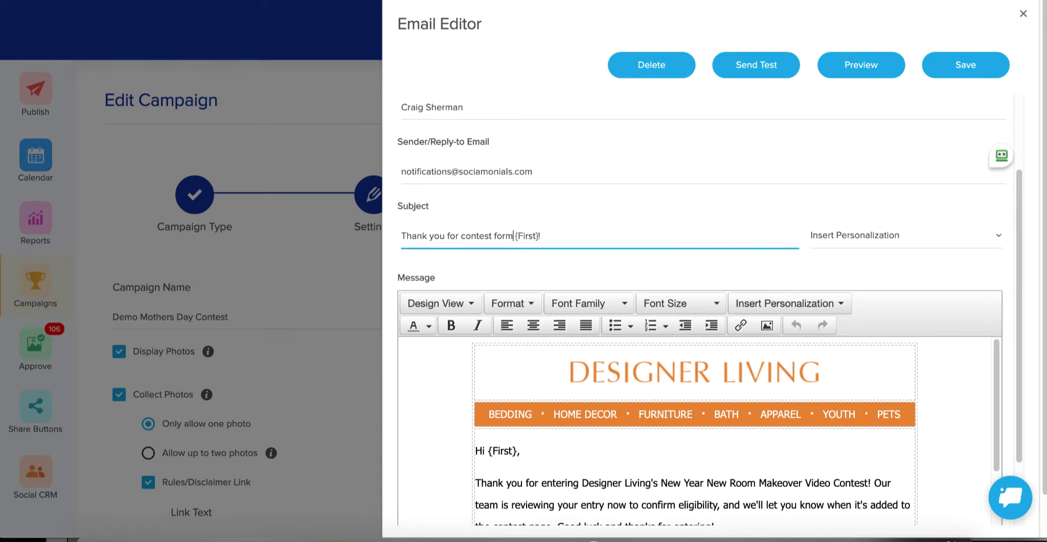
key("BackSpace")
key("BackSpace")
key("BackSpace")
key("BackSpace")
type("entry")
left_click(591, 232)
Examine the personalization fields offered for the subject and read through the thank-you email's message body.
left_click(853, 240)
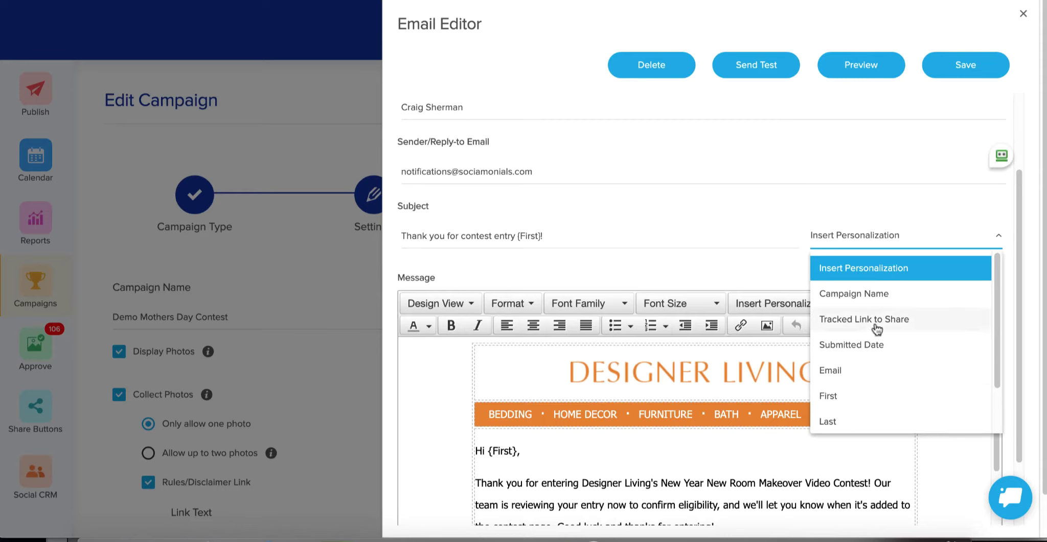
left_click(871, 235)
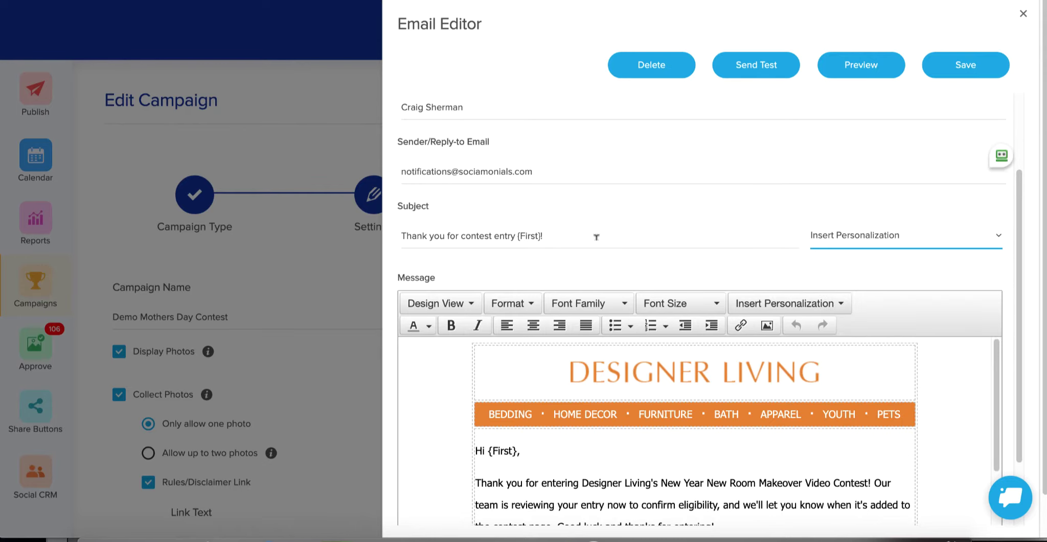
scroll(593, 238, "down", 1)
scroll(593, 238, "down", 3)
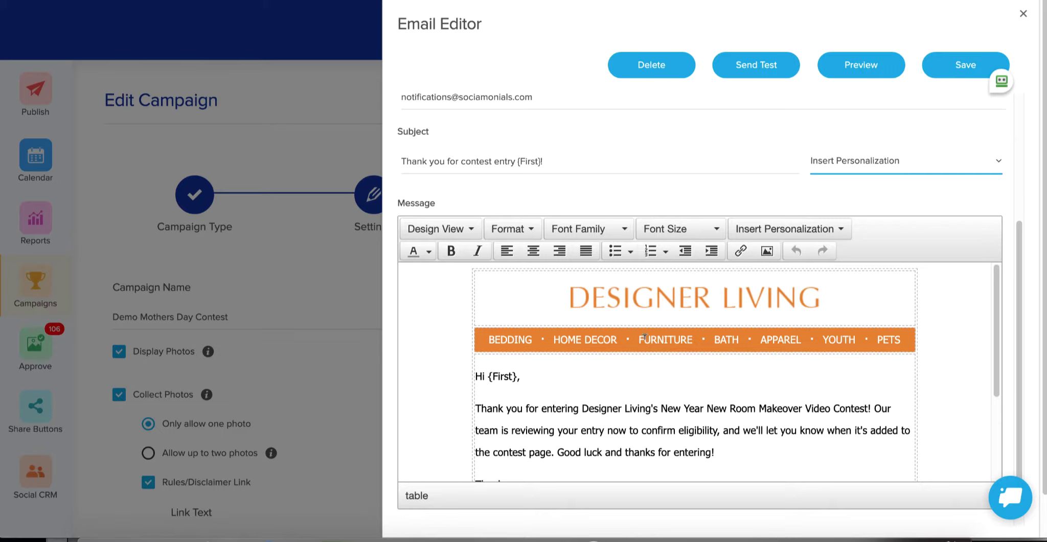
scroll(648, 336, "down", 1)
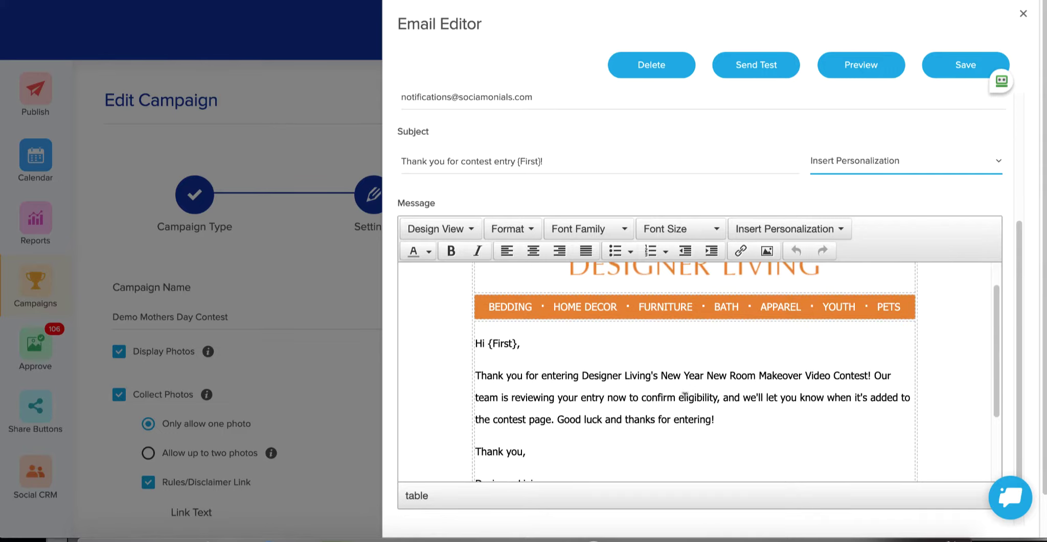
scroll(597, 444, "down", 3)
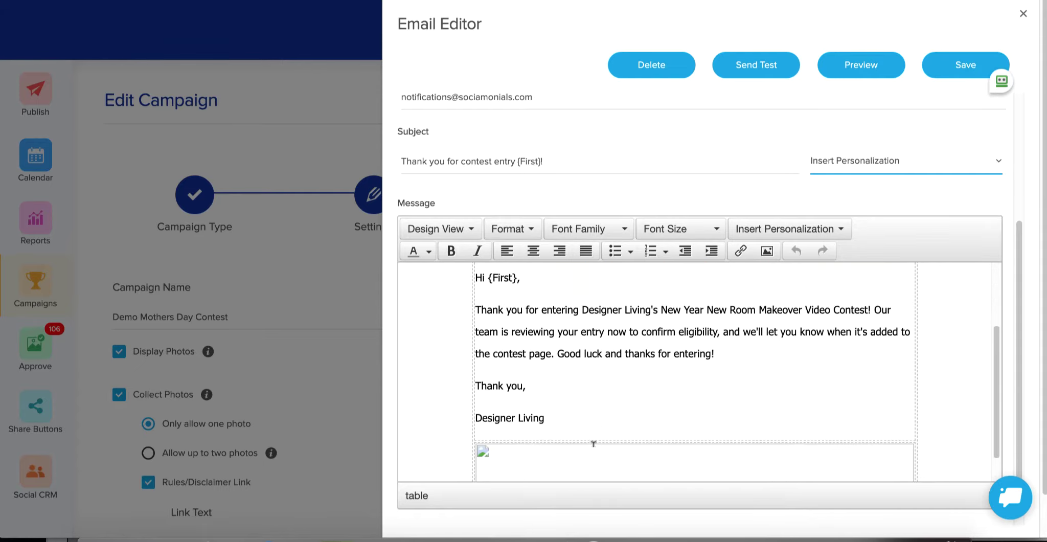
scroll(592, 444, "down", 1)
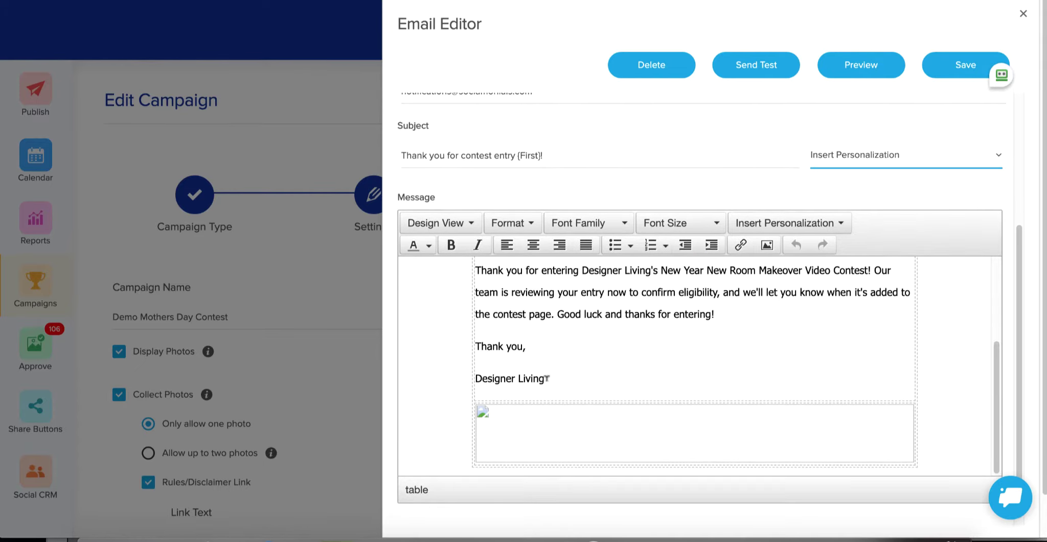
scroll(650, 346, "up", 1)
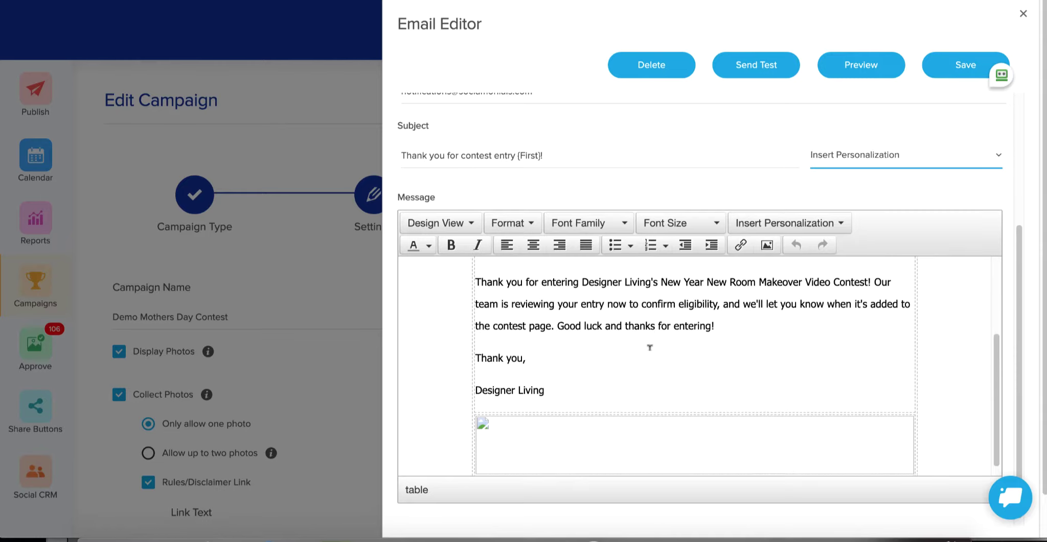
scroll(650, 348, "up", 2)
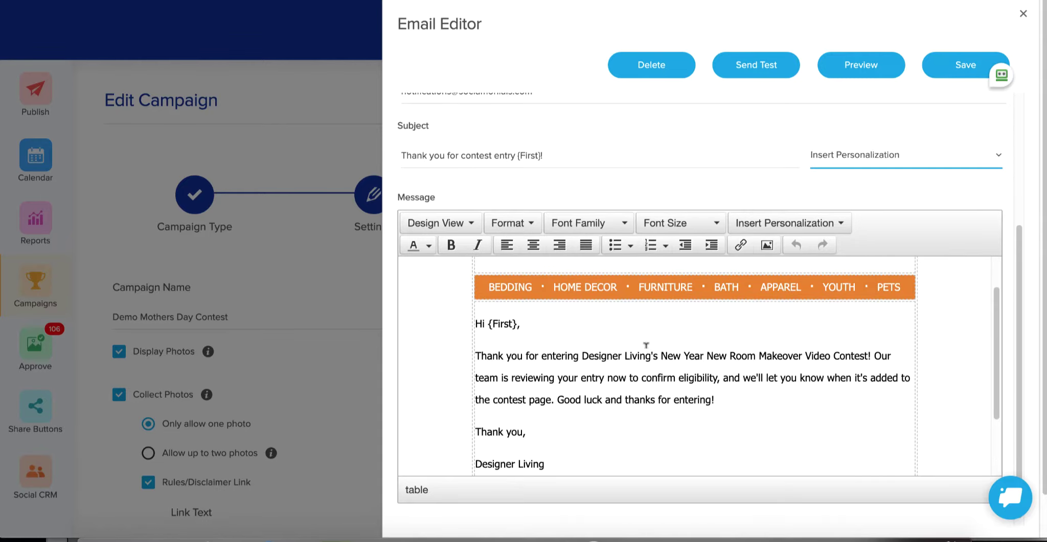
Replace the {First} placeholder in the message greeting by inserting the First personalization field, and save the email.
left_click(517, 324)
key("BackSpace")
key("BackSpace")
key("BackSpace")
key("BackSpace")
key("BackSpace")
key("BackSpace")
key("BackSpace")
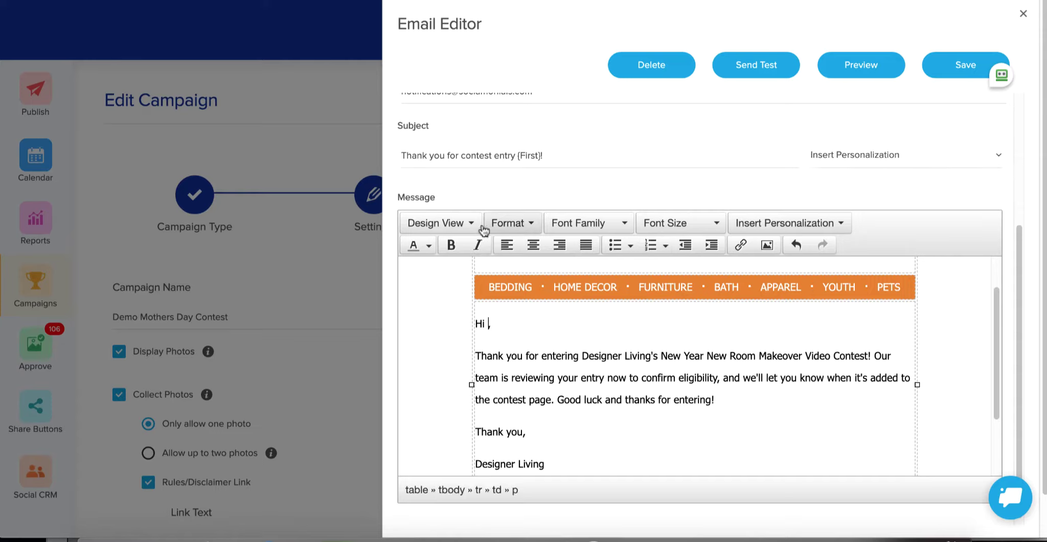
left_click(798, 226)
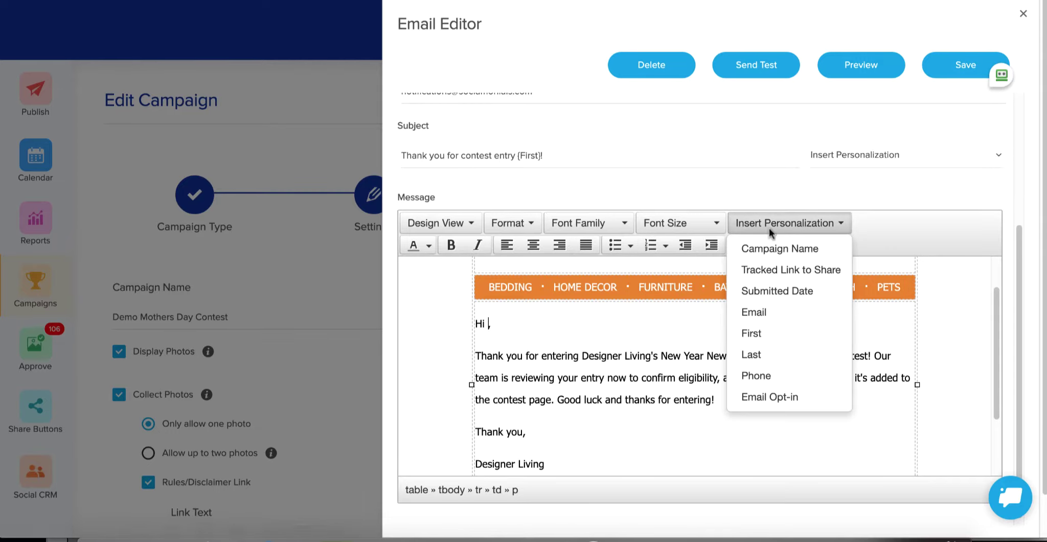
left_click(759, 333)
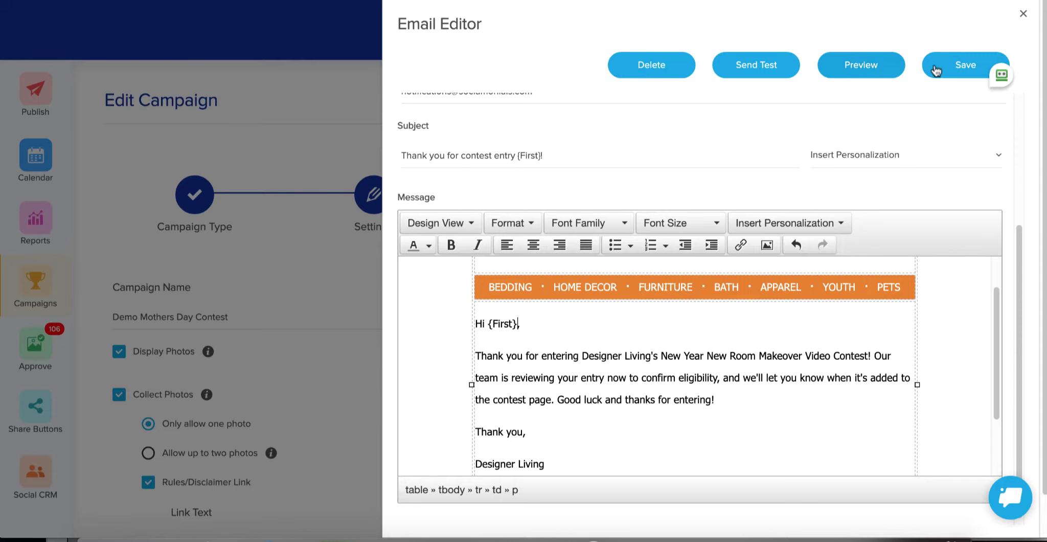
left_click(958, 66)
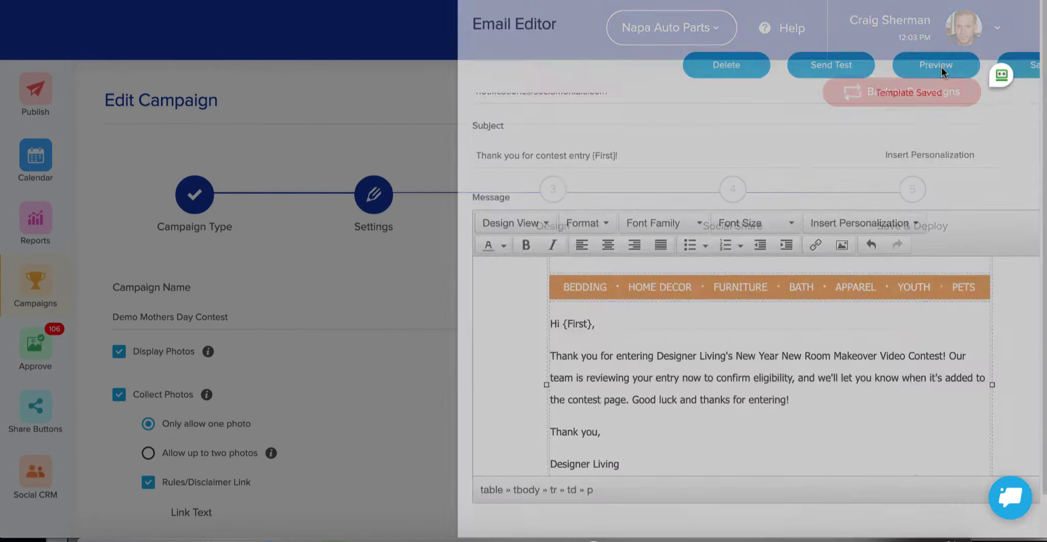
Open the contest submission approval congratulations email, read its subject and message, and close it without changes.
scroll(484, 245, "down", 15)
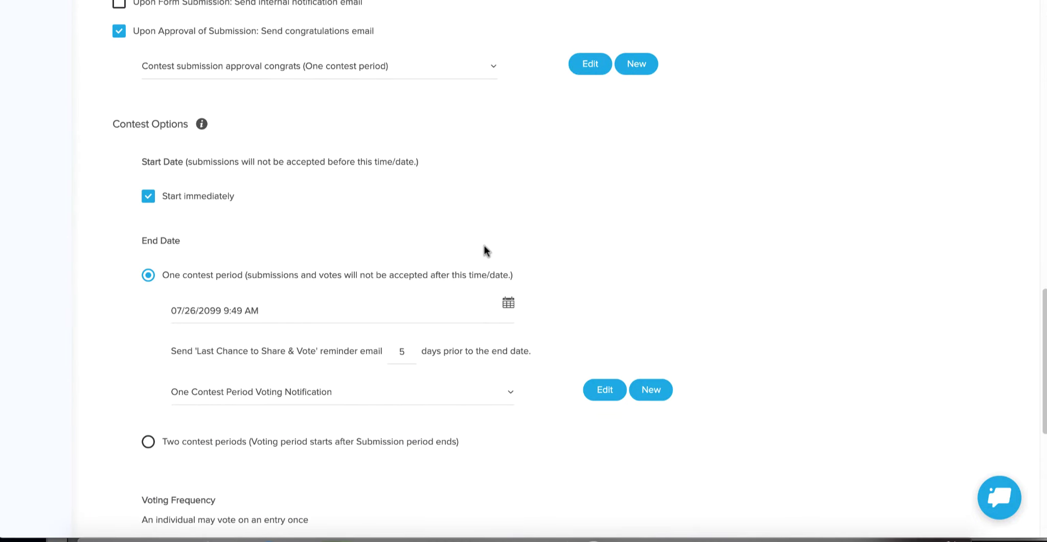
scroll(484, 247, "down", 7)
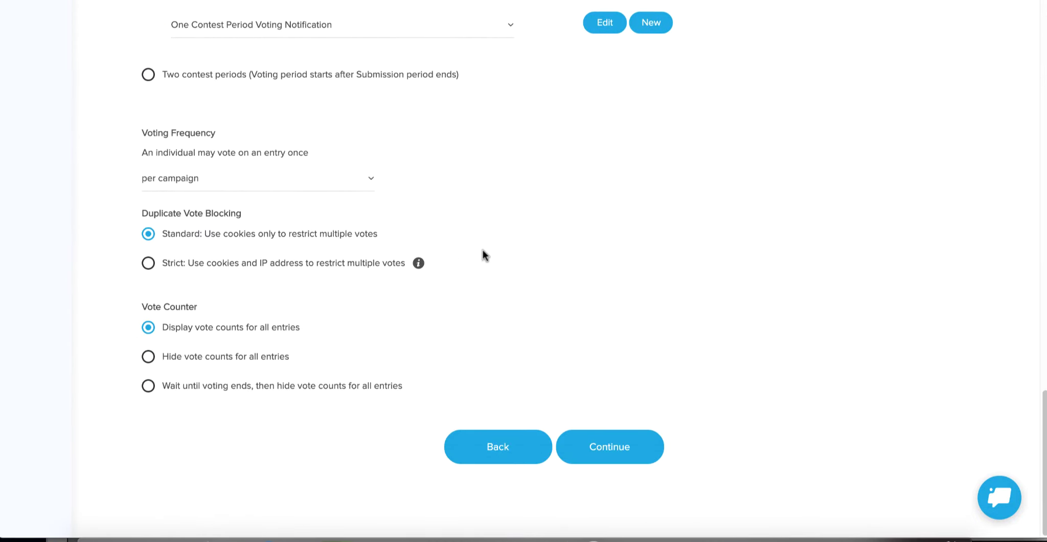
scroll(483, 250, "up", 10)
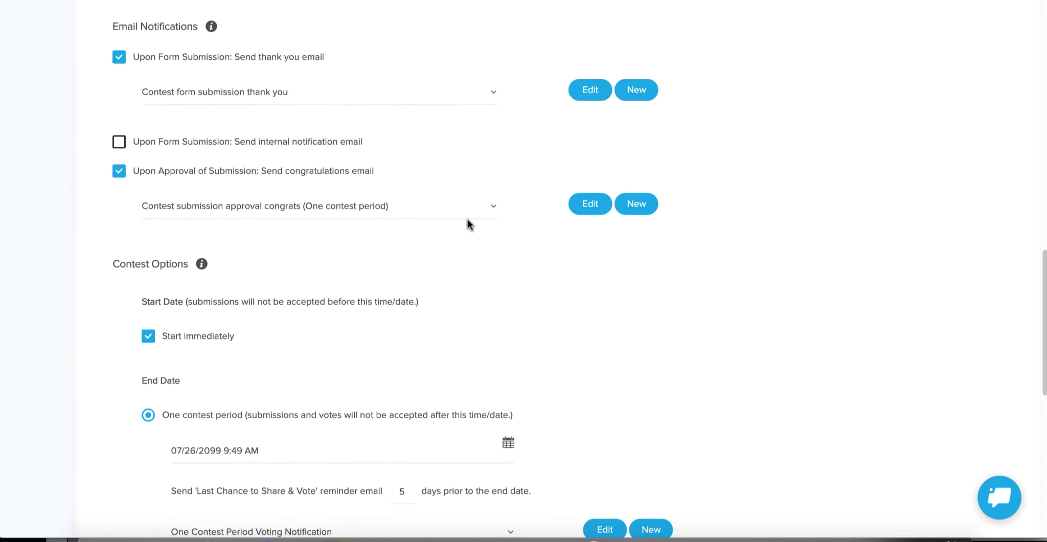
scroll(467, 219, "up", 2)
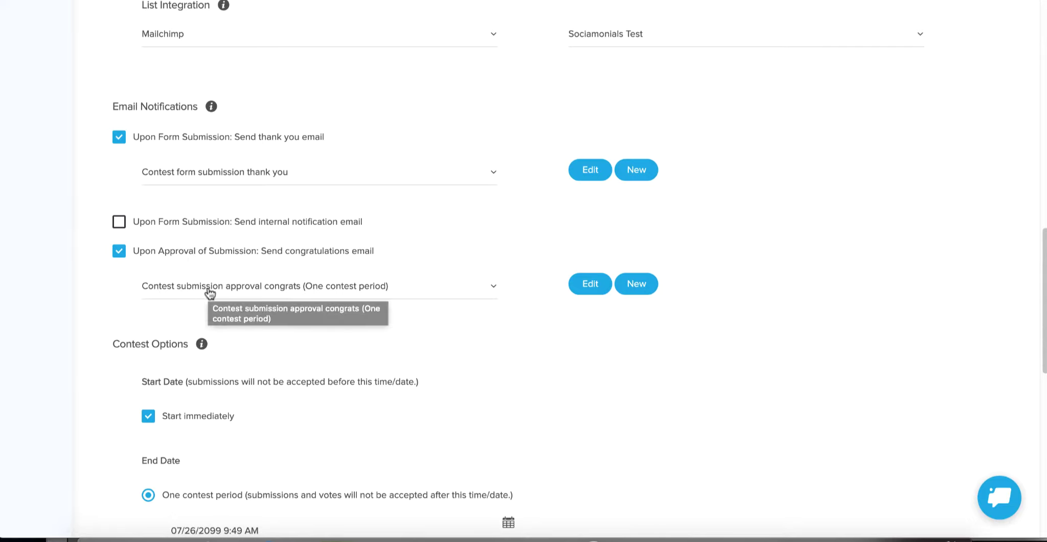
left_click(590, 285)
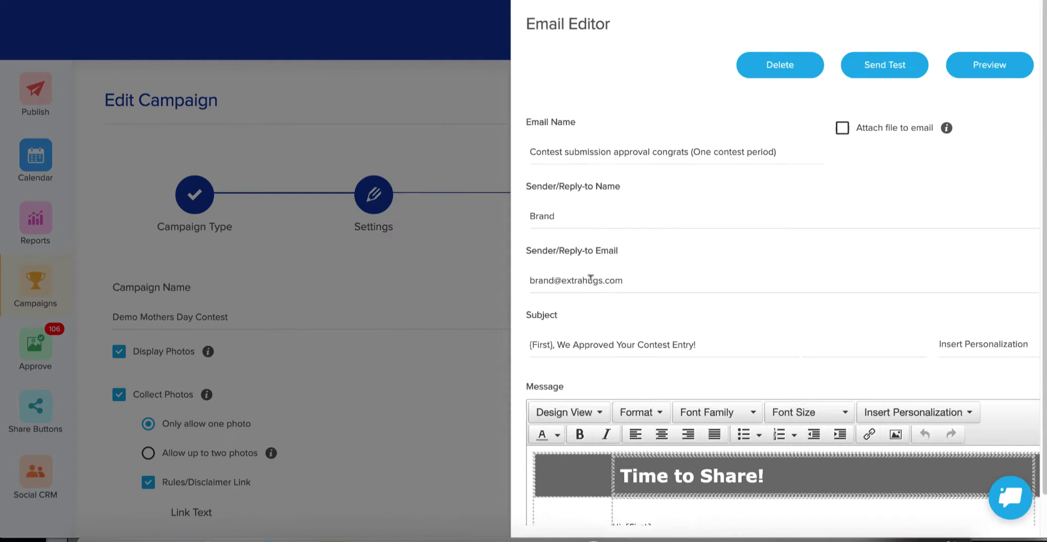
scroll(714, 193, "down", 4)
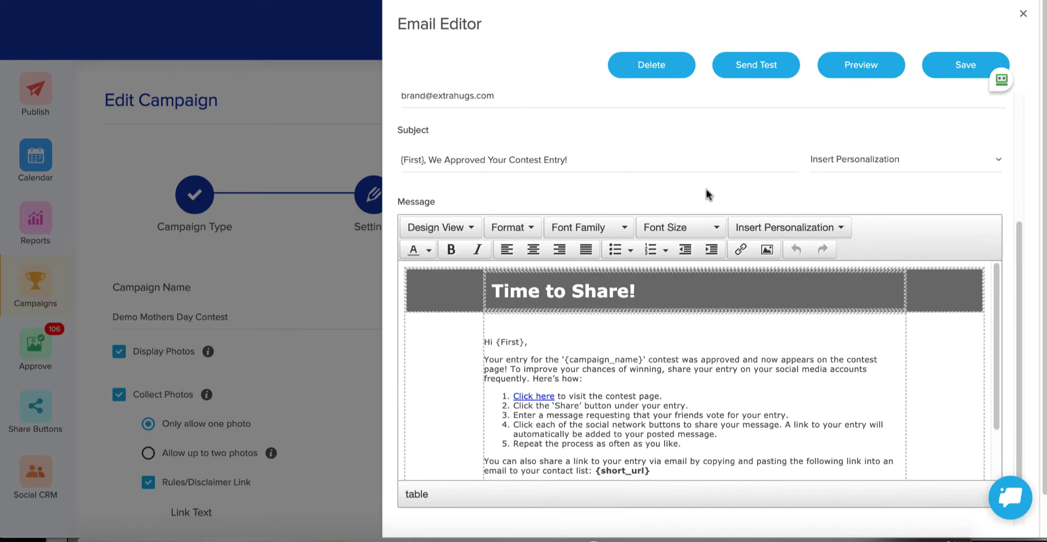
scroll(731, 353, "down", 1)
scroll(724, 364, "down", 1)
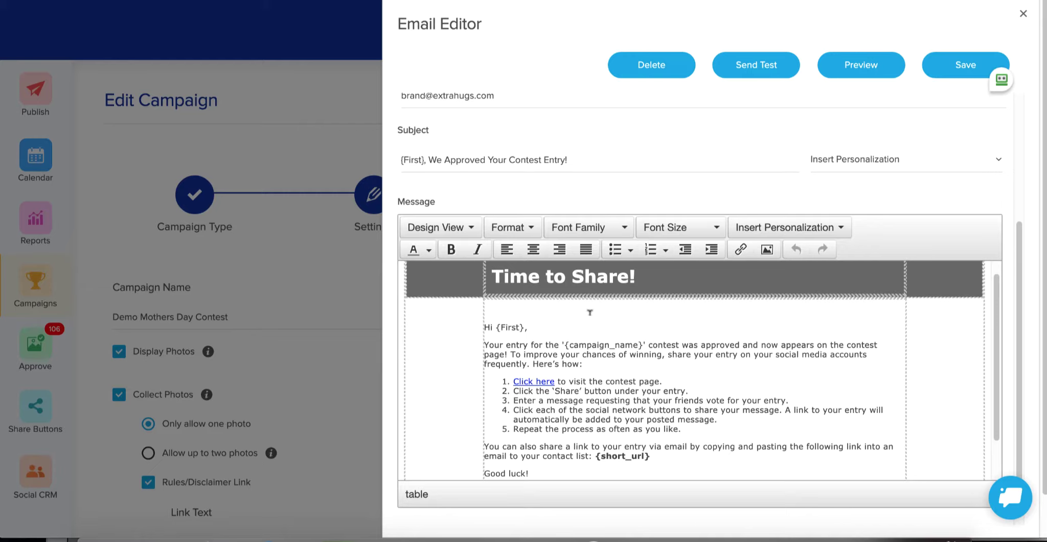
left_click(1023, 14)
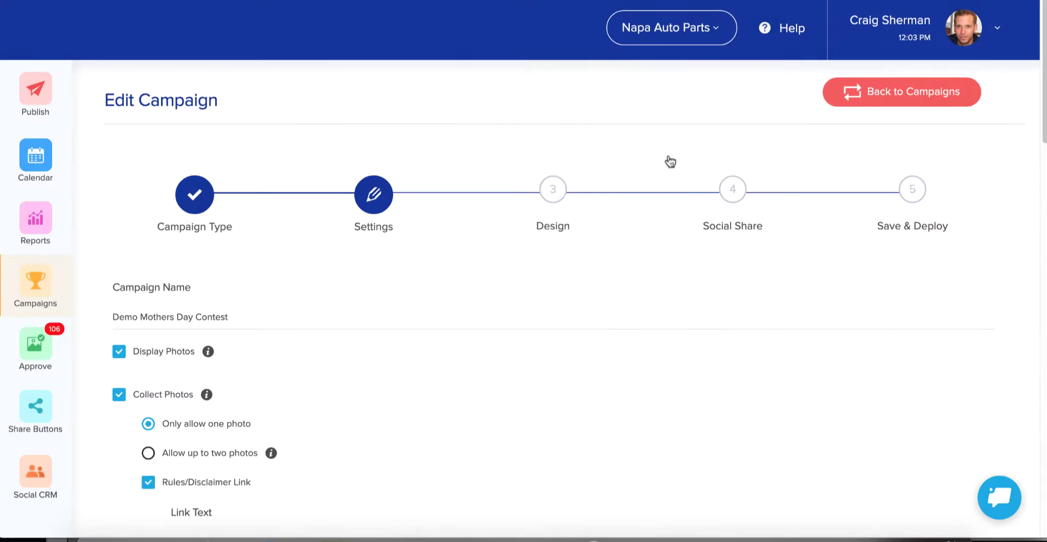
Go to Contest Options and examine the start date setting by switching Start immediately off and back on.
scroll(415, 294, "down", 15)
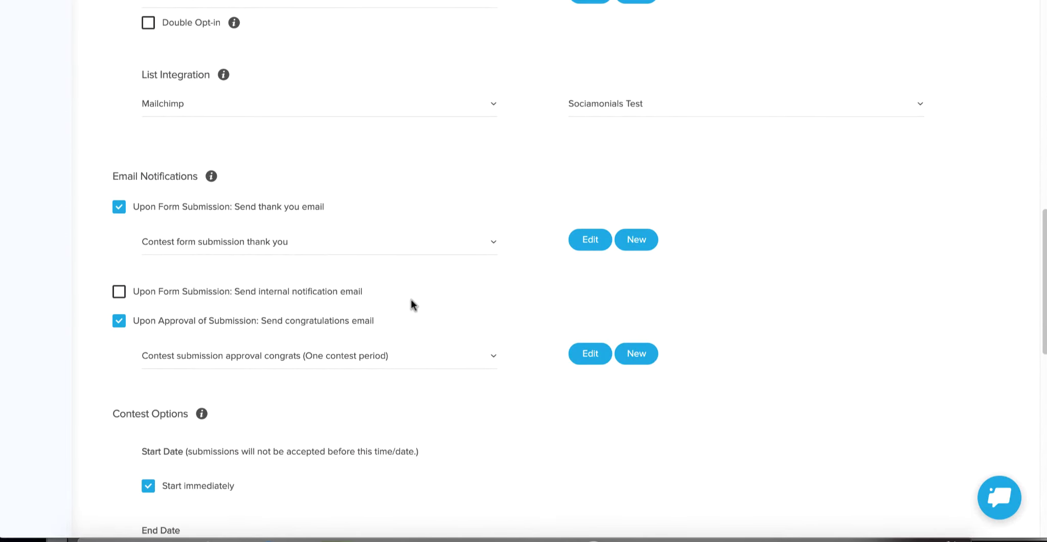
scroll(413, 304, "down", 1)
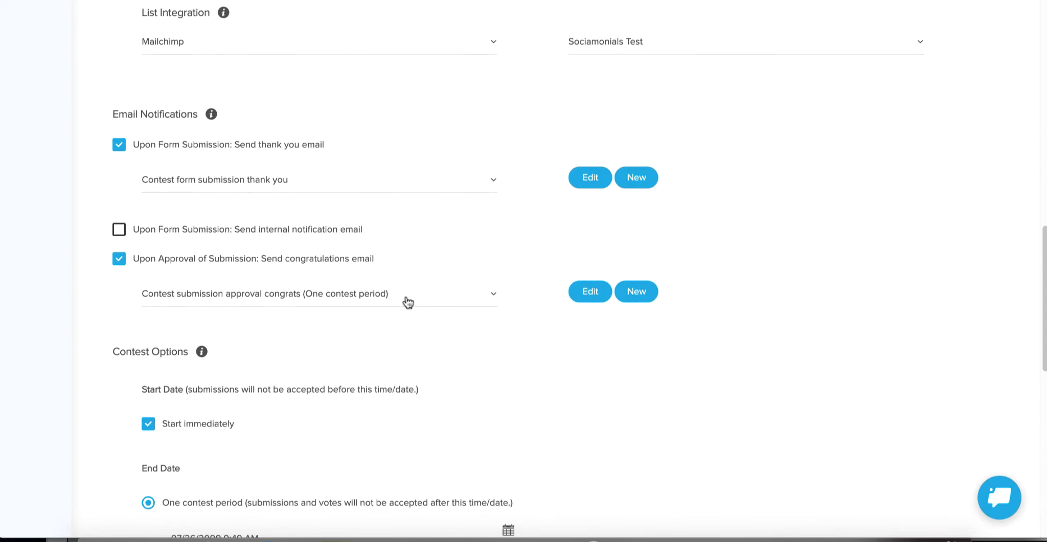
scroll(347, 327, "down", 1)
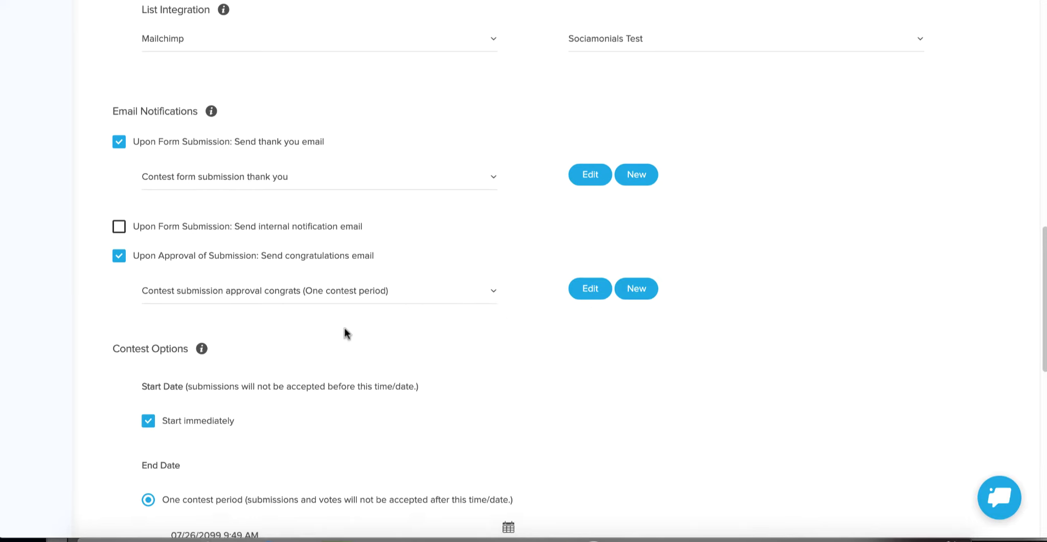
scroll(345, 332, "down", 1)
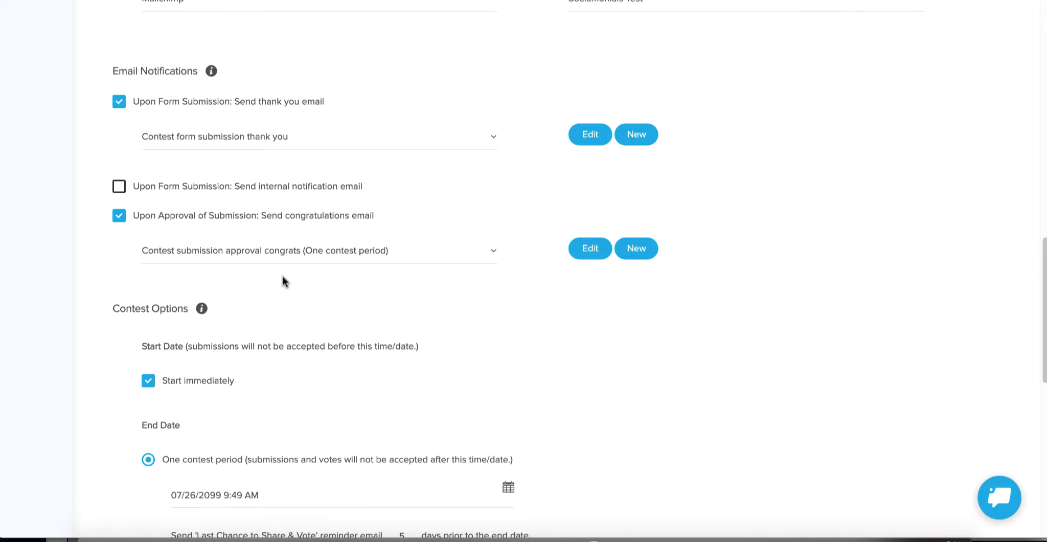
scroll(282, 281, "down", 3)
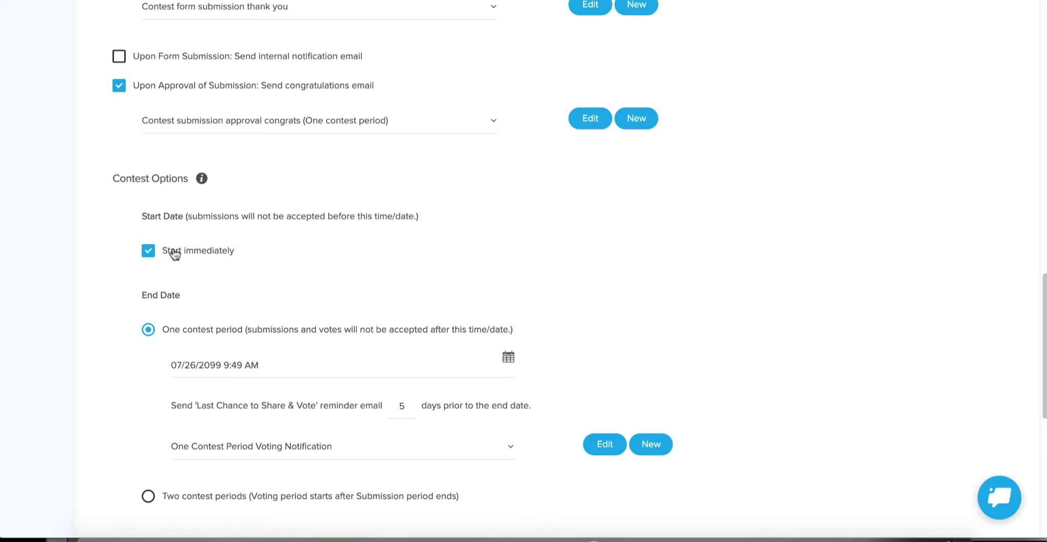
left_click(149, 254)
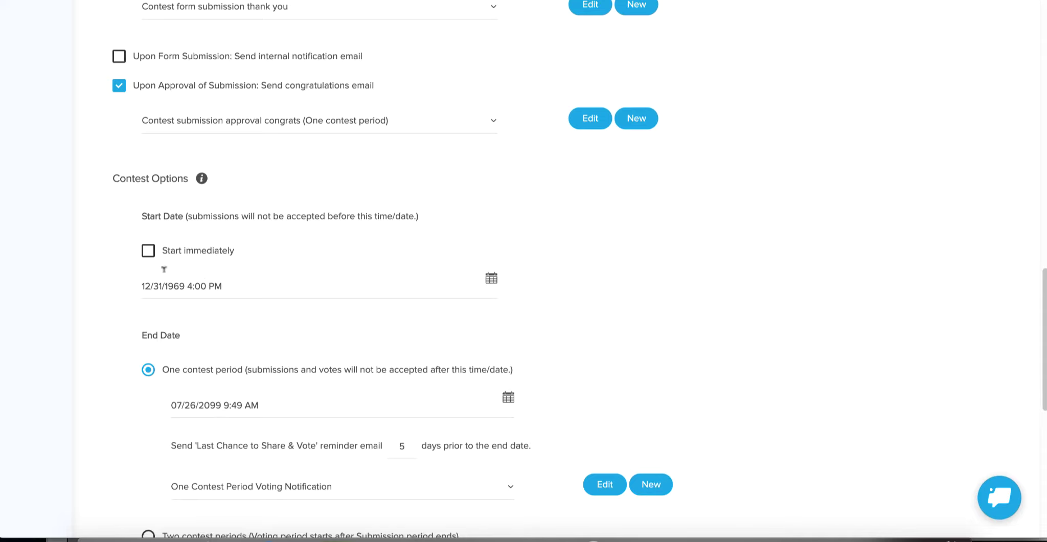
left_click(149, 252)
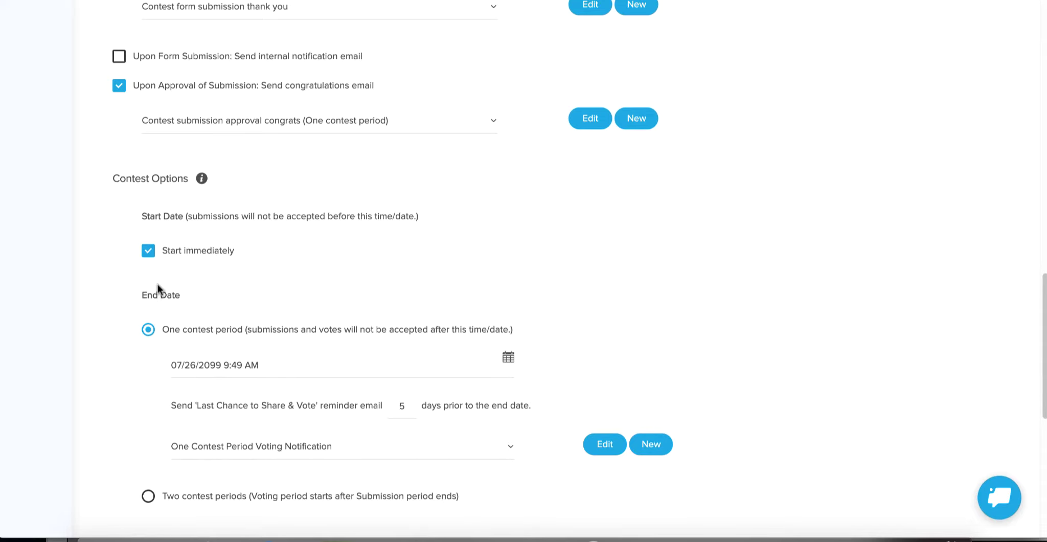
Switch the contest's end date setting to two contest periods, with voting starting after the submission period ends.
scroll(197, 310, "down", 2)
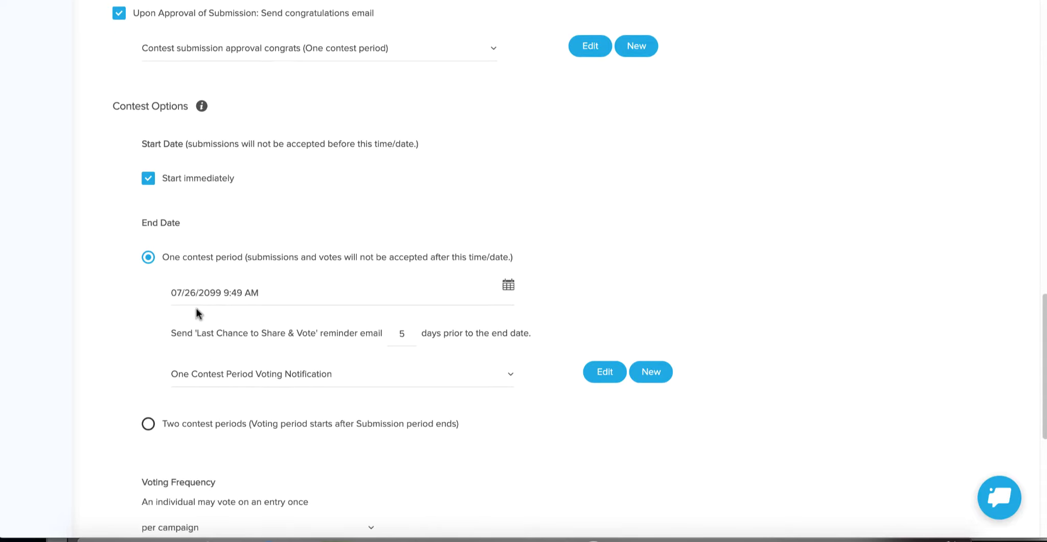
scroll(199, 314, "down", 1)
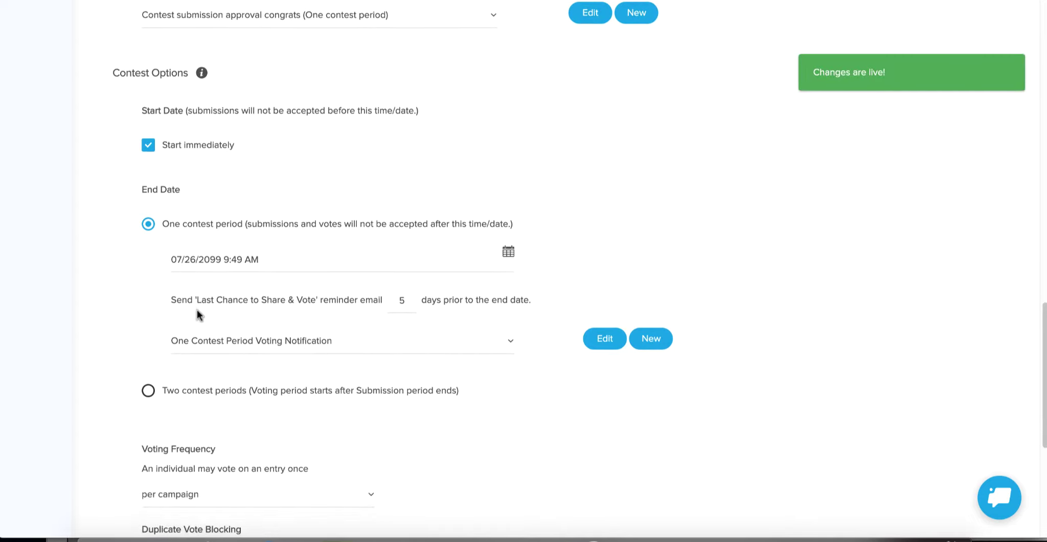
scroll(199, 313, "down", 1)
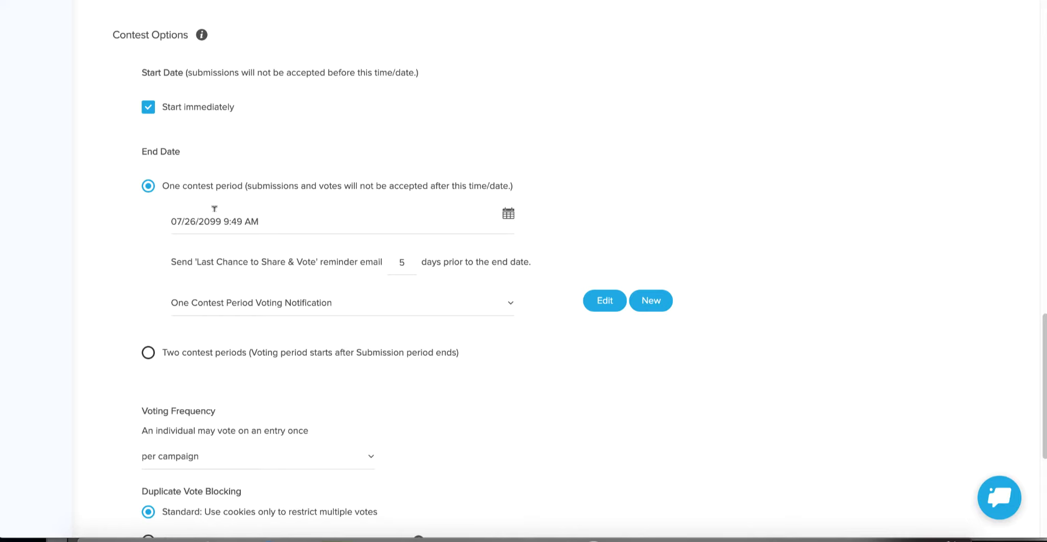
left_click(147, 352)
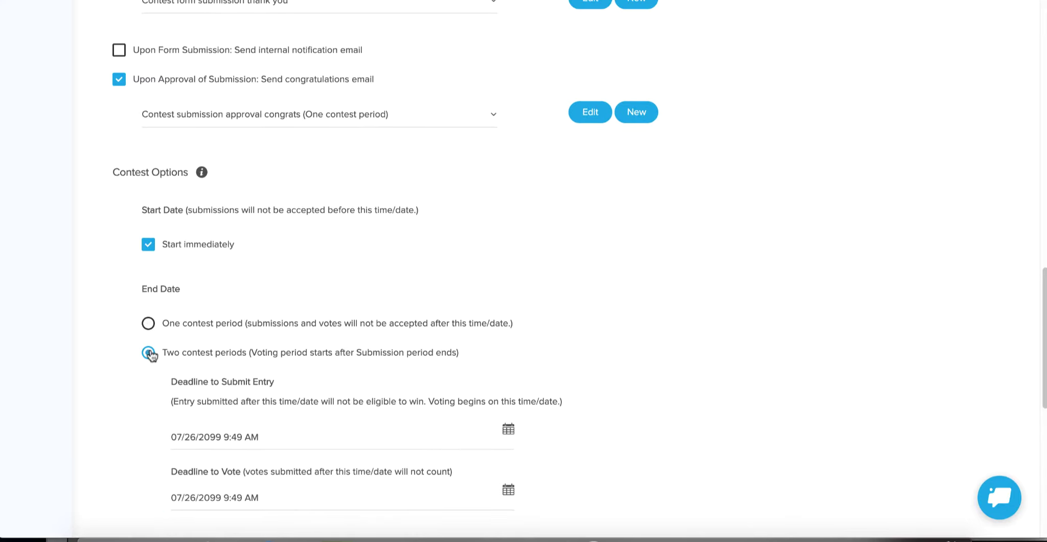
scroll(259, 245, "down", 3)
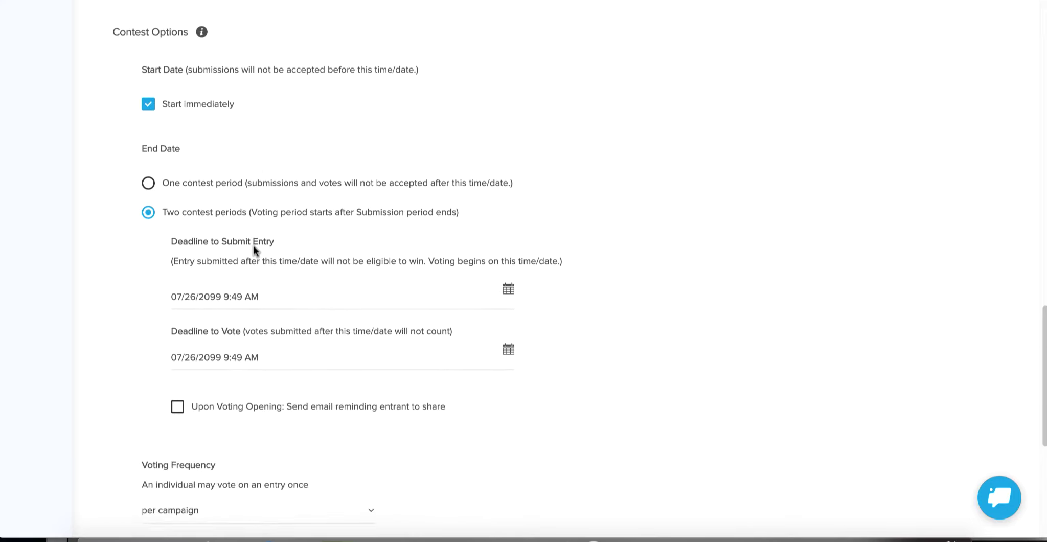
scroll(254, 244, "down", 2)
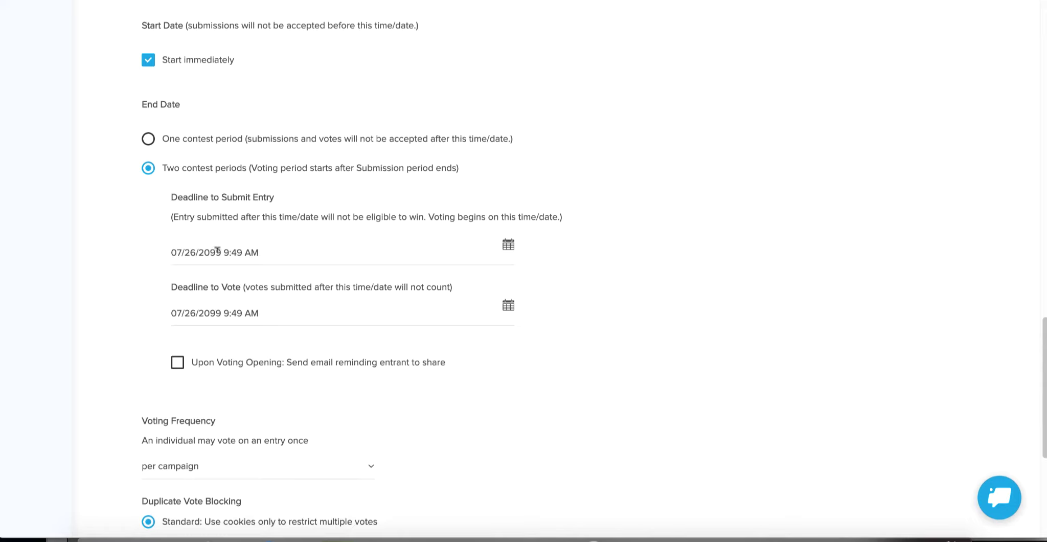
Set the Deadline to Submit Entry to 11/14/2020 9:49 AM.
left_click(218, 249)
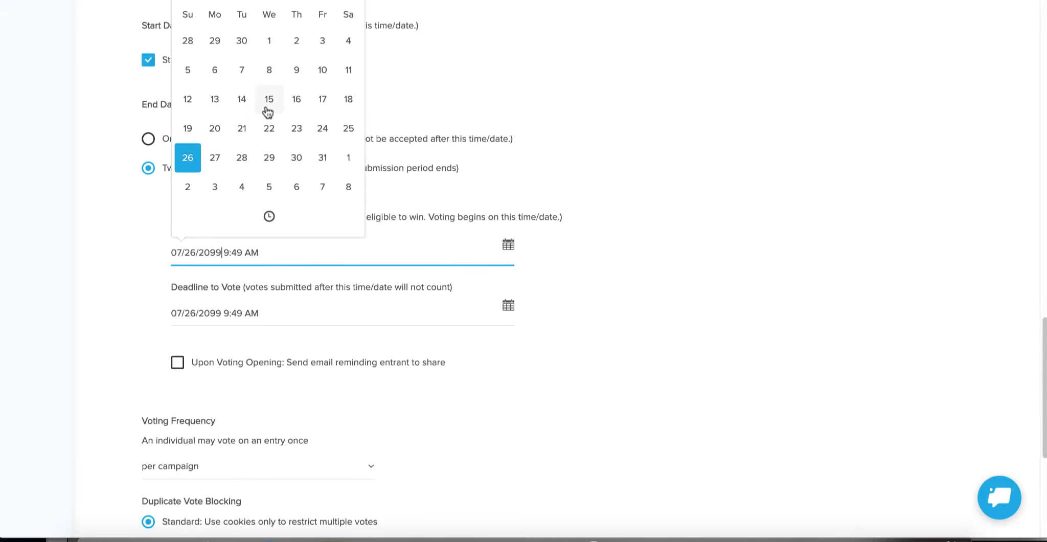
scroll(266, 110, "up", 1)
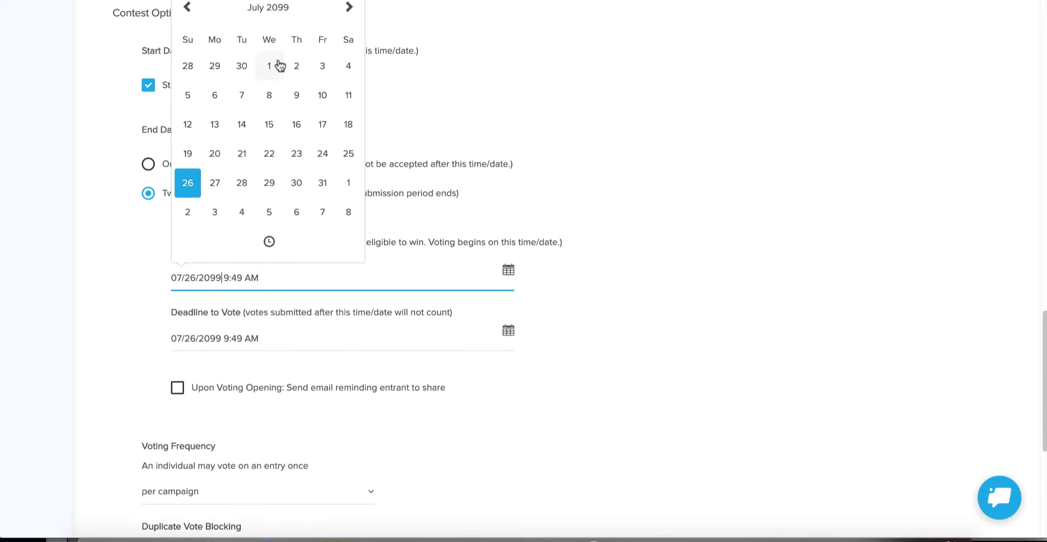
left_click(219, 276)
key("BackSpace")
key("BackSpace")
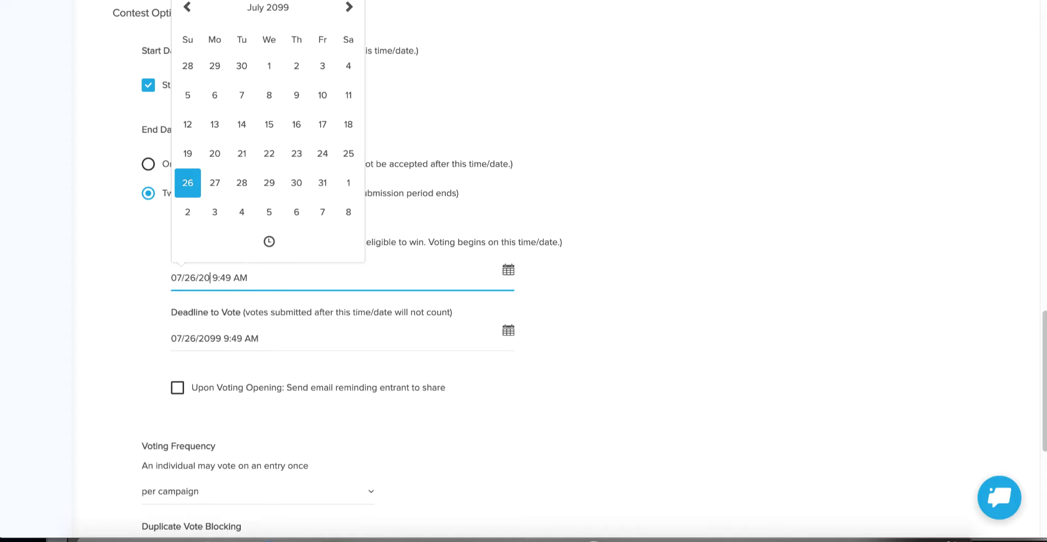
type("20")
key("Left")
key("Left")
key("Left")
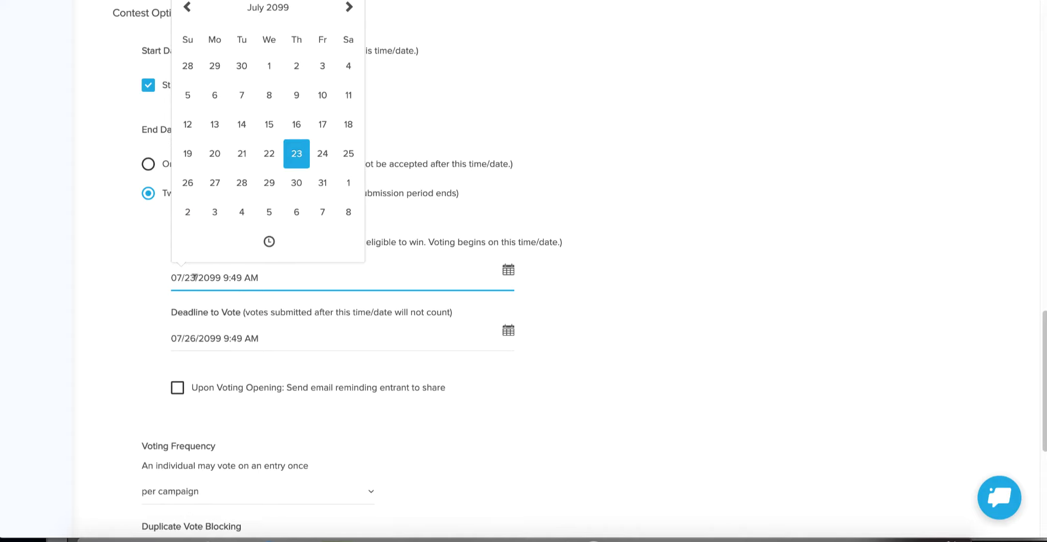
key("Home")
type("11")
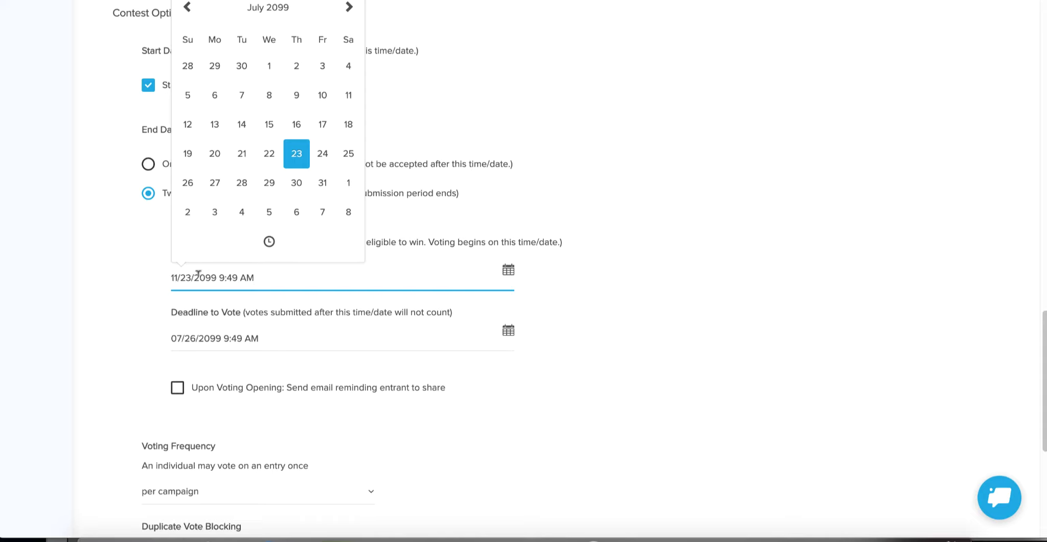
key("BackSpace")
key("BackSpace")
type("14")
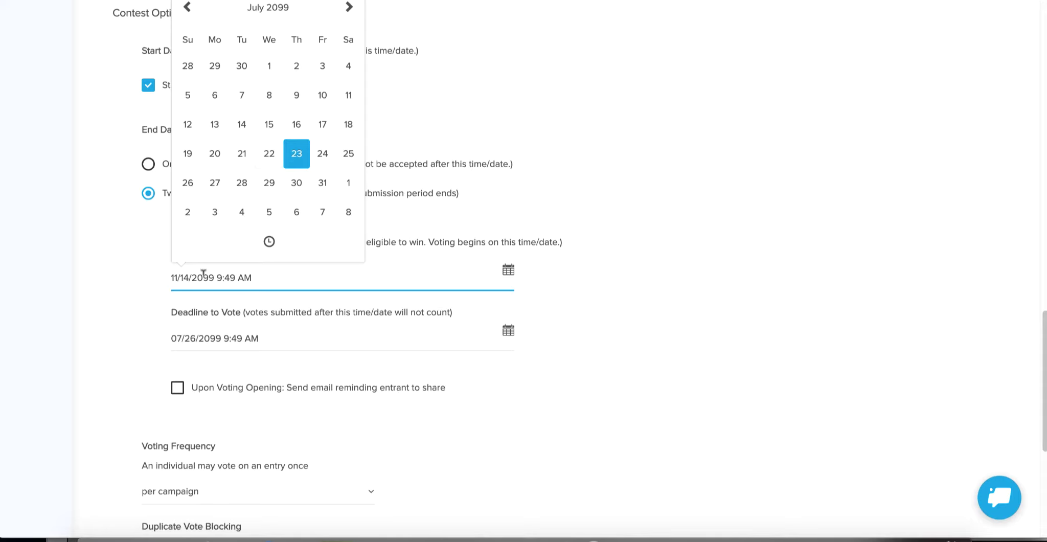
left_click_drag(204, 276, 215, 276)
type("20")
left_click(688, 208)
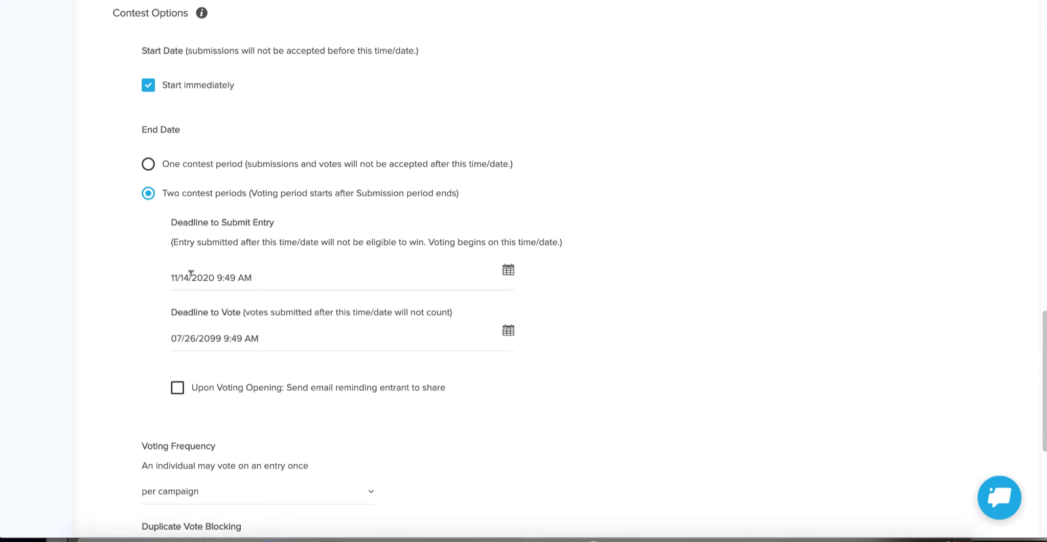
Enable the voting-opening email that reminds entrants to share, read through its Voting is open - Entrant message, and close it without changes.
scroll(188, 279, "down", 3)
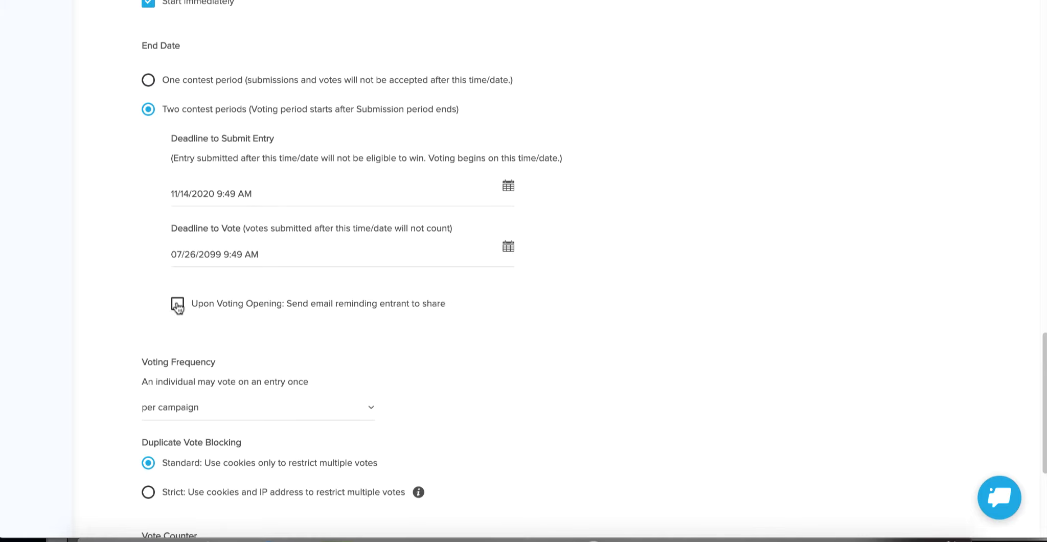
left_click(178, 304)
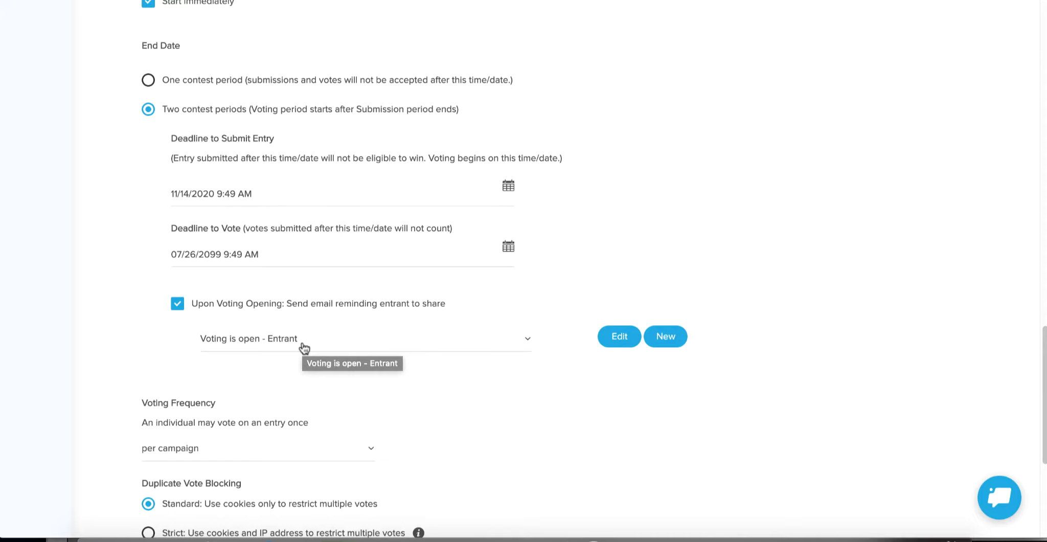
left_click(623, 335)
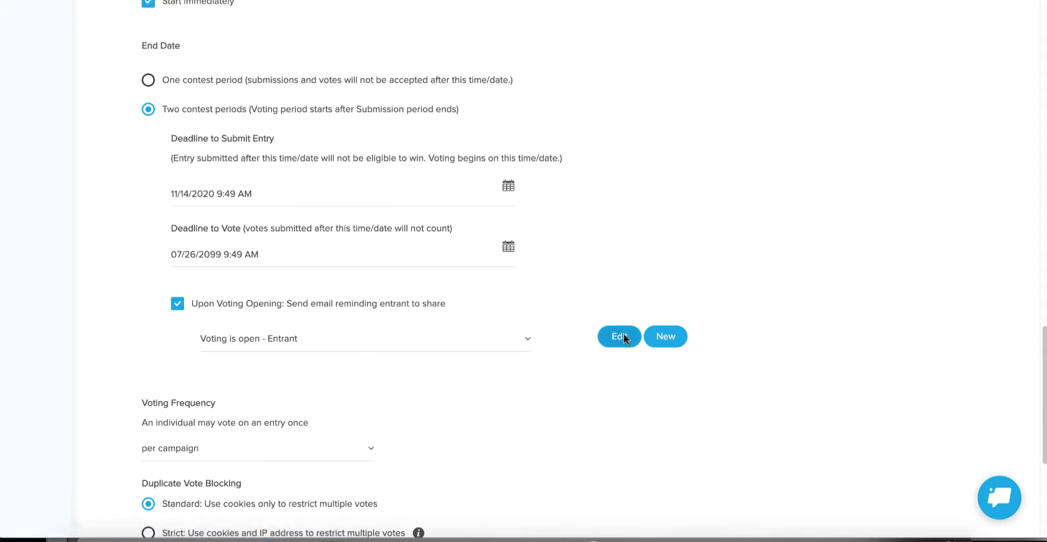
scroll(760, 177, "down", 3)
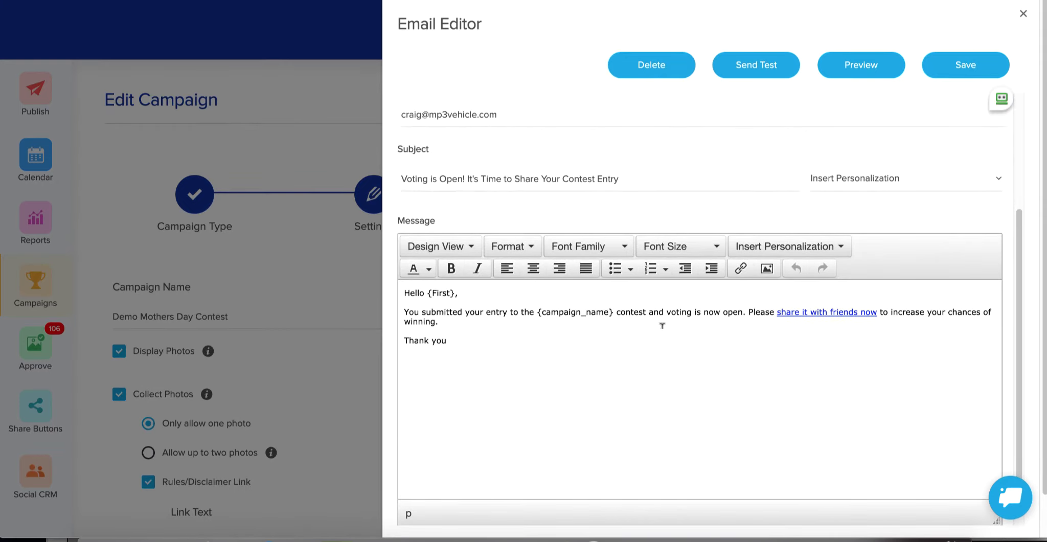
scroll(658, 326, "up", 3)
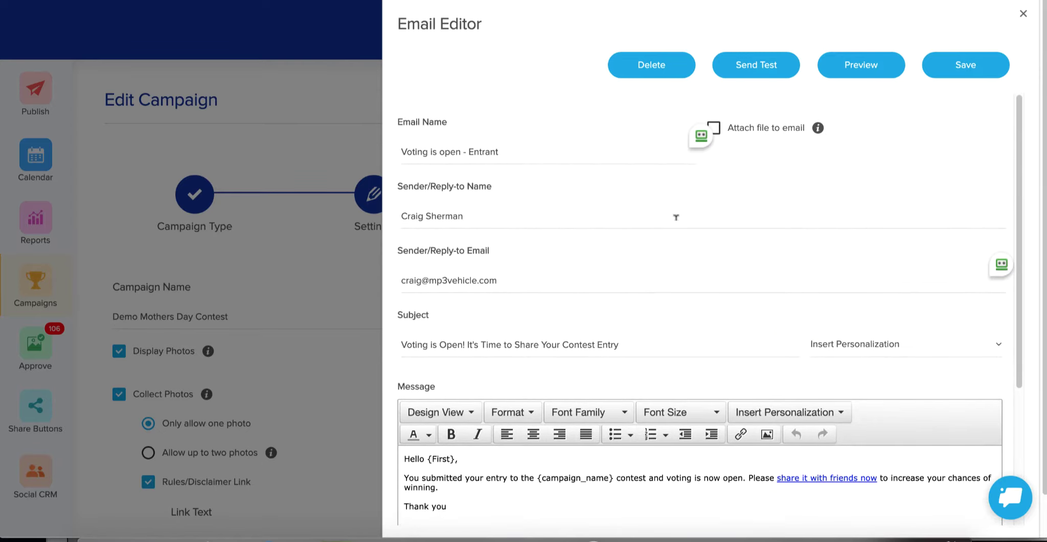
left_click(1023, 13)
Set the Voting Frequency so that an individual may vote on an entry once per day.
scroll(516, 269, "down", 15)
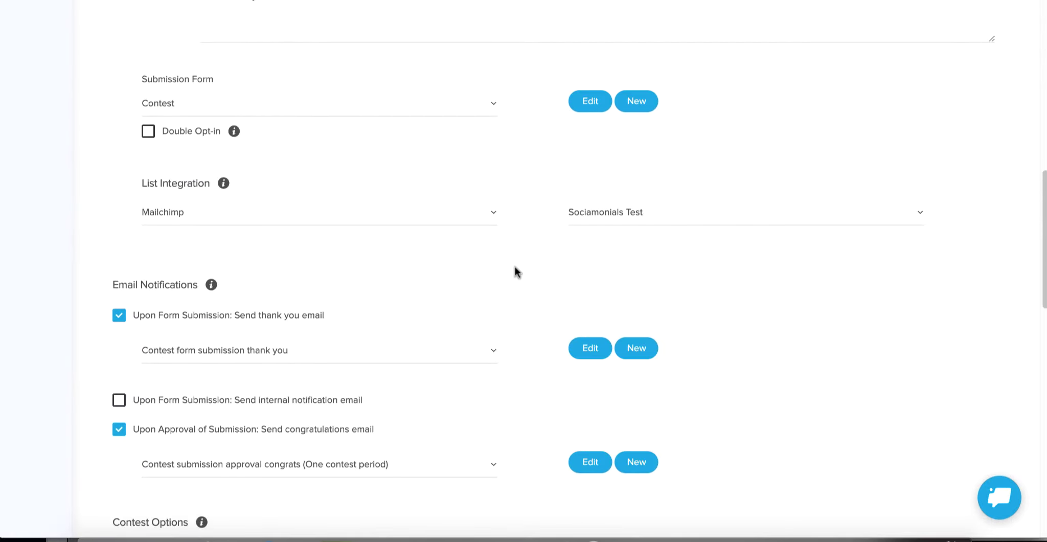
scroll(508, 269, "down", 2)
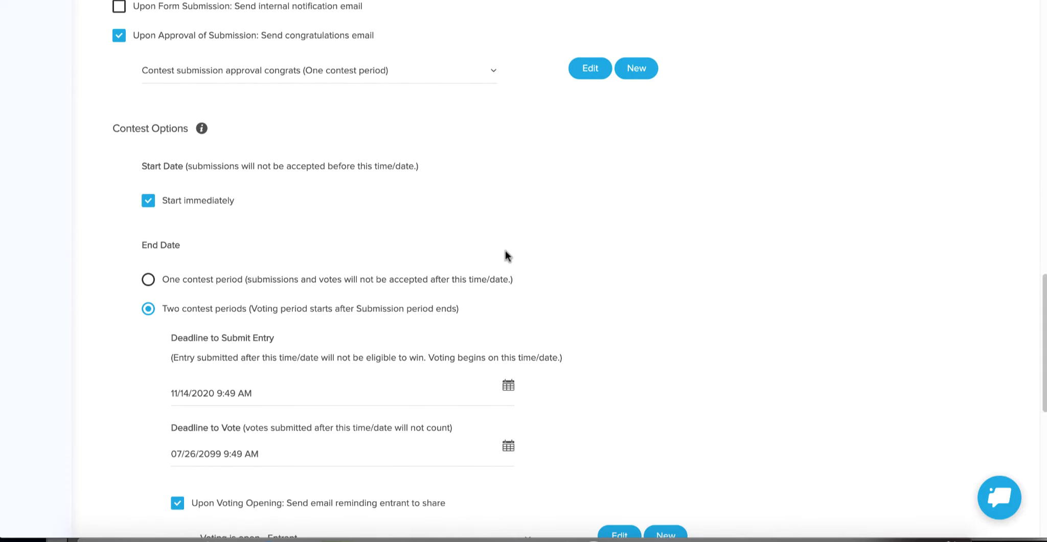
scroll(502, 254, "down", 1)
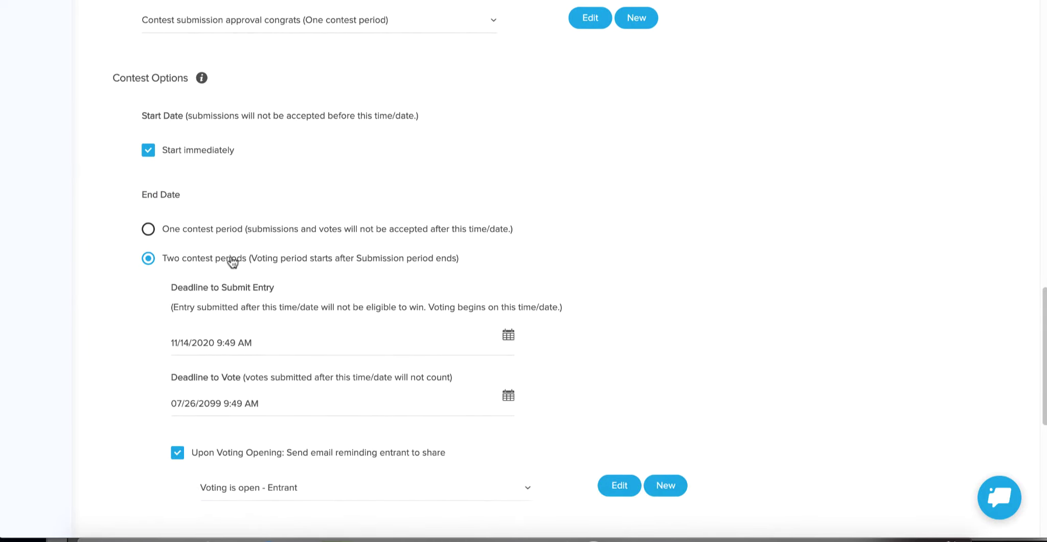
scroll(260, 260, "down", 8)
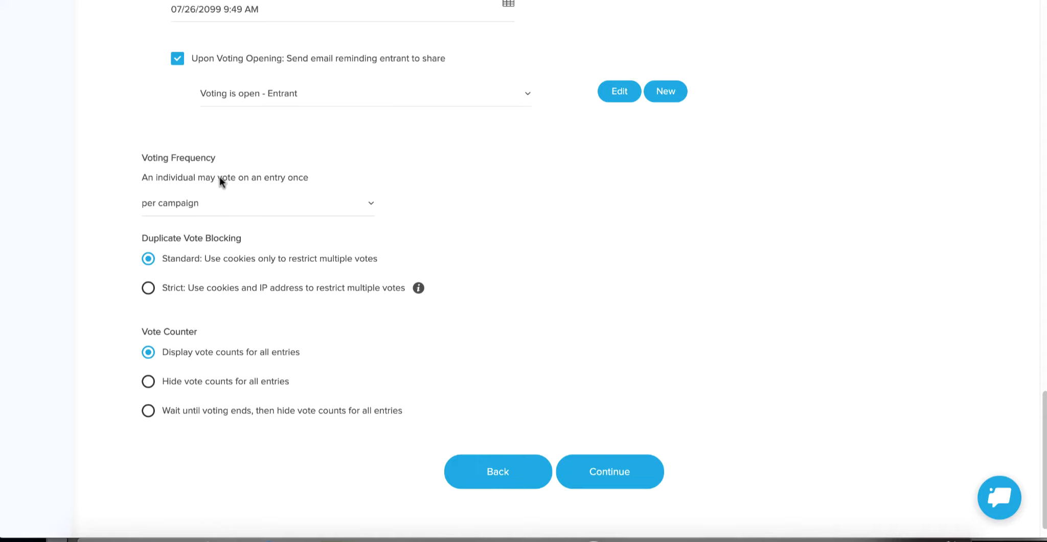
left_click(184, 207)
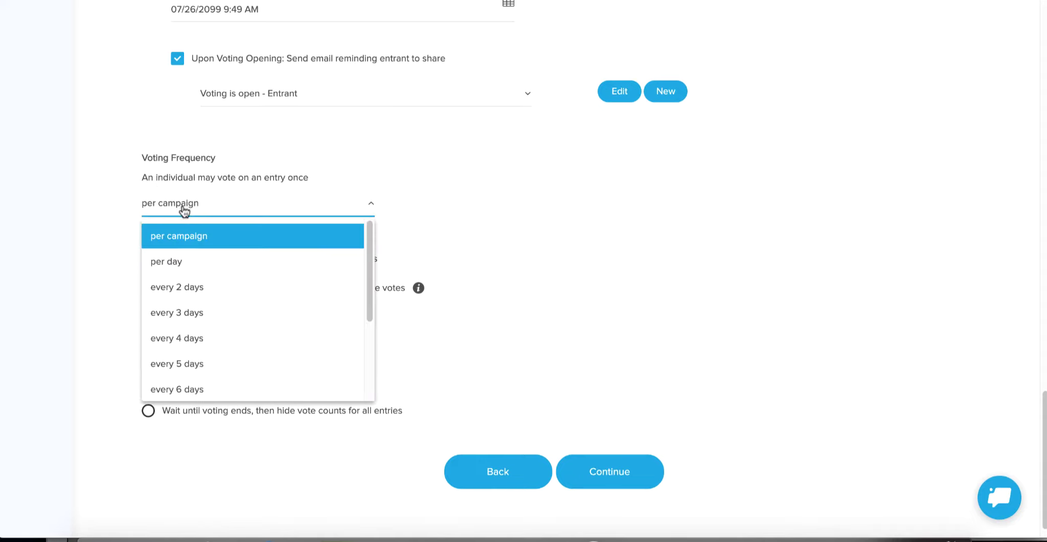
left_click(184, 264)
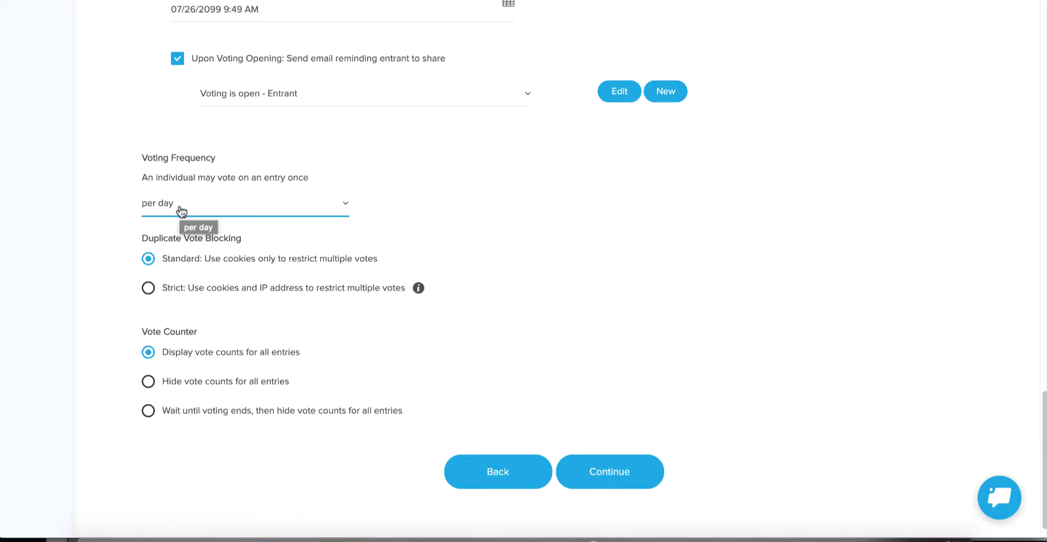
Try a Voting Frequency of once per week and return it to per day.
left_click(165, 210)
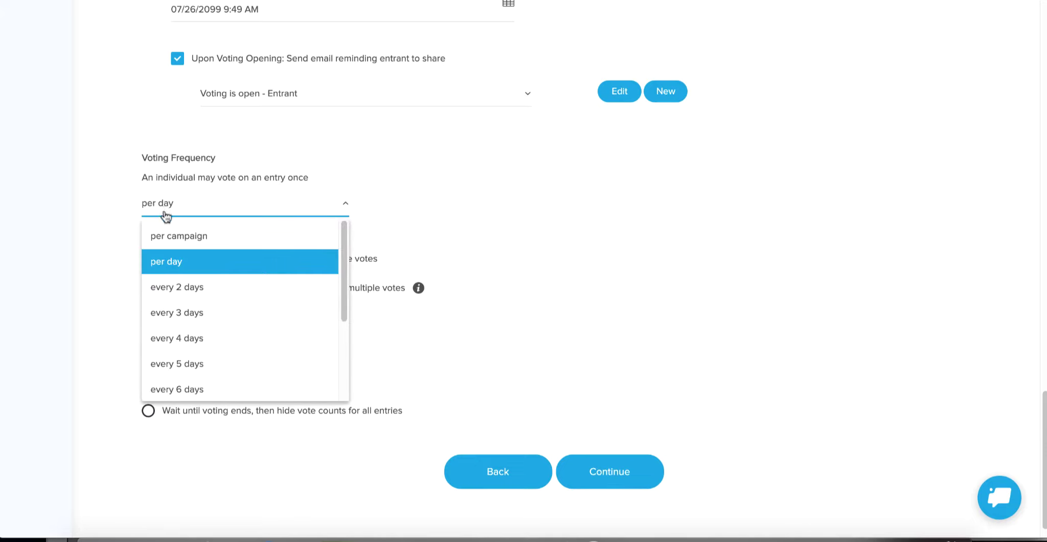
scroll(187, 326, "down", 1)
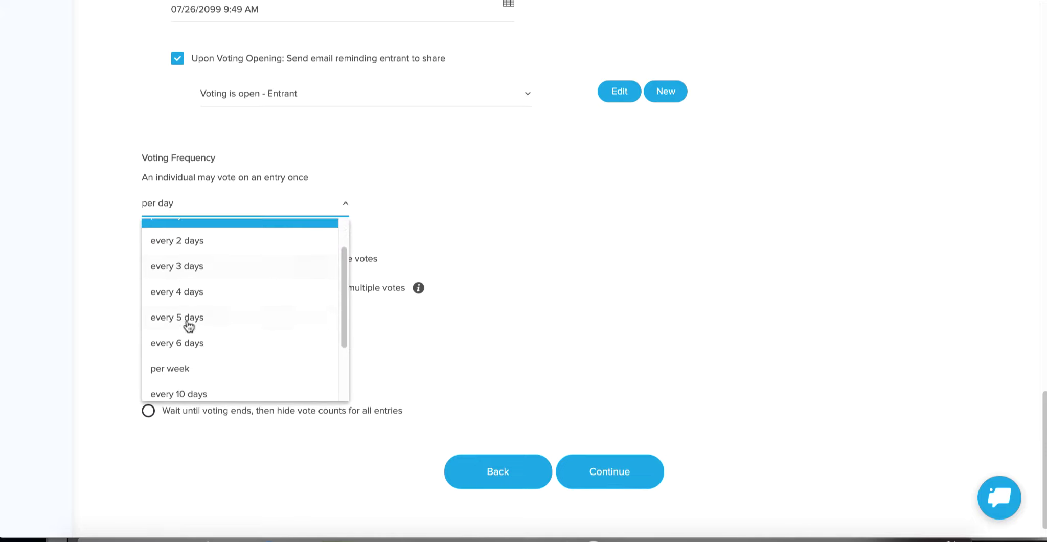
left_click(188, 376)
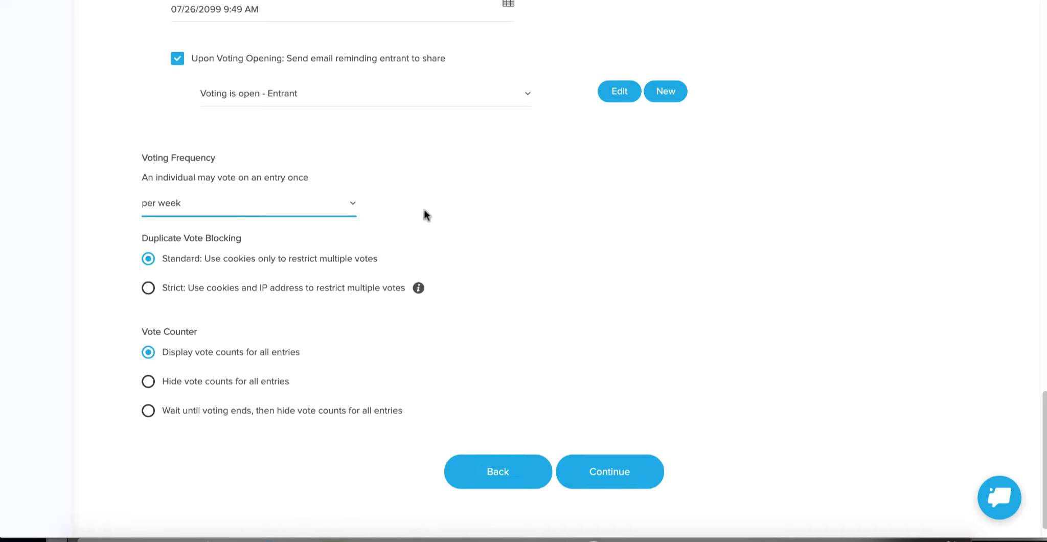
left_click(182, 207)
scroll(176, 240, "up", 3)
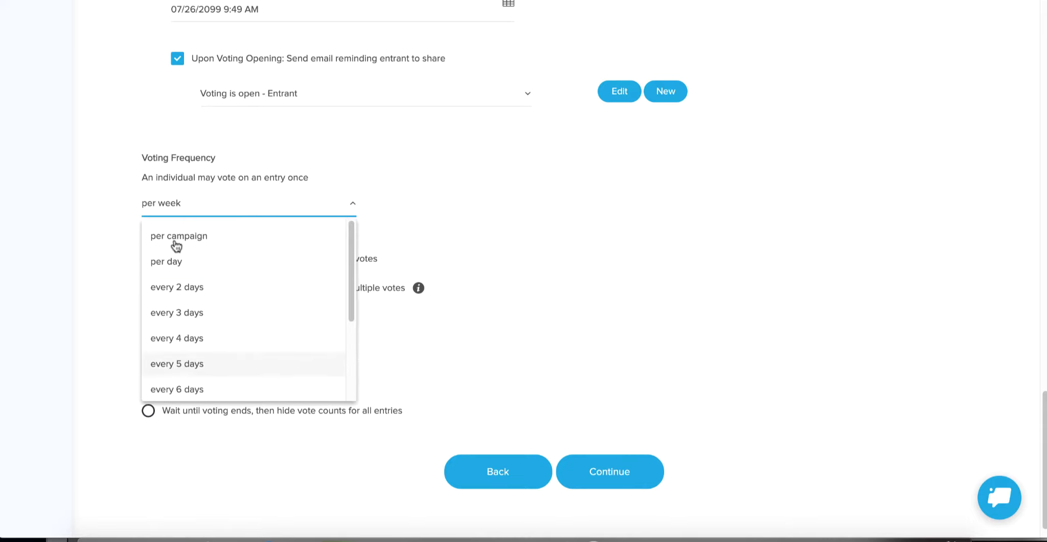
left_click(178, 264)
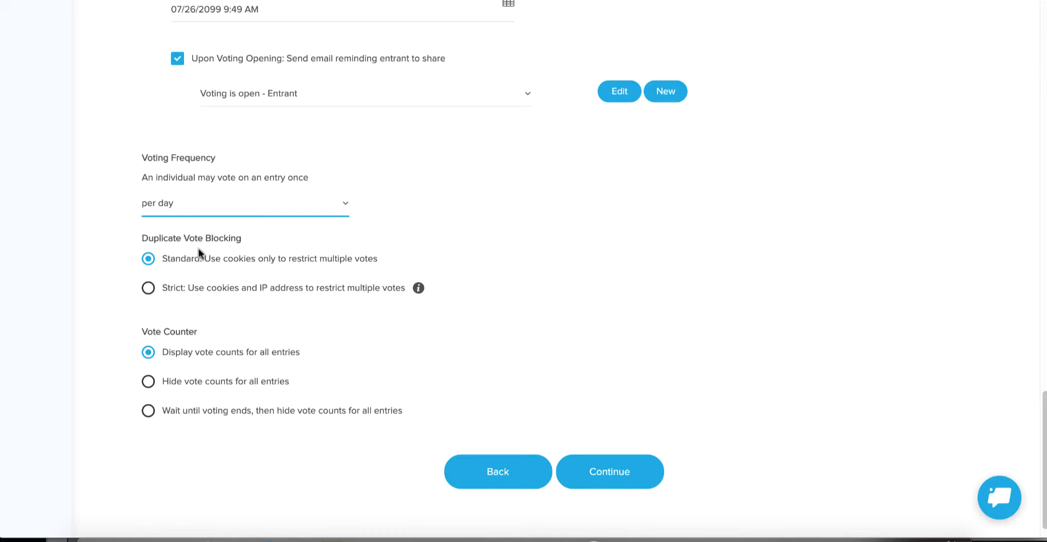
Try the Strict duplicate vote blocking with cookies and IP address, and return to Standard cookies-only blocking.
scroll(588, 252, "down", 1)
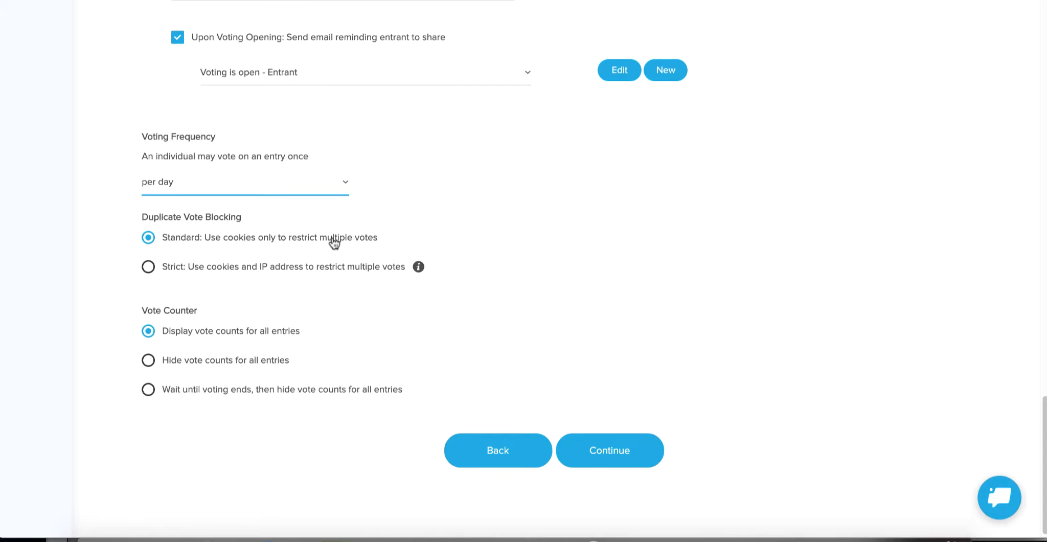
left_click(148, 267)
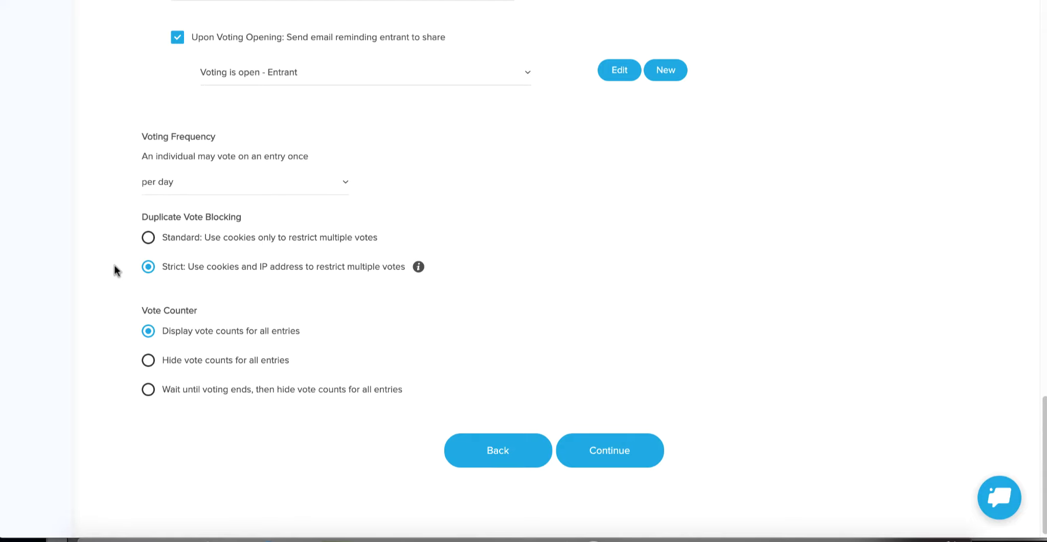
left_click(148, 237)
scroll(199, 296, "down", 1)
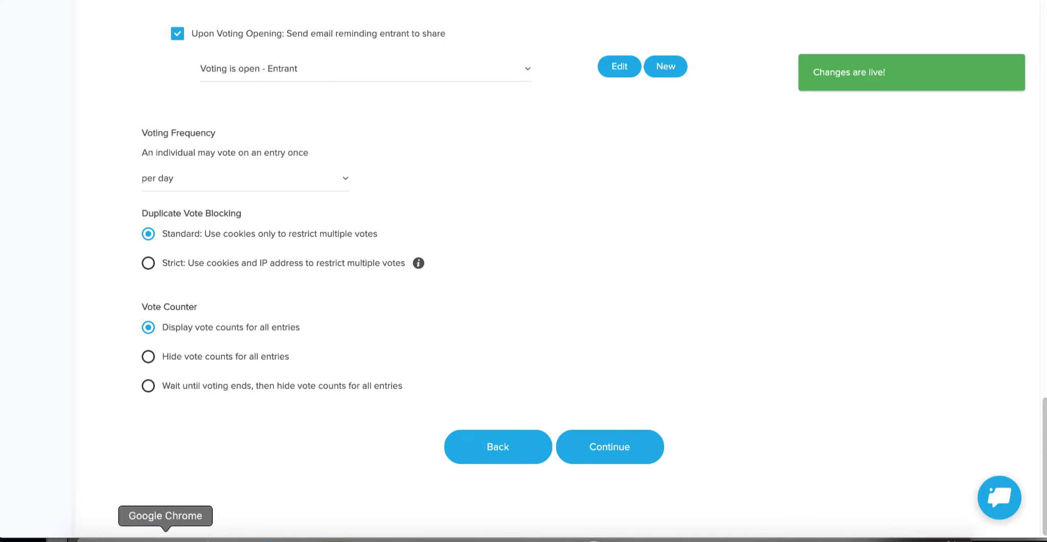
right_click(165, 536)
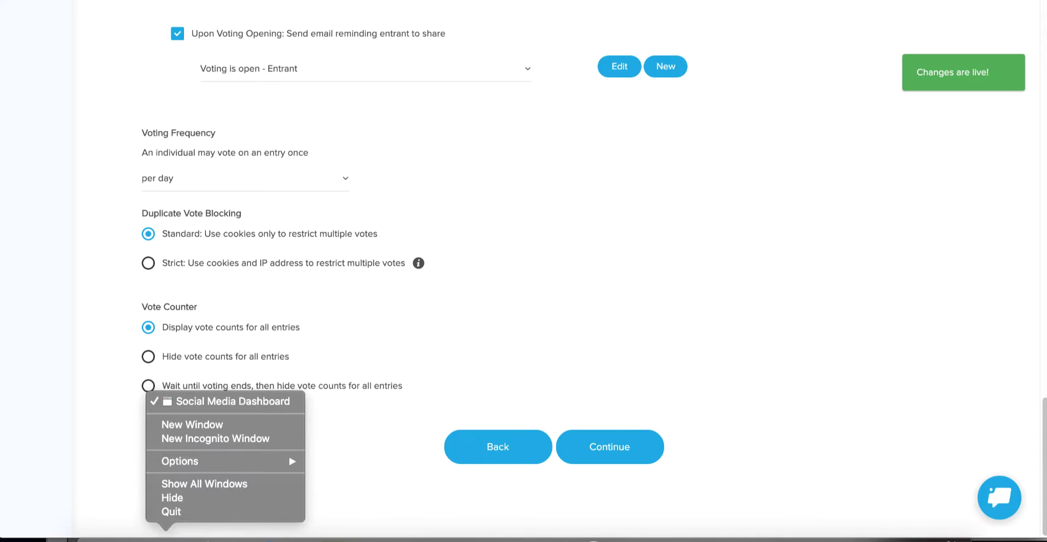
left_click(380, 317)
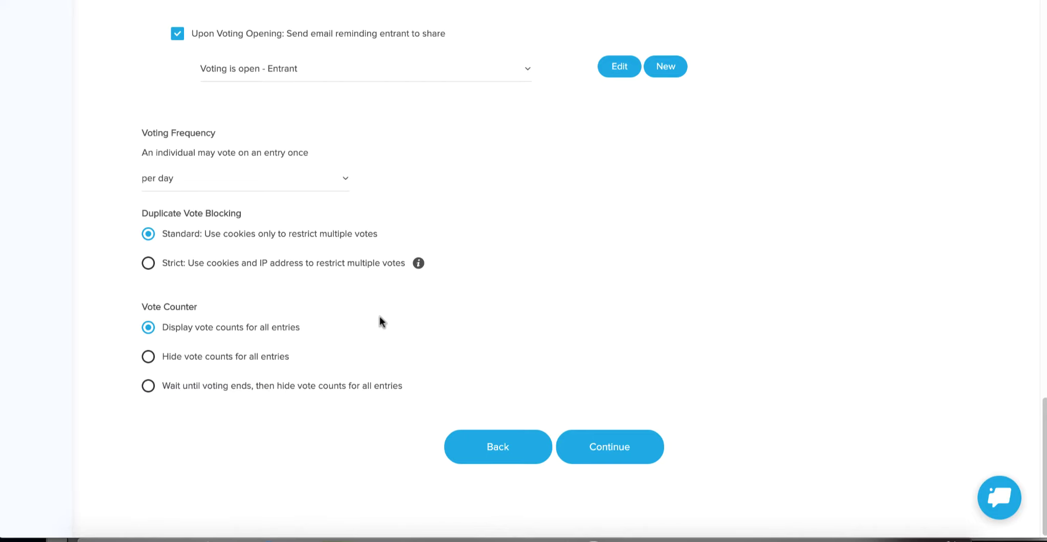
Try hiding vote counts for all entries, and set the Vote Counter to wait until voting ends before hiding them.
left_click(148, 357)
left_click(150, 387)
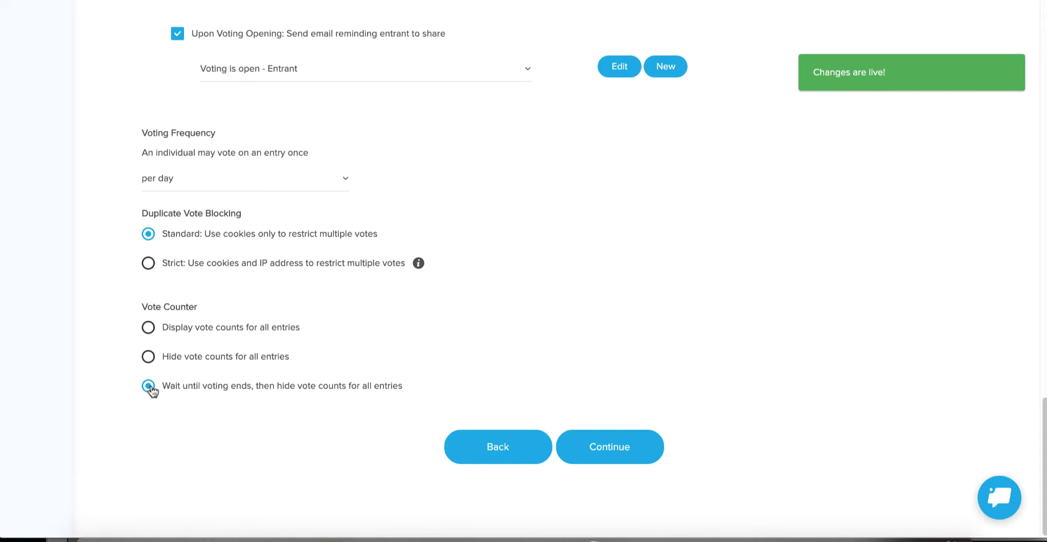
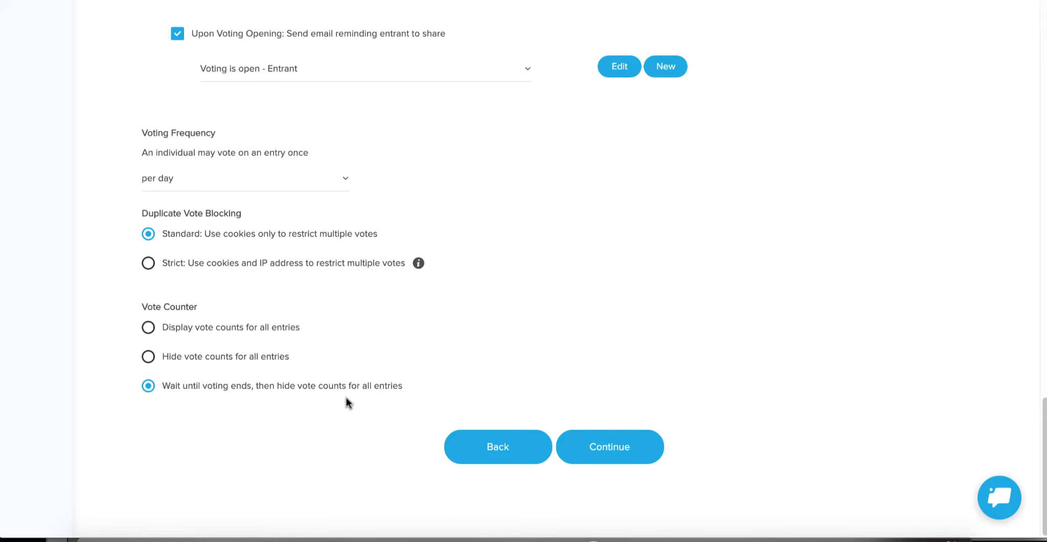
Continue to the campaign's Design stage and select the Mother's Day header image on the Home Screen for editing.
left_click(622, 446)
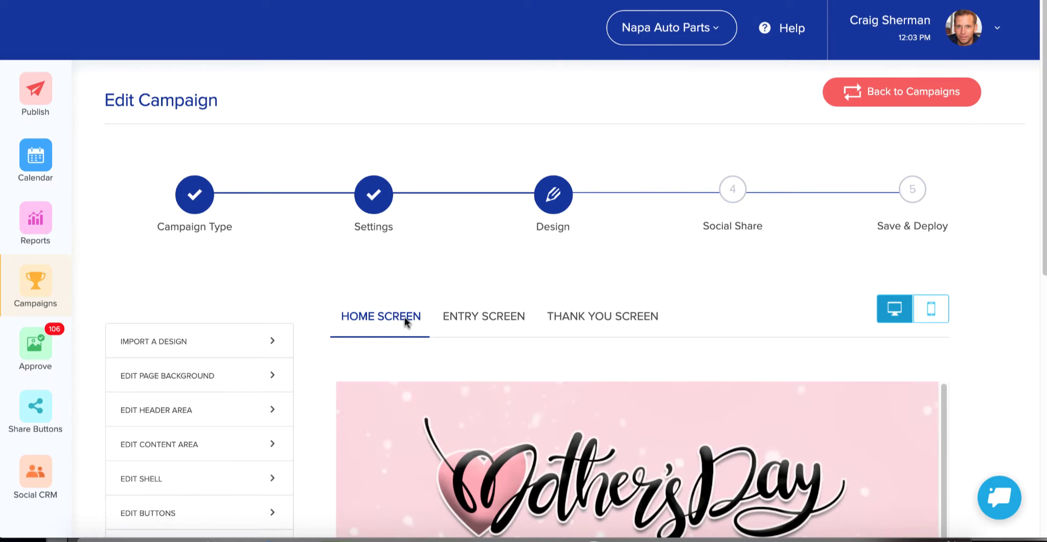
scroll(307, 327, "down", 3)
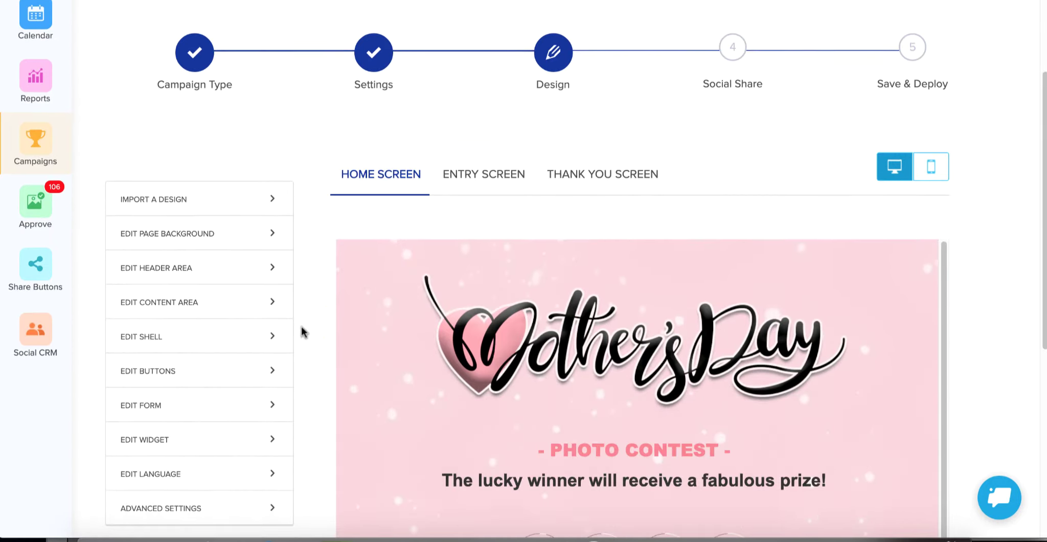
scroll(302, 333, "down", 2)
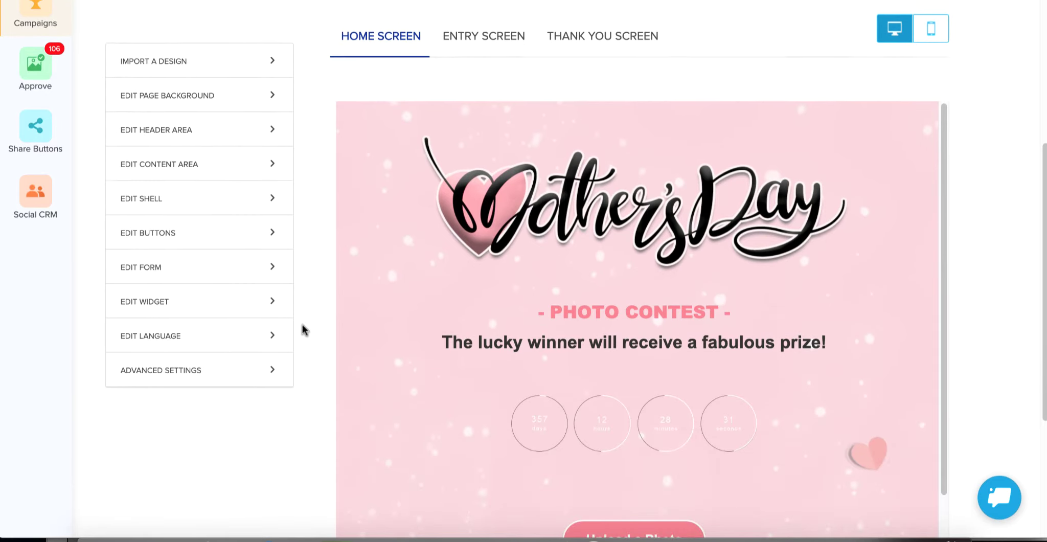
left_click(670, 237)
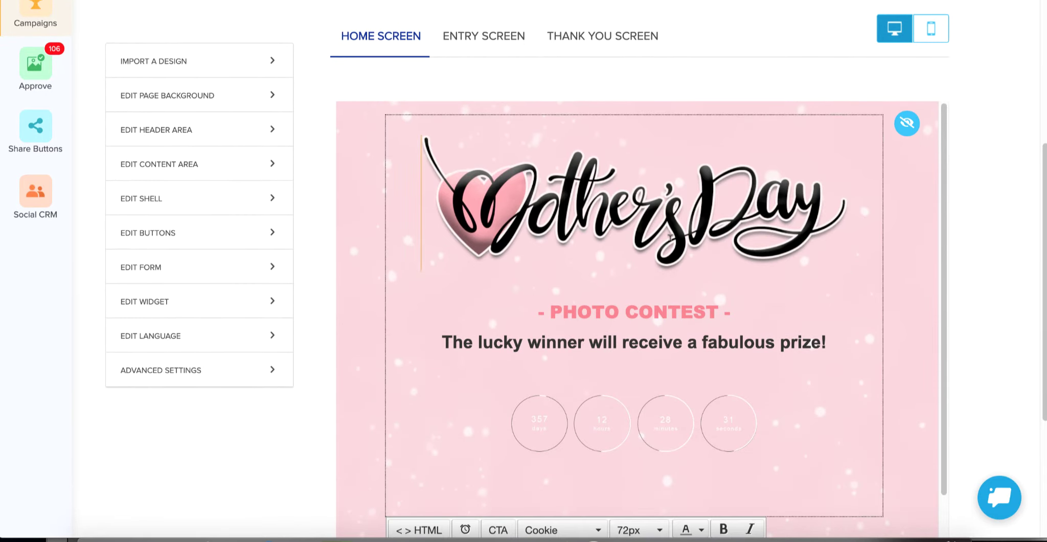
left_click(670, 237)
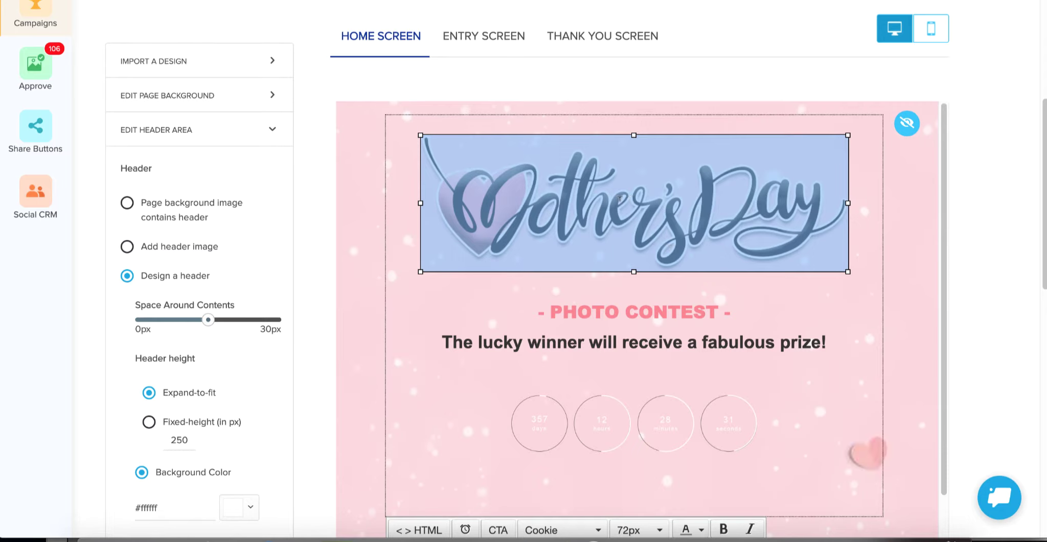
Change the pink header title to "- MOTHER'S DAY PHOTO CONTEST -".
left_click(623, 310)
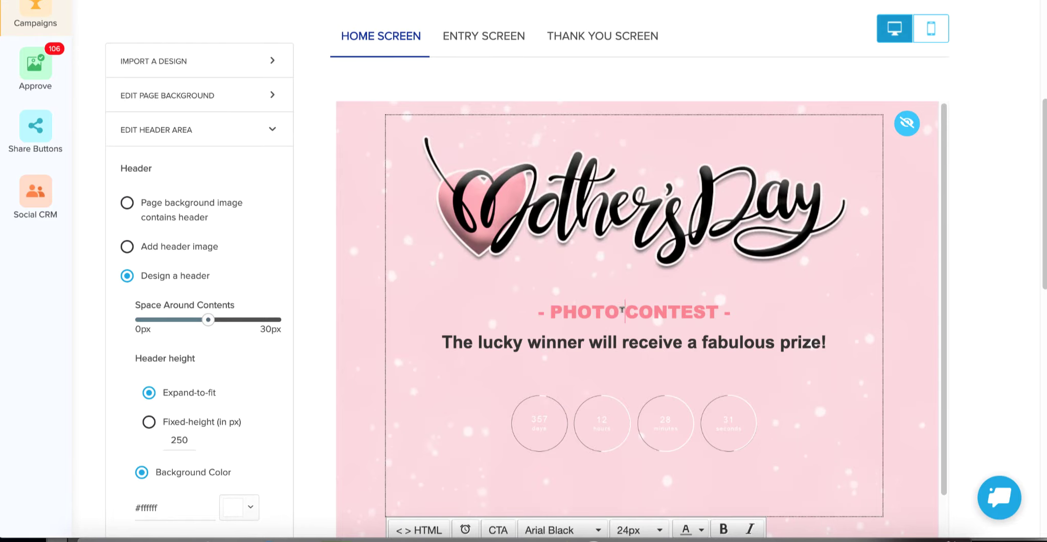
left_click(551, 311)
type("MO")
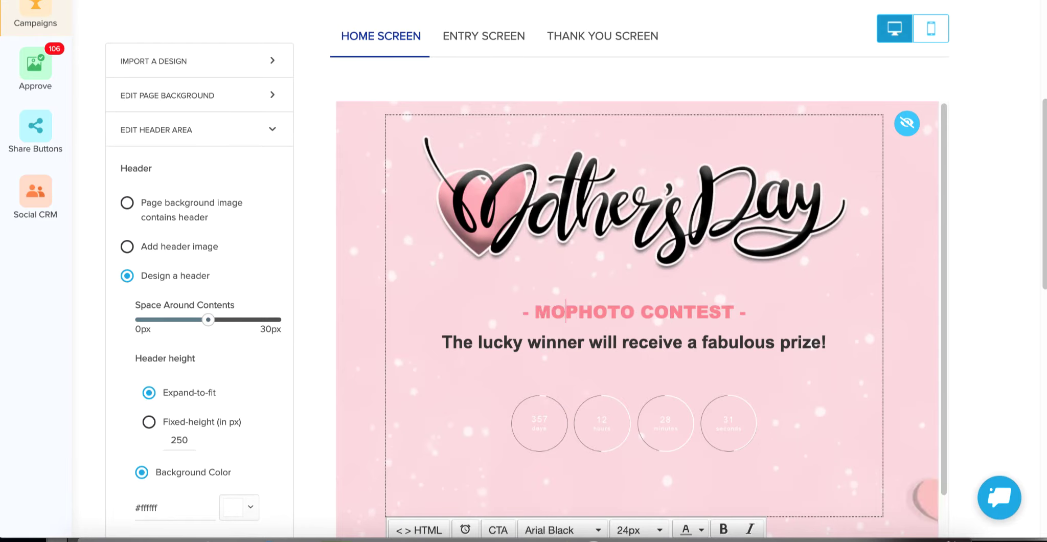
type("THER'S DAY")
Add "Love your Mom? Share a photo of her and tell us why she deserves to win." above the prize sentence in the header.
left_click(589, 341)
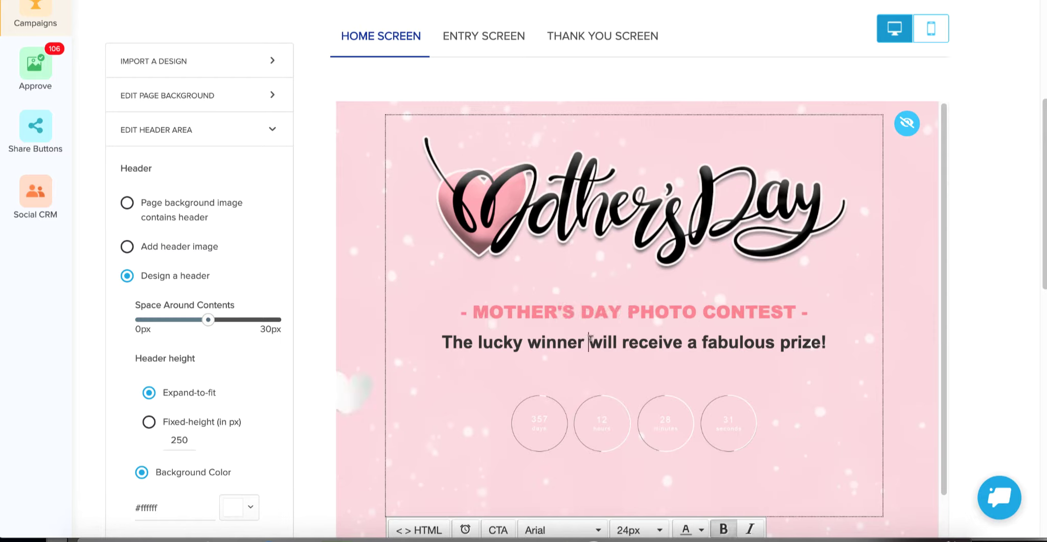
left_click(442, 341)
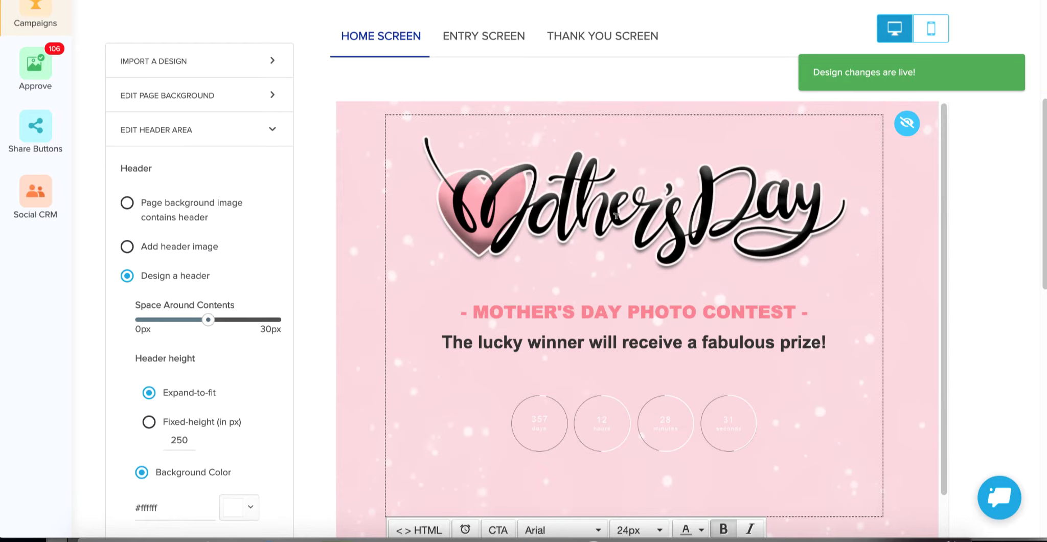
key("Return")
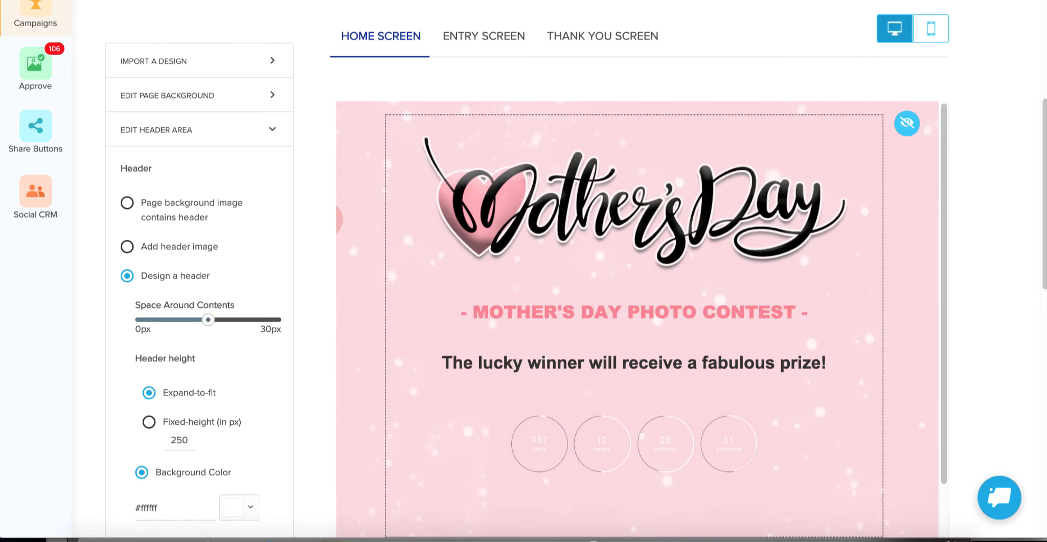
type("Love your Mom?")
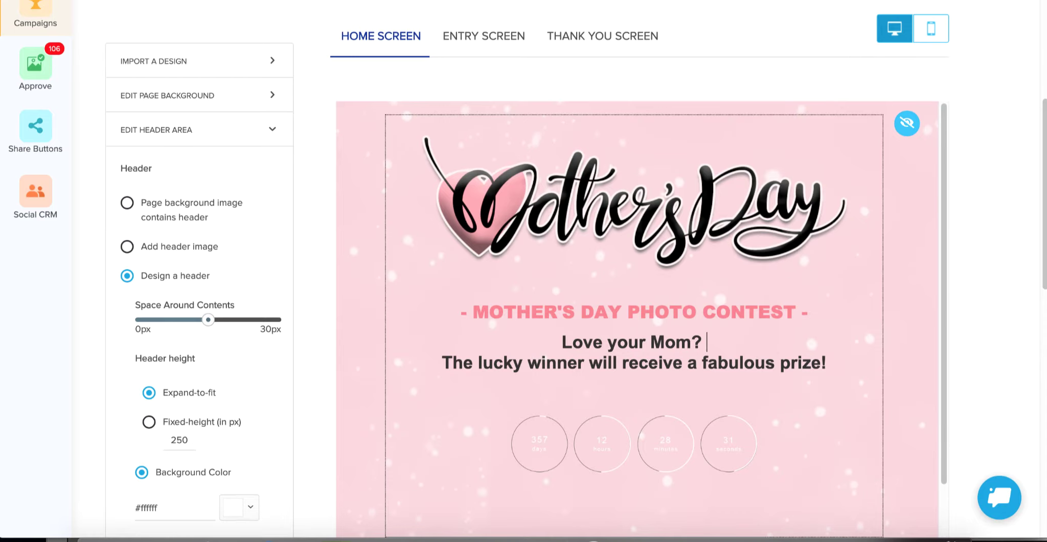
type("Share ")
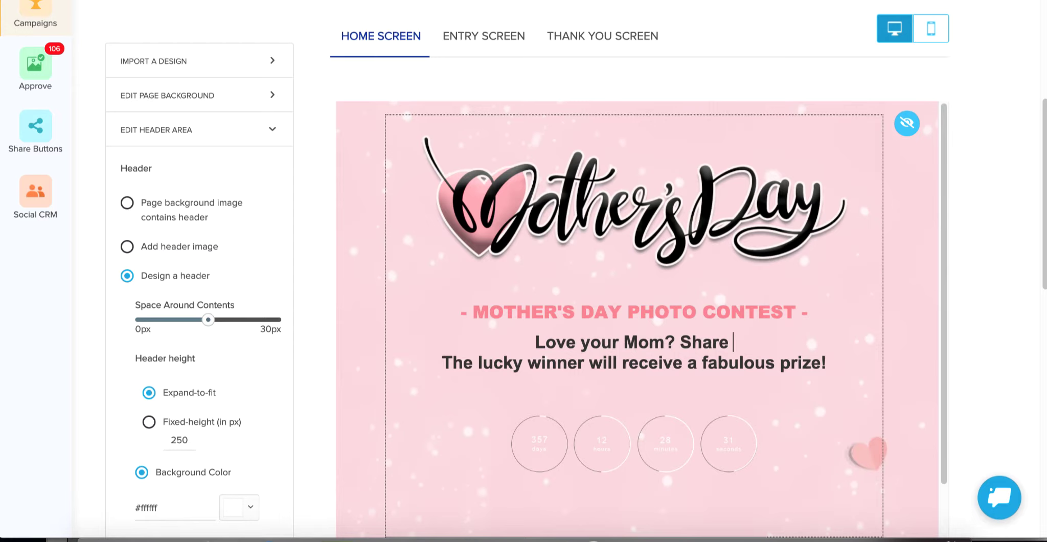
type("a photo of her and tell us why")
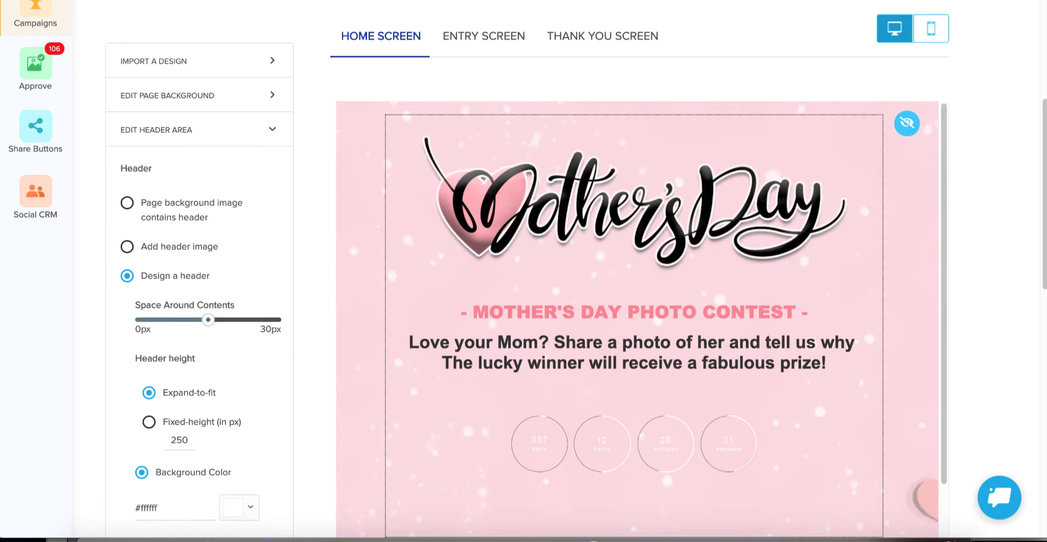
type(" s")
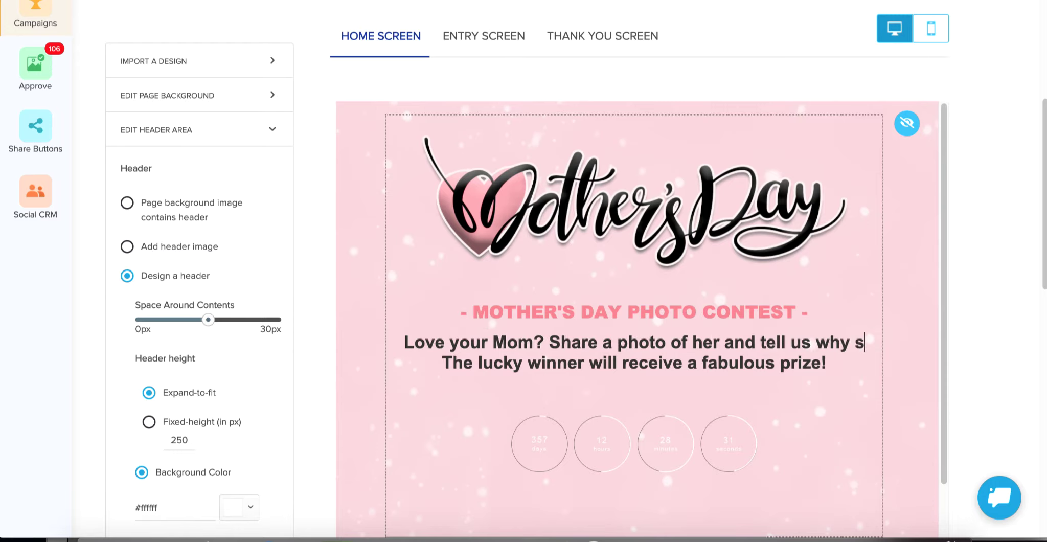
type("he deserves t")
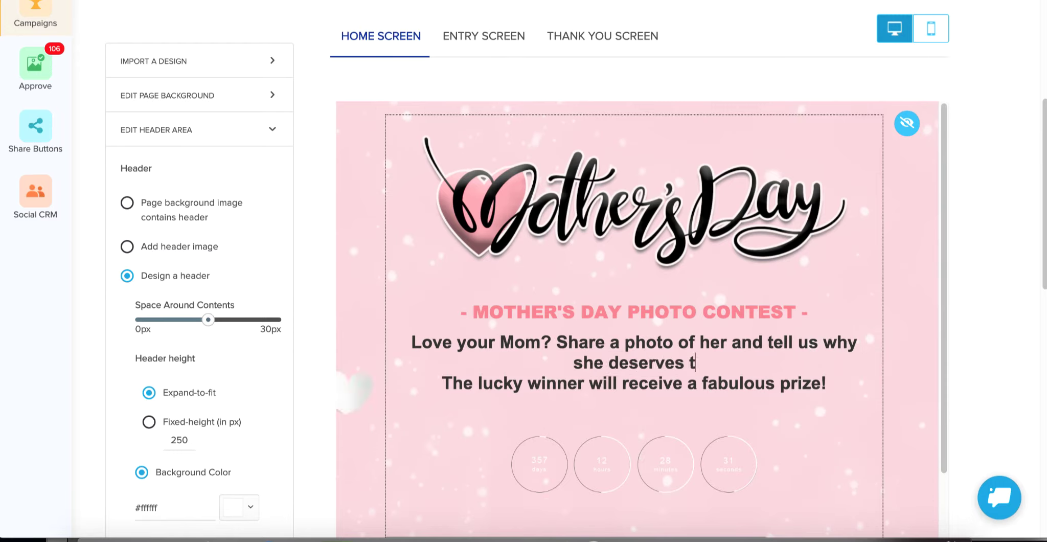
type("o win.")
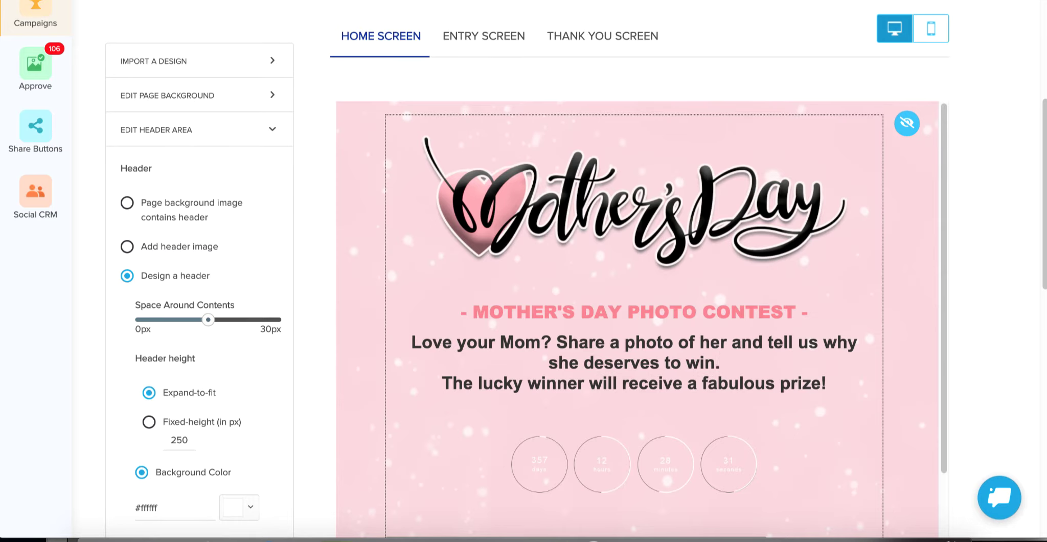
Set the header's countdown timer to run until the Contest End Date and save it.
scroll(577, 221, "down", 2)
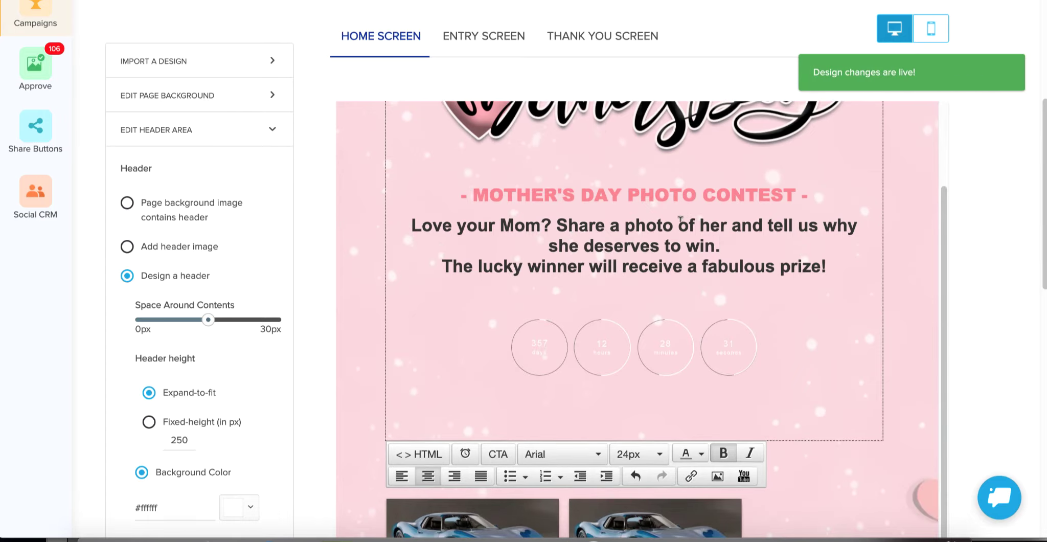
left_click(615, 347)
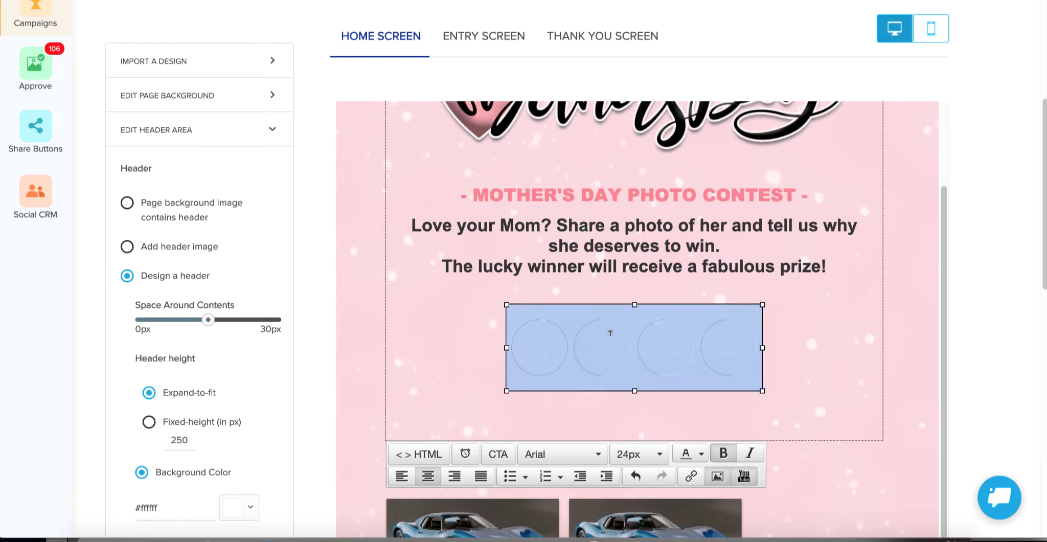
scroll(688, 304, "down", 1)
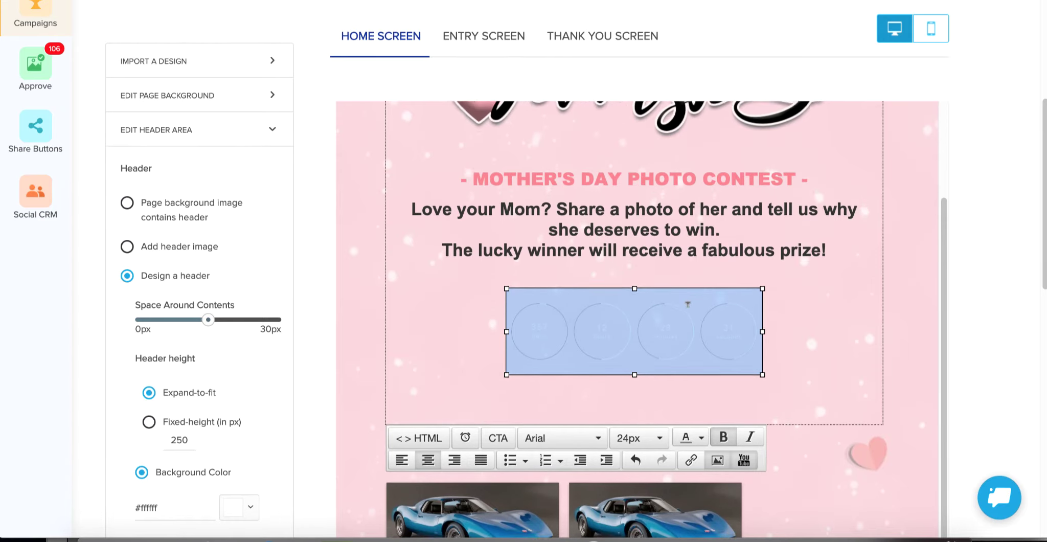
scroll(688, 304, "down", 2)
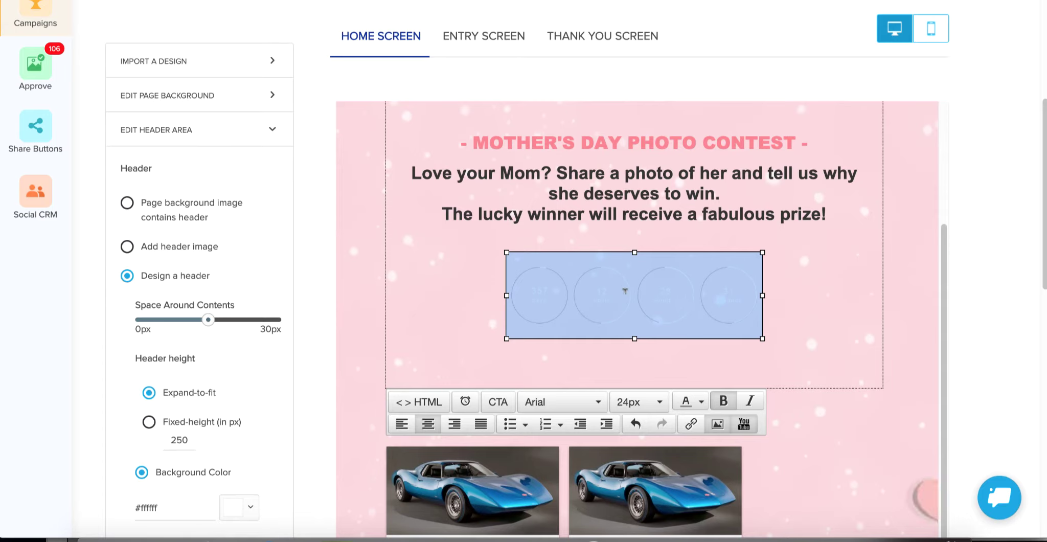
left_click(465, 404)
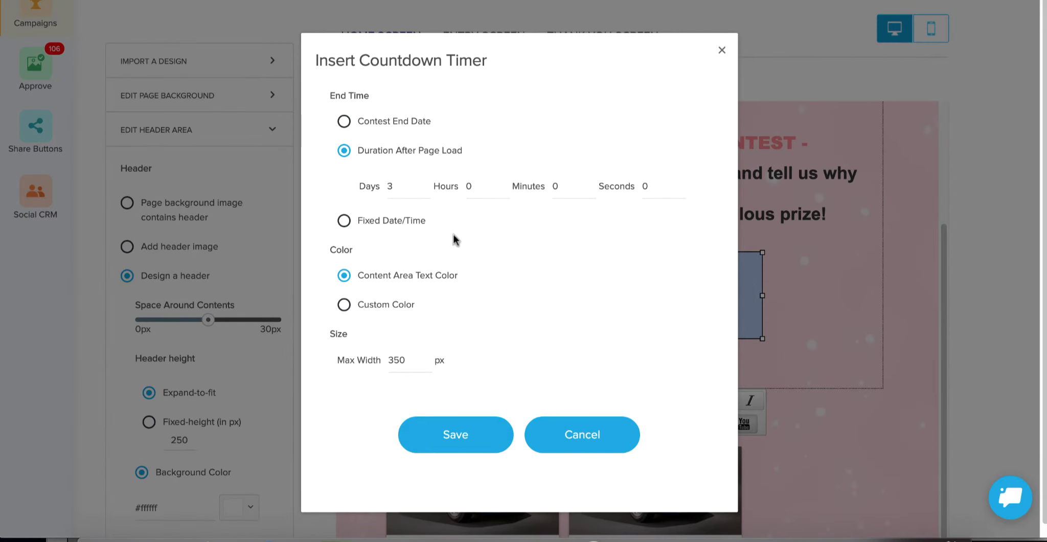
left_click(345, 122)
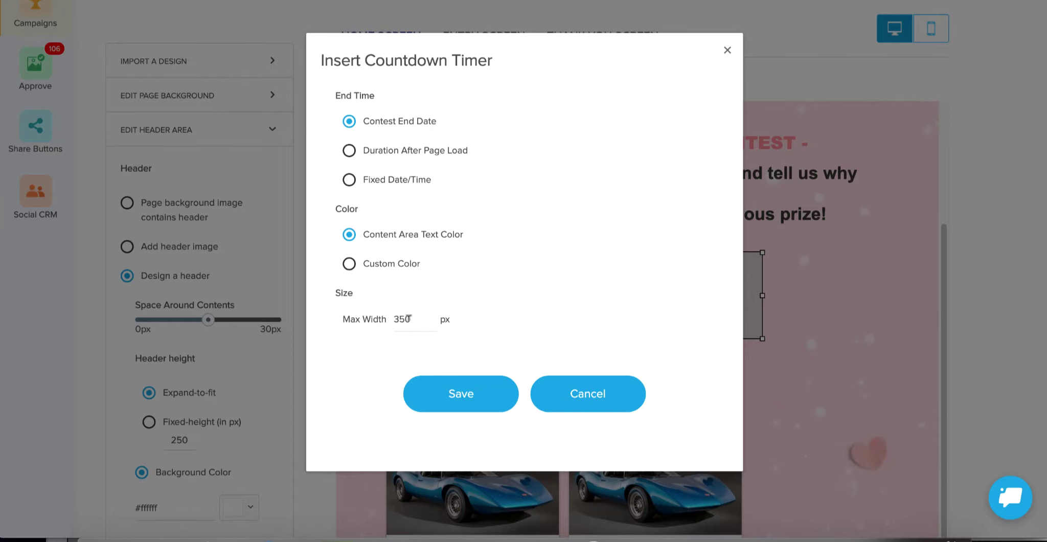
left_click(459, 395)
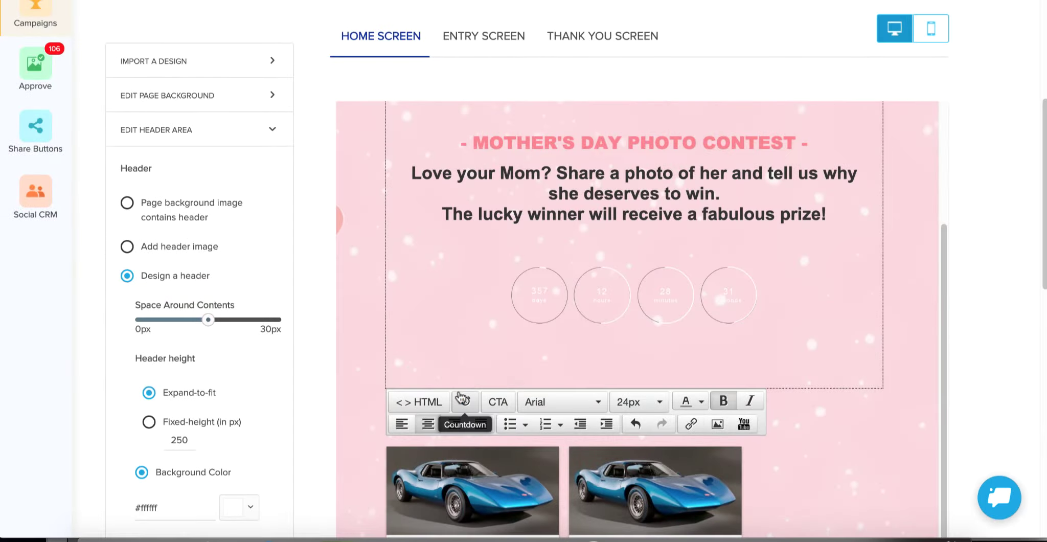
Review the Home Screen layout from the sample contest entries back up to the header.
scroll(901, 310, "down", 6)
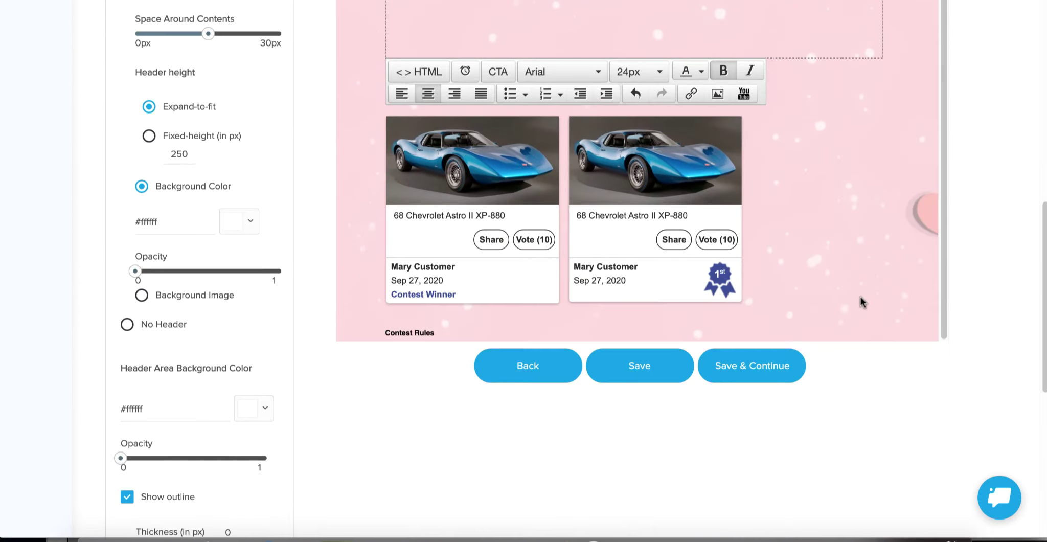
scroll(821, 156, "up", 3)
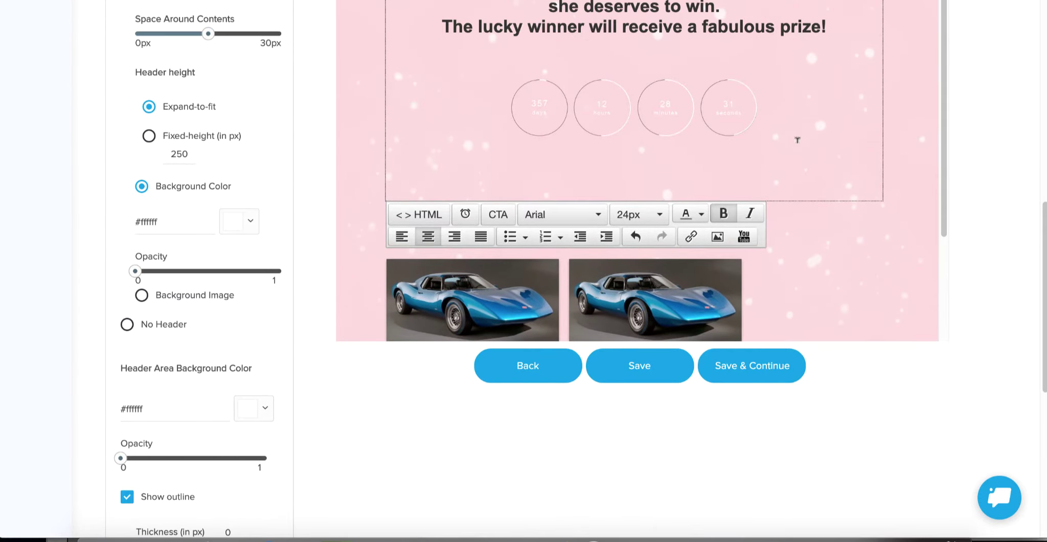
scroll(813, 155, "down", 3)
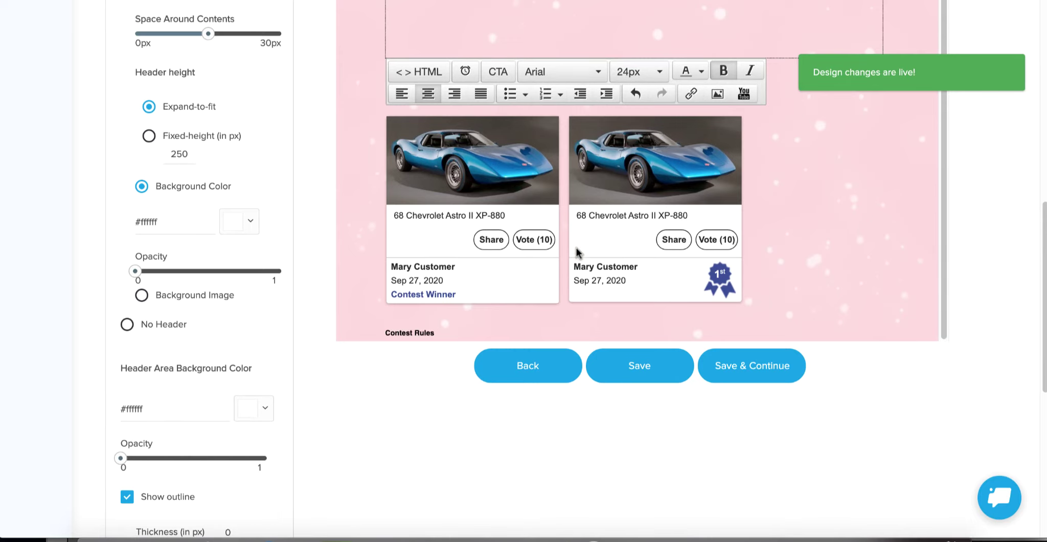
scroll(575, 246, "up", 4)
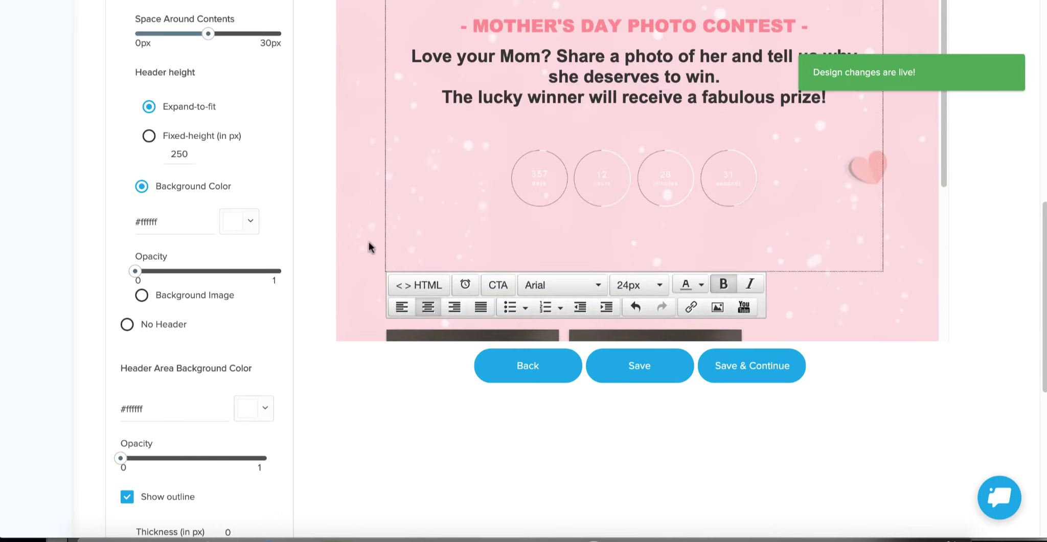
scroll(312, 225, "up", 6)
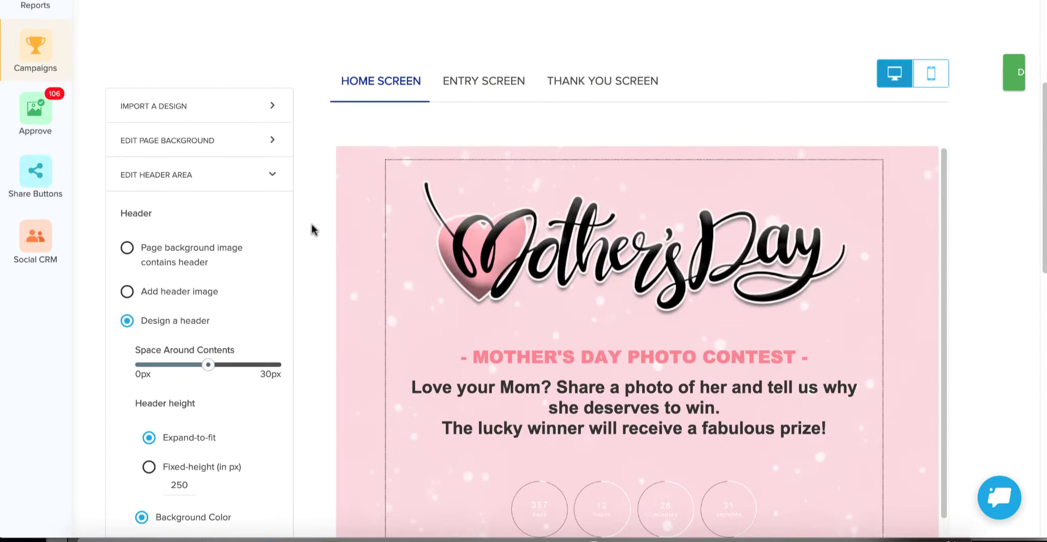
Open the Entry Screen design and examine its photo upload, caption and contact fields, consent checkboxes and buttons.
left_click(482, 82)
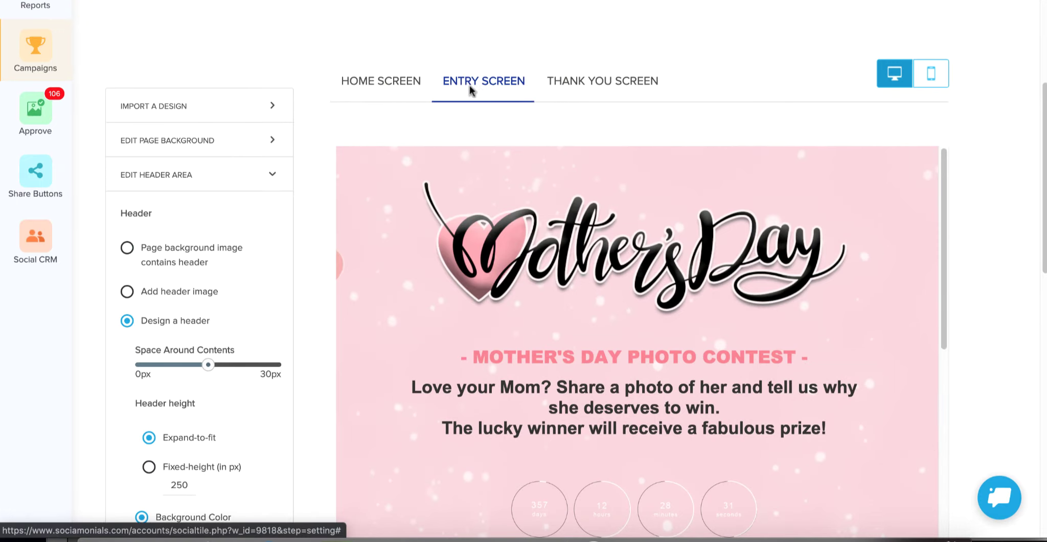
scroll(342, 280, "down", 4)
scroll(342, 285, "down", 1)
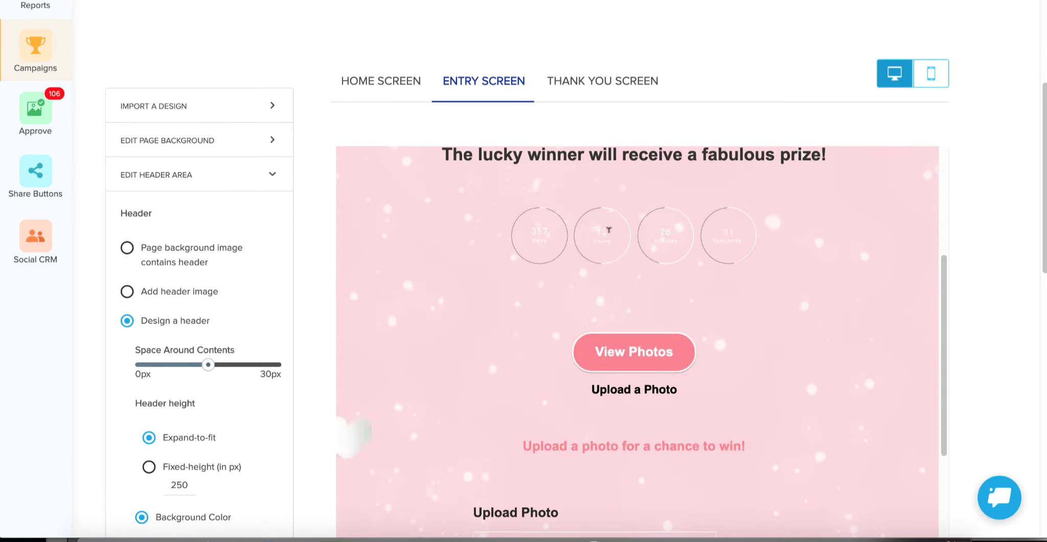
scroll(608, 230, "down", 4)
scroll(611, 235, "up", 1)
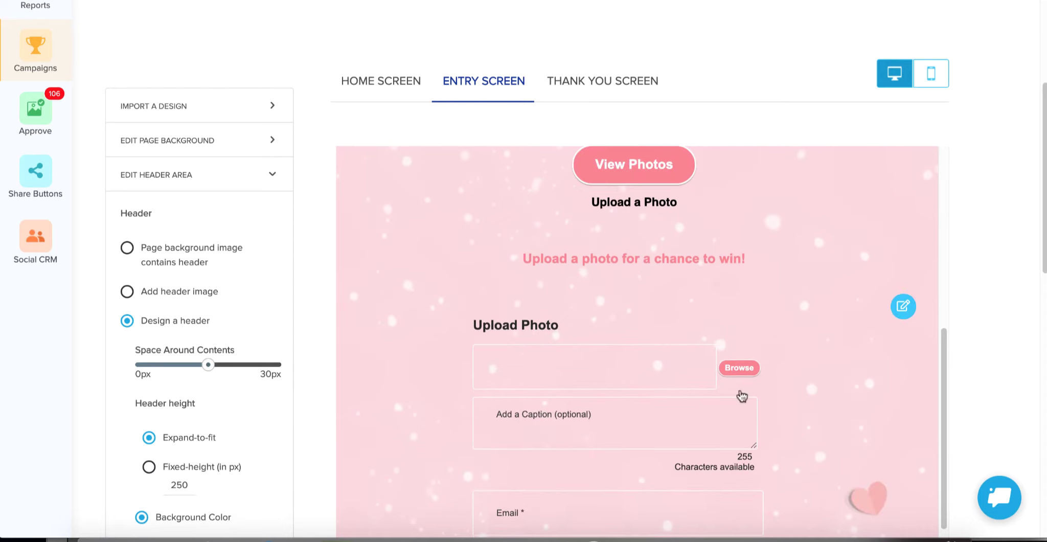
scroll(422, 389, "down", 1)
scroll(420, 389, "down", 5)
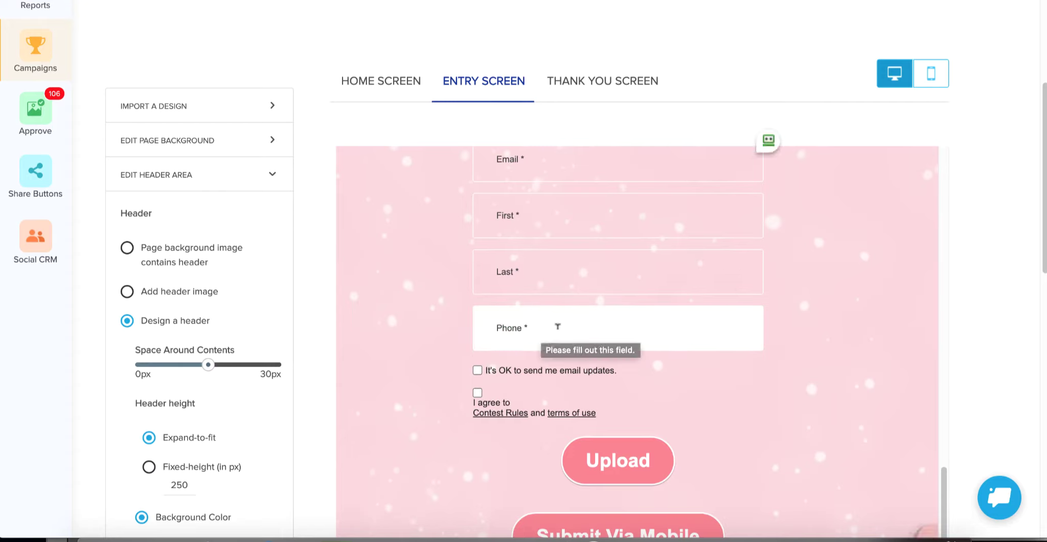
scroll(390, 300, "up", 1)
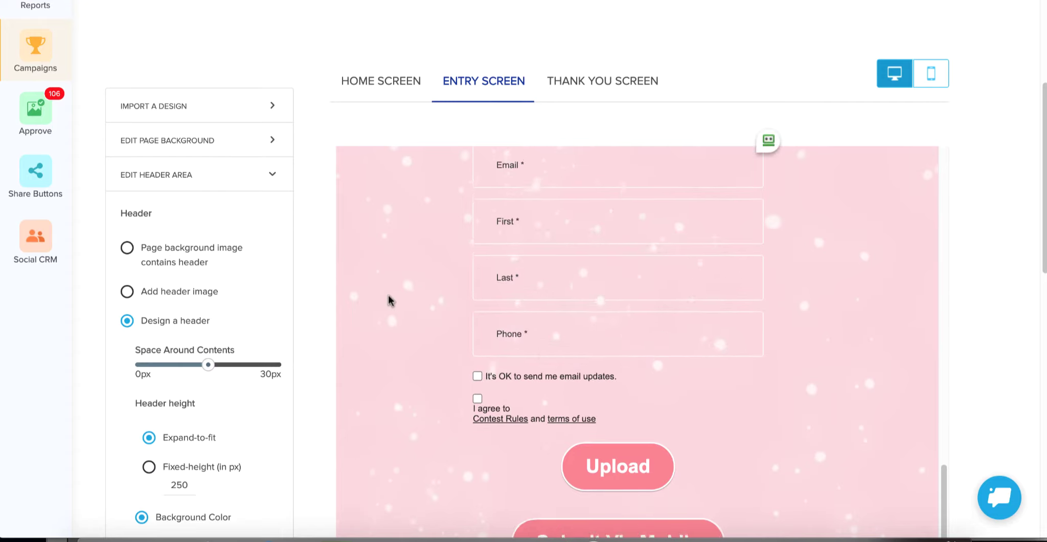
scroll(390, 301, "up", 1)
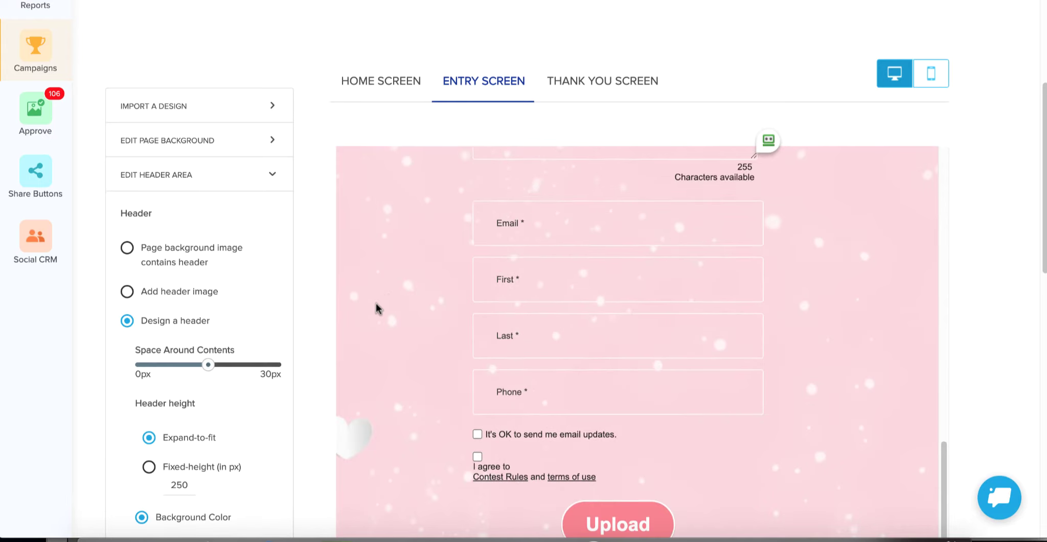
Set the opacity of the Entry Screen form's field background to about halfway between 0 and 1.
left_click(643, 225)
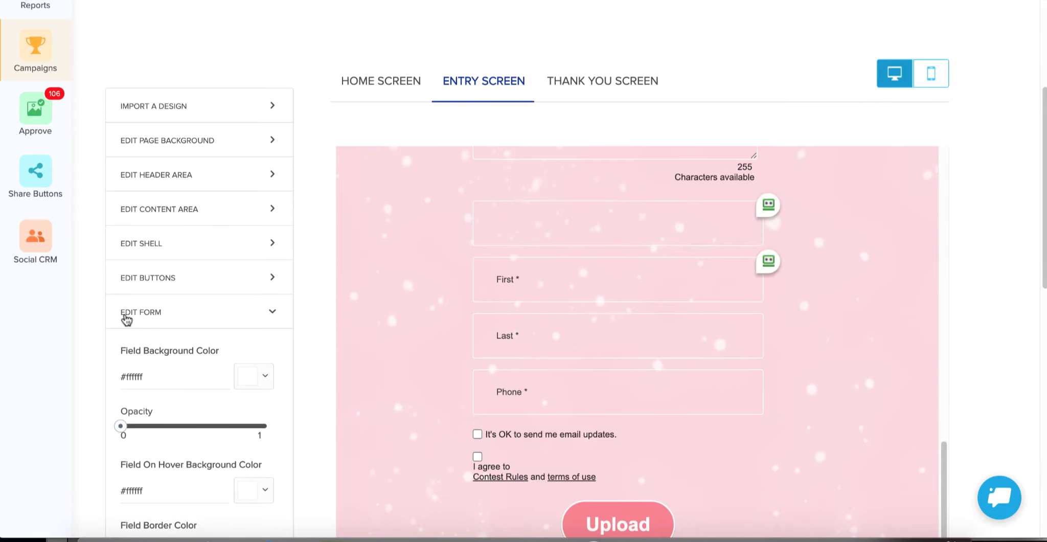
scroll(179, 326, "down", 2)
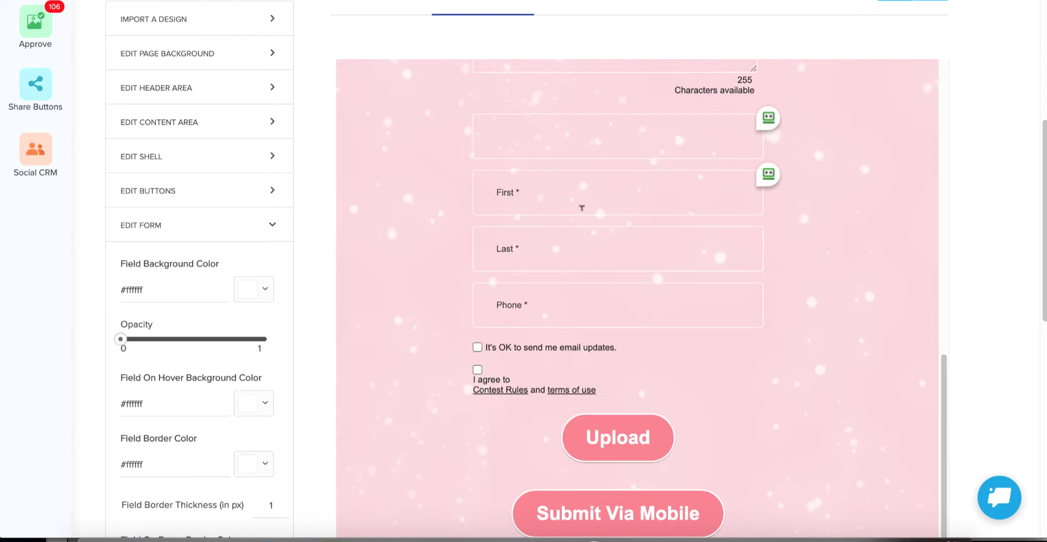
left_click_drag(122, 339, 192, 341)
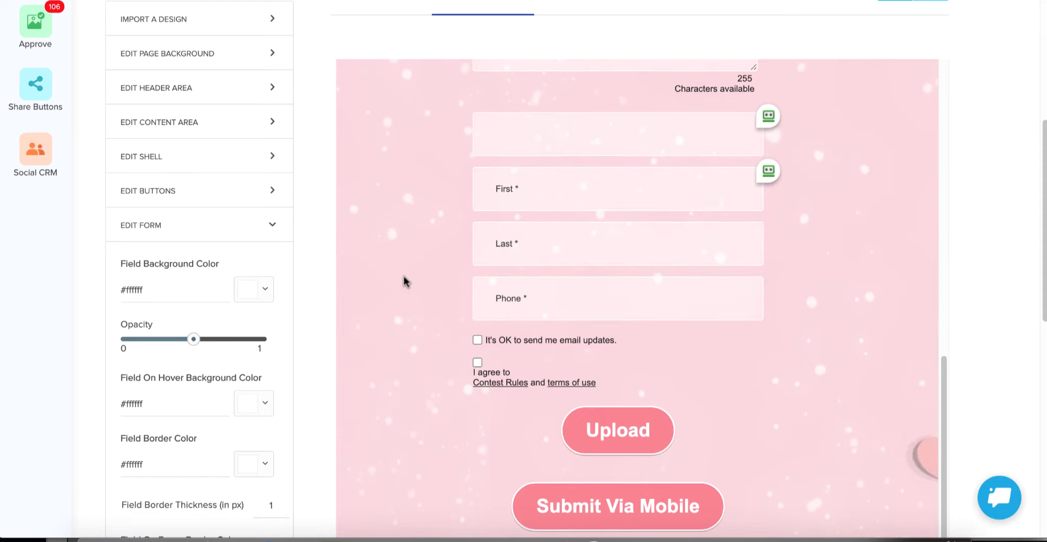
Review the remaining form styling options, including hover and border colors, field height, input text color, corner radius and label placement.
scroll(163, 271, "down", 5)
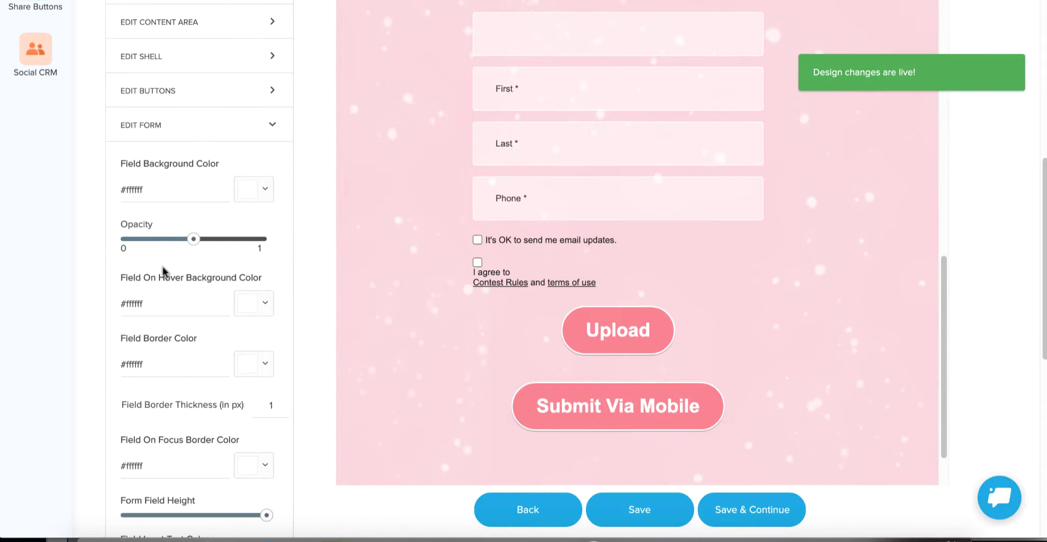
scroll(164, 266, "down", 3)
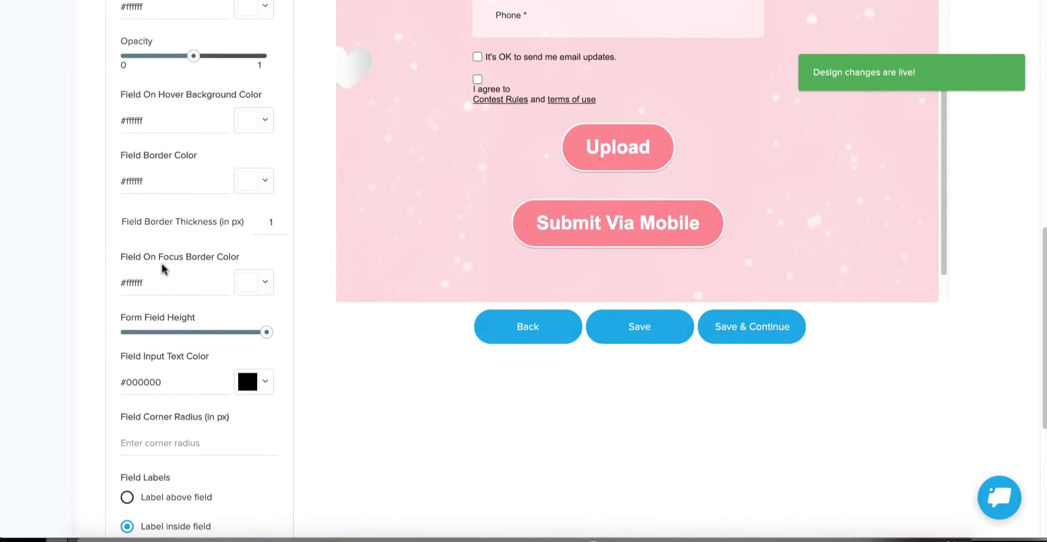
scroll(160, 270, "down", 2)
scroll(159, 265, "down", 2)
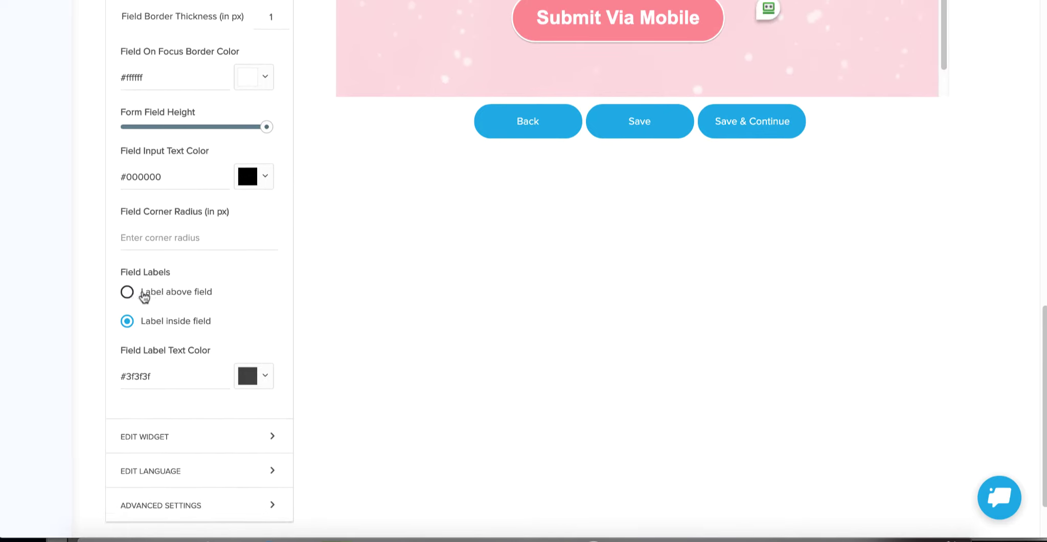
scroll(394, 220, "up", 5)
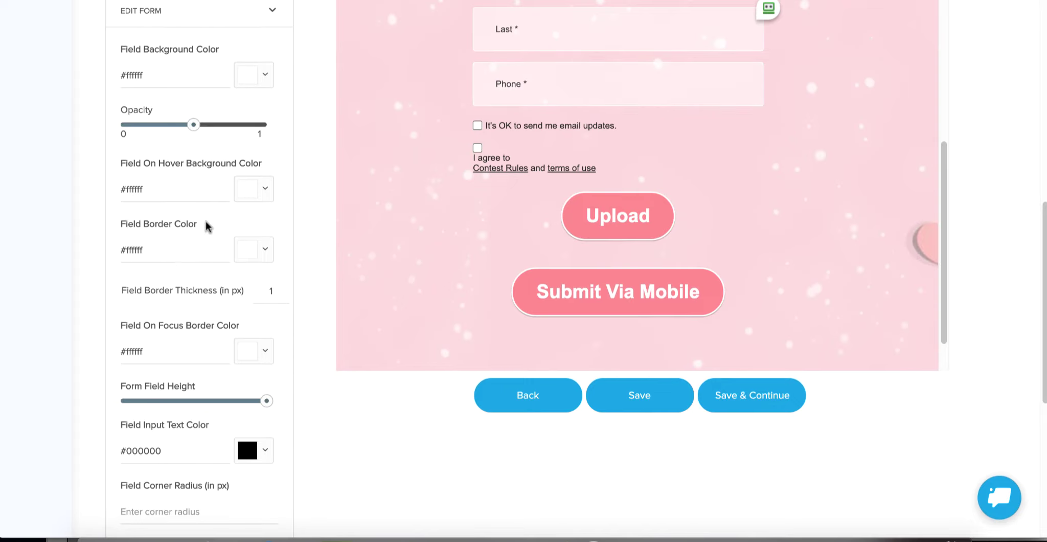
scroll(366, 174, "up", 3)
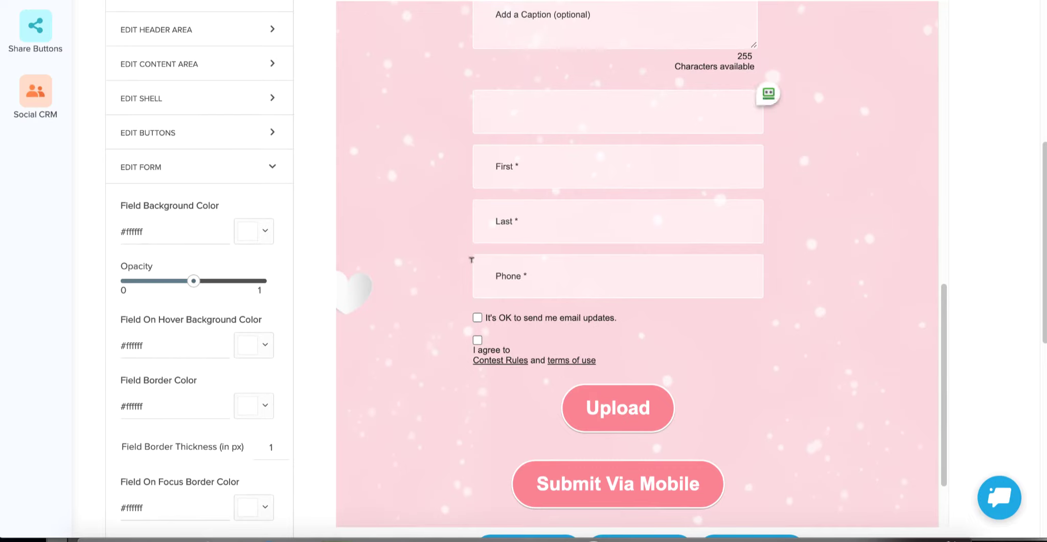
Check the email opt-in and contest rules consent texts, and examine the form fields up to the photo caption.
left_click(586, 317)
left_click(585, 317)
left_click(511, 364)
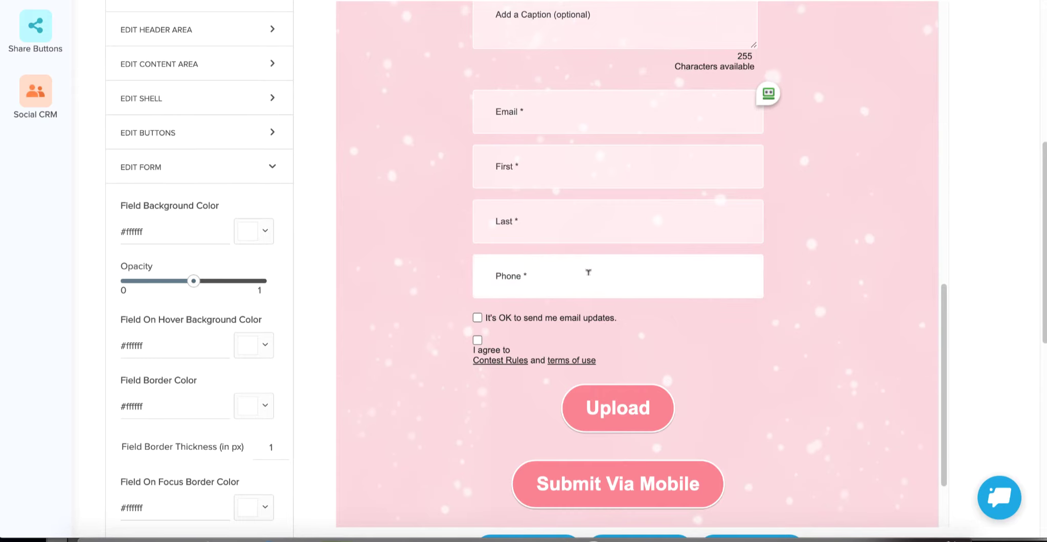
scroll(592, 276, "up", 4)
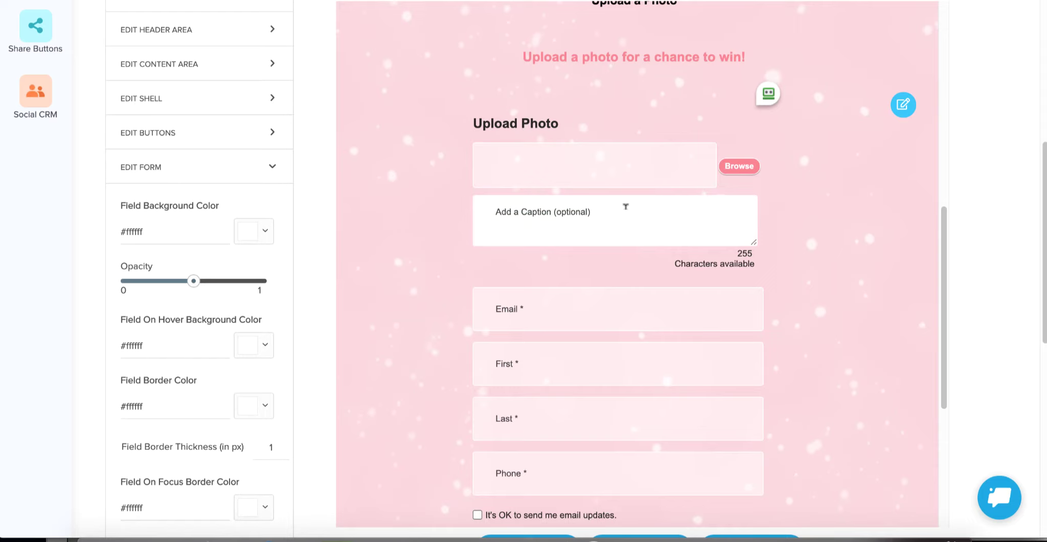
Open the entry form in the Form Editor, examine its database and required fields, and close it without changes.
left_click(601, 302)
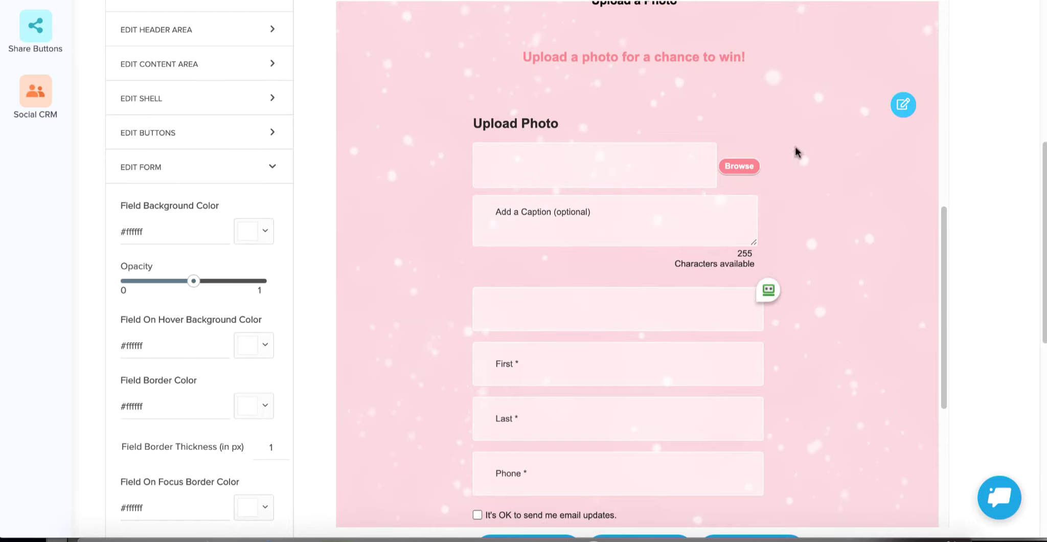
left_click(903, 107)
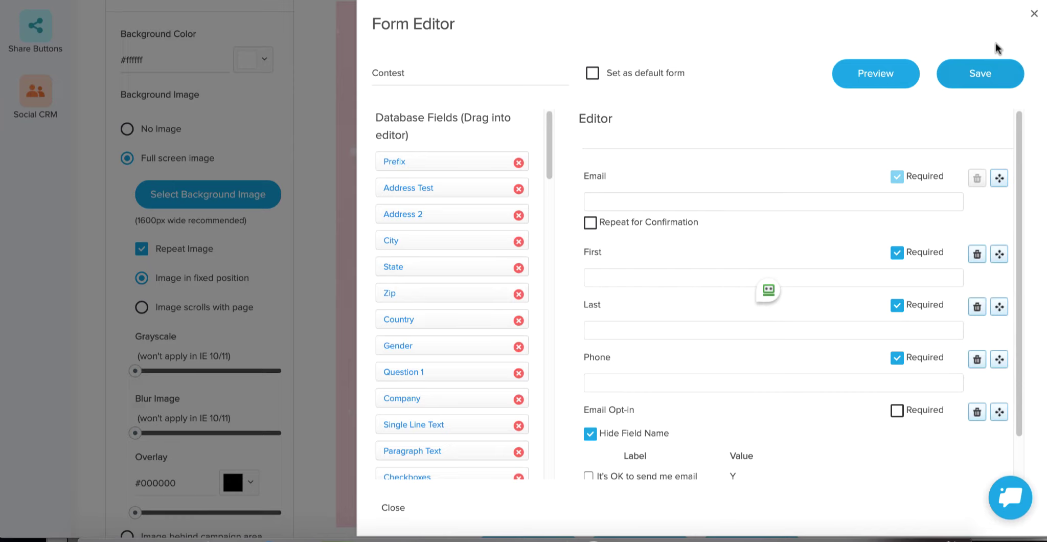
left_click(1034, 16)
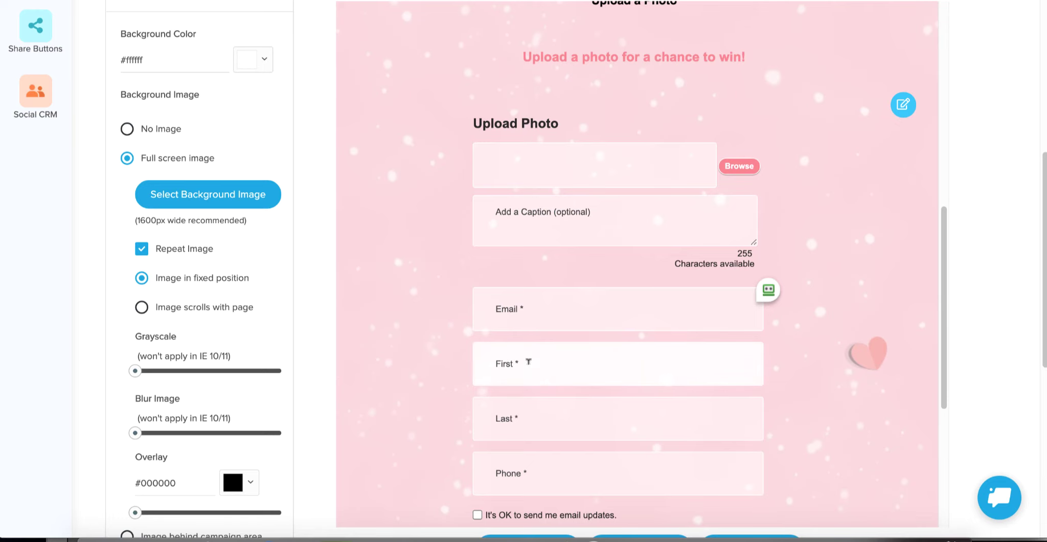
Open the "and" text between the Contest Rules and terms of use links for inline editing, and leave it without changes.
left_click(532, 363)
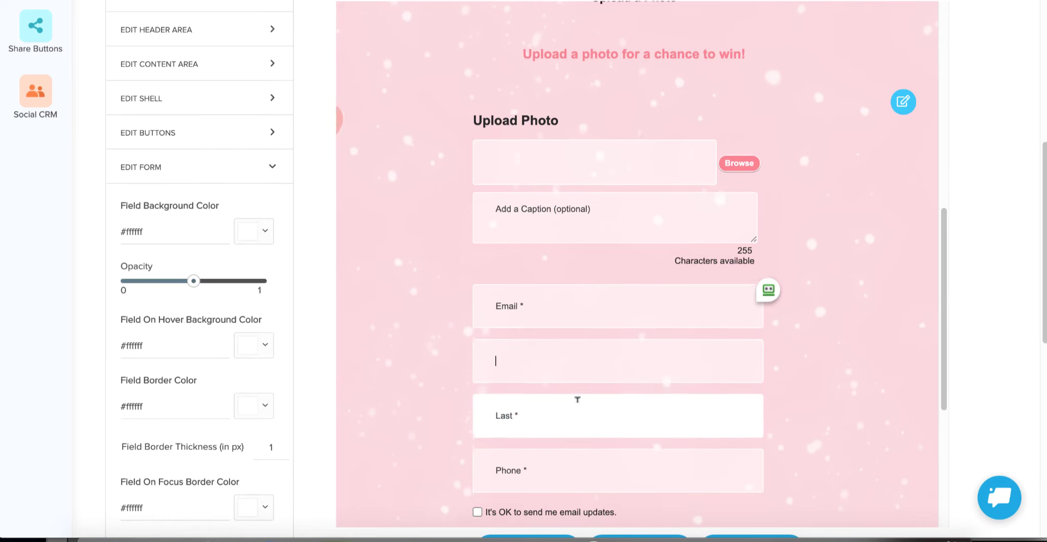
scroll(578, 401, "down", 2)
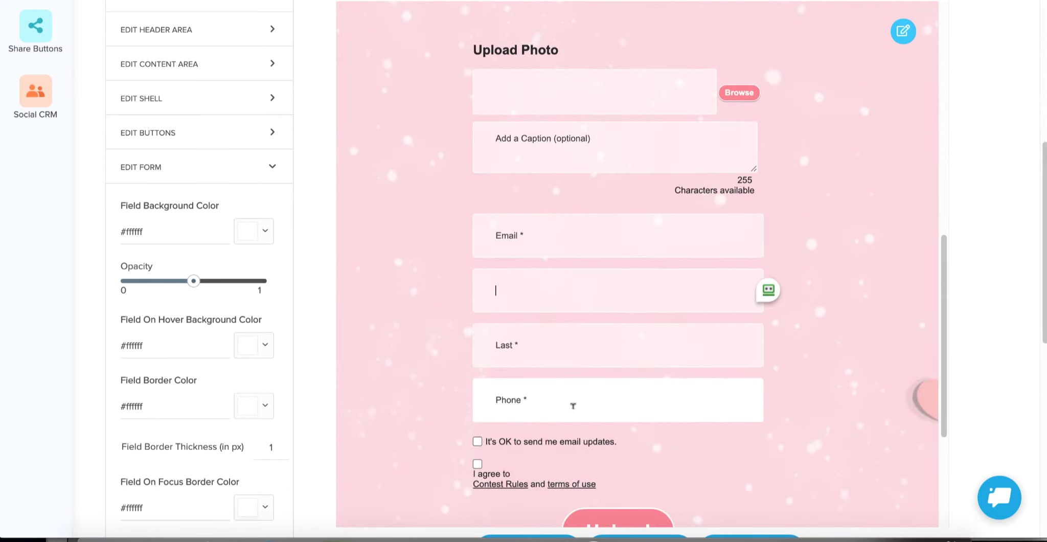
scroll(573, 405, "down", 1)
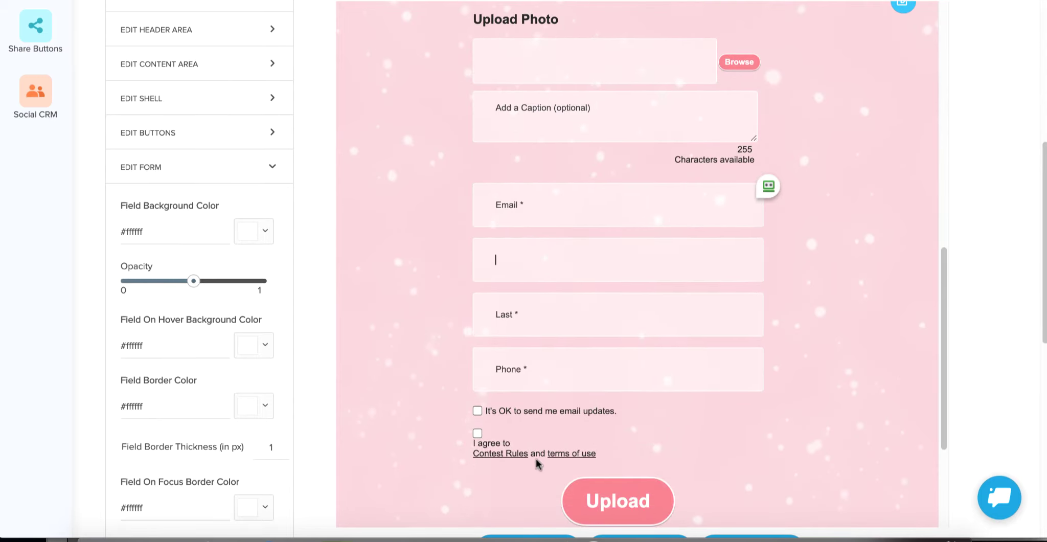
left_click(537, 452)
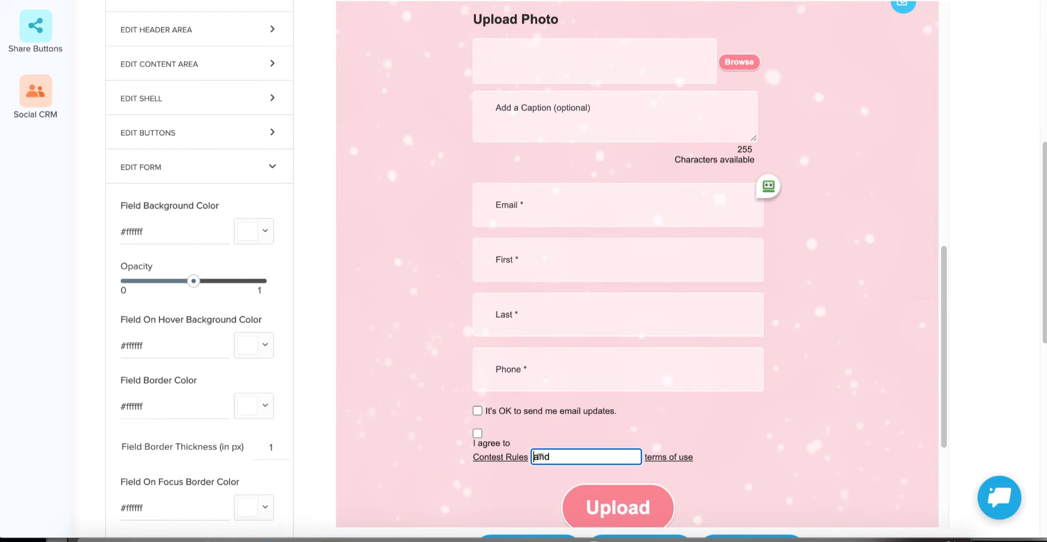
left_click(894, 453)
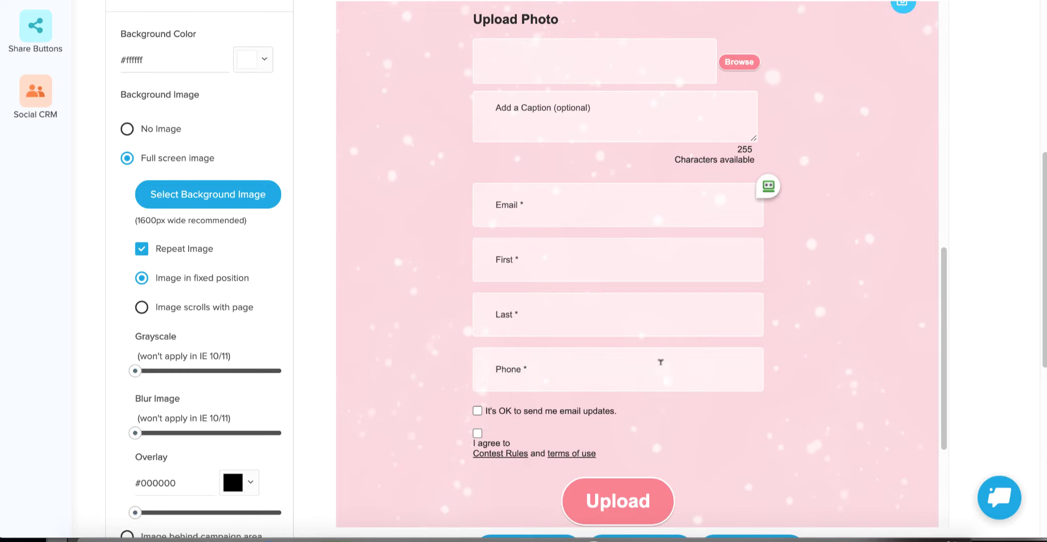
Open the campaign's language settings, browse the available translation languages, and close them without choosing one.
scroll(166, 368, "down", 1)
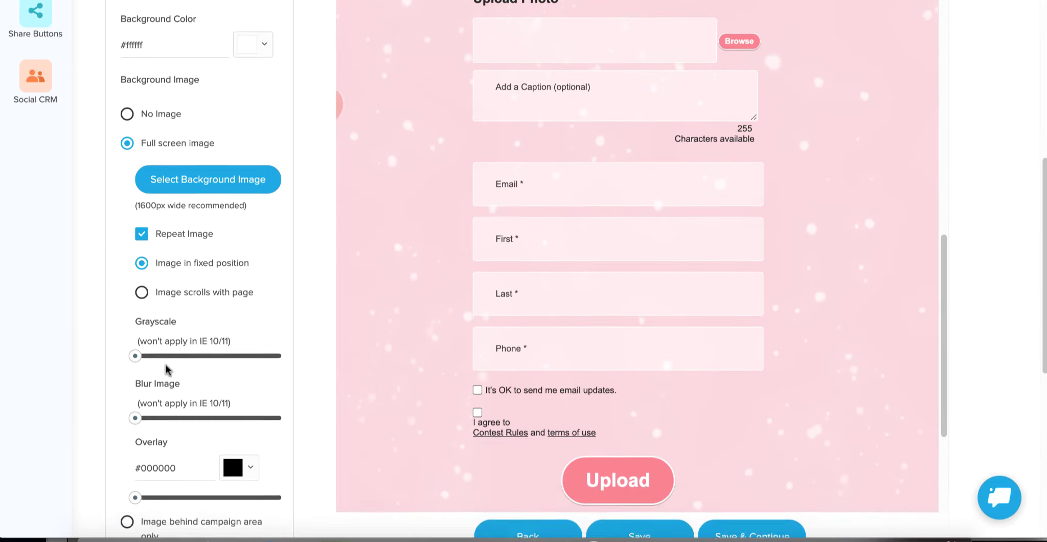
scroll(166, 368, "down", 8)
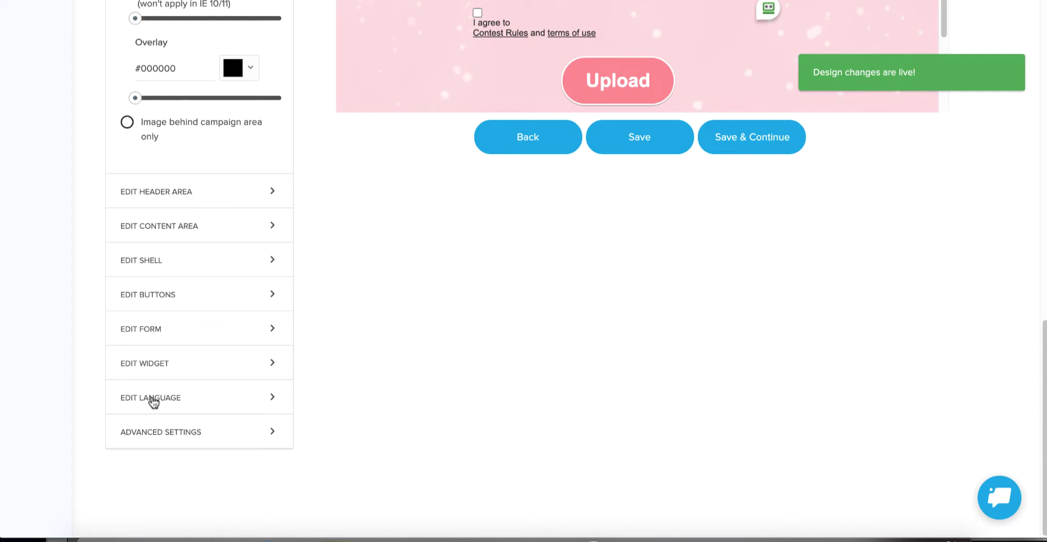
left_click(153, 402)
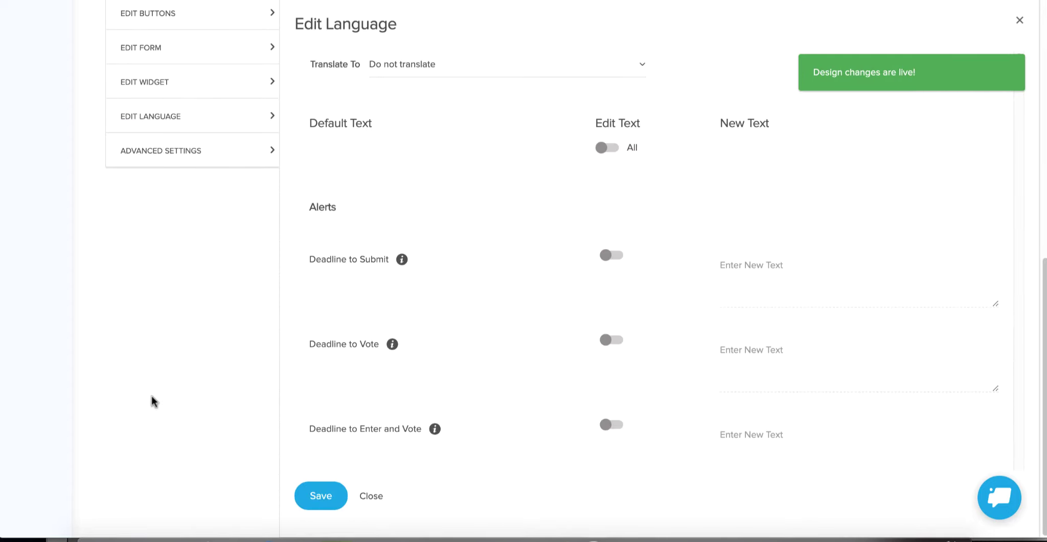
left_click(415, 71)
scroll(416, 172, "down", 10)
scroll(416, 175, "down", 5)
scroll(416, 174, "up", 6)
scroll(416, 173, "up", 3)
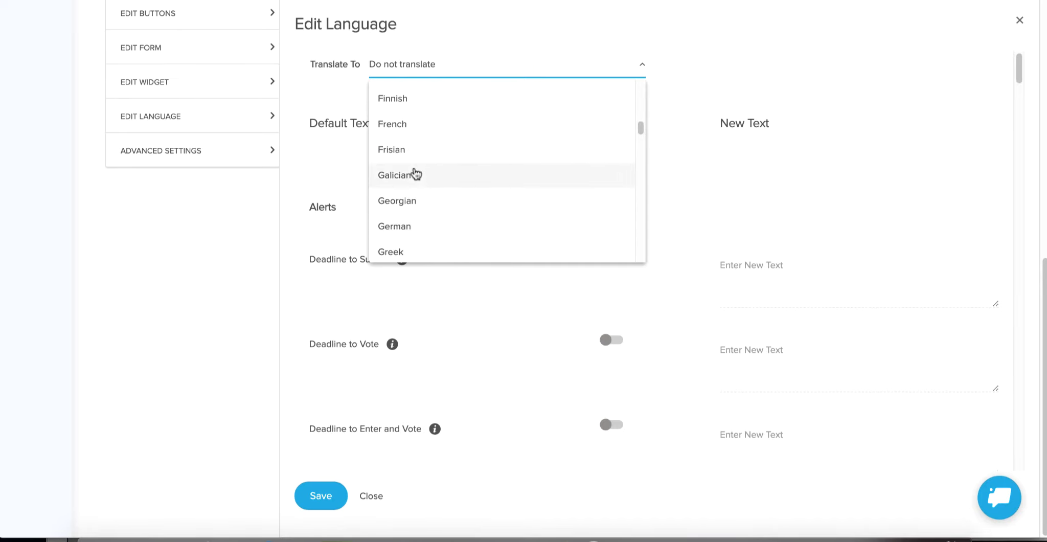
left_click(367, 499)
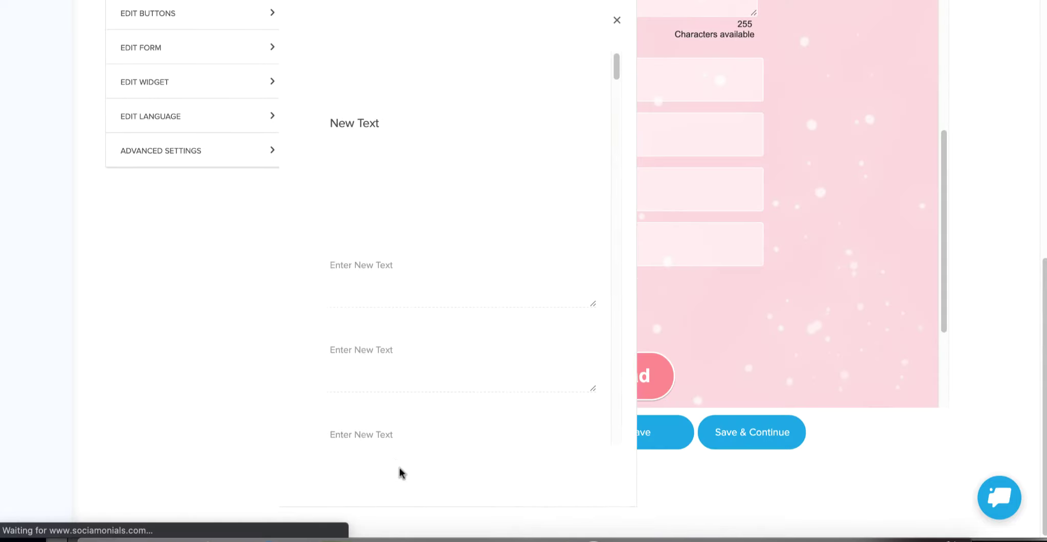
Include content blocks in the template import, browse the campaign design templates, and close the gallery without selecting one.
scroll(296, 287, "up", 10)
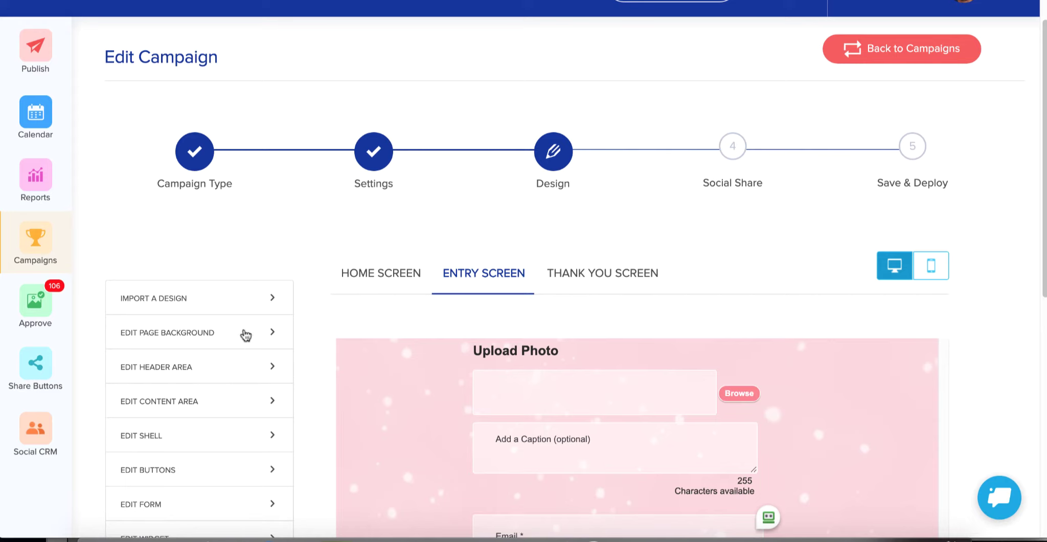
left_click(162, 300)
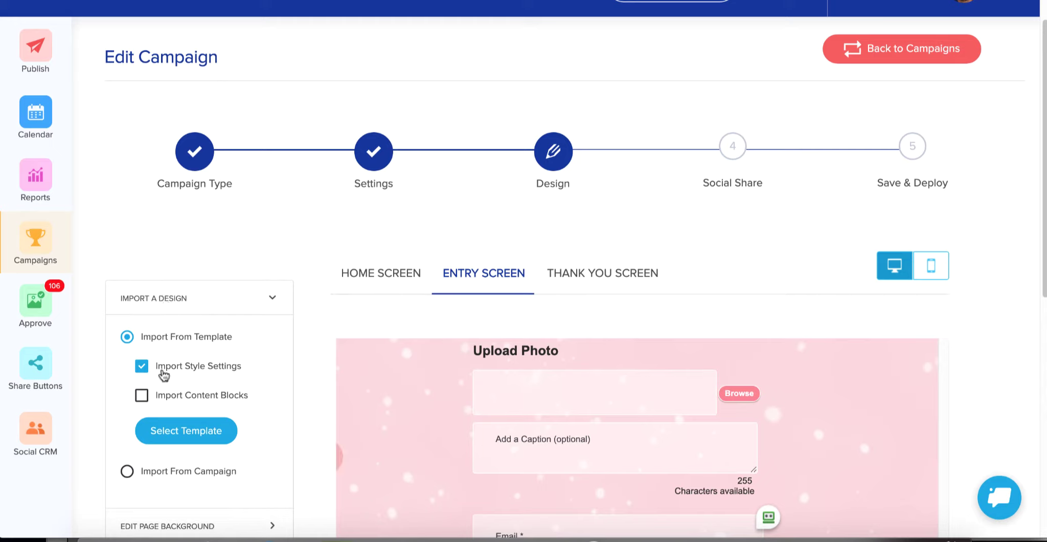
left_click(142, 395)
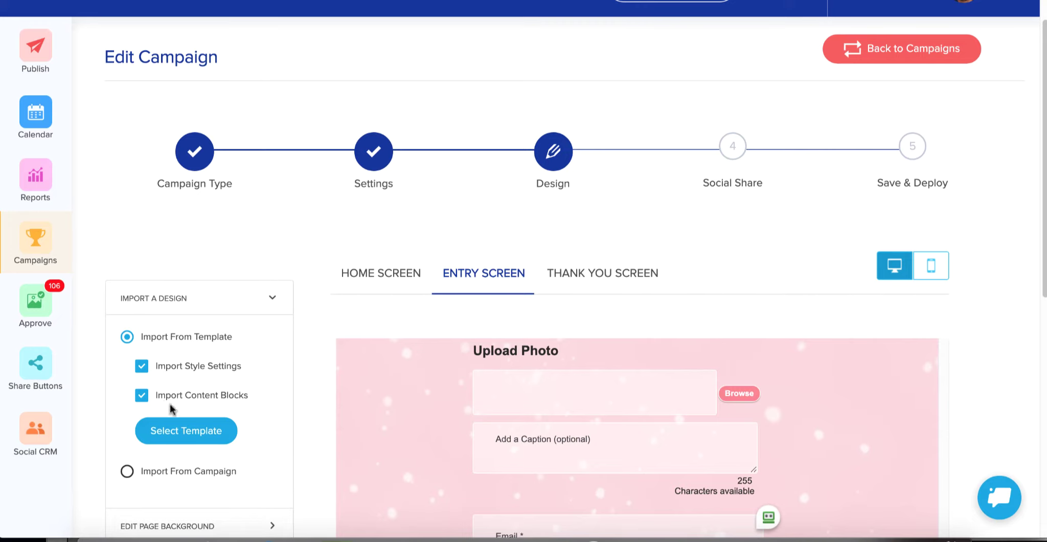
left_click(187, 432)
scroll(516, 302, "down", 10)
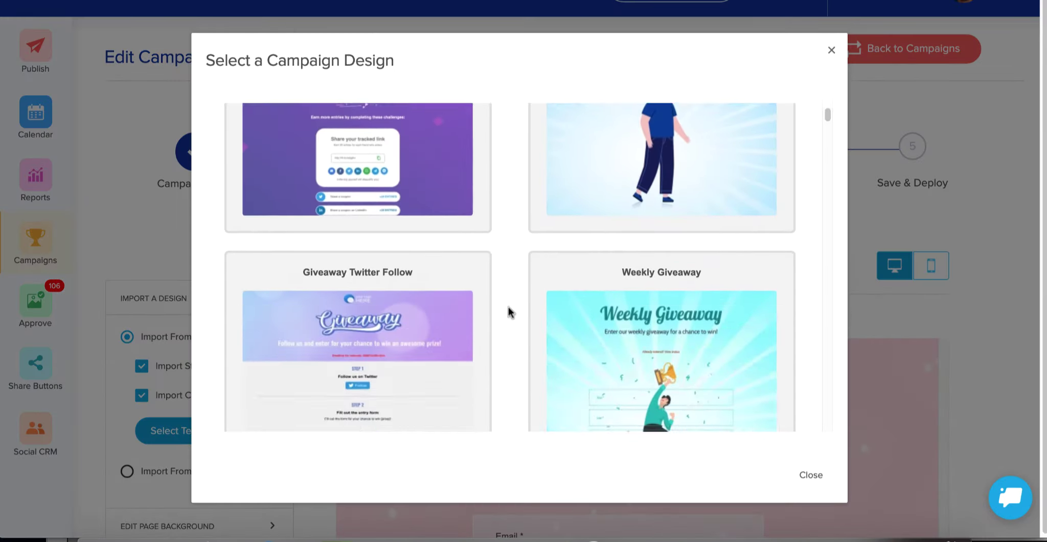
scroll(507, 310, "down", 4)
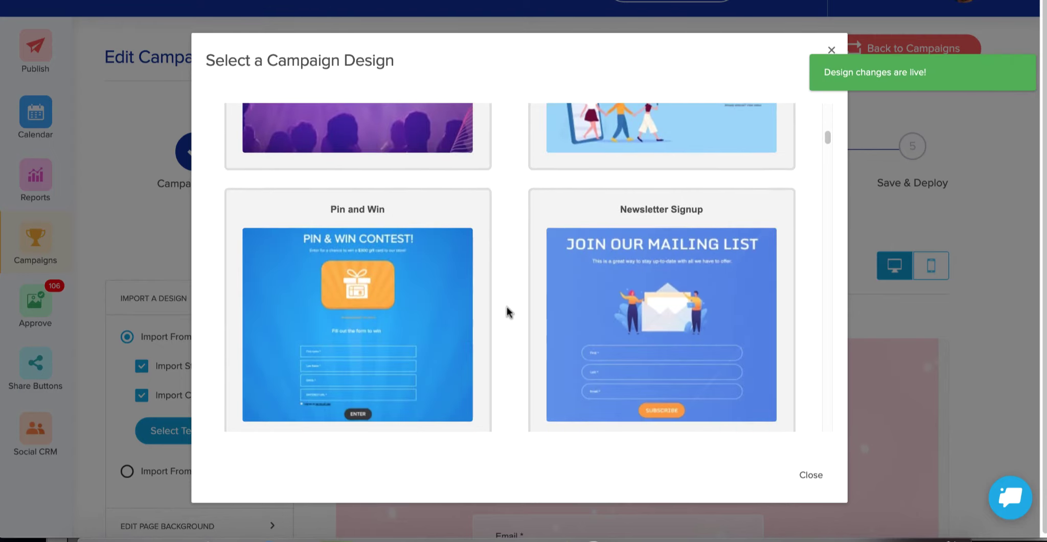
scroll(508, 310, "up", 3)
scroll(507, 309, "up", 12)
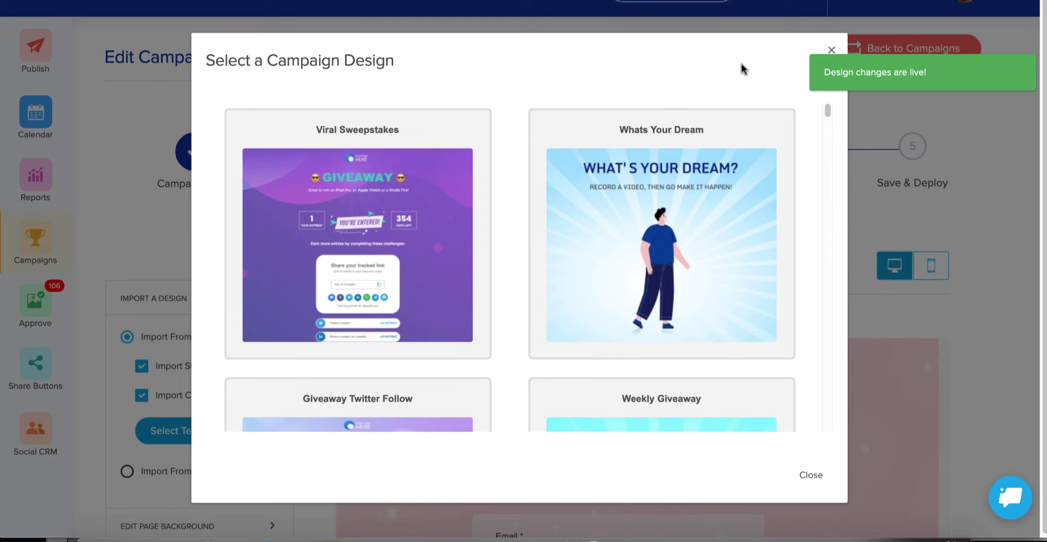
left_click(831, 50)
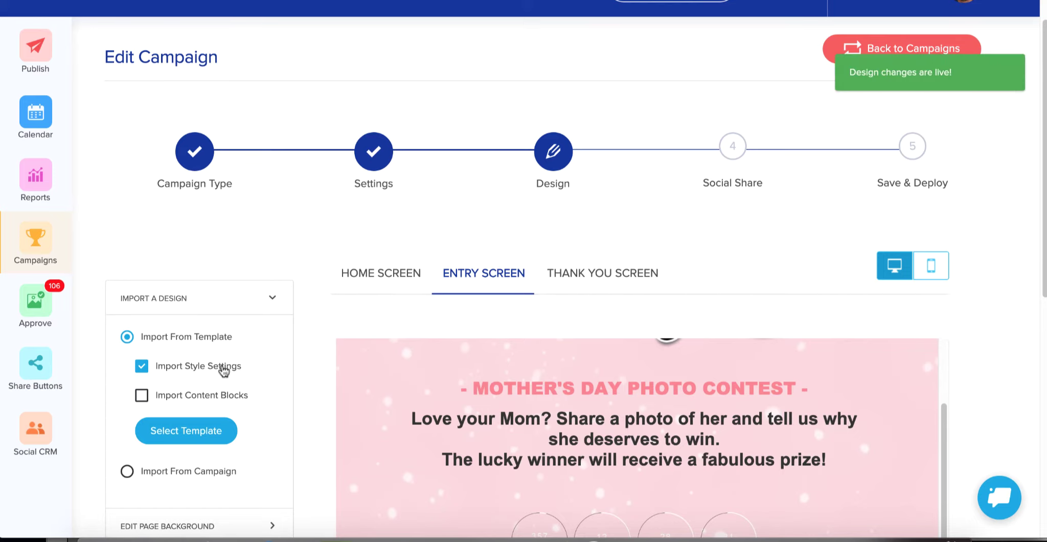
Switch the design import source to an existing campaign and review its style, content, widget, SEO and tracking import options.
left_click(127, 470)
scroll(199, 398, "up", 1)
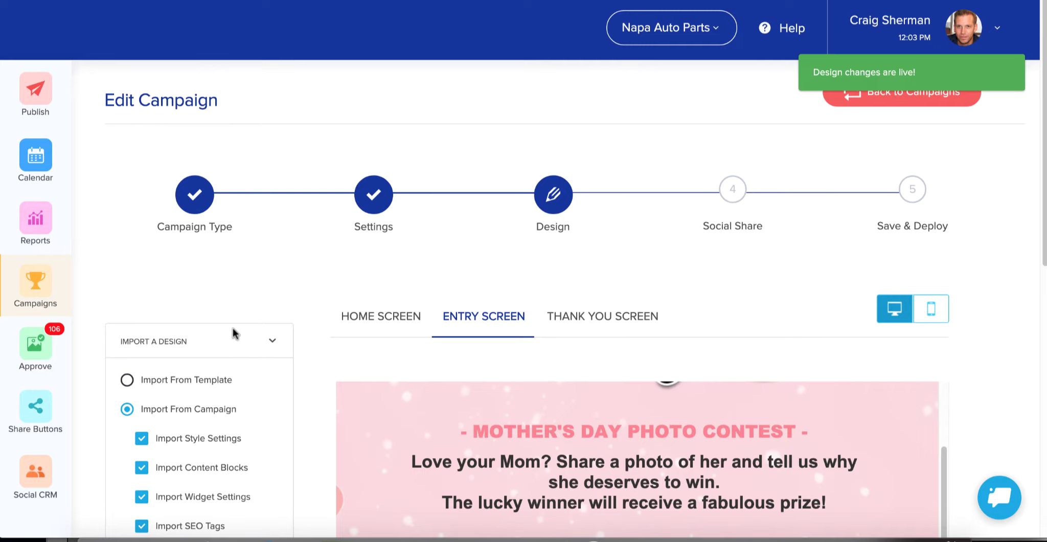
scroll(303, 276, "down", 1)
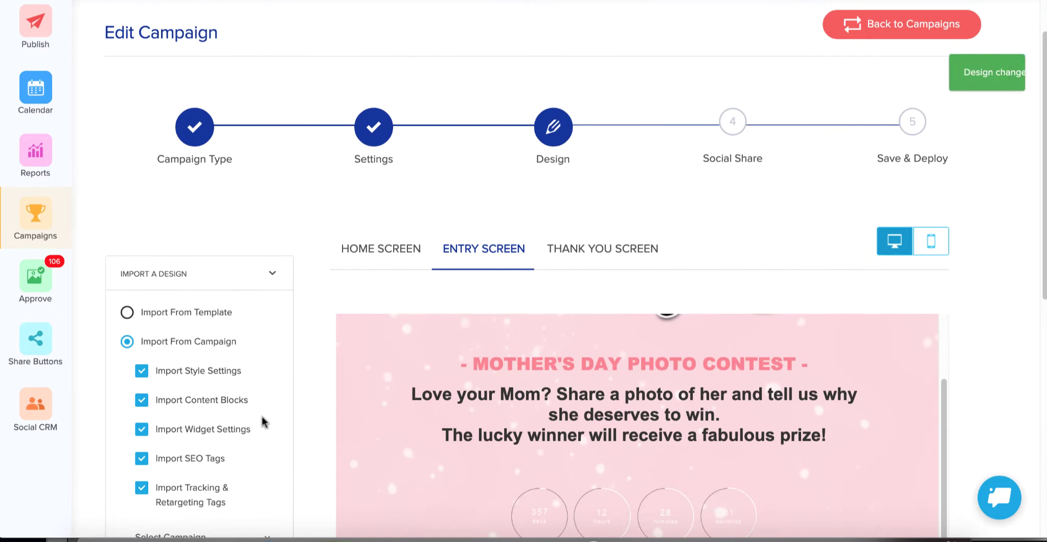
scroll(261, 422, "down", 5)
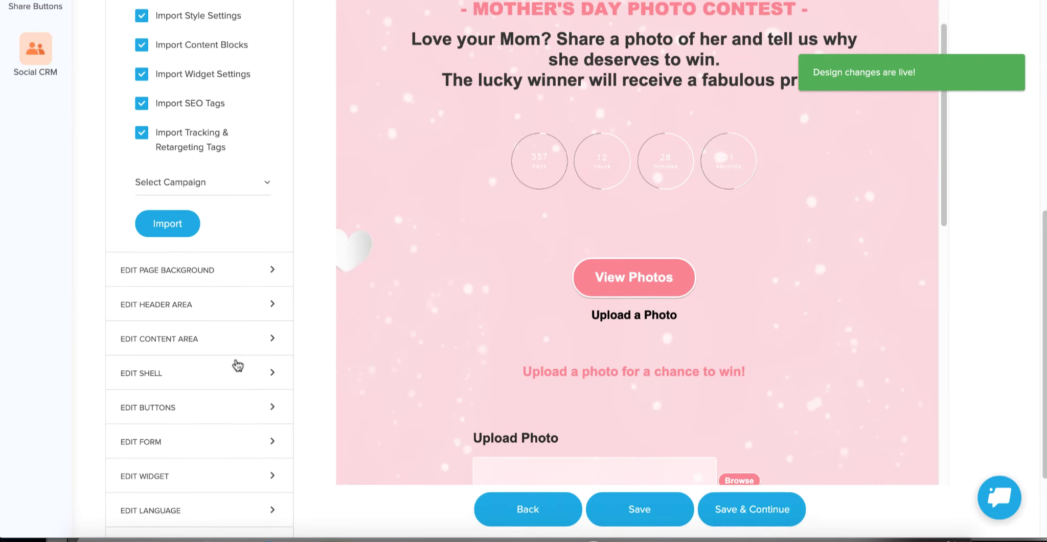
Open the page background settings and review the image position, grayscale, blur and overlay options.
left_click(193, 275)
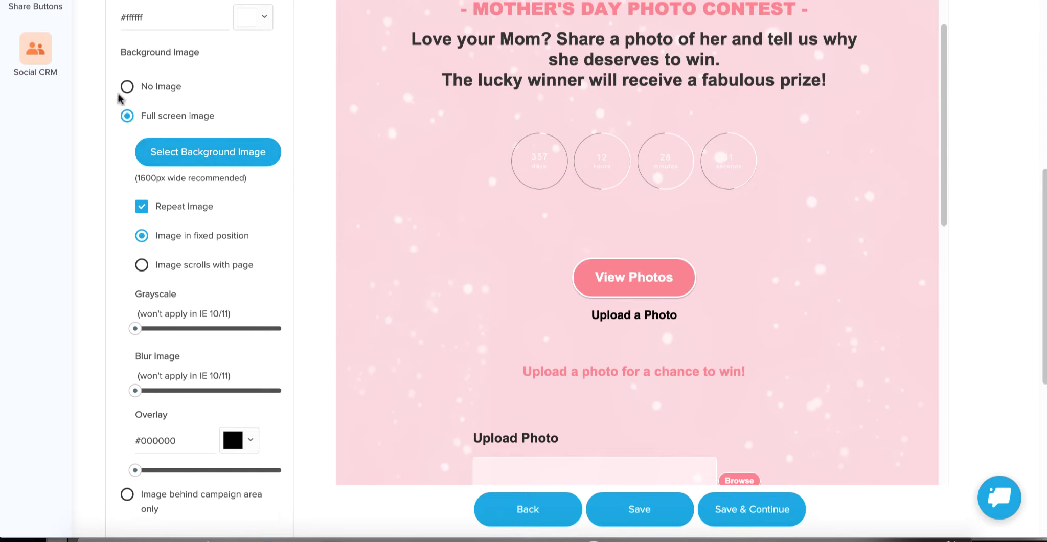
scroll(185, 341, "down", 4)
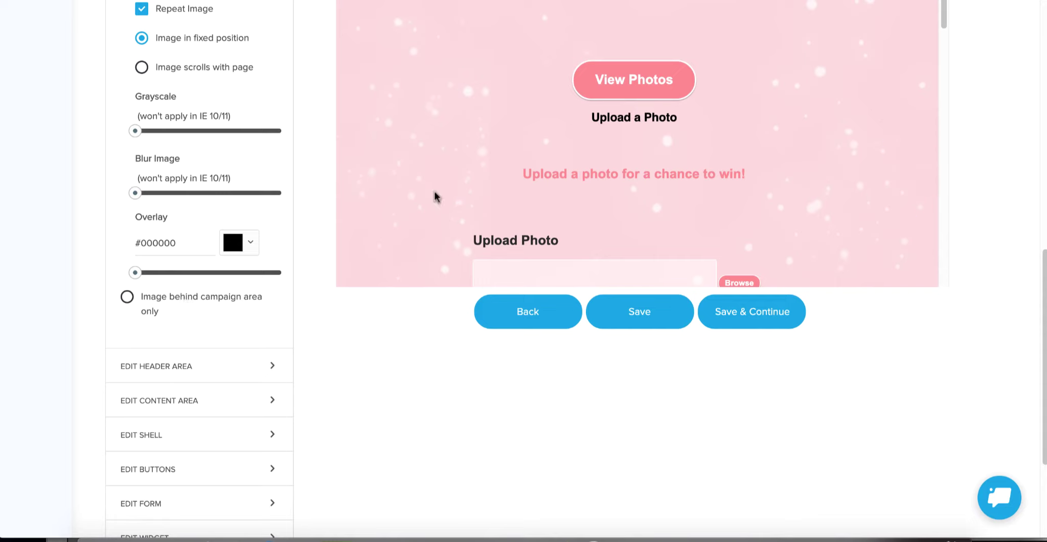
scroll(444, 169, "up", 1)
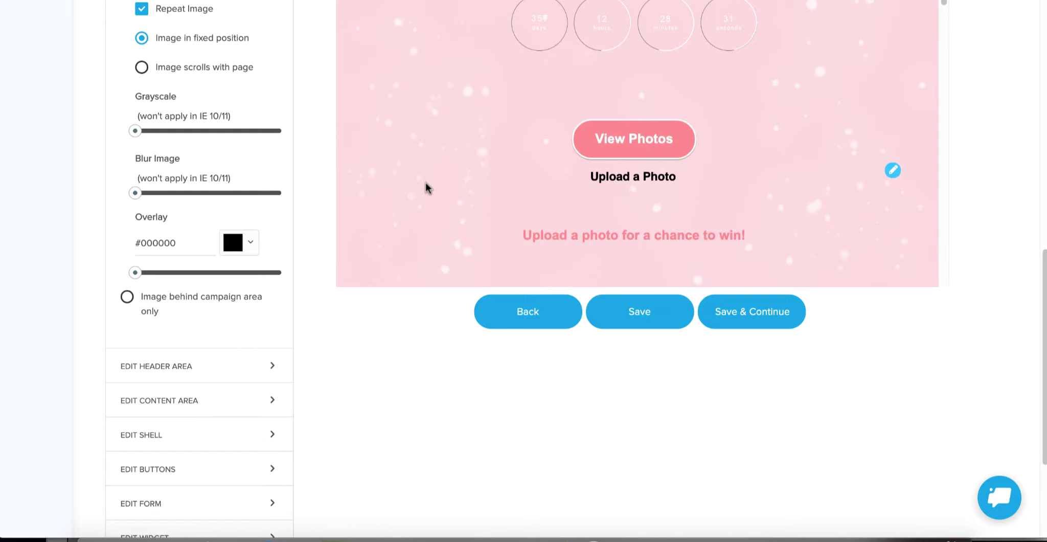
scroll(270, 220, "down", 1)
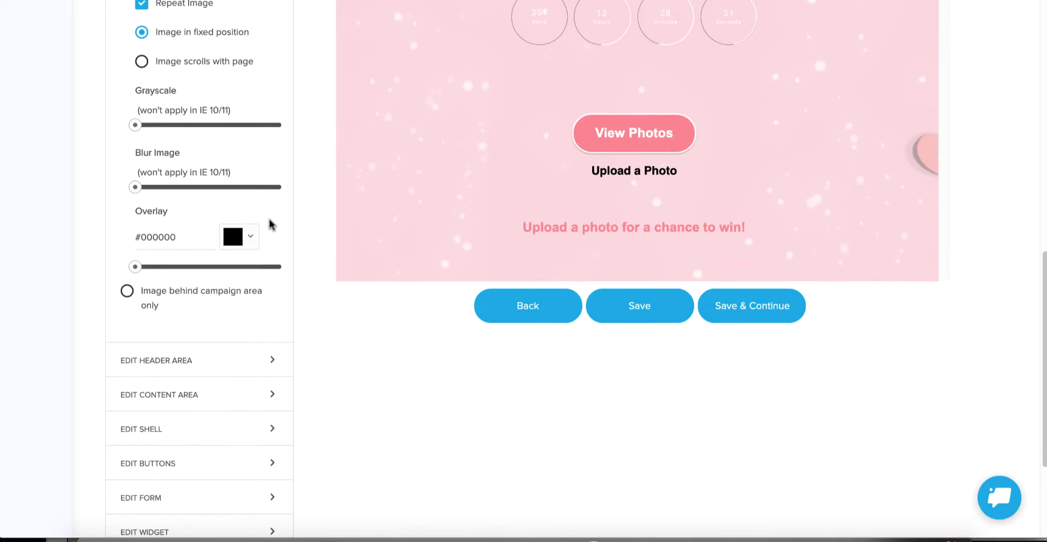
scroll(289, 207, "up", 3)
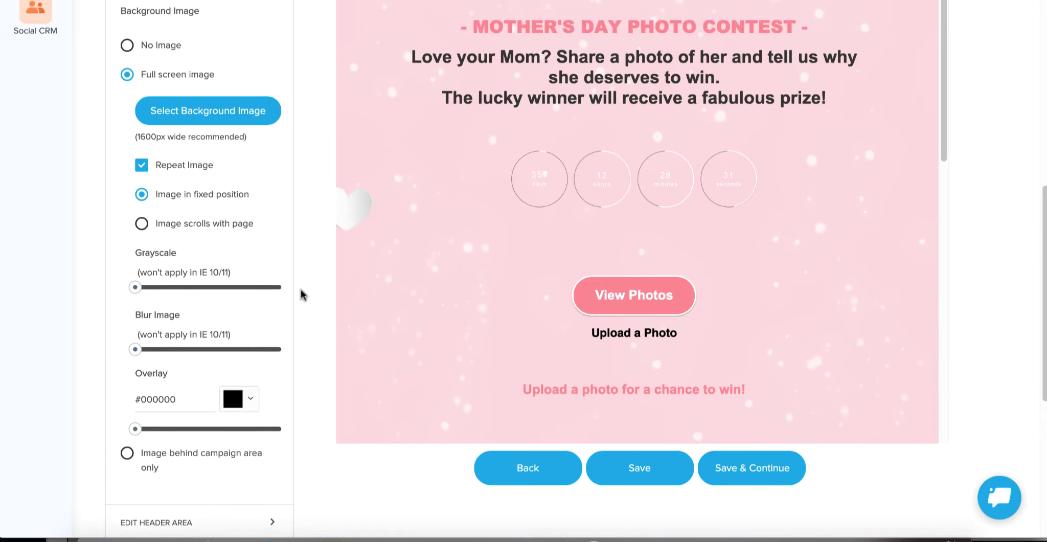
Open the header area settings and review the header design, height, background, opacity and outline options.
scroll(284, 306, "down", 1)
scroll(284, 307, "down", 3)
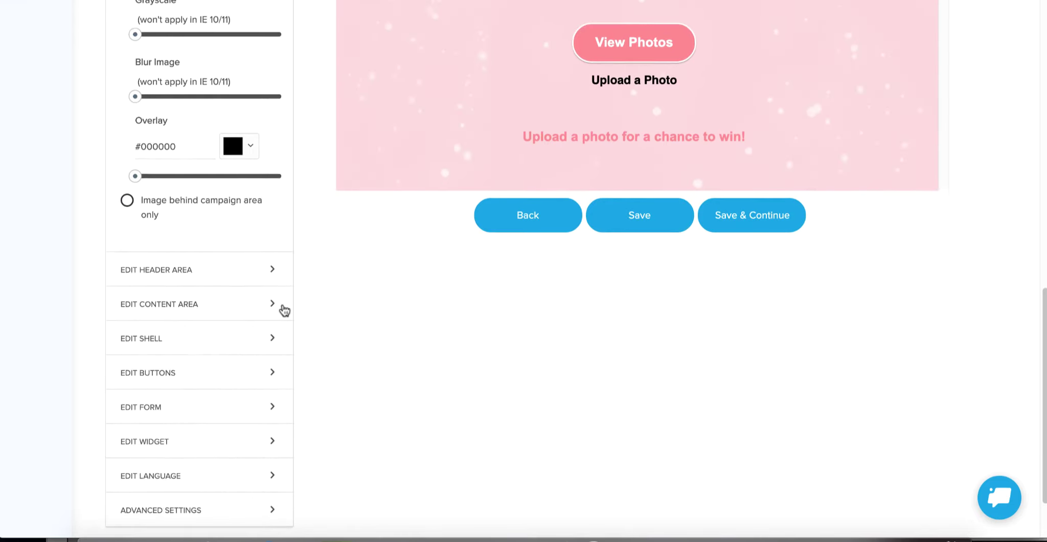
left_click(188, 234)
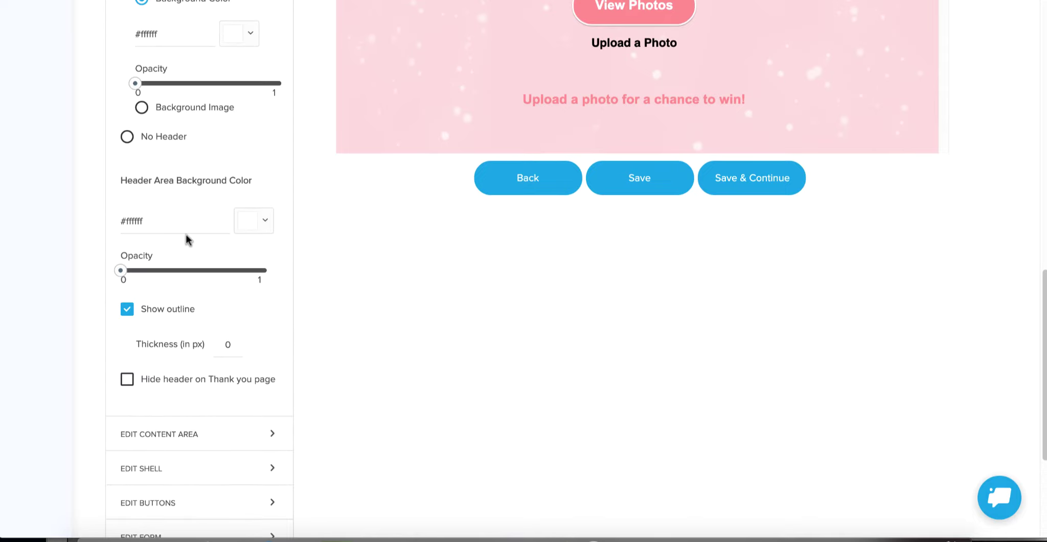
scroll(188, 234, "up", 3)
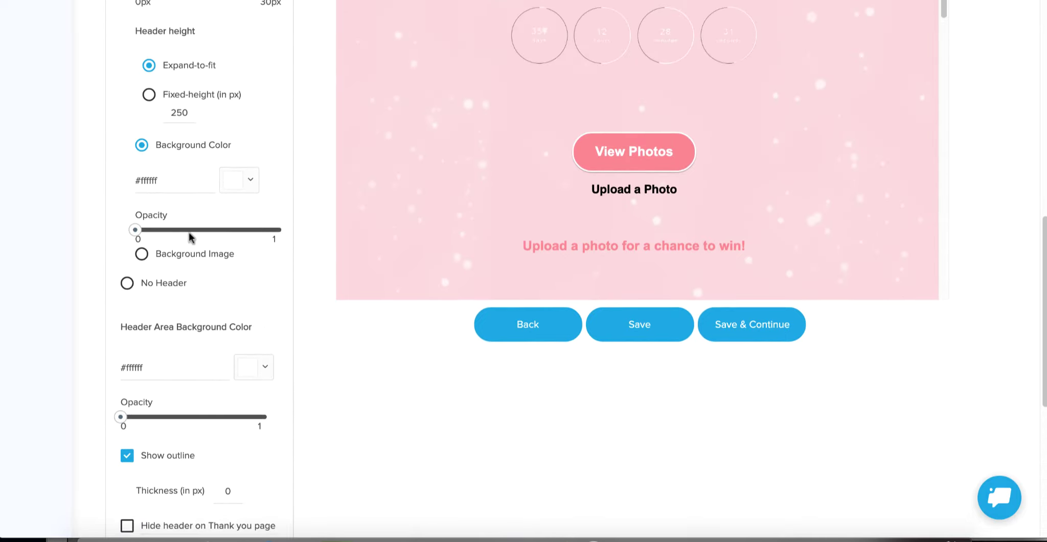
scroll(167, 291, "up", 3)
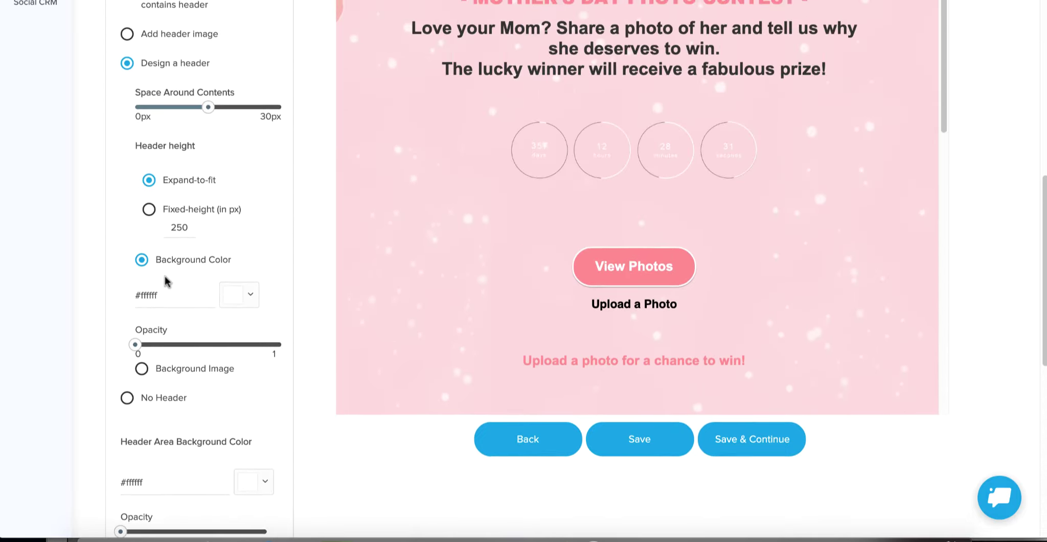
scroll(164, 262, "up", 1)
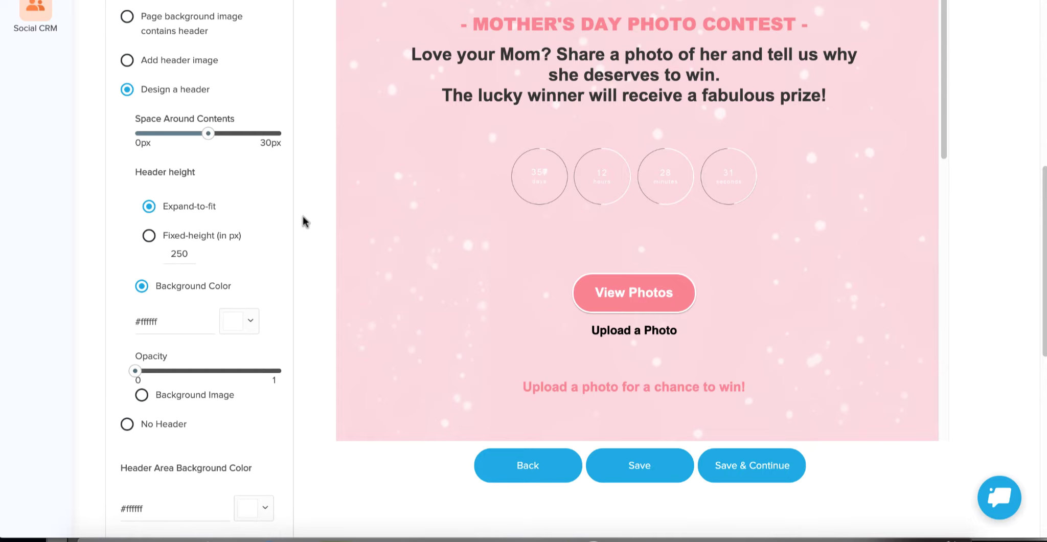
scroll(304, 220, "down", 1)
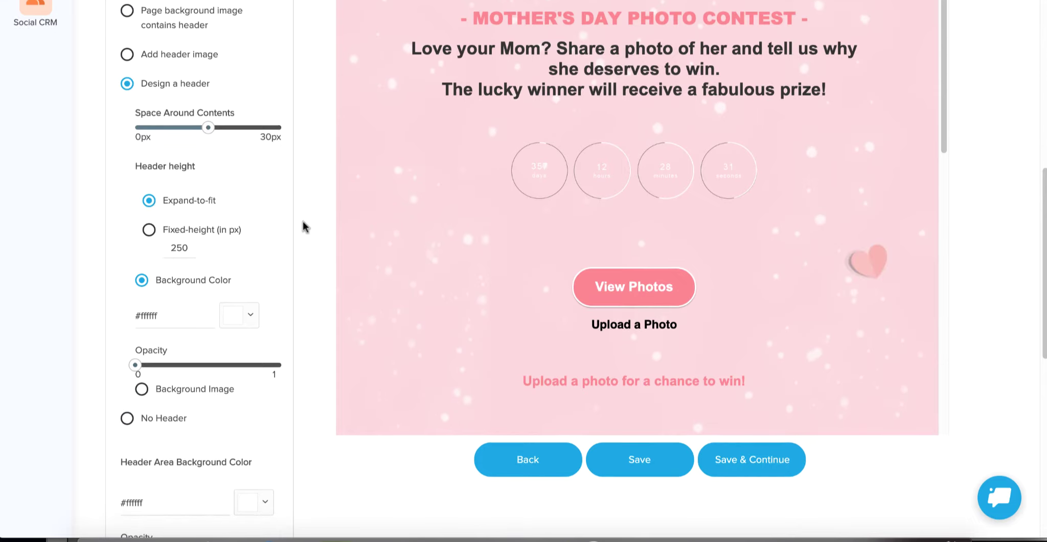
Set the form submit button text to "Submit Entry" in the campaign's button settings.
scroll(300, 224, "down", 4)
scroll(300, 226, "down", 3)
scroll(300, 231, "down", 3)
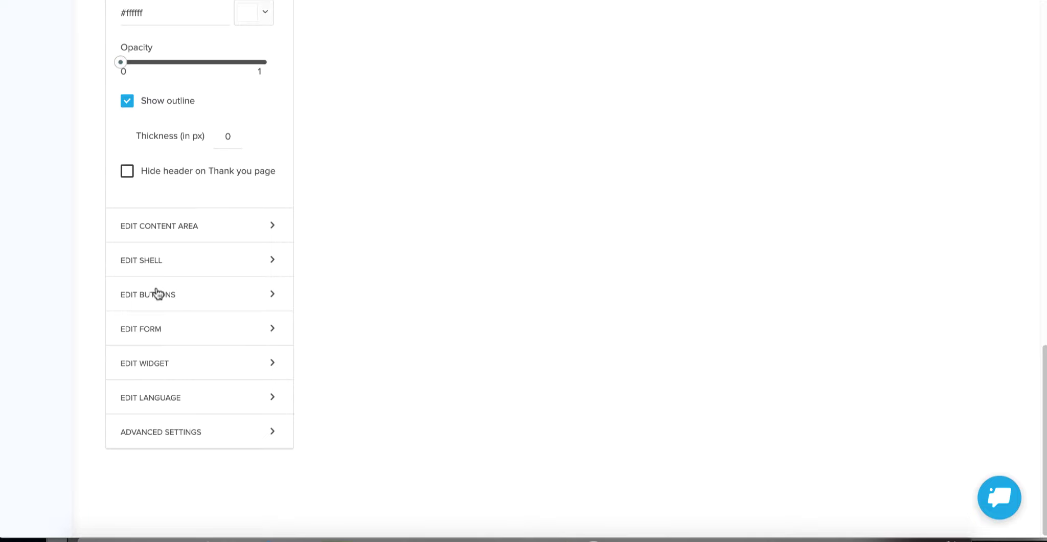
left_click(172, 299)
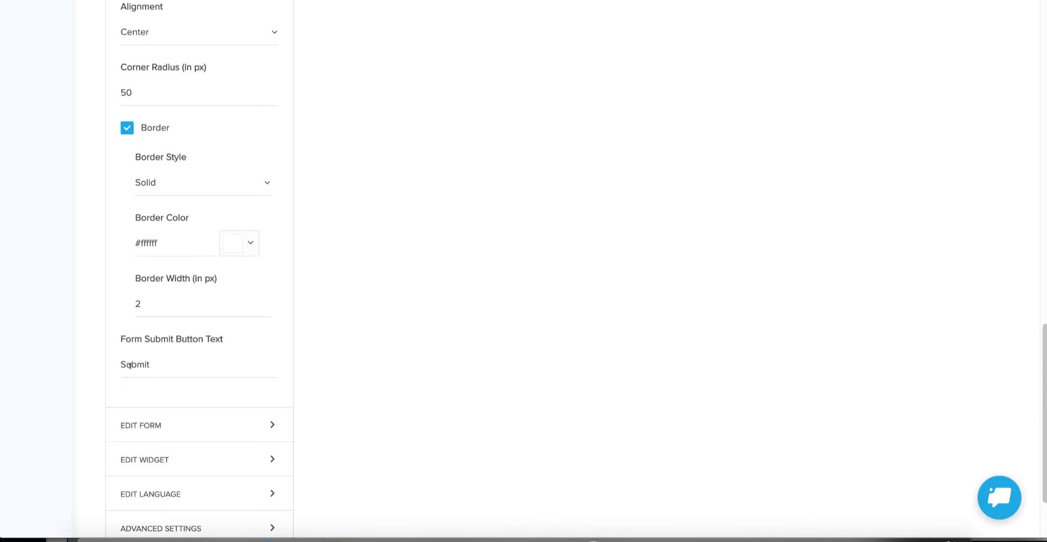
left_click(162, 361)
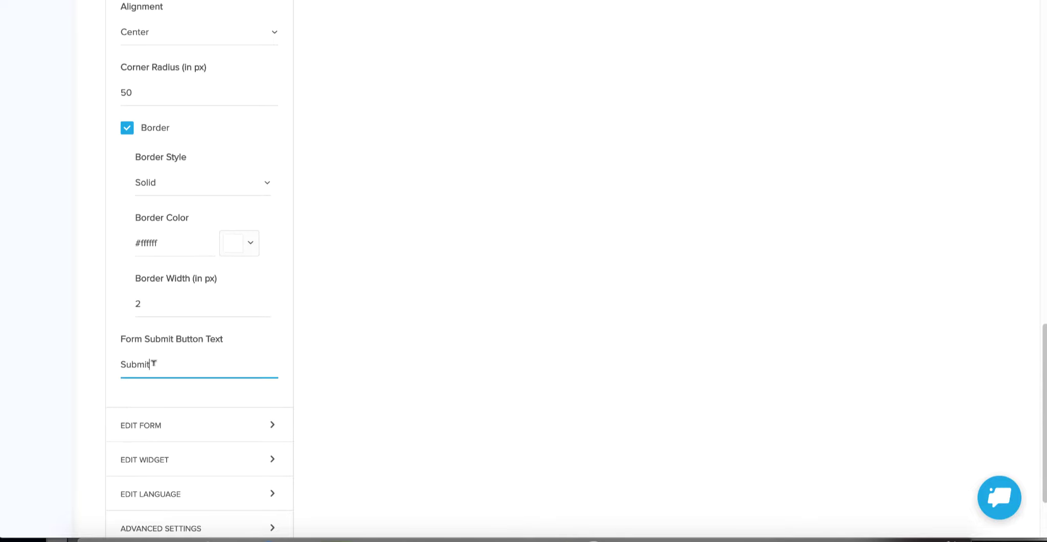
type("Entry")
scroll(241, 326, "down", 2)
scroll(242, 332, "down", 1)
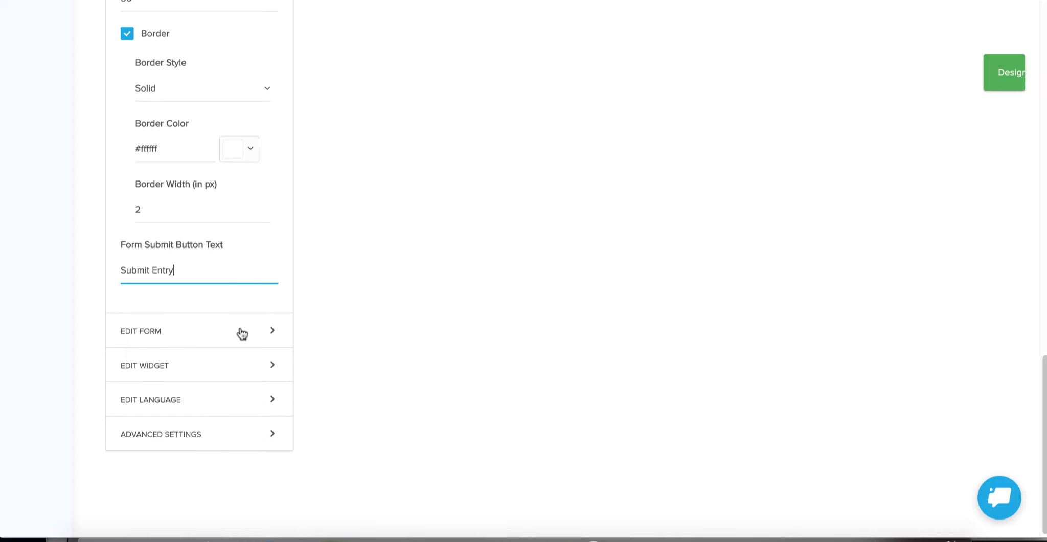
Open the widget settings and review the layout configuration and the JavaScript button widget's image options.
left_click(171, 364)
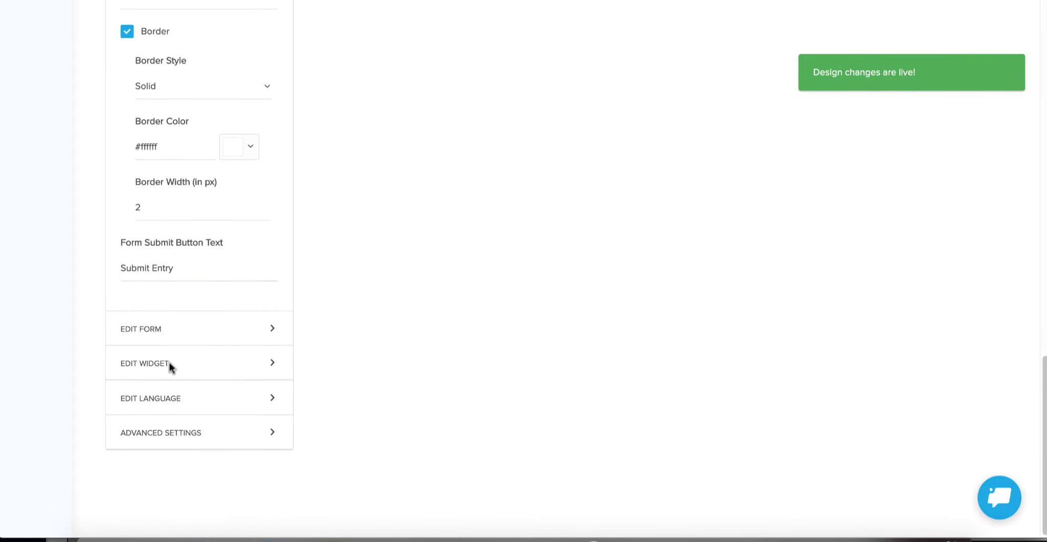
scroll(238, 214, "up", 8)
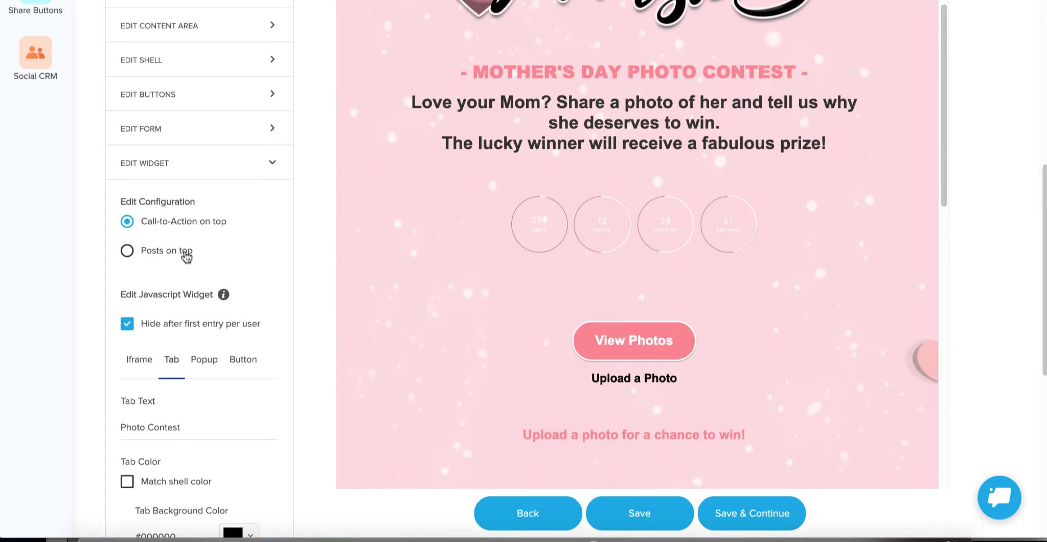
scroll(184, 258, "down", 1)
scroll(182, 260, "down", 2)
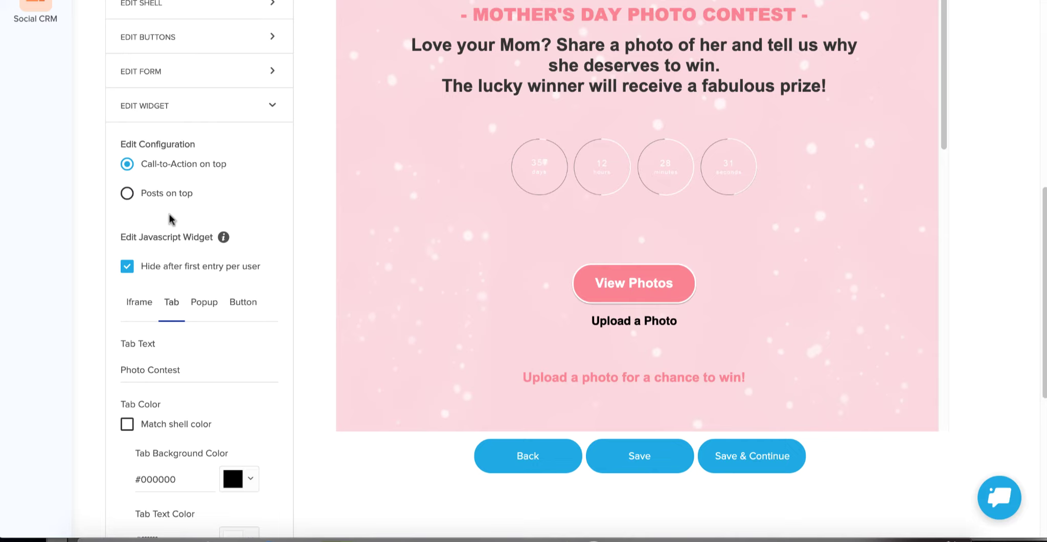
scroll(179, 225, "down", 1)
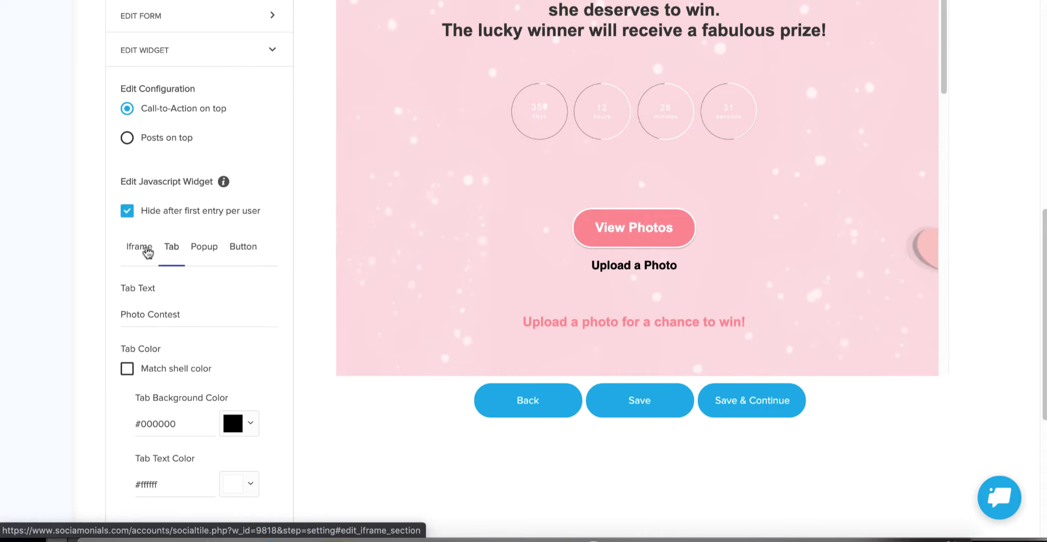
left_click(247, 249)
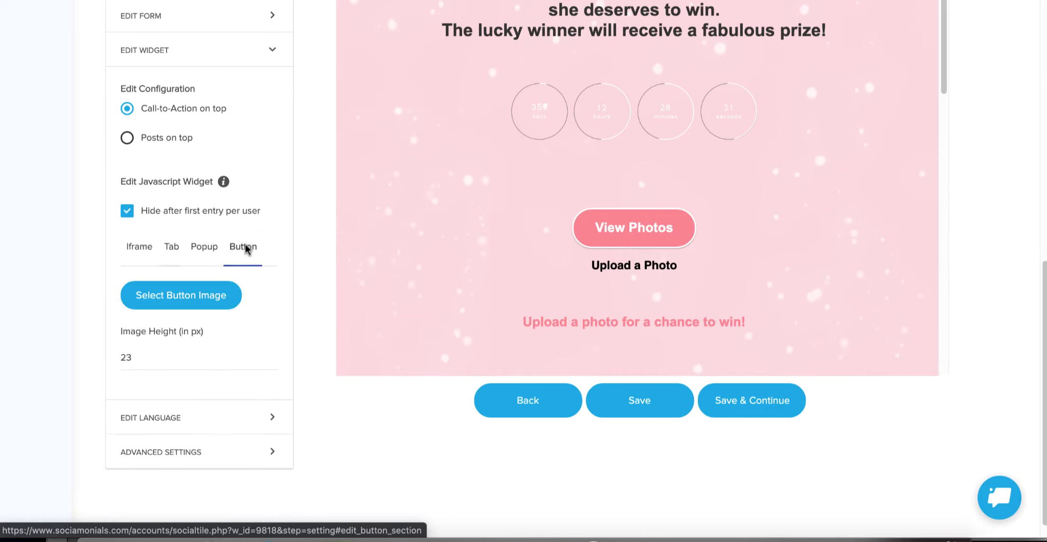
scroll(269, 219, "down", 1)
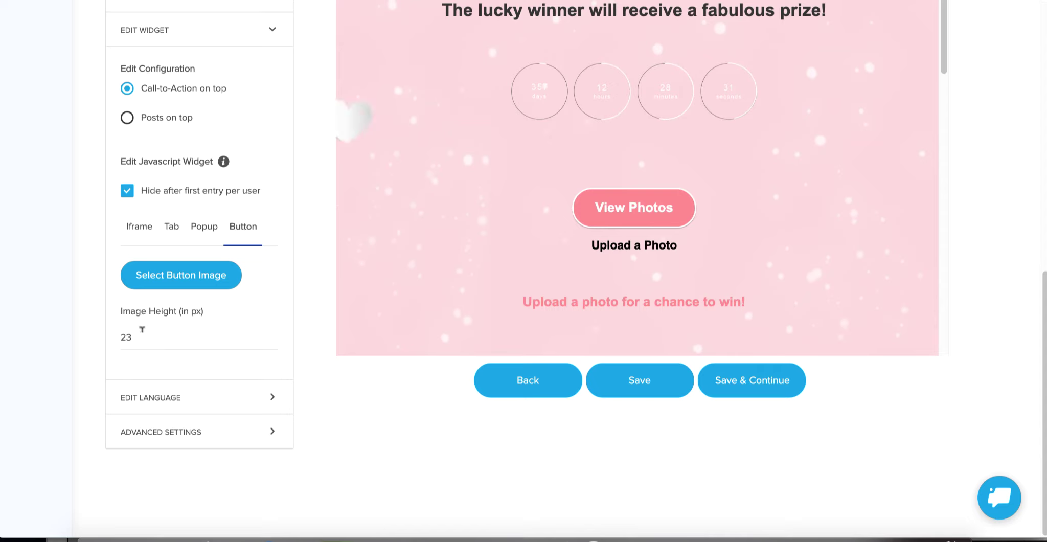
Enable the delay for the popup widget and have it appear on page exit intent.
left_click(200, 226)
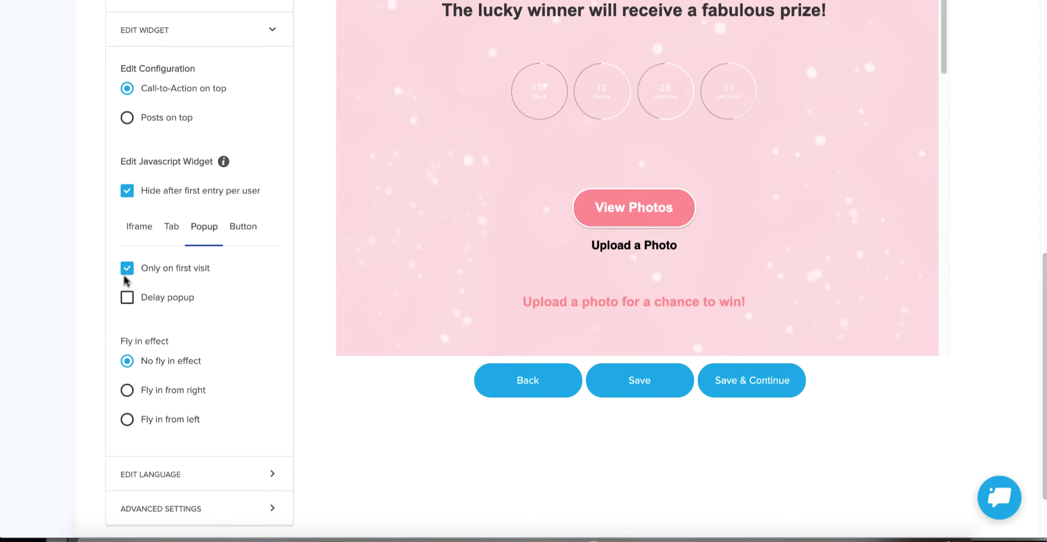
left_click(127, 300)
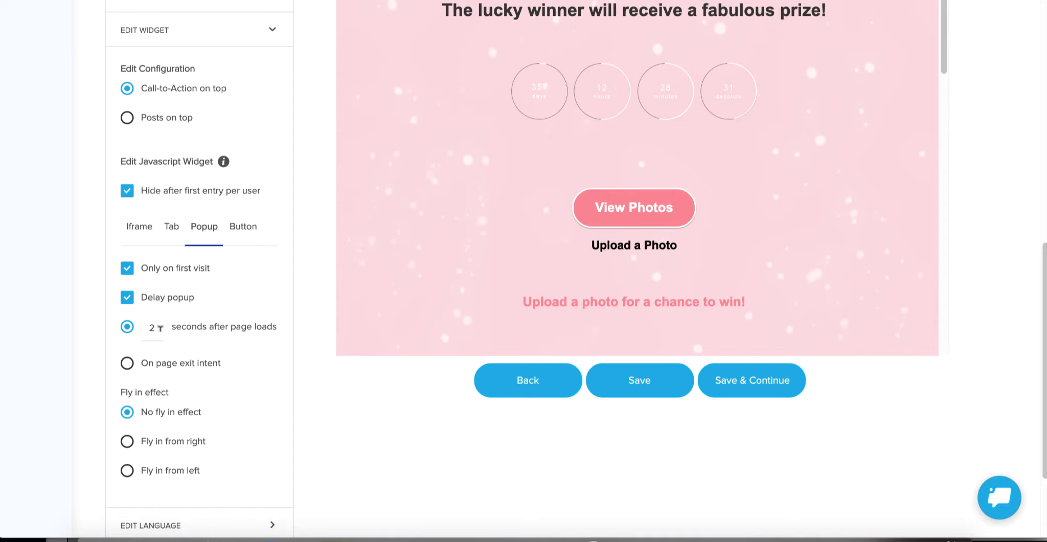
left_click(128, 364)
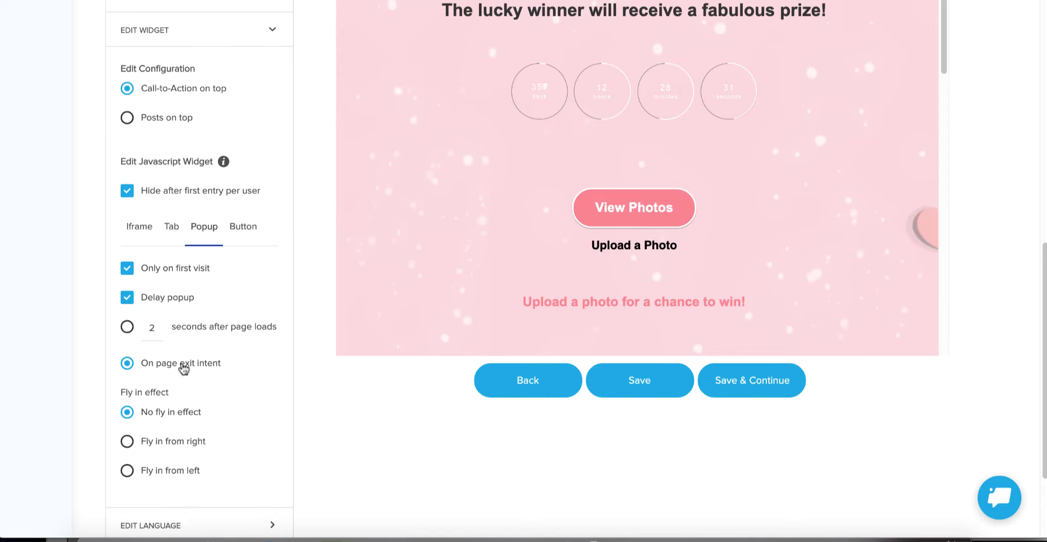
scroll(183, 367, "down", 1)
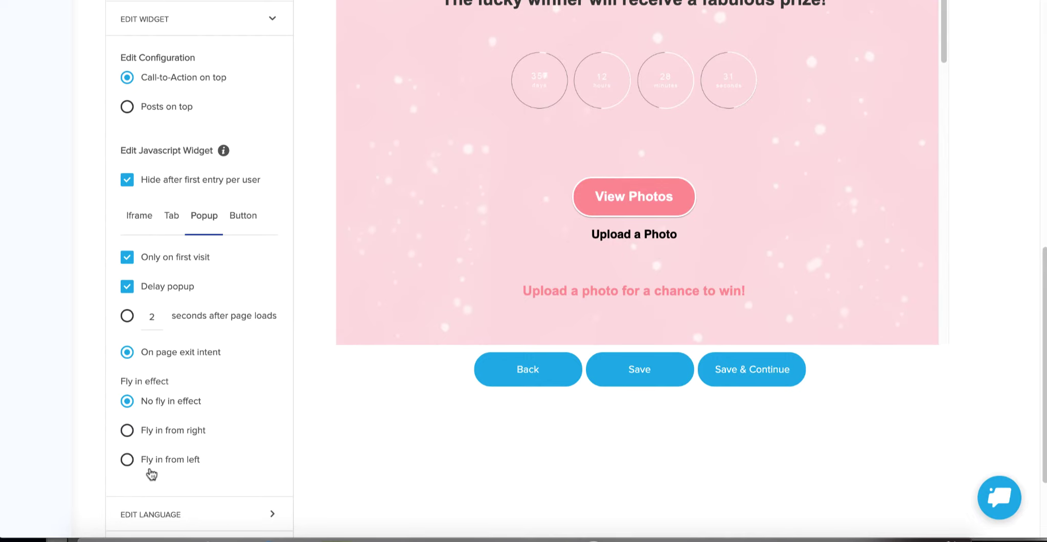
Set the tab widget to open automatically with a delay until page exit intent, and enable autoclose 2 seconds after it opens.
left_click(170, 220)
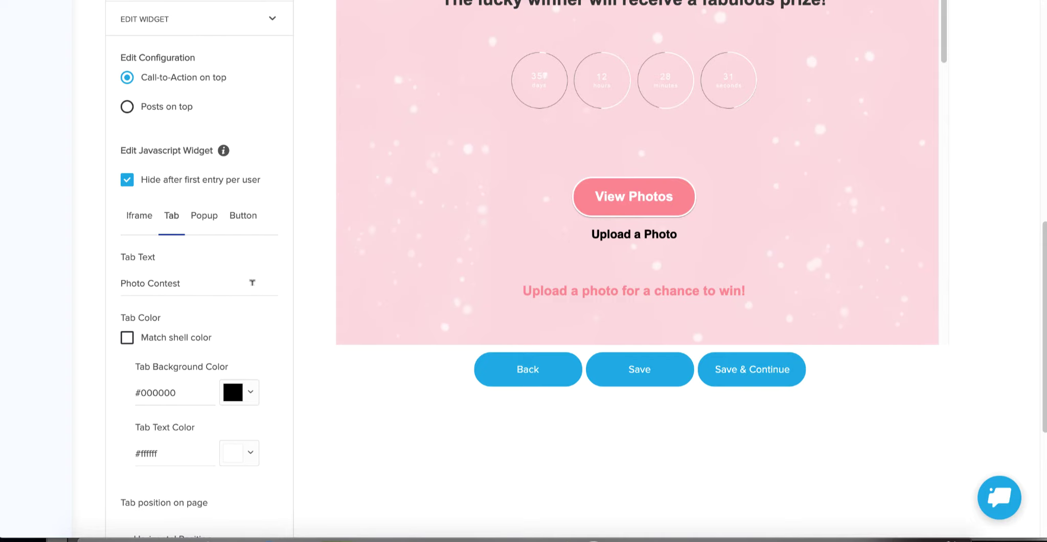
scroll(245, 292, "down", 3)
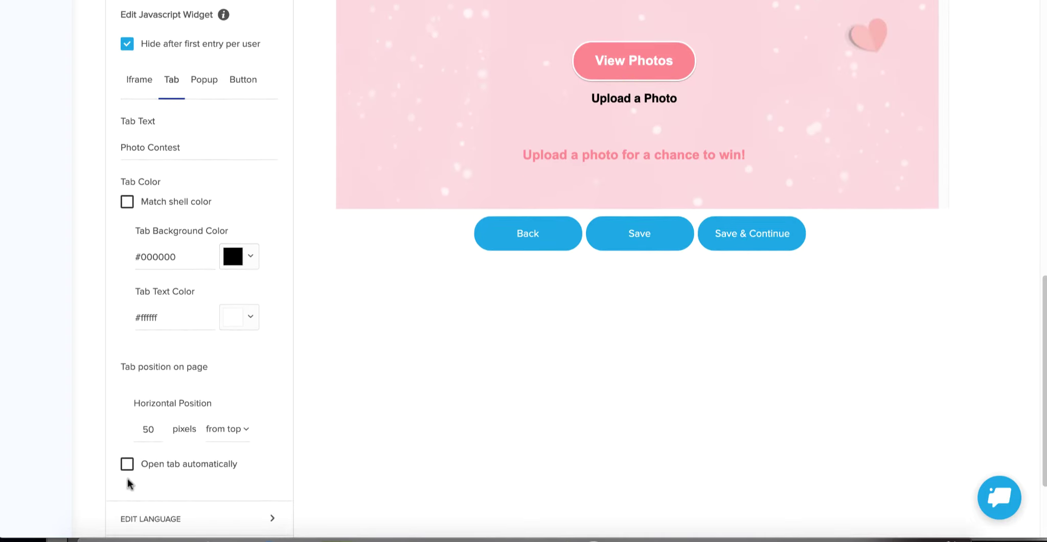
left_click(127, 464)
scroll(237, 374, "down", 2)
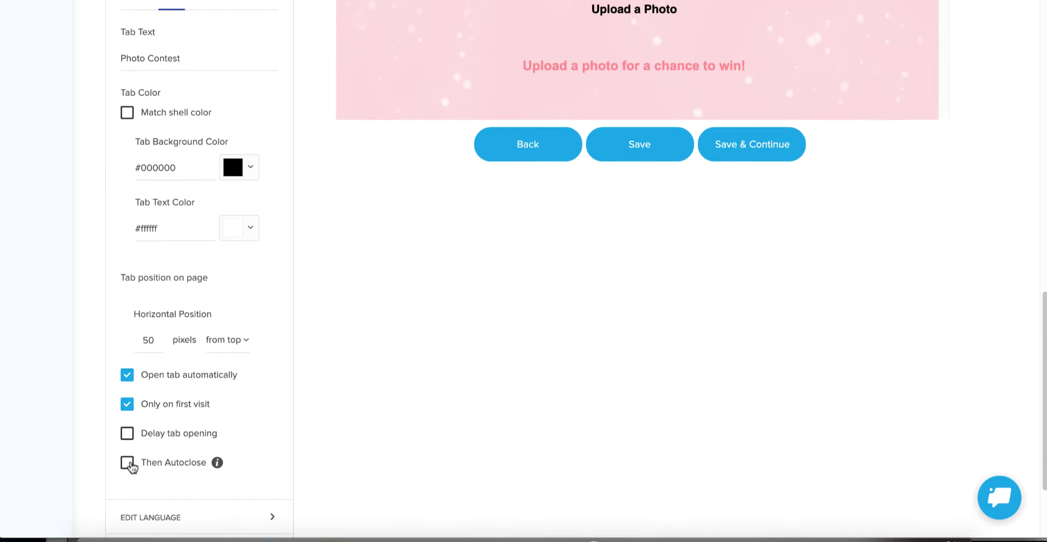
left_click(128, 434)
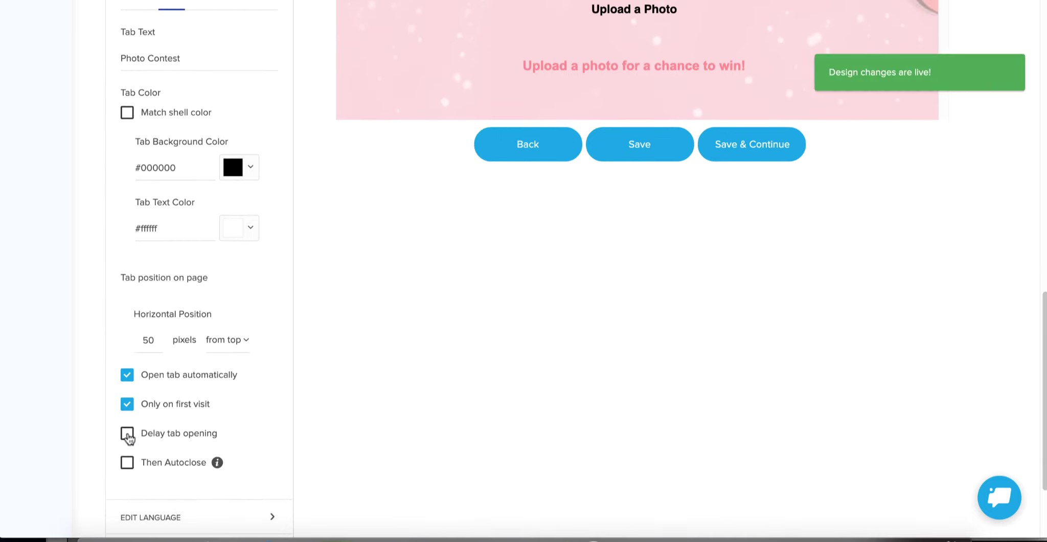
scroll(193, 379, "down", 3)
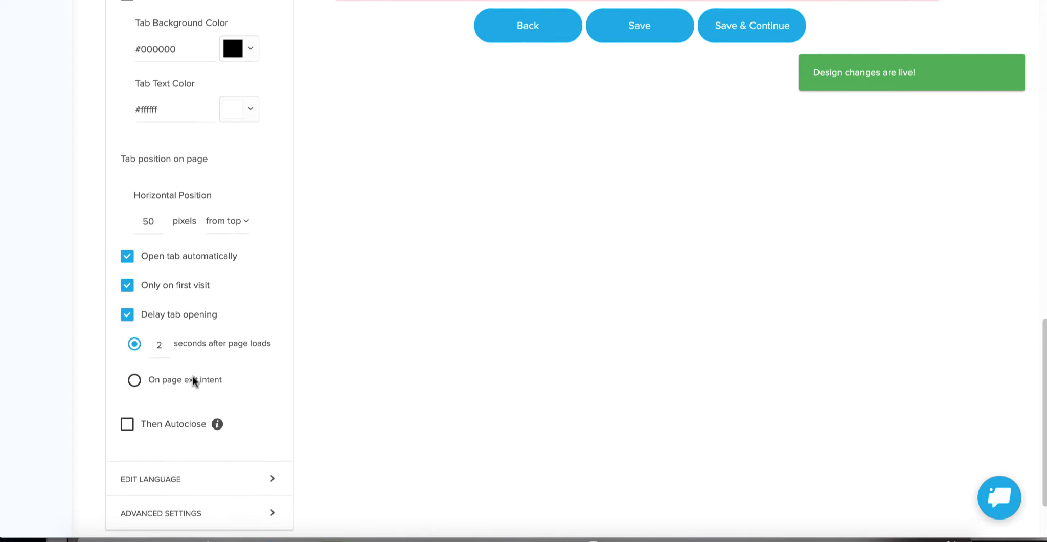
left_click(134, 381)
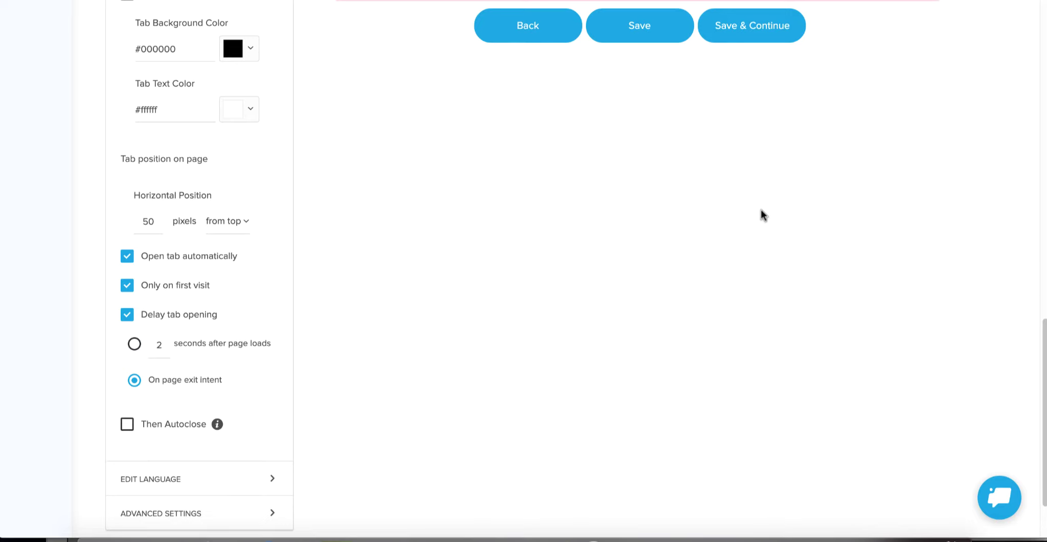
left_click(128, 430)
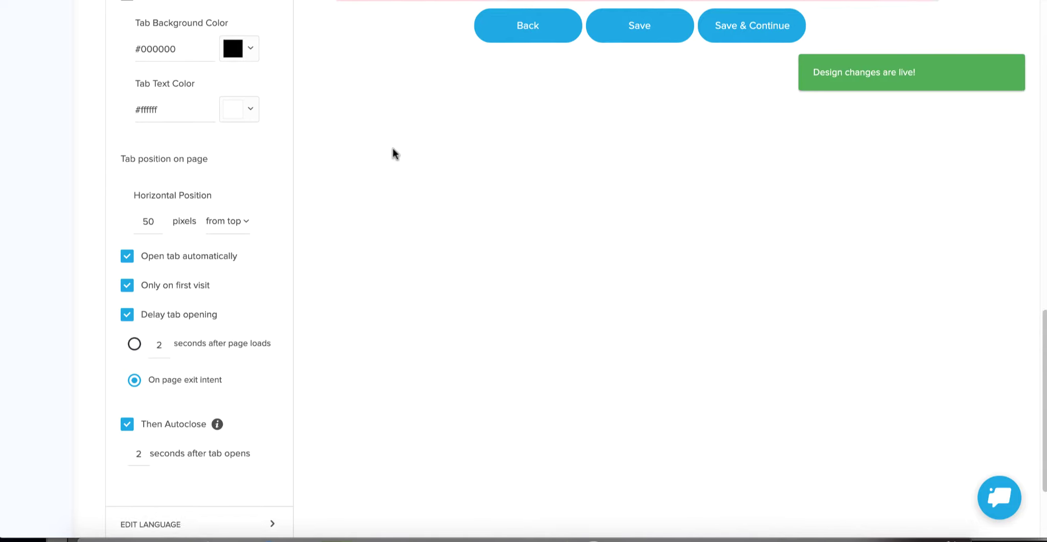
Show the iframe widget's width and height settings.
scroll(389, 154, "up", 2)
scroll(301, 111, "up", 1)
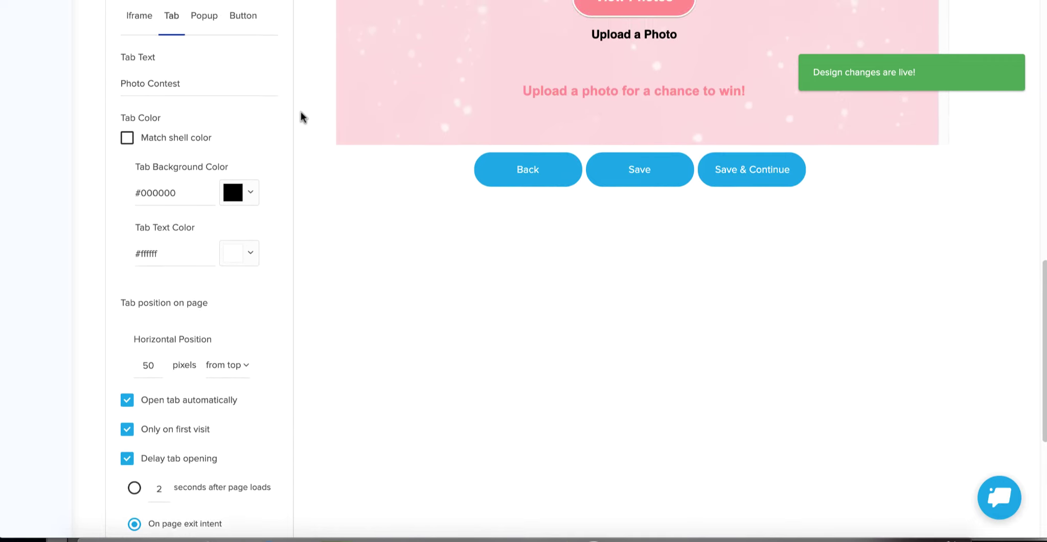
left_click(137, 35)
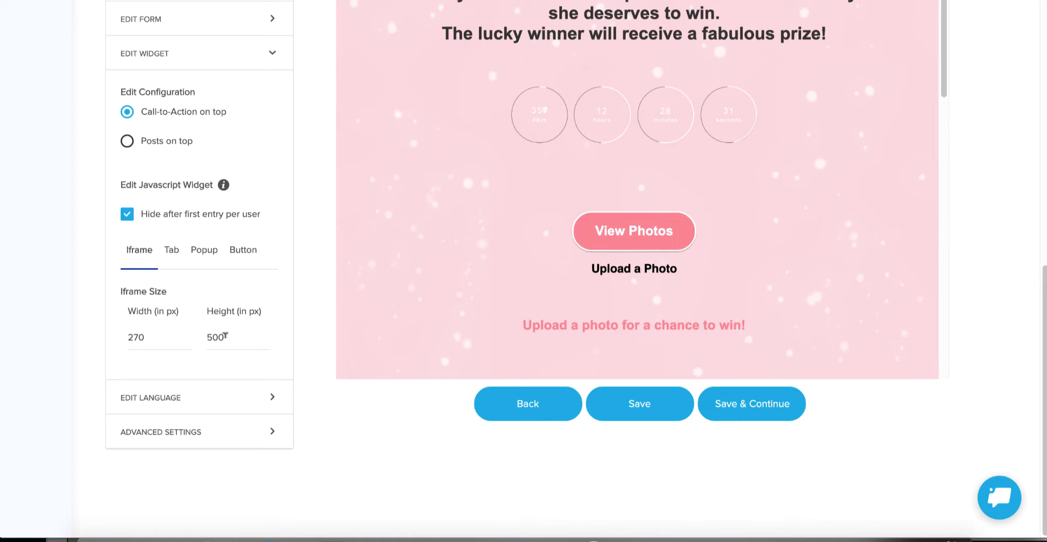
Open the advanced settings and review the SEO and OG tag fields, including page title, description, keywords, image and favicon.
left_click(223, 423)
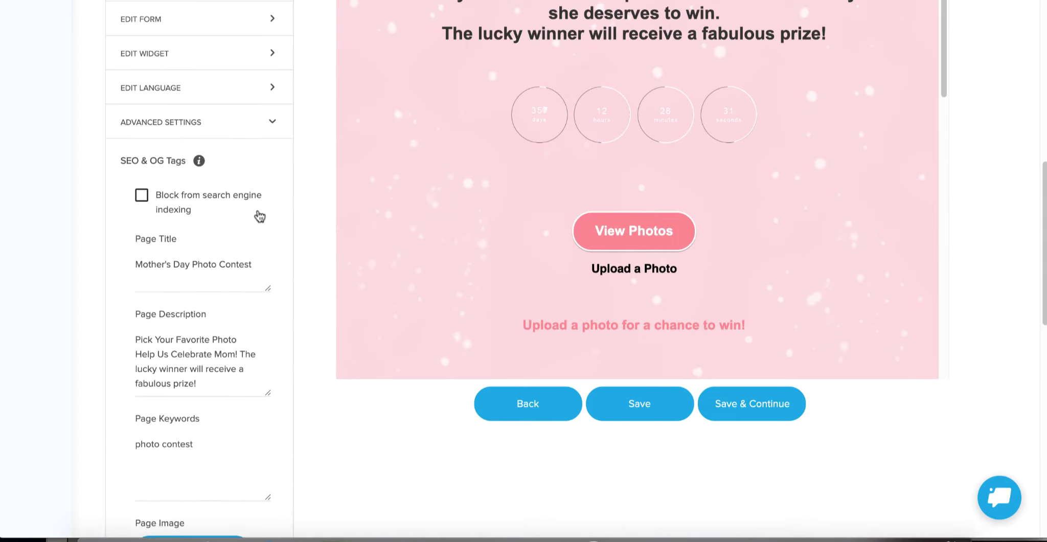
scroll(274, 208, "down", 3)
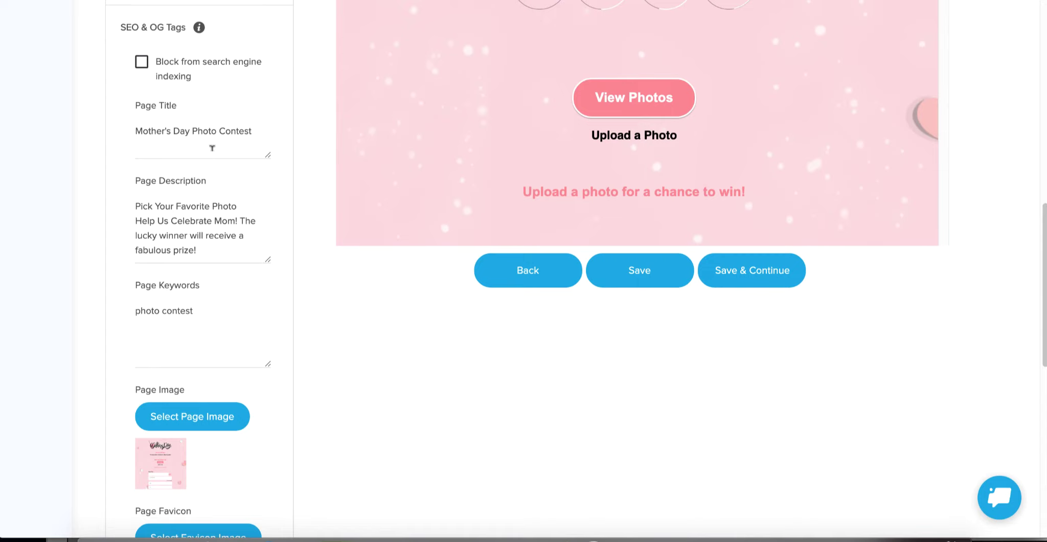
scroll(199, 215, "down", 2)
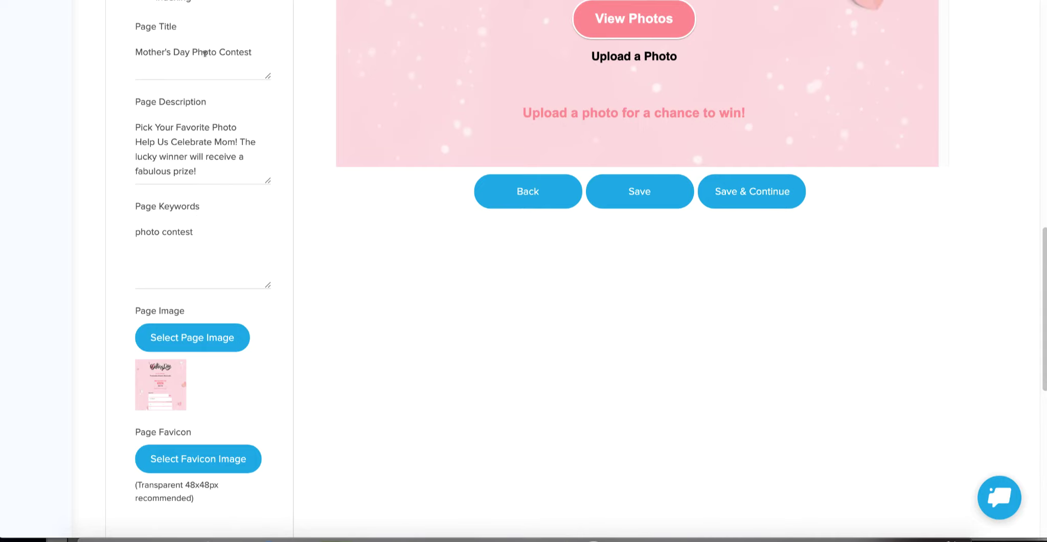
Examine the page title, description, keywords, image and favicon fields through to the tracking and retargeting tag options.
scroll(207, 55, "down", 1)
scroll(208, 64, "down", 1)
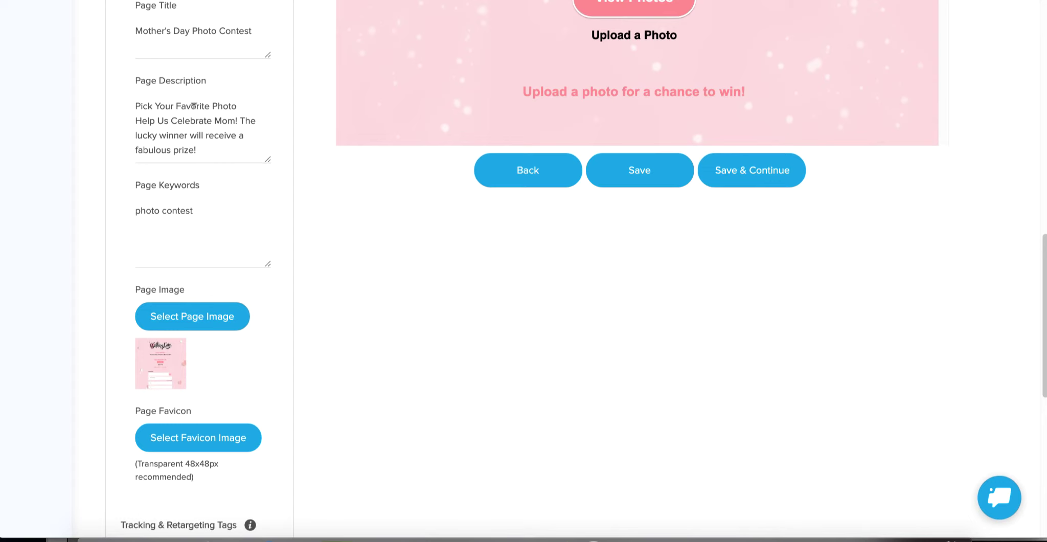
scroll(194, 106, "down", 4)
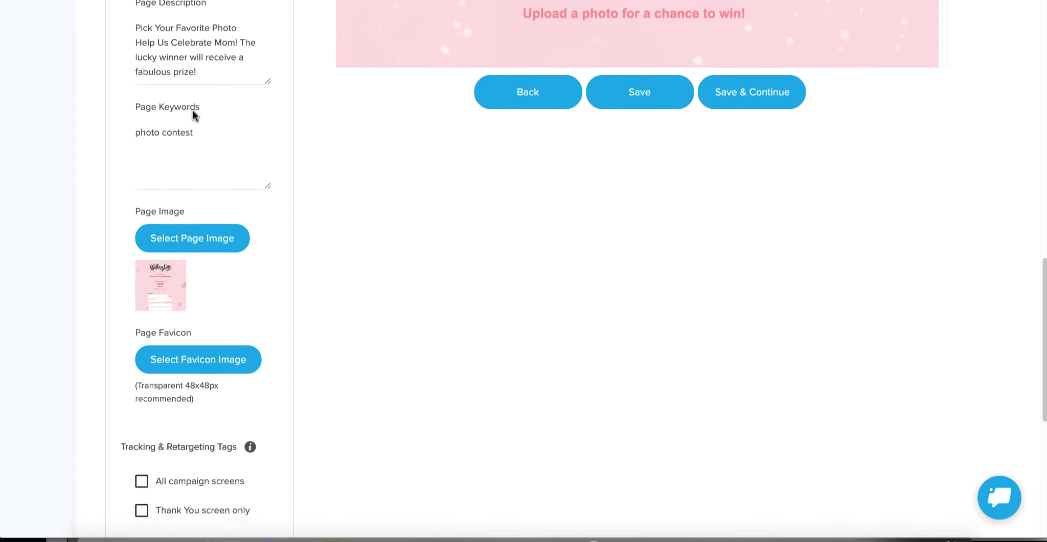
scroll(192, 109, "down", 3)
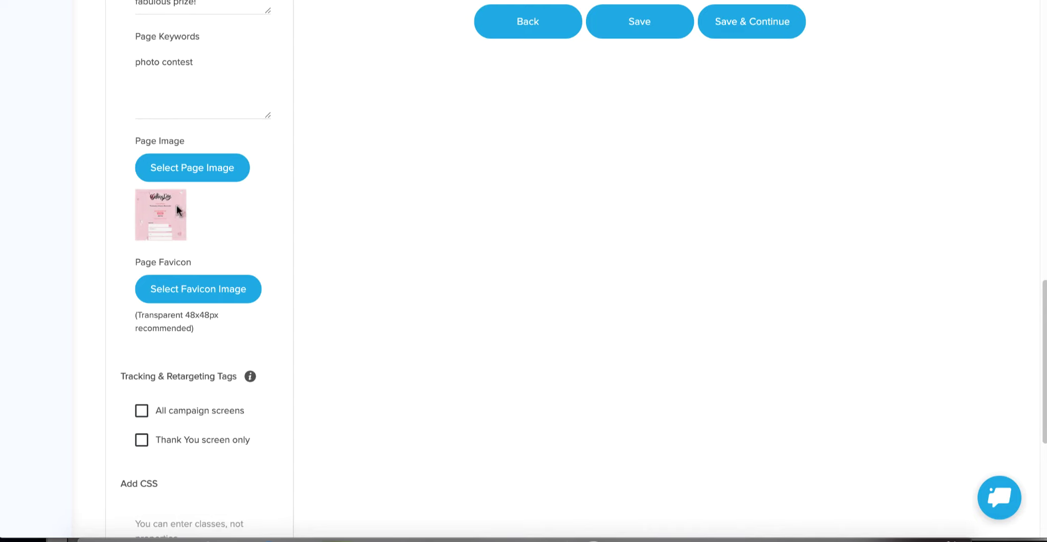
mouse_move(163, 214)
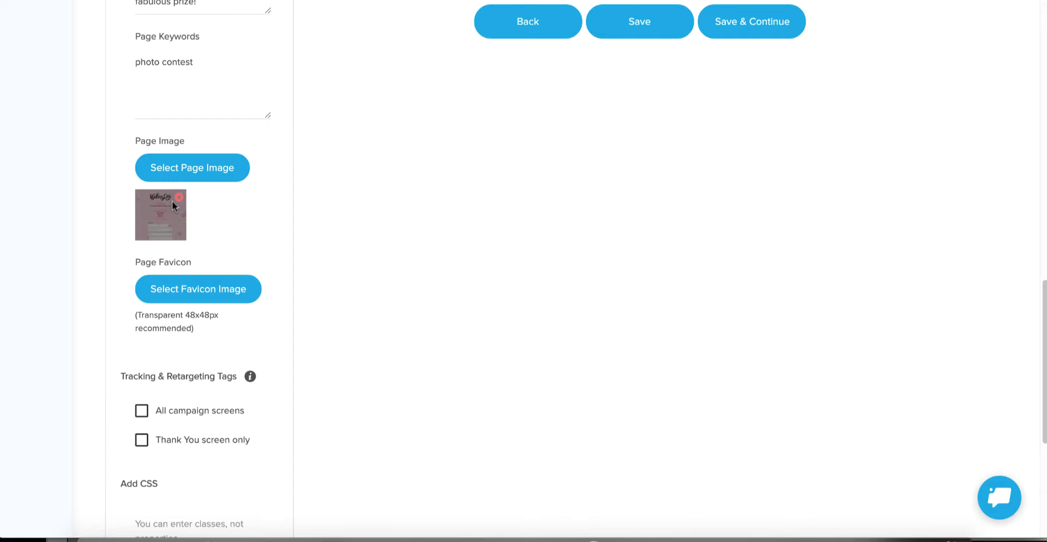
scroll(171, 216, "up", 4)
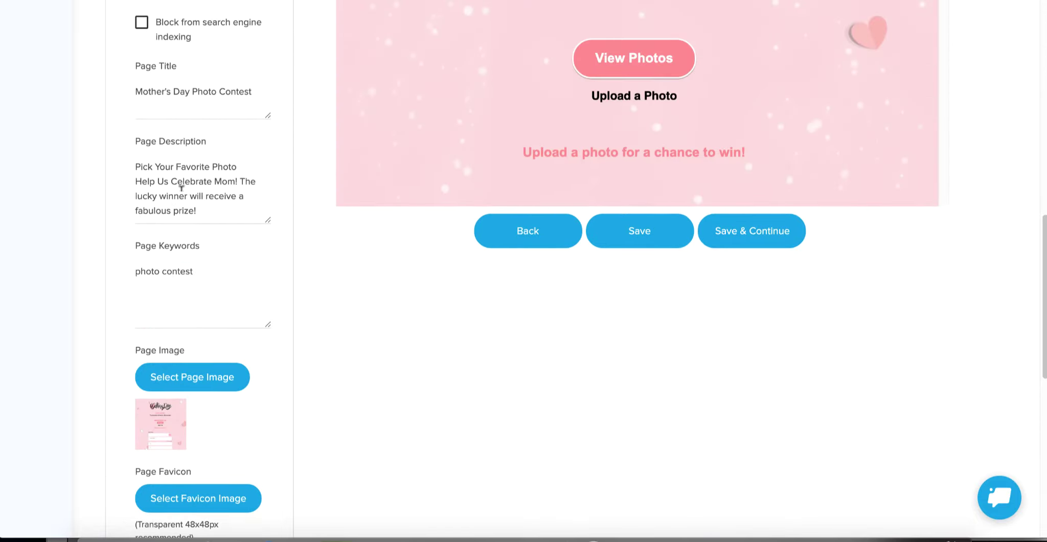
scroll(180, 184, "up", 5)
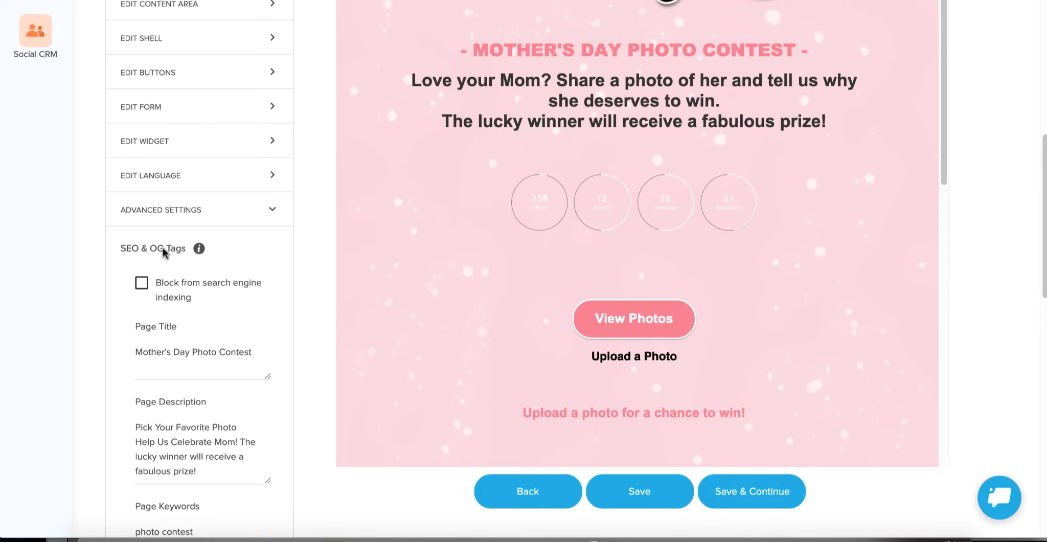
scroll(162, 247, "down", 2)
scroll(163, 248, "down", 6)
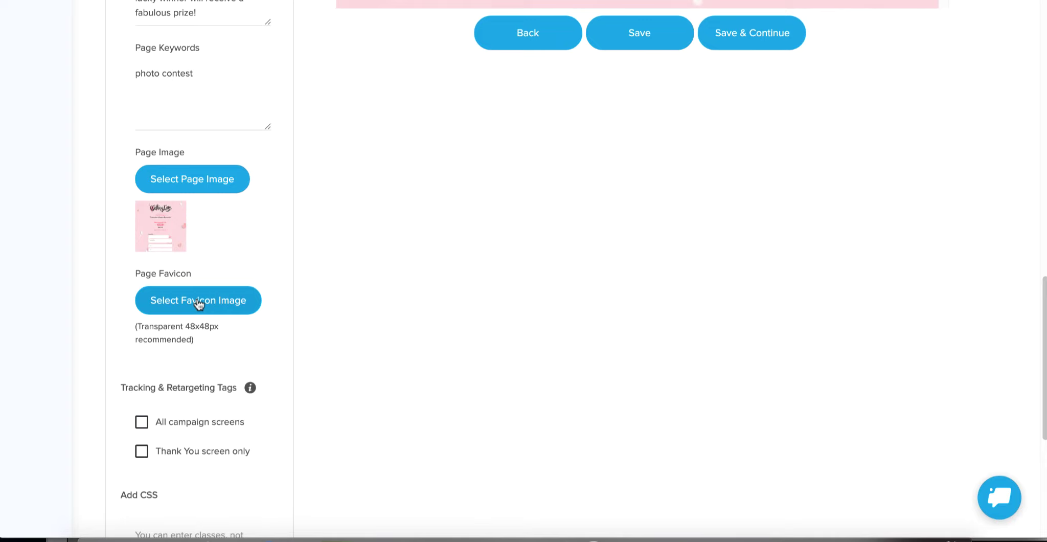
scroll(199, 302, "down", 2)
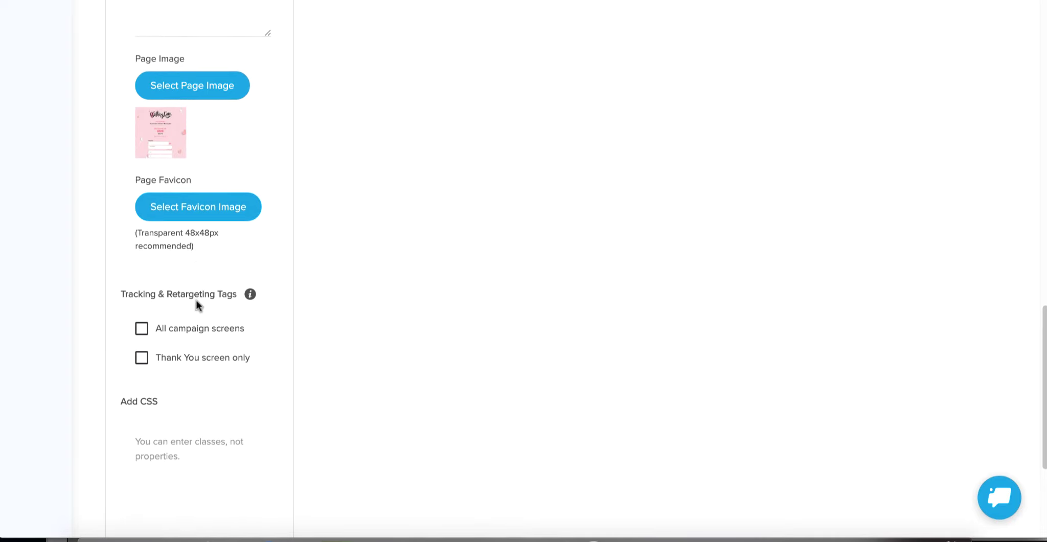
scroll(199, 306, "down", 2)
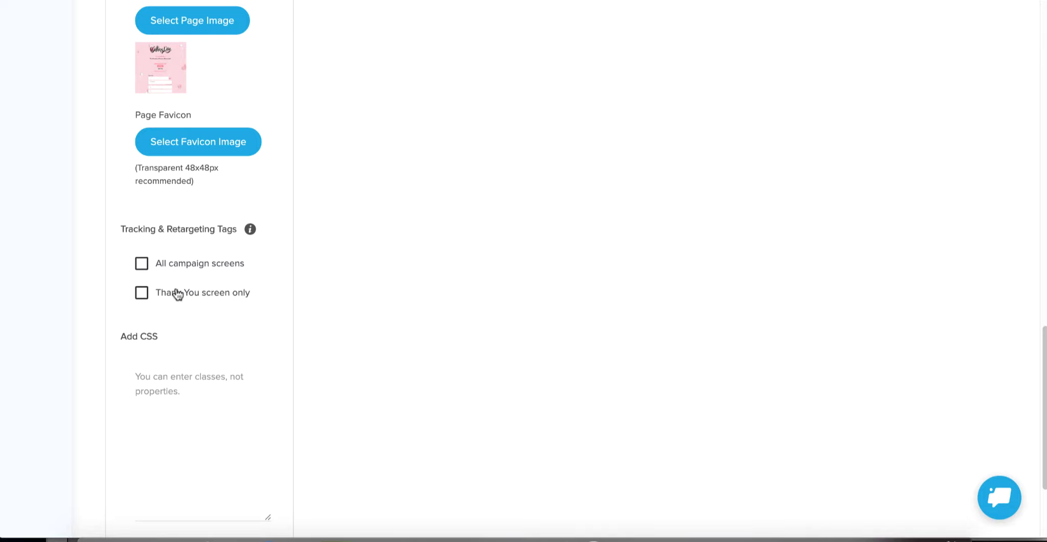
Try enabling tracking and retargeting tags for all campaign screens and for the Thank You screen only, and turn both off again.
left_click(143, 265)
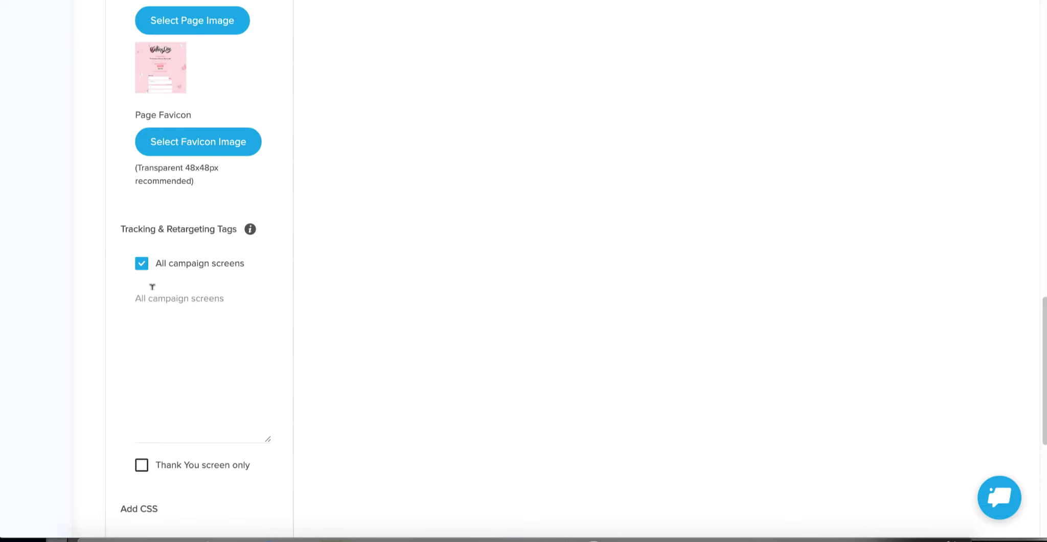
left_click(141, 467)
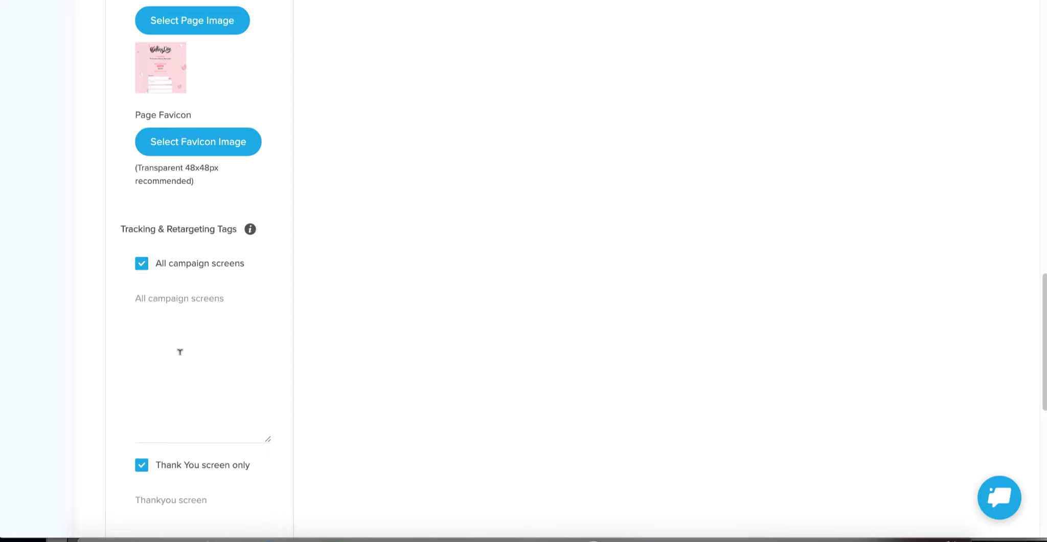
scroll(180, 350, "down", 2)
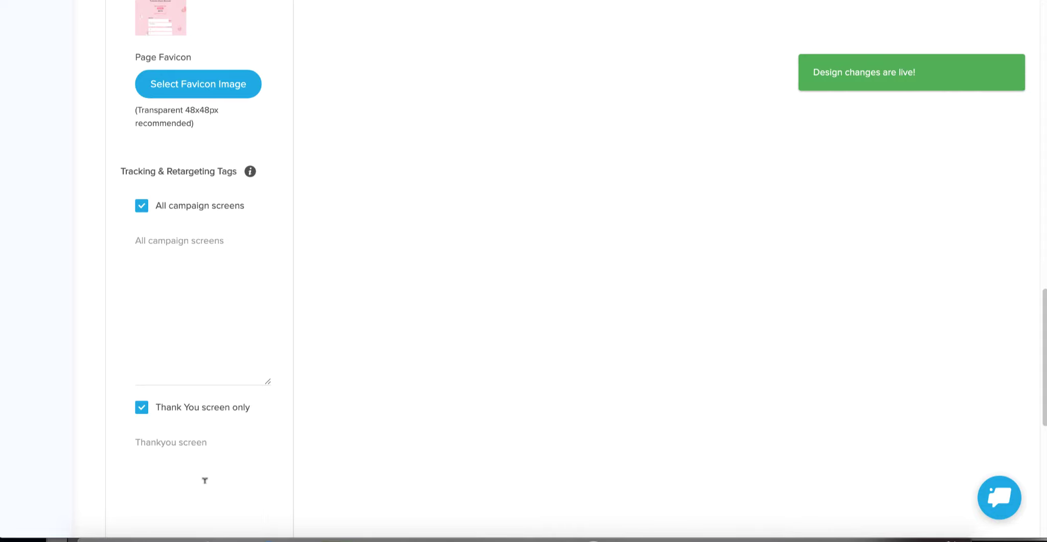
left_click(149, 414)
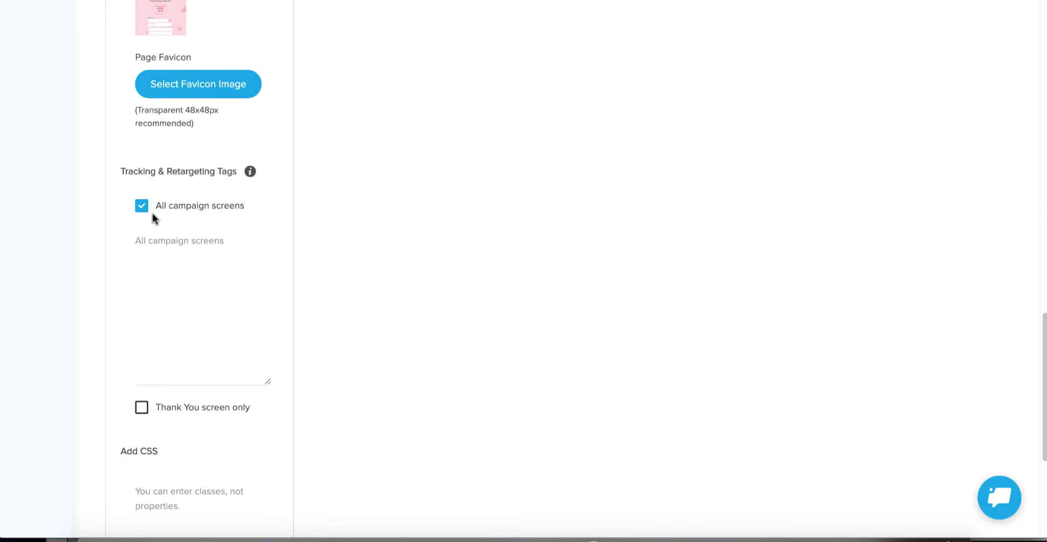
left_click(146, 210)
Look over the custom CSS and company fields at the end of the advanced settings.
scroll(161, 215, "down", 2)
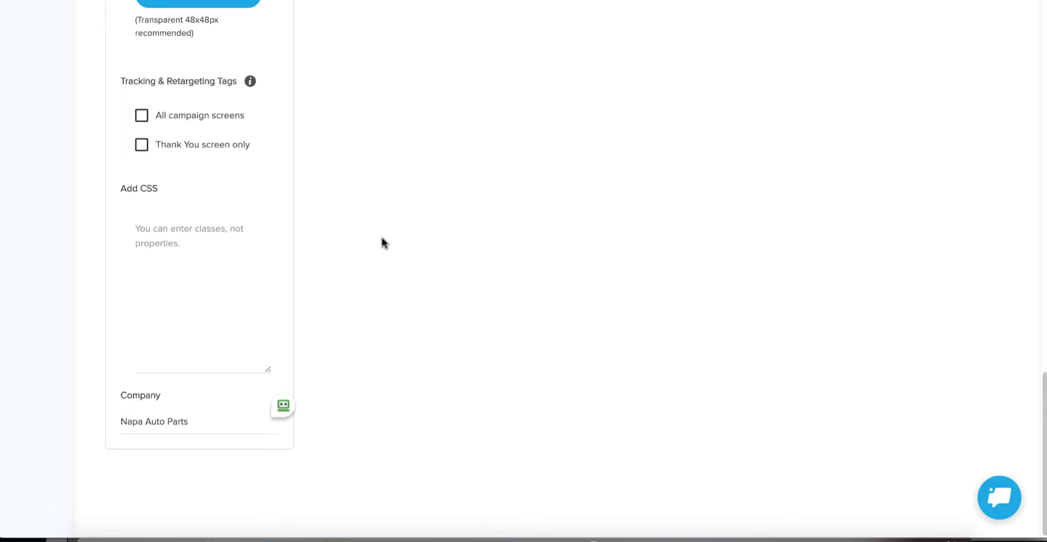
scroll(459, 216, "up", 12)
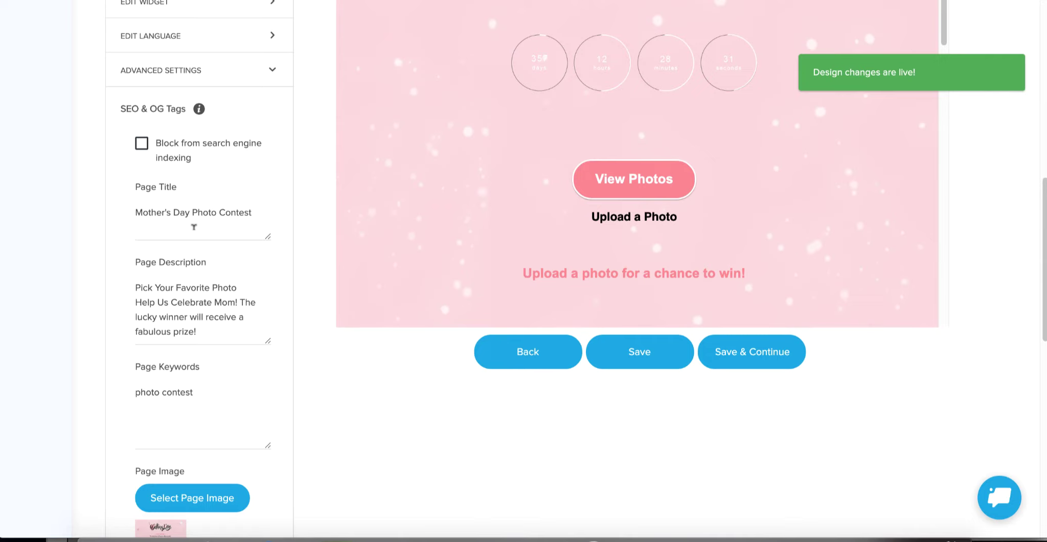
mouse_move(592, 244)
mouse_move(627, 214)
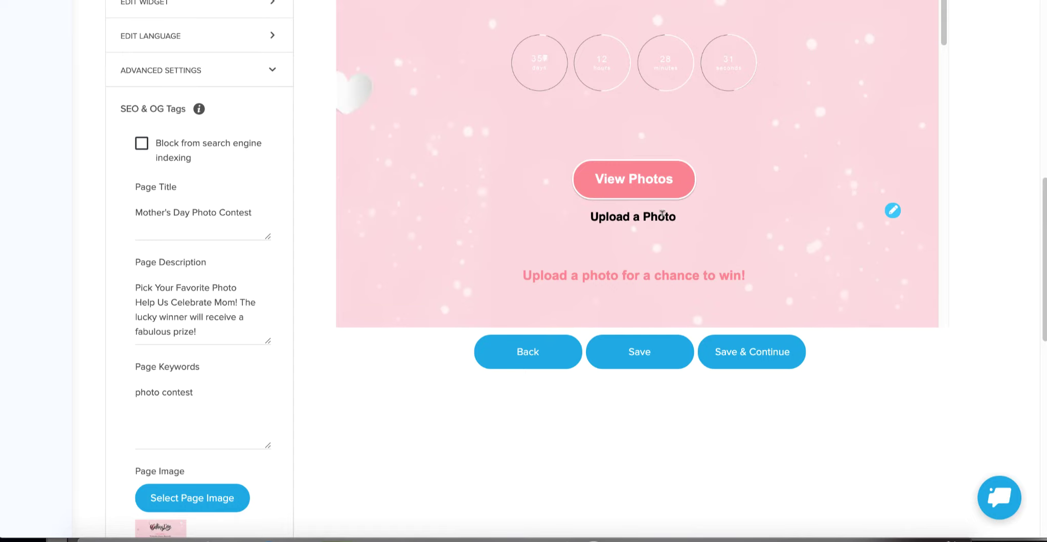
scroll(242, 248, "down", 10)
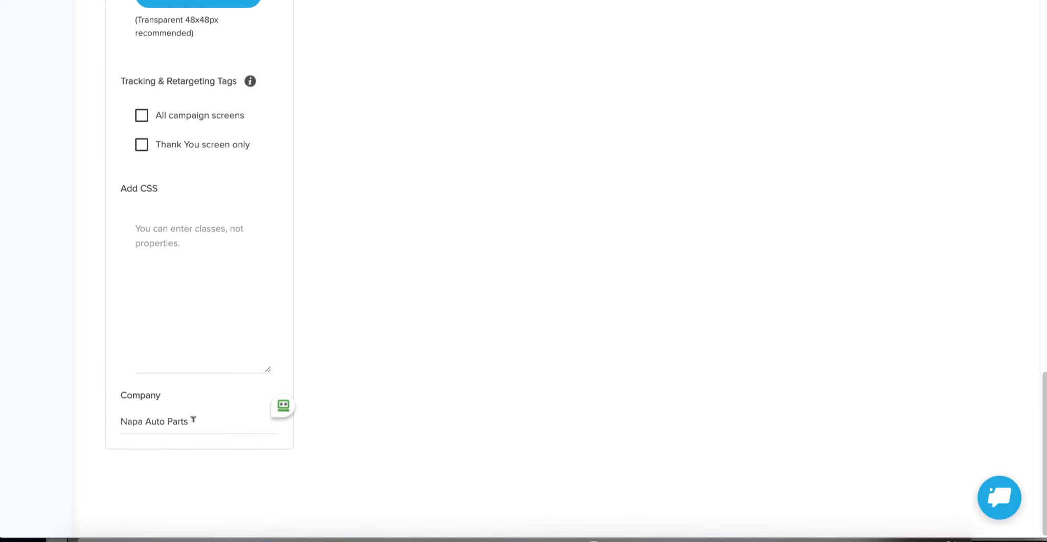
Open the Thank You screen's design and review its confirmation message and the comment and share section.
scroll(194, 425, "up", 20)
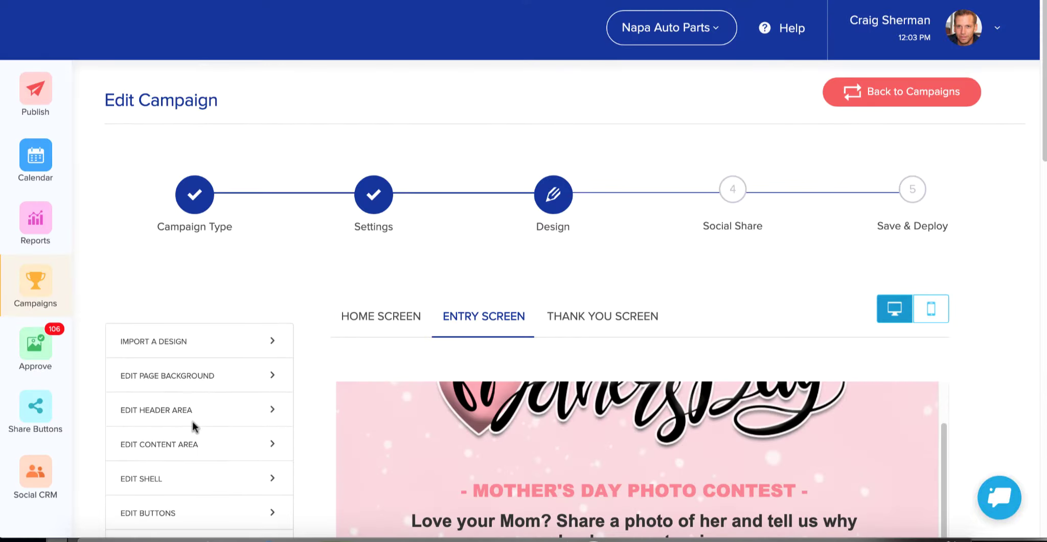
left_click(622, 319)
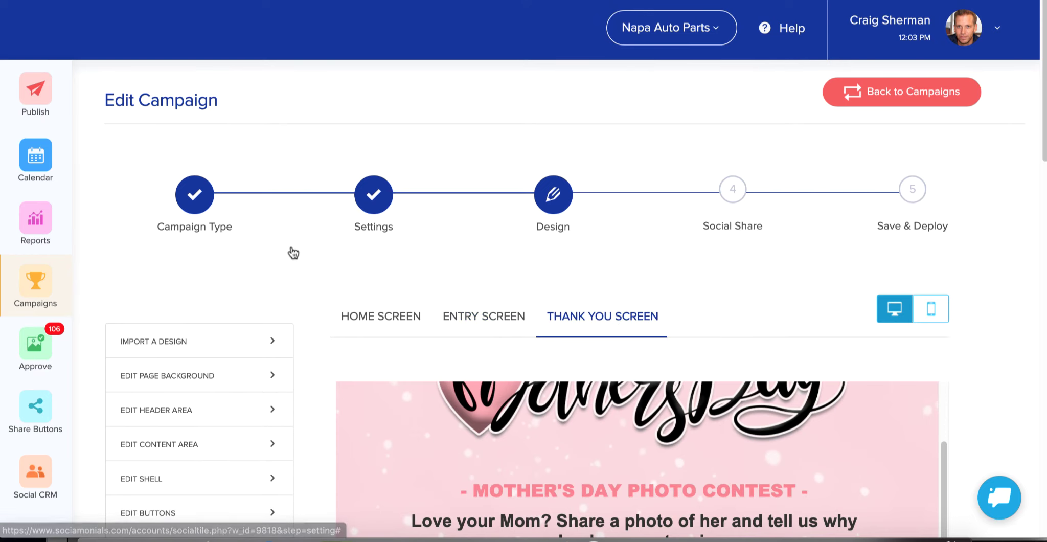
scroll(293, 253, "down", 10)
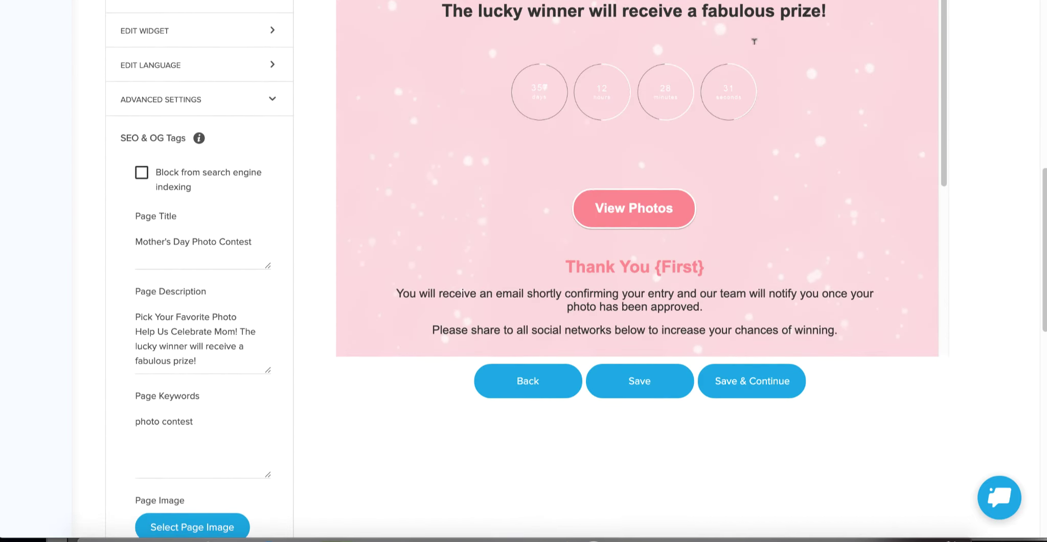
scroll(713, 151, "down", 1)
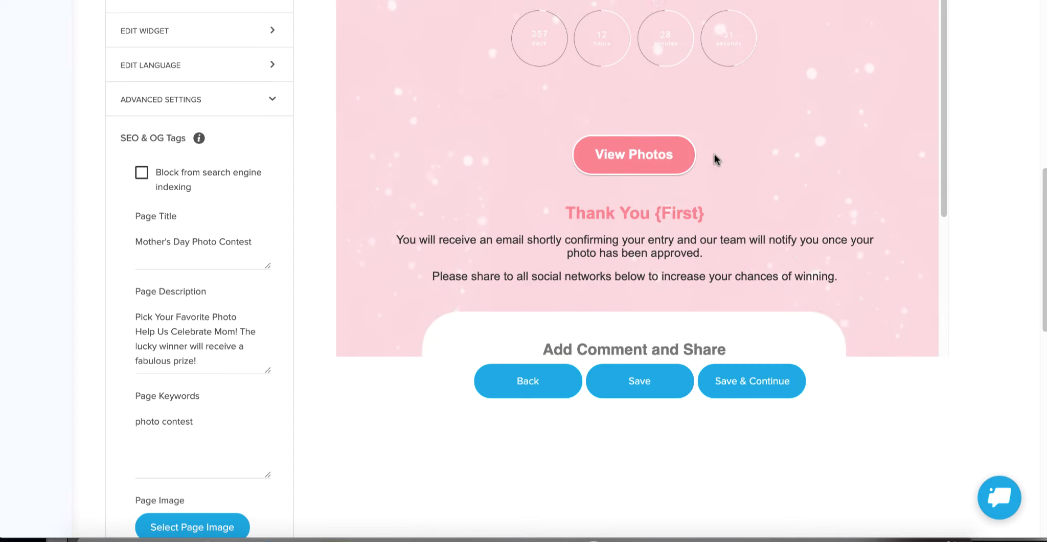
scroll(716, 157, "down", 3)
scroll(728, 139, "up", 2)
scroll(588, 118, "down", 1)
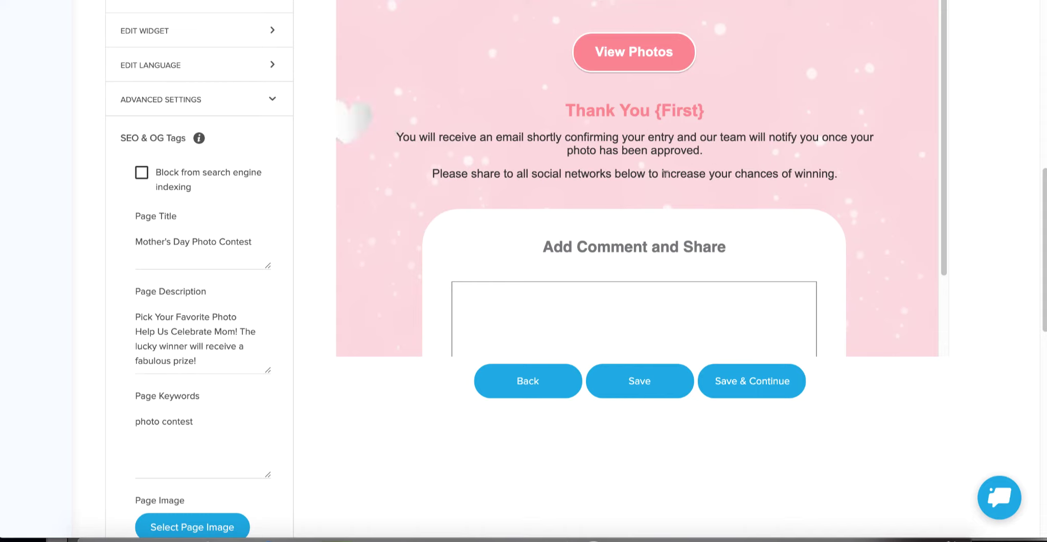
scroll(665, 171, "down", 2)
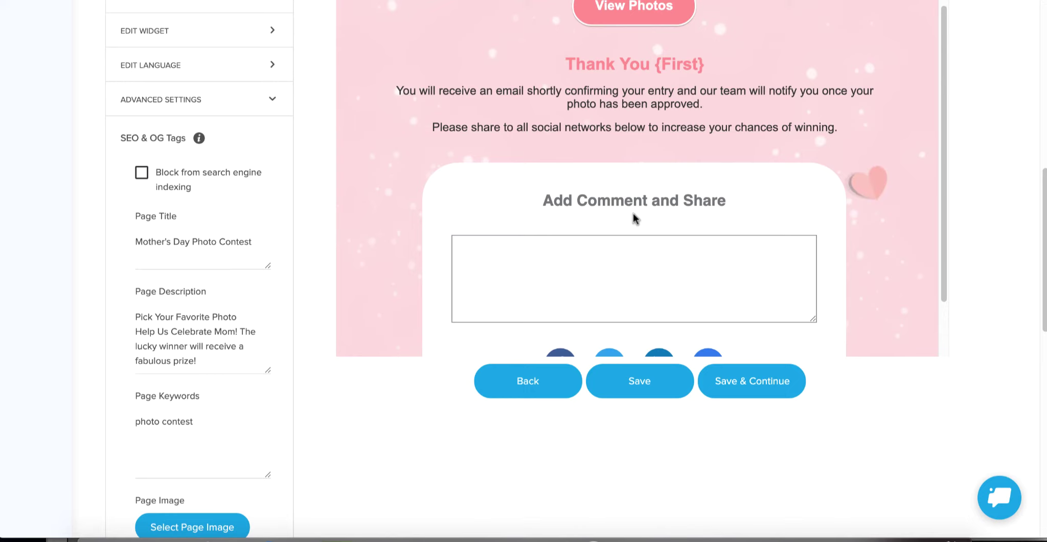
scroll(744, 261, "down", 1)
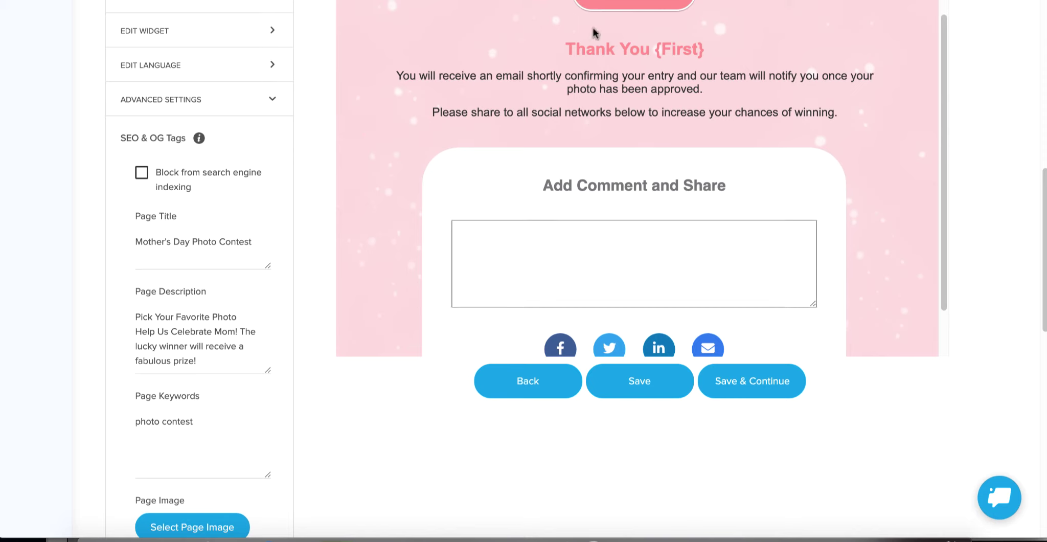
left_click(635, 82)
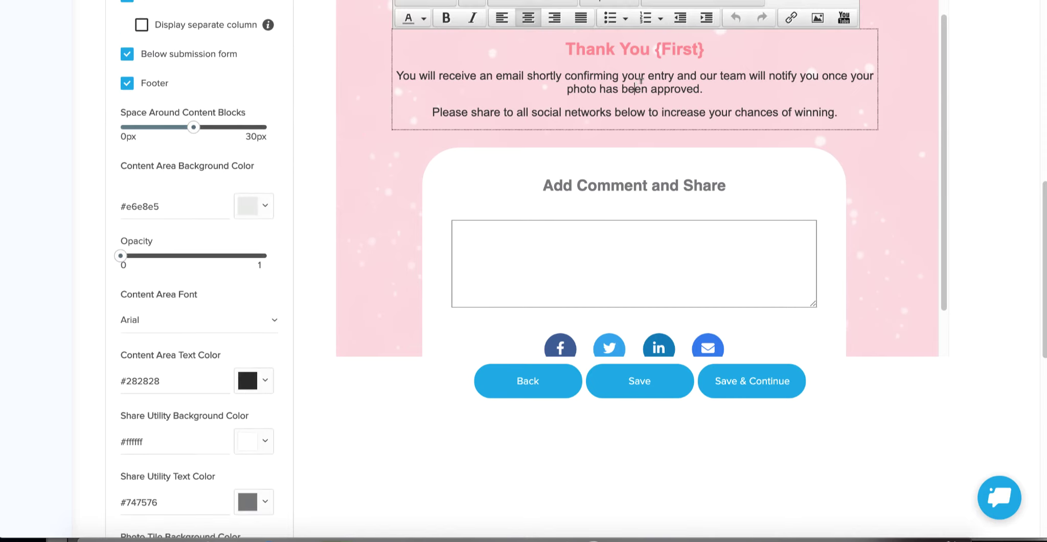
left_click(734, 85)
key("ctrl+Home")
type("Thank")
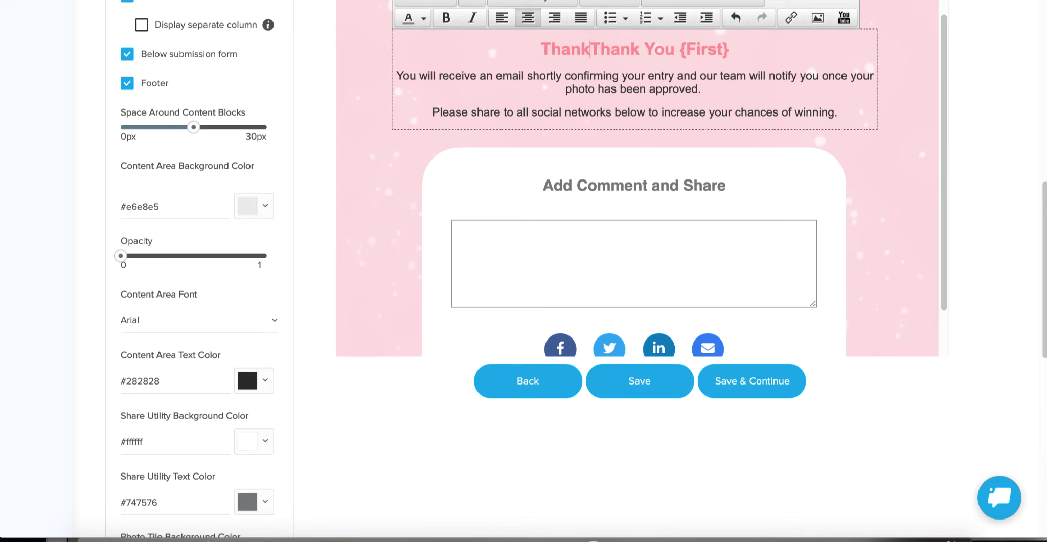
key("BackSpace")
key("BackSpace")
key("BackSpace")
key("BackSpace")
key("BackSpace")
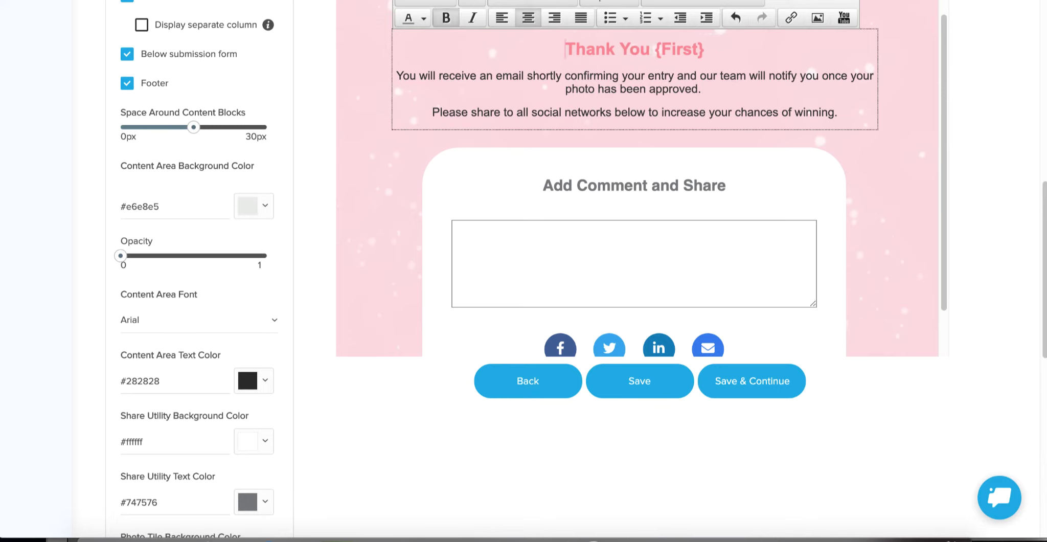
Add "Thank you!" after the photo approval sentence in the Thank You screen's message.
left_click(736, 87)
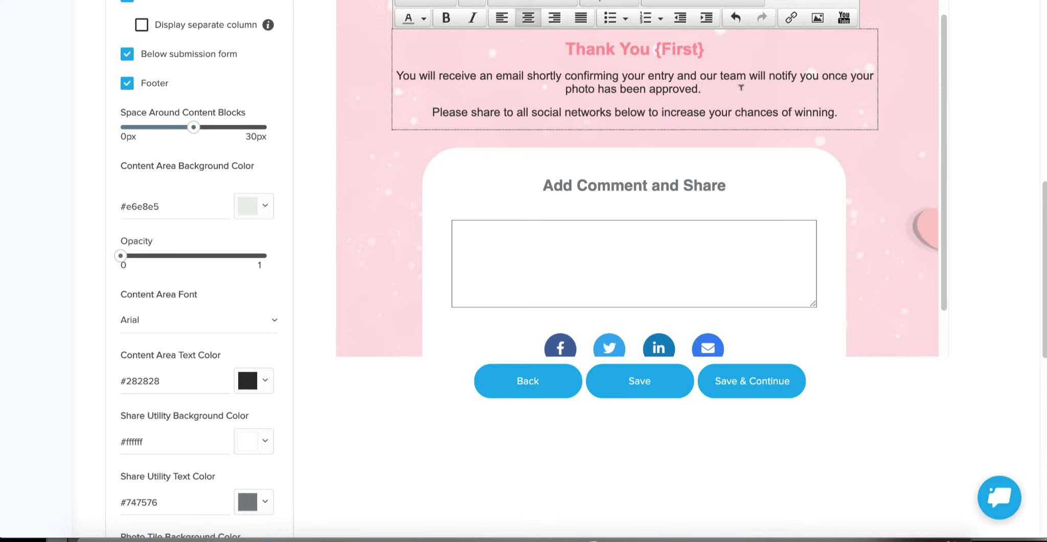
type("Thank you!")
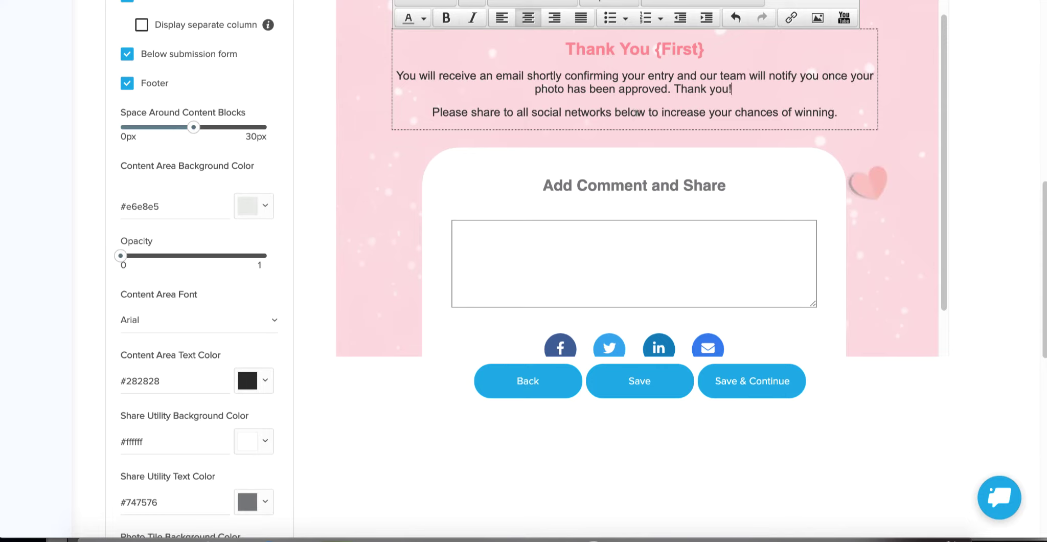
scroll(636, 112, "down", 3)
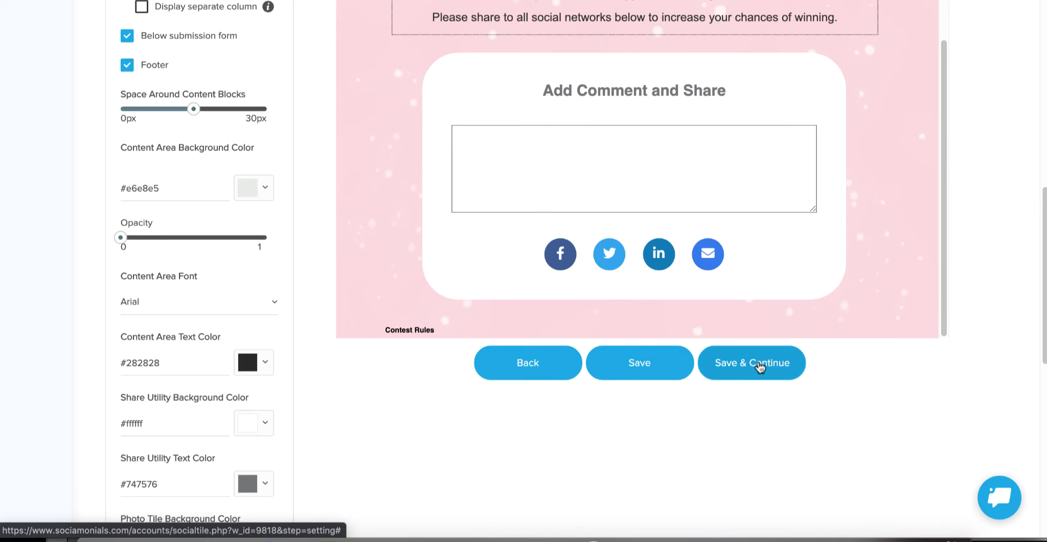
Preview the Thank You screen in the mobile view and proceed to the campaign's Social Share stage.
scroll(1011, 262, "up", 8)
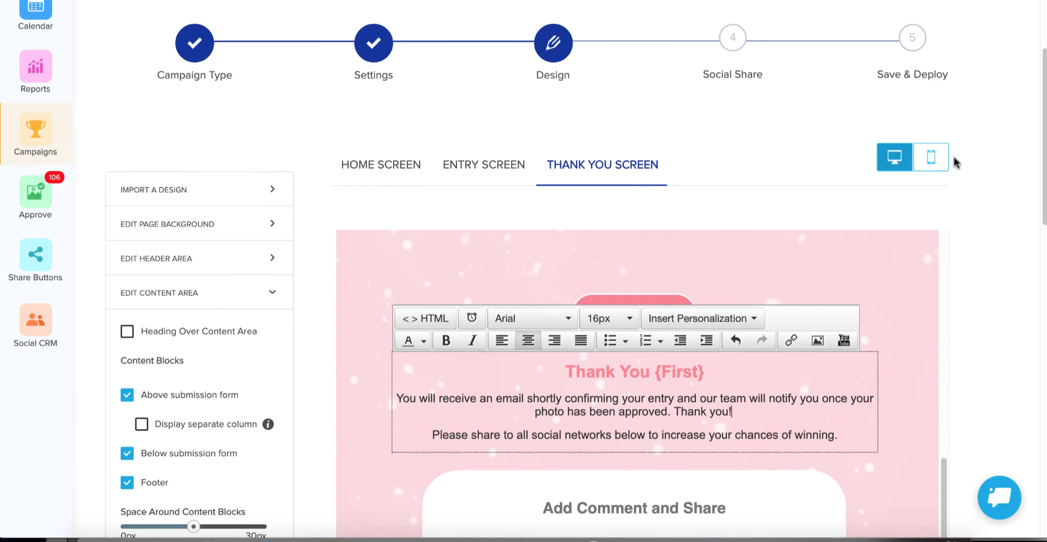
left_click(932, 158)
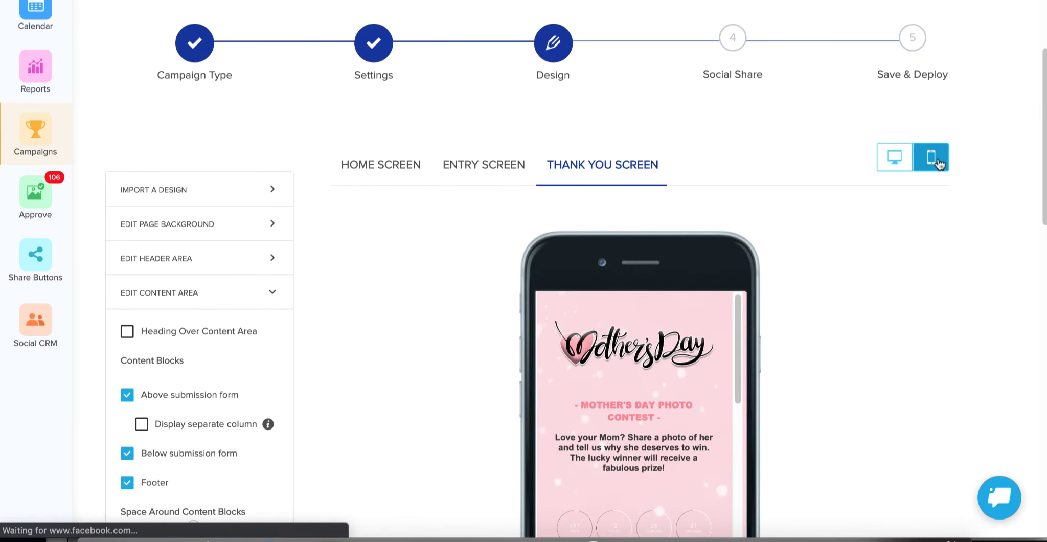
scroll(871, 333, "down", 2)
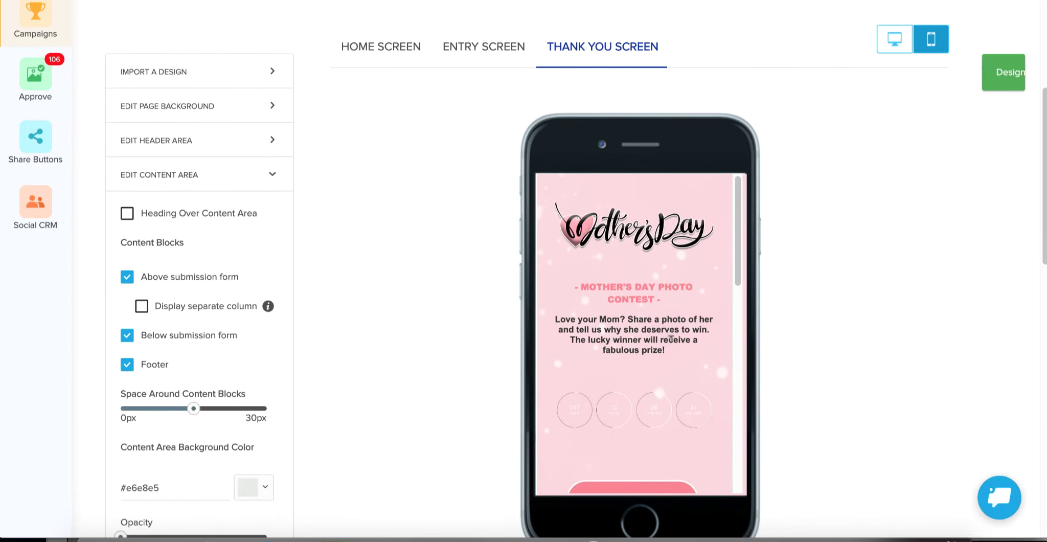
scroll(716, 335, "up", 3)
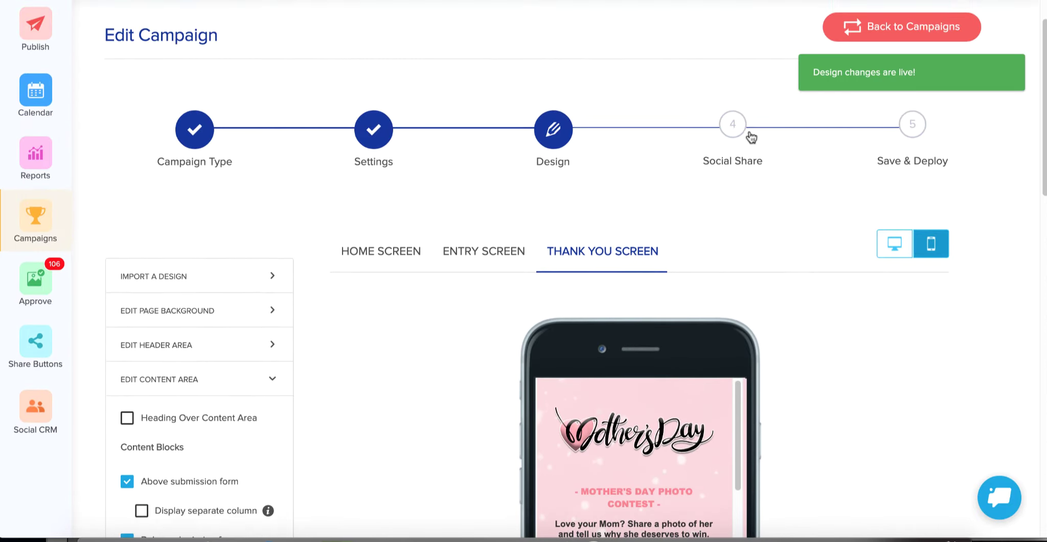
left_click(733, 128)
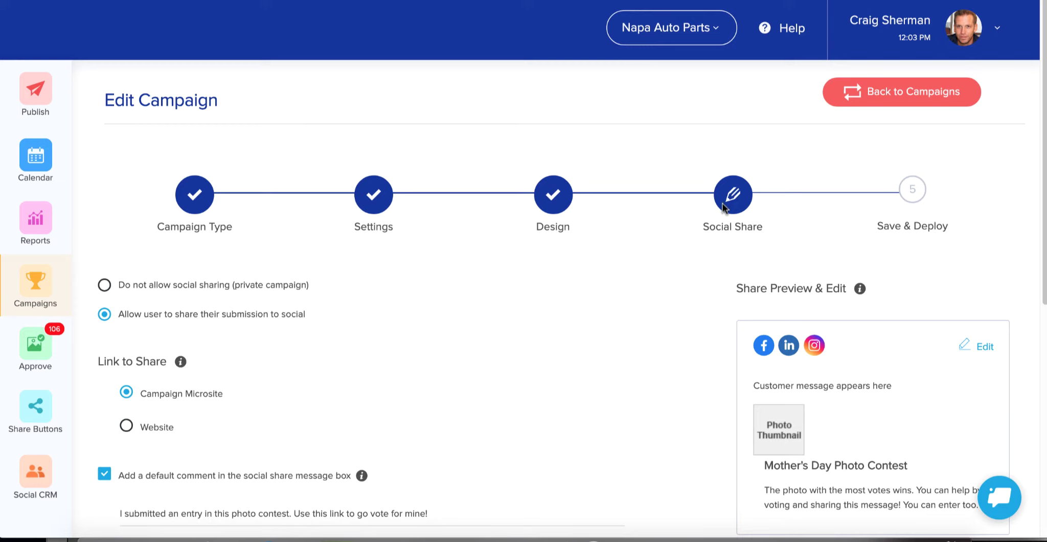
Open the Facebook, LinkedIn and Instagram share preview for editing and examine its LinkedIn link title.
scroll(565, 286, "down", 1)
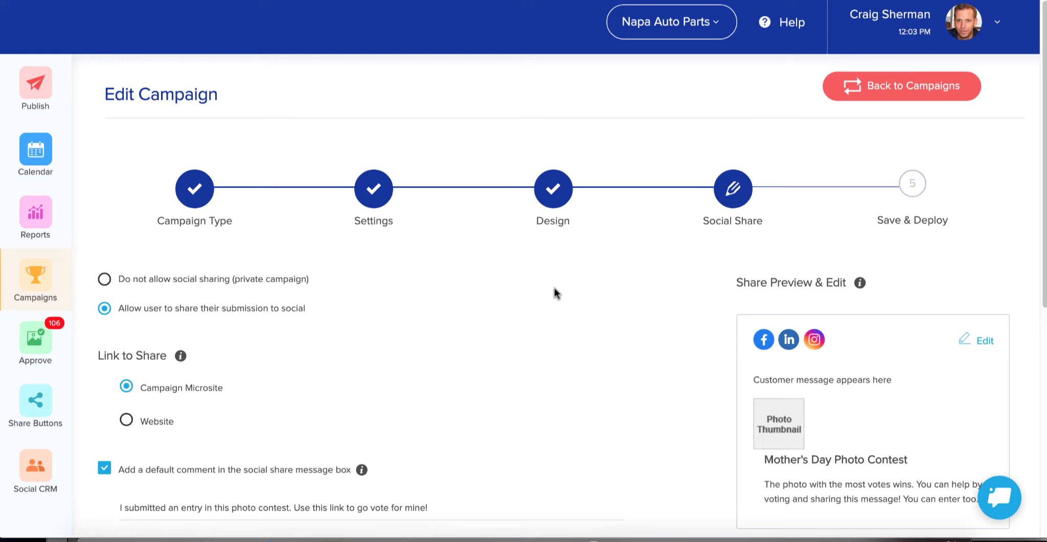
scroll(555, 287, "down", 1)
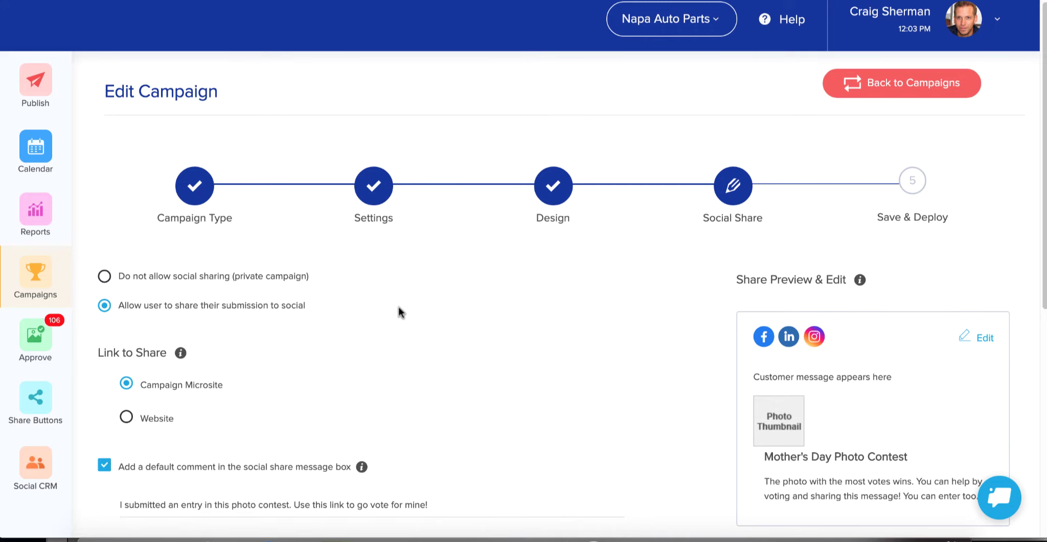
scroll(603, 297, "down", 2)
scroll(604, 298, "down", 3)
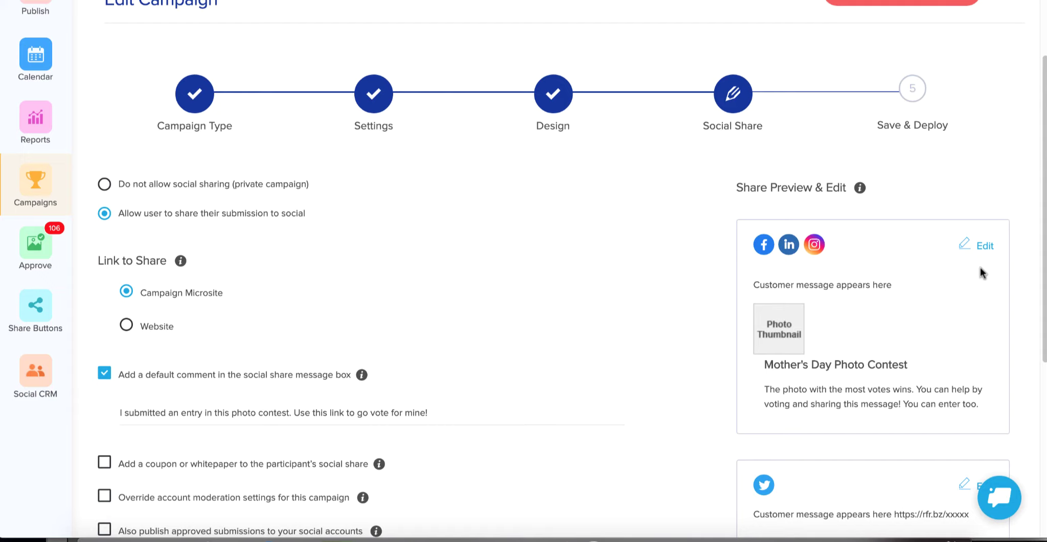
scroll(980, 267, "down", 3)
left_click(985, 120)
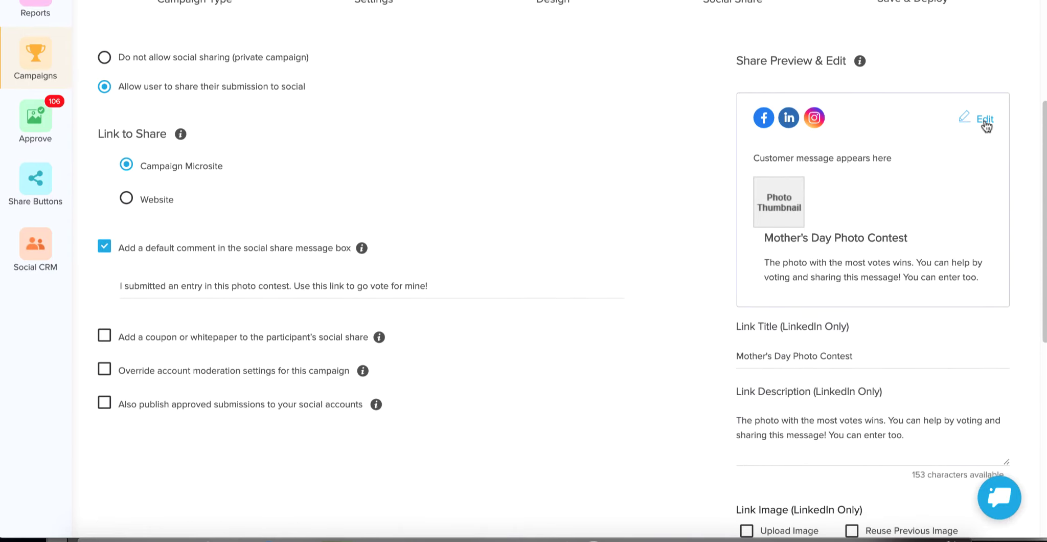
scroll(963, 148, "down", 1)
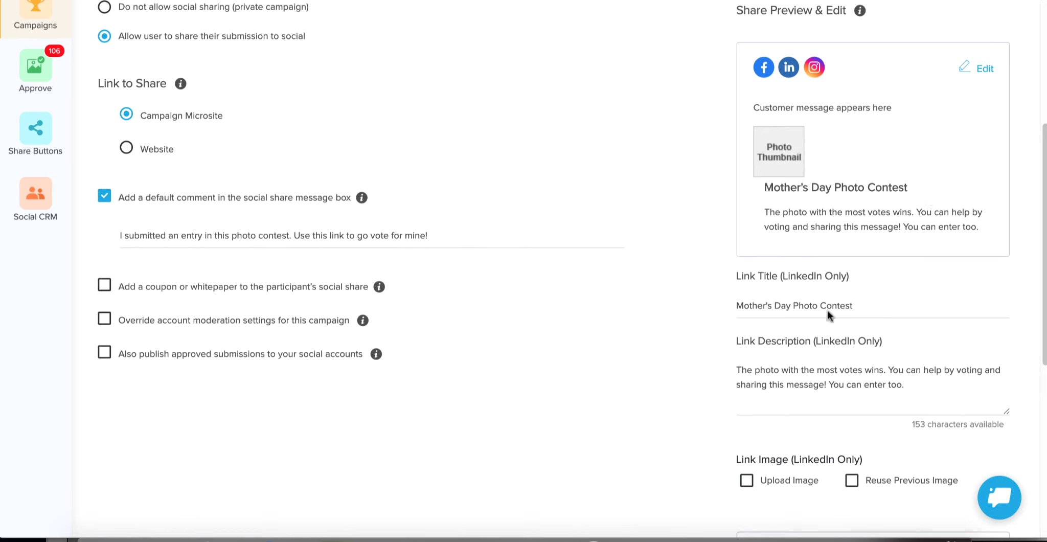
left_click(862, 302)
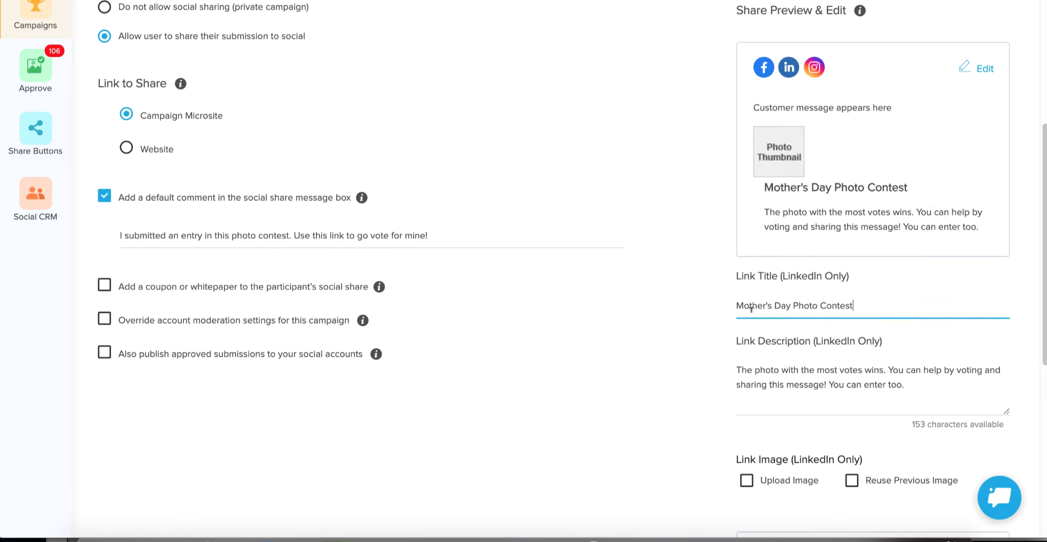
Review the LinkedIn link description and image options, and switch to editing the Twitter share preview.
scroll(836, 364, "down", 3)
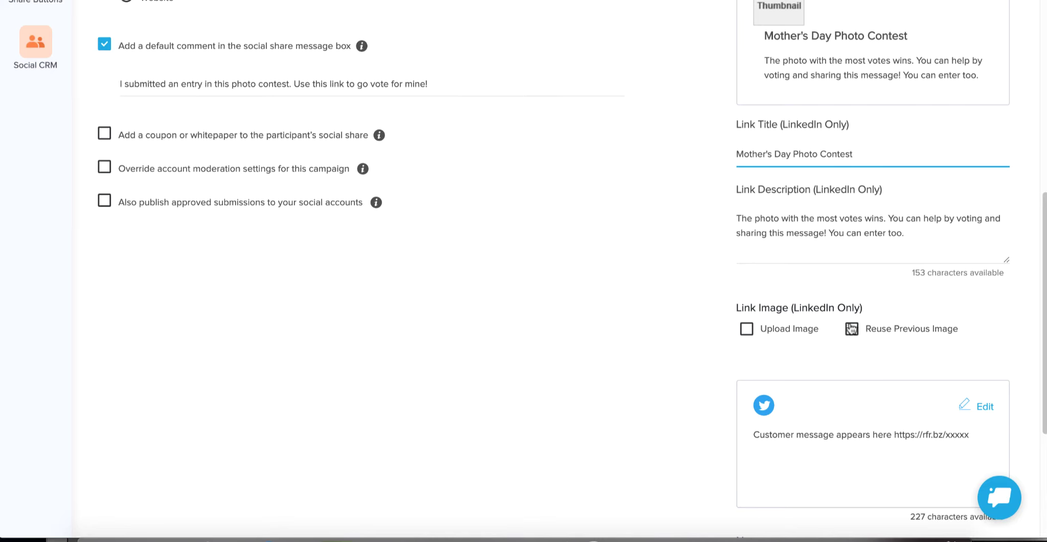
scroll(853, 329, "up", 1)
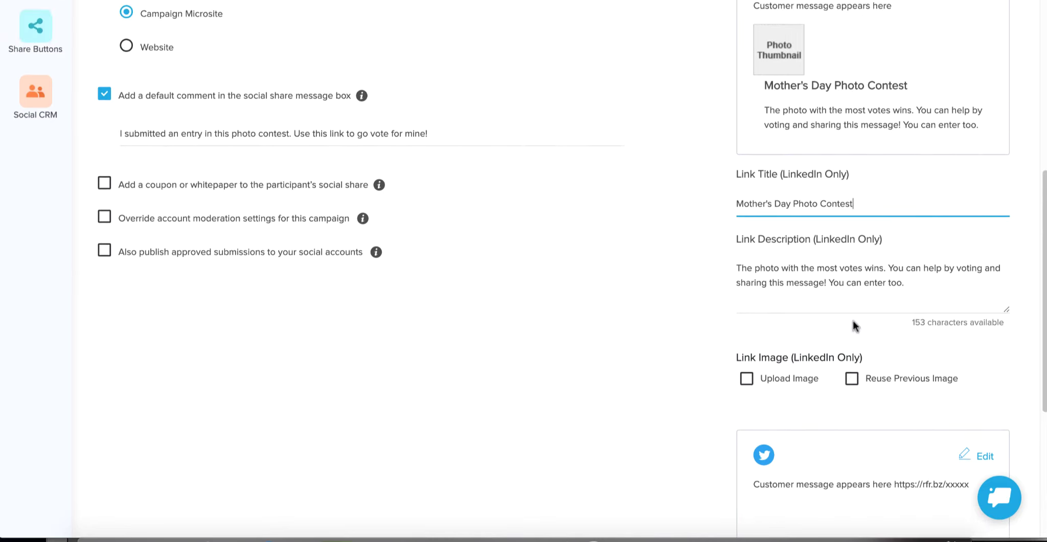
scroll(854, 328, "up", 2)
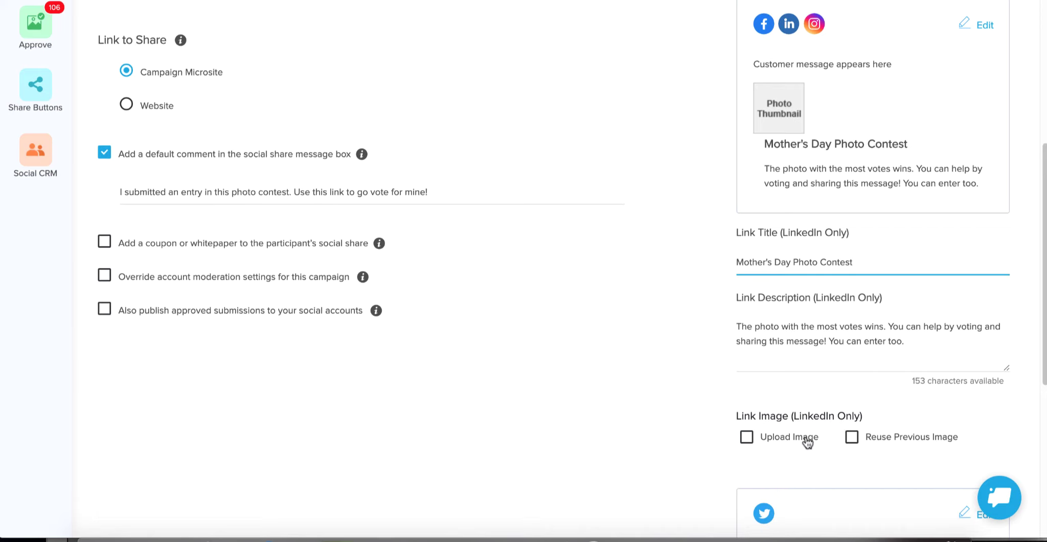
scroll(811, 255, "up", 1)
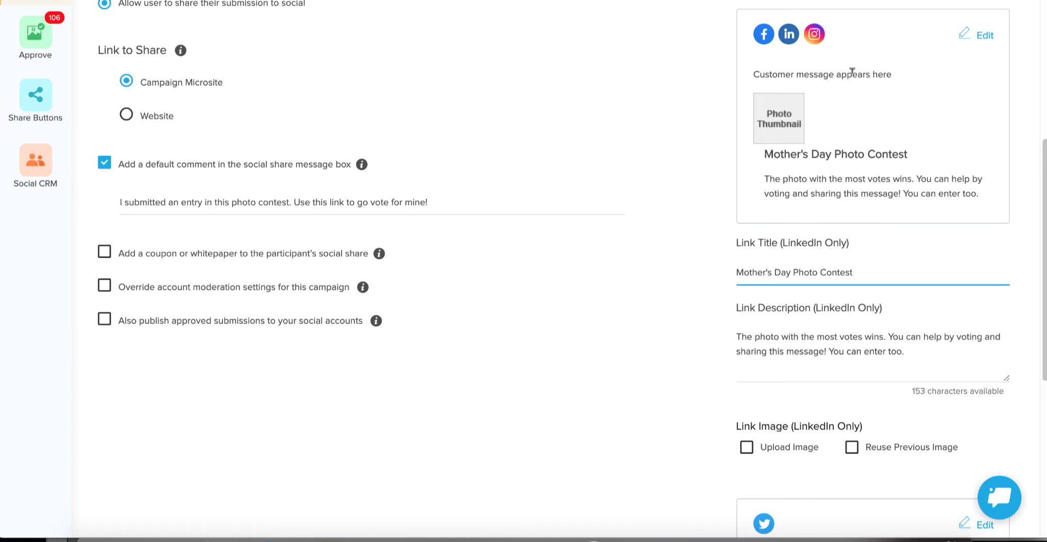
left_click(985, 36)
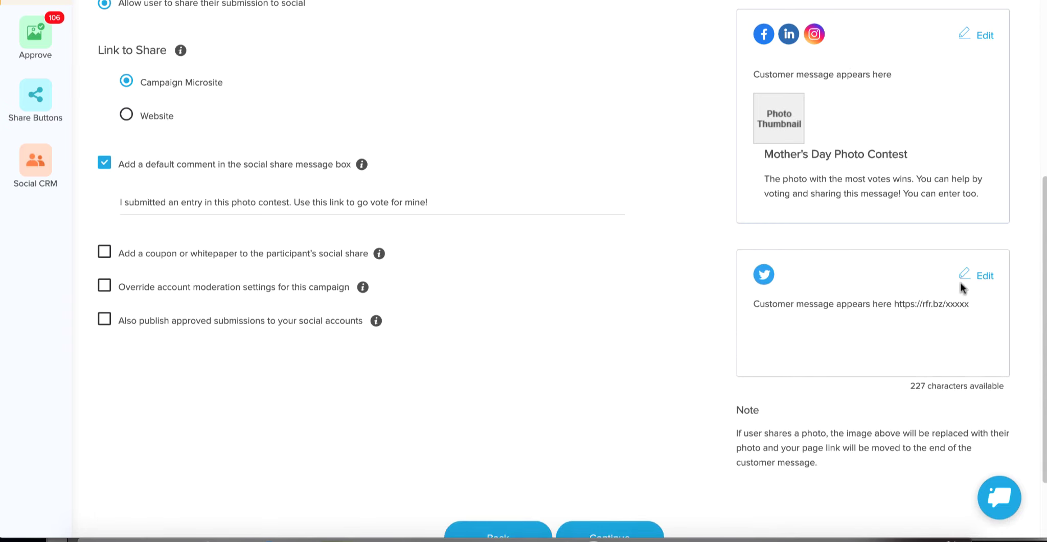
left_click(985, 276)
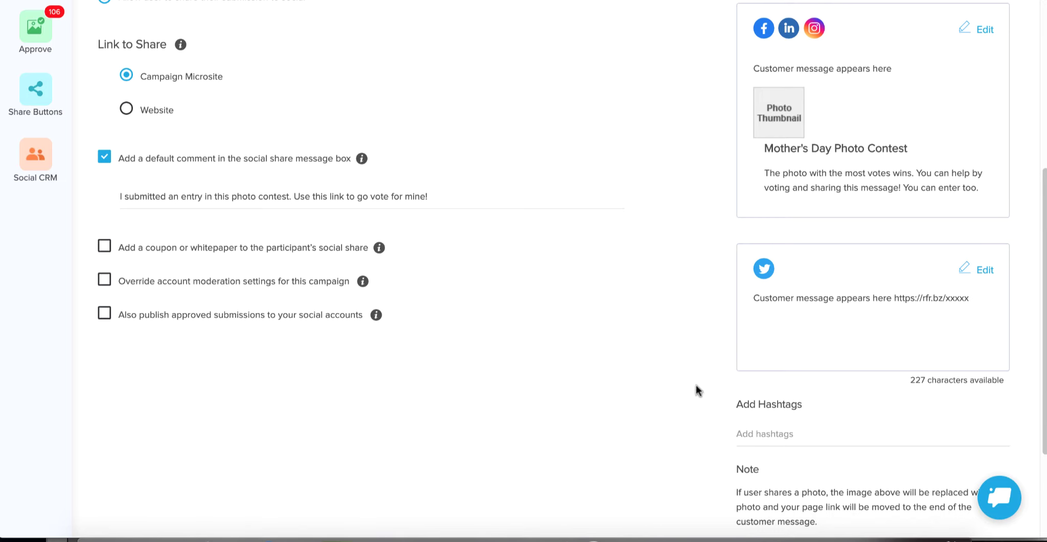
Try Website as the link to share and return the choice to Campaign Microsite.
scroll(696, 386, "up", 1)
scroll(676, 402, "up", 2)
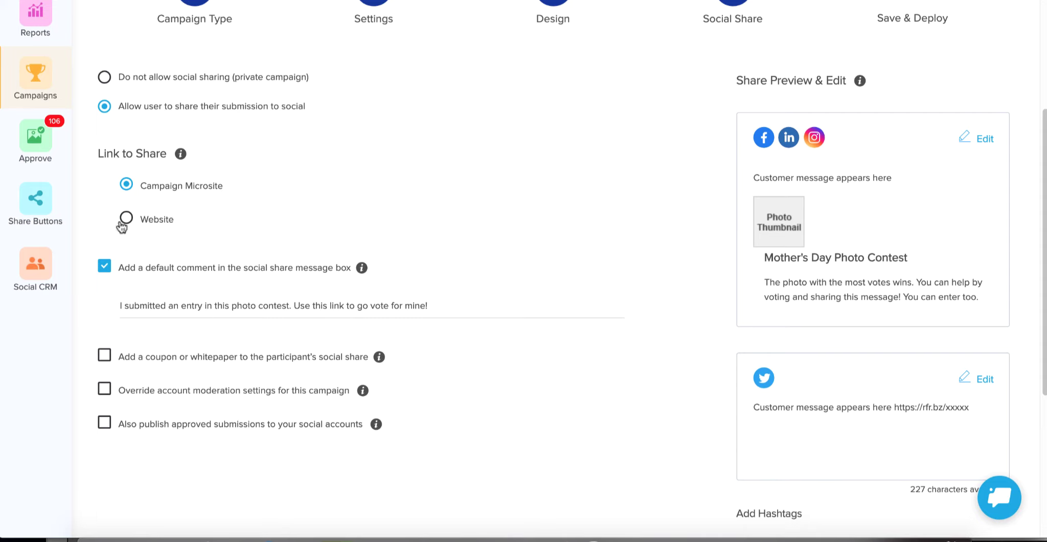
left_click(127, 222)
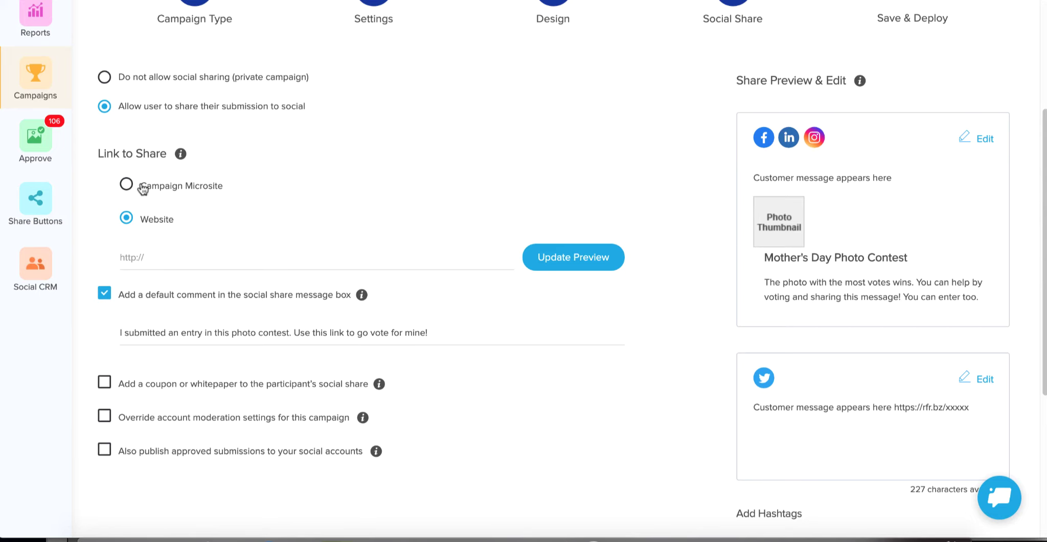
left_click(127, 185)
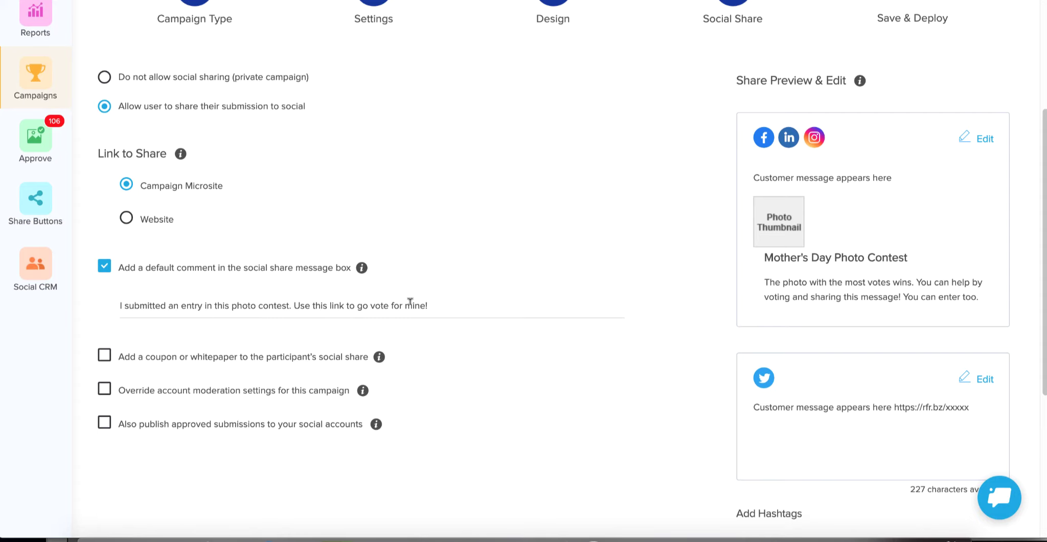
Try adding a coupon or whitepaper to the participant's social share, review its link and call-to-action fields, and disable it again.
left_click(104, 356)
scroll(101, 361, "down", 1)
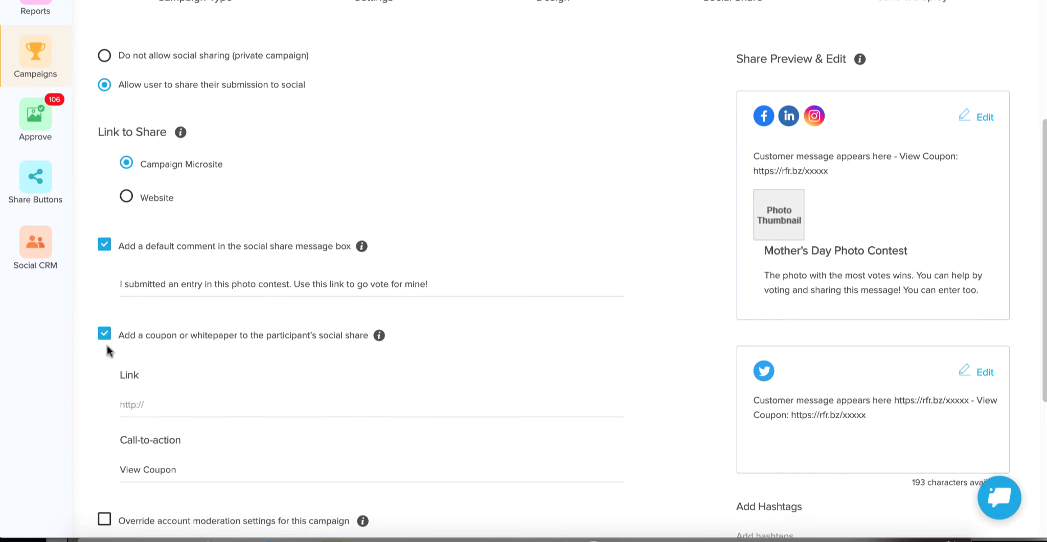
scroll(107, 353, "down", 1)
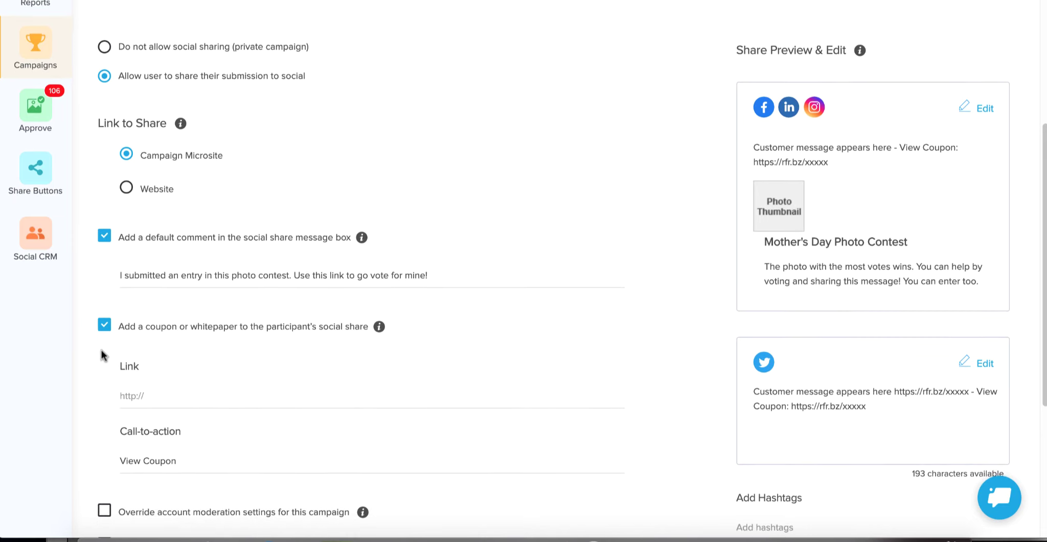
scroll(102, 350, "down", 1)
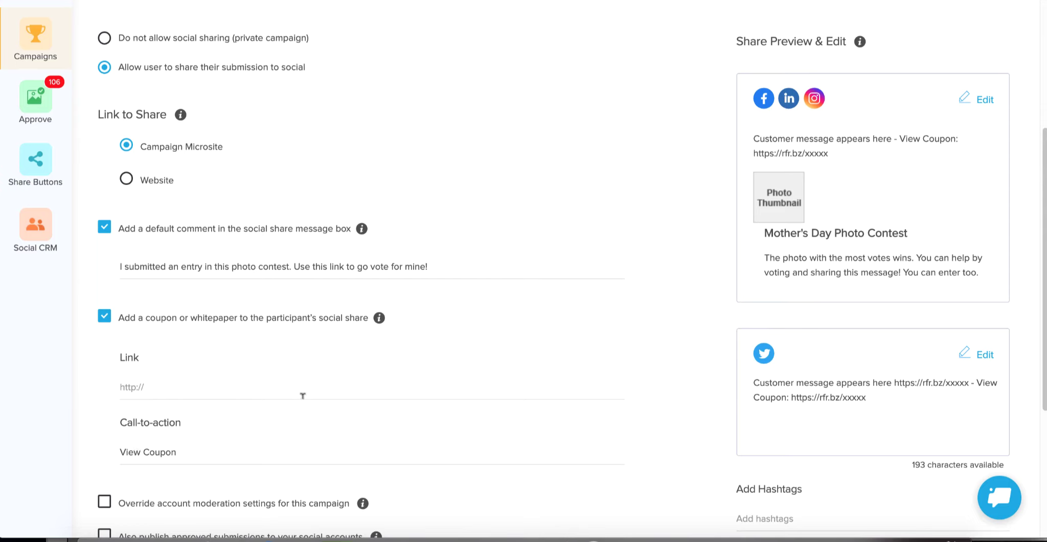
left_click(105, 318)
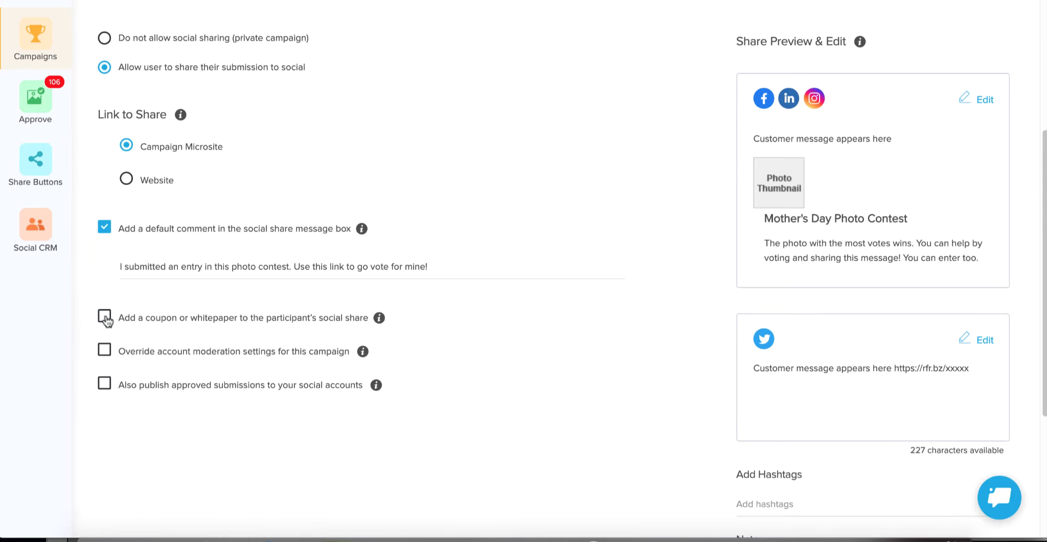
Override the account moderation settings for this campaign with One-click Moderation.
left_click(105, 352)
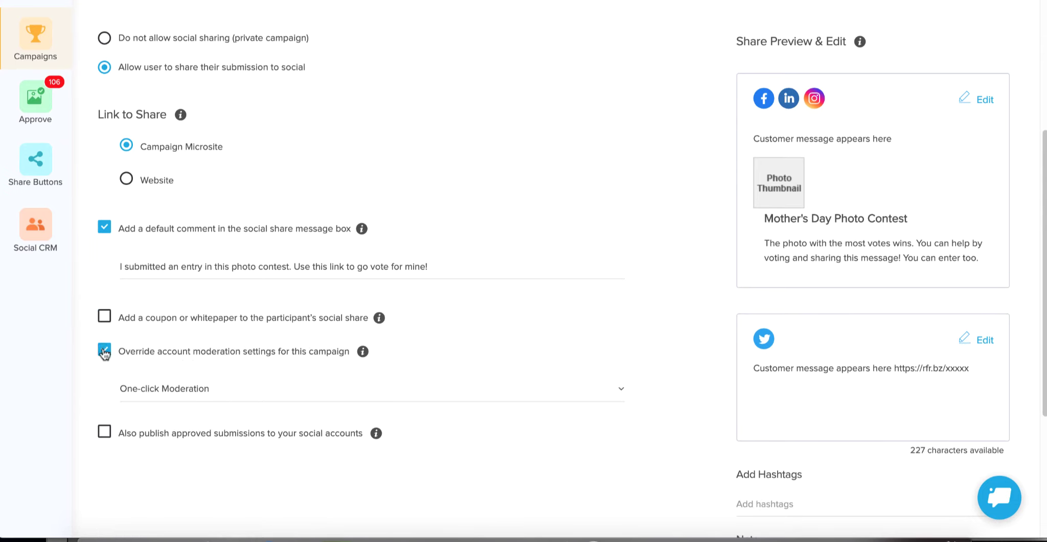
left_click(184, 391)
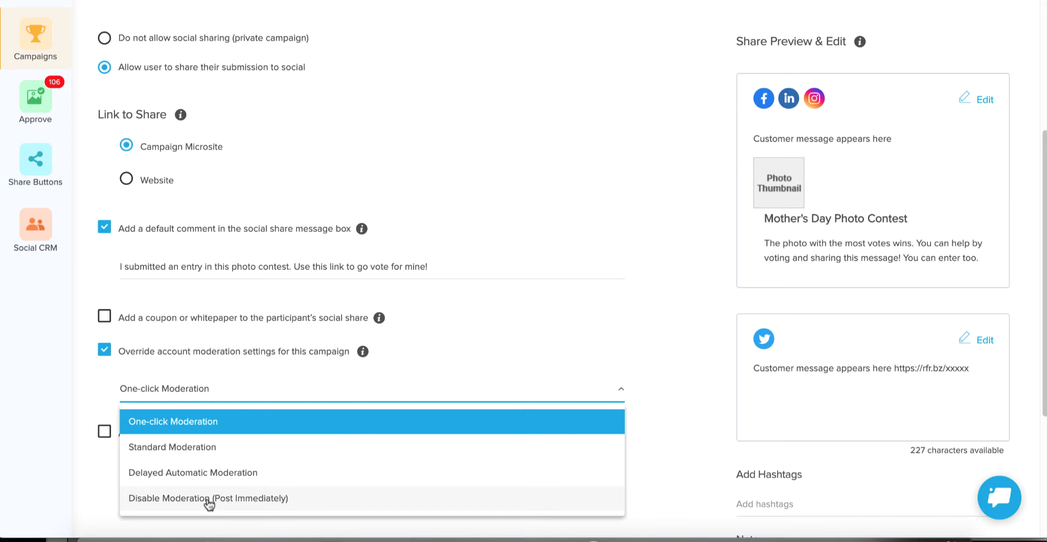
left_click(189, 423)
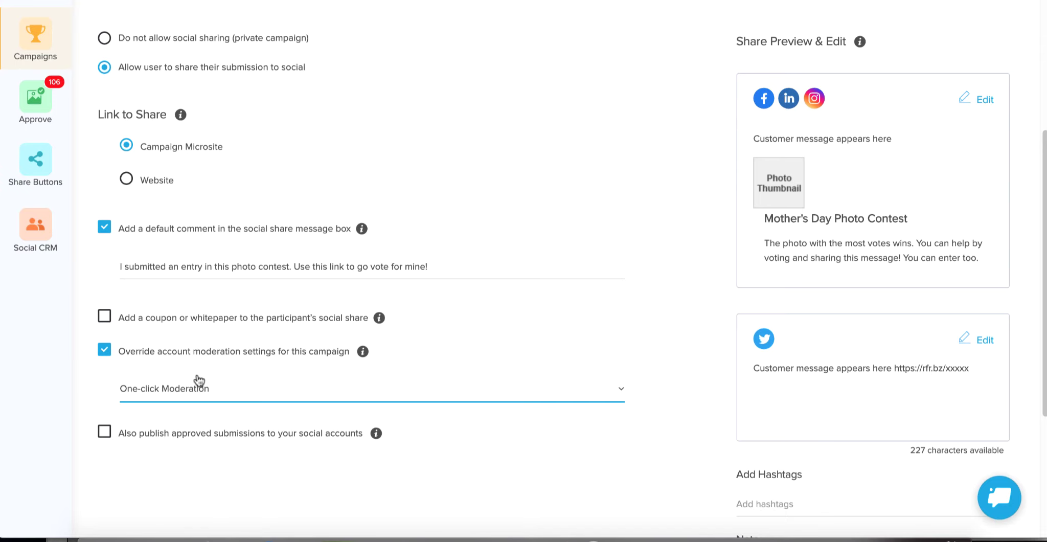
Enable publishing approved submissions to the social accounts and browse the accounts available for selection.
left_click(104, 432)
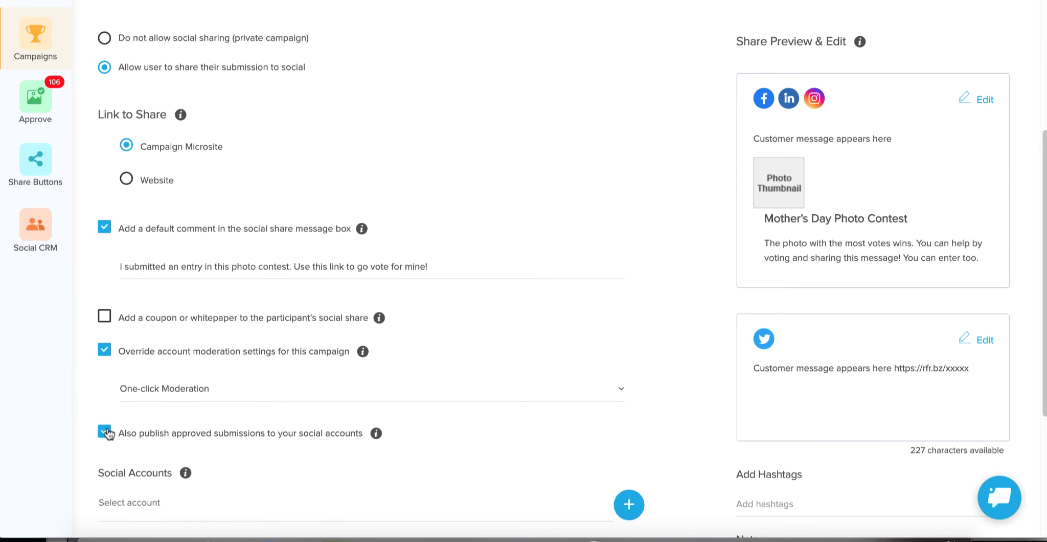
scroll(113, 432, "down", 1)
scroll(112, 425, "down", 2)
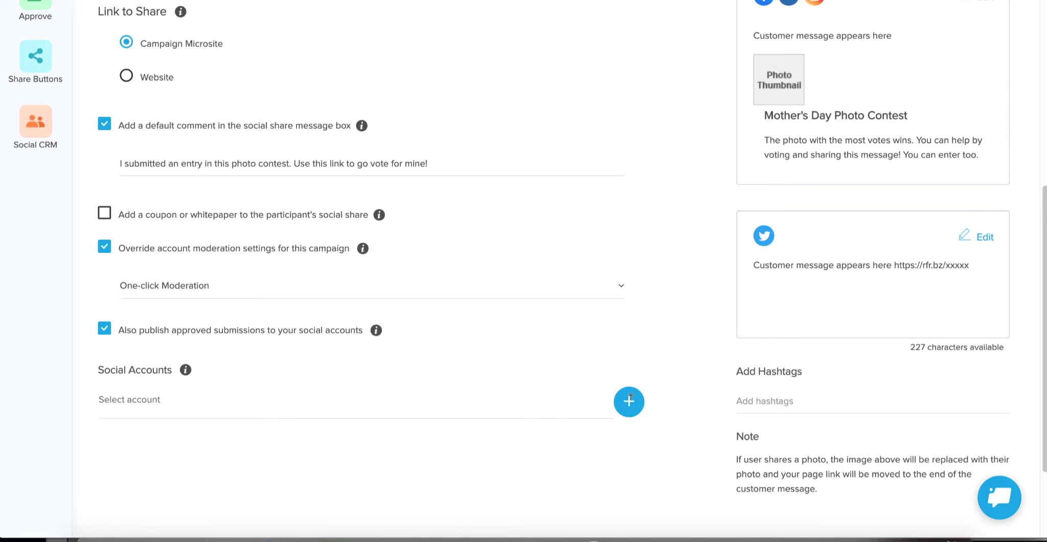
left_click(632, 405)
scroll(461, 328, "down", 1)
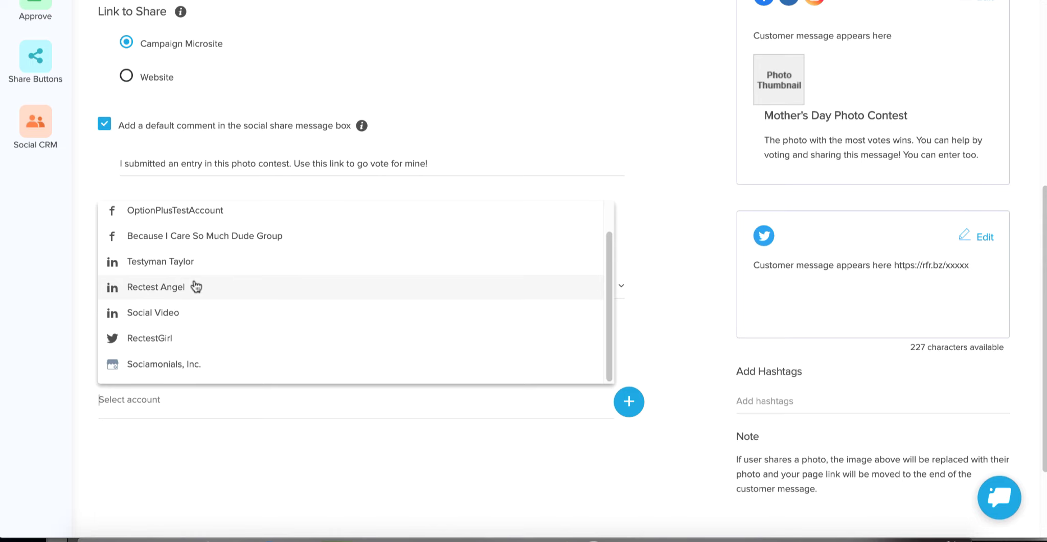
scroll(197, 273, "up", 1)
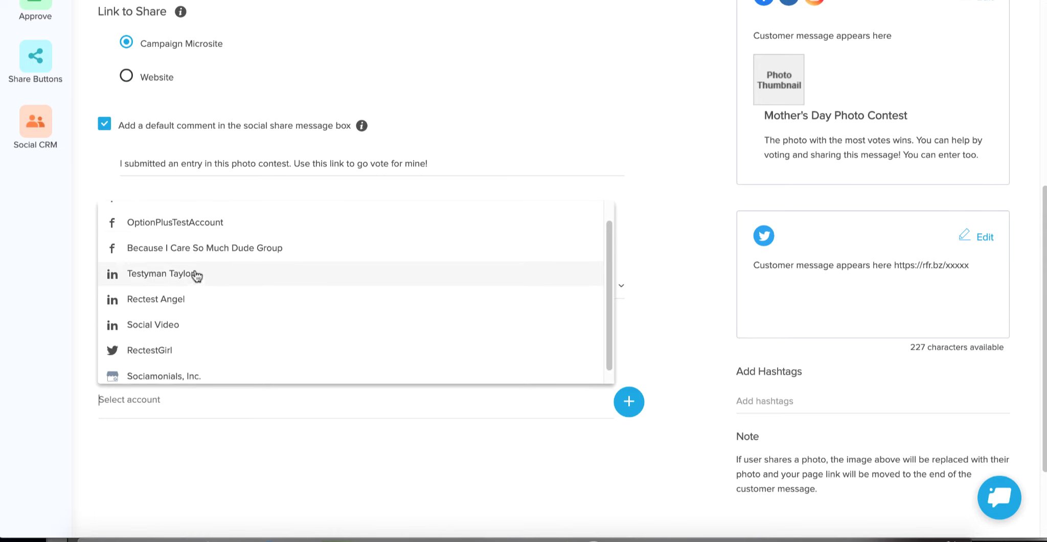
left_click(695, 321)
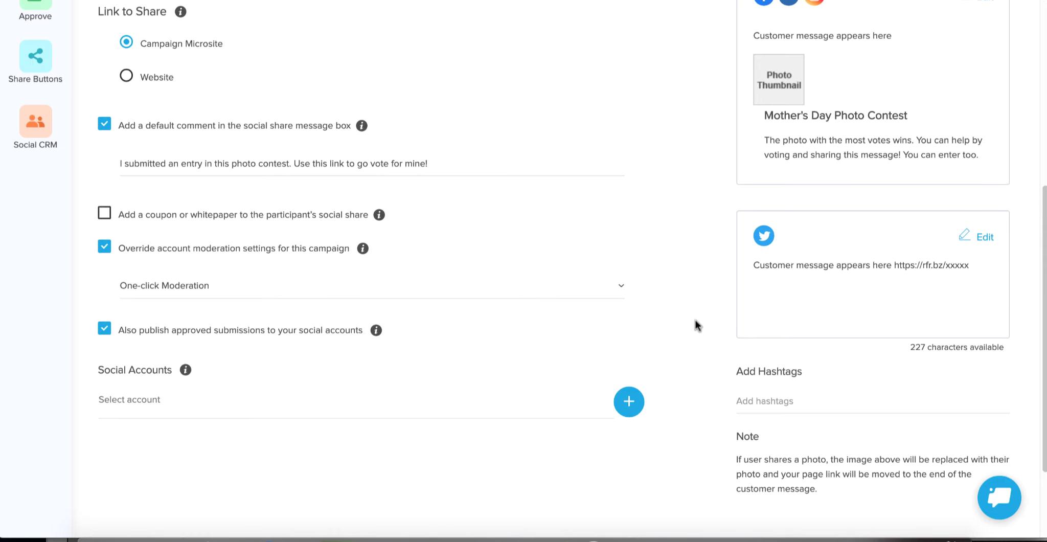
Turn off publishing approved submissions to the social accounts and proceed to the Save & Deploy stage.
scroll(377, 402, "up", 6)
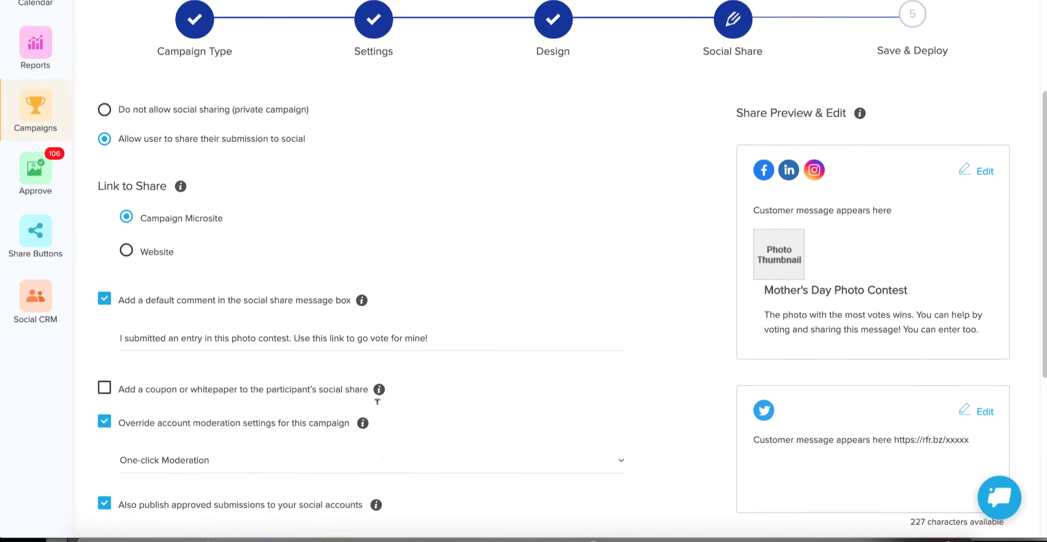
left_click(911, 194)
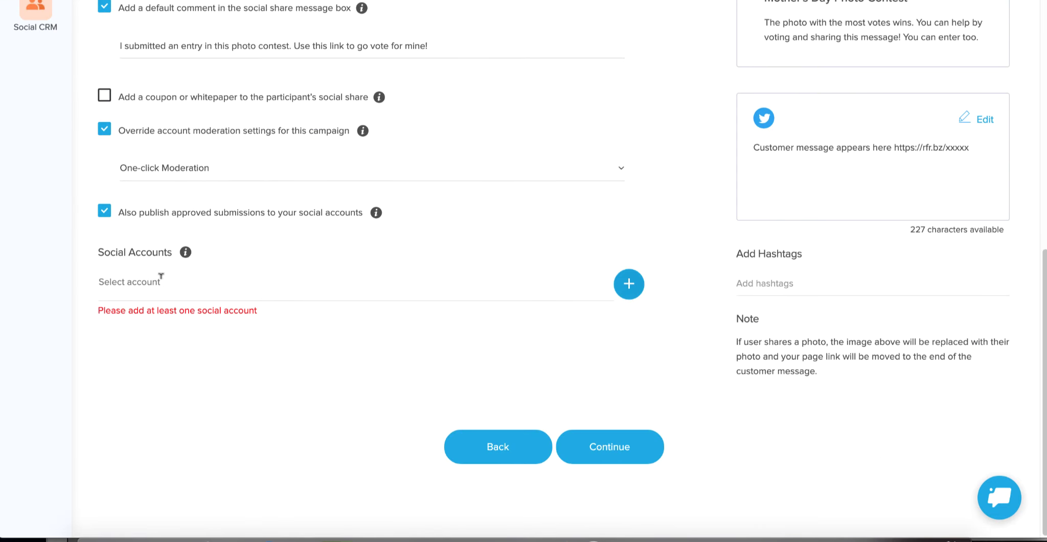
left_click(106, 211)
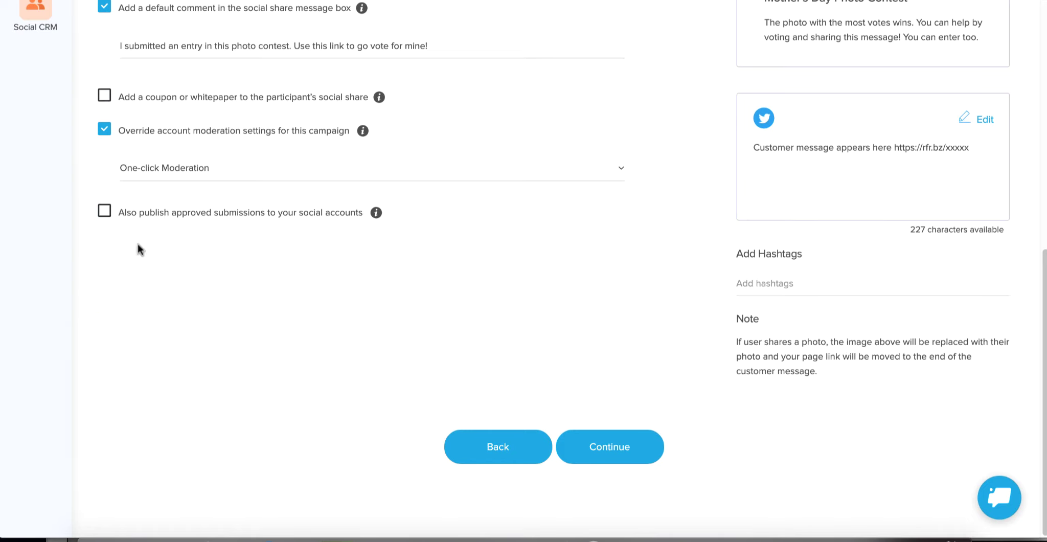
scroll(584, 236, "up", 7)
left_click(913, 106)
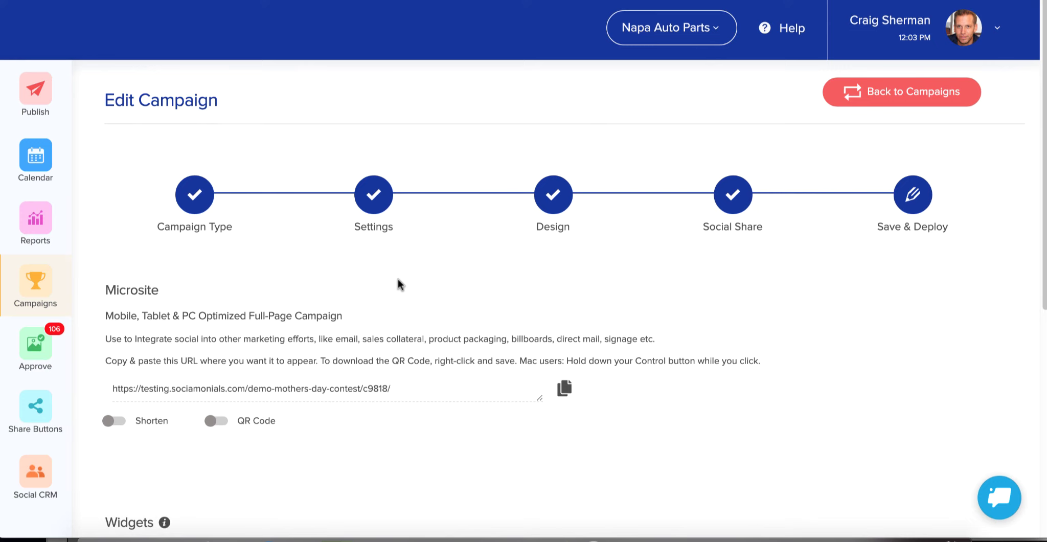
Copy the campaign's microsite URL and switch it to the shortened version.
scroll(393, 284, "down", 4)
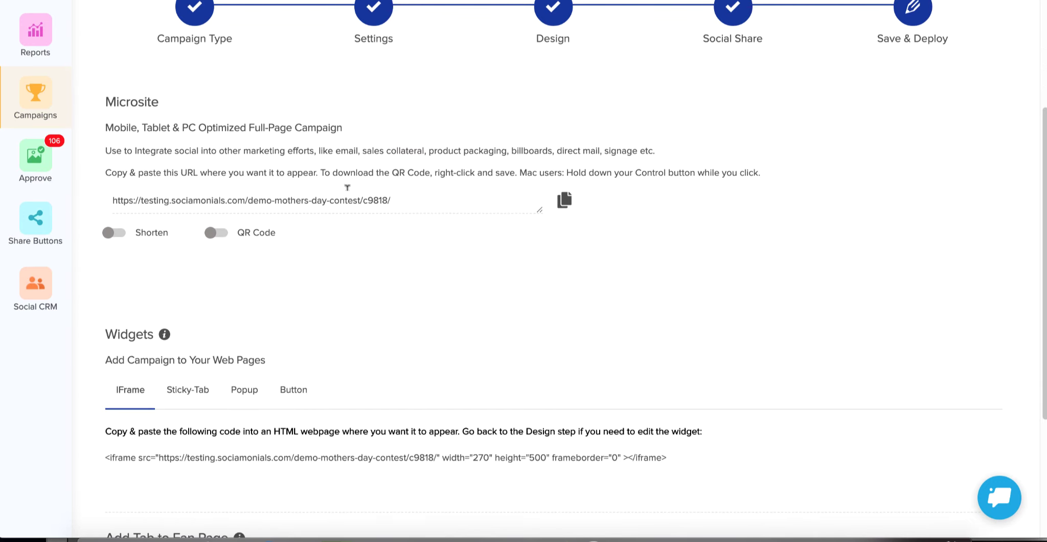
left_click(565, 201)
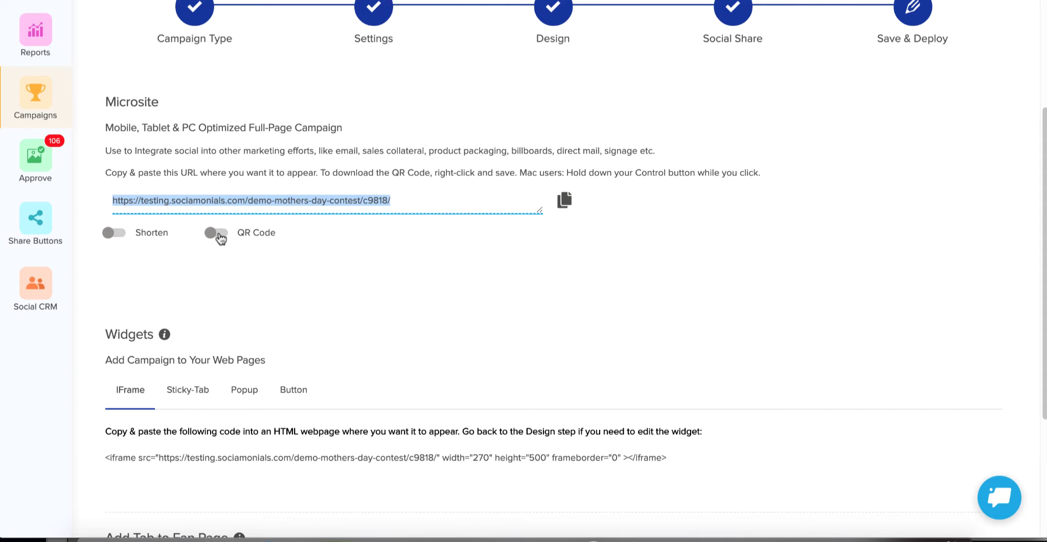
left_click(112, 234)
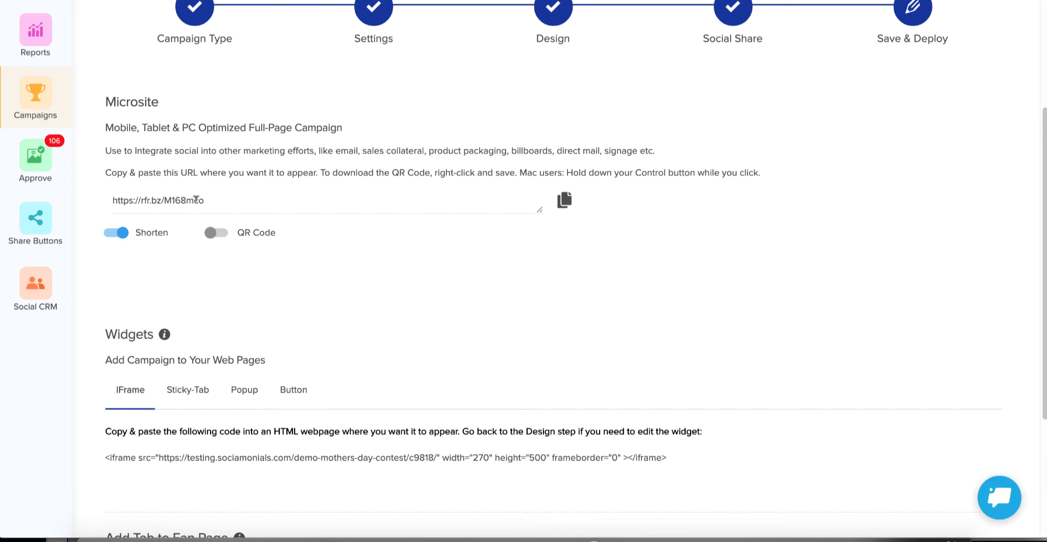
scroll(196, 335, "down", 3)
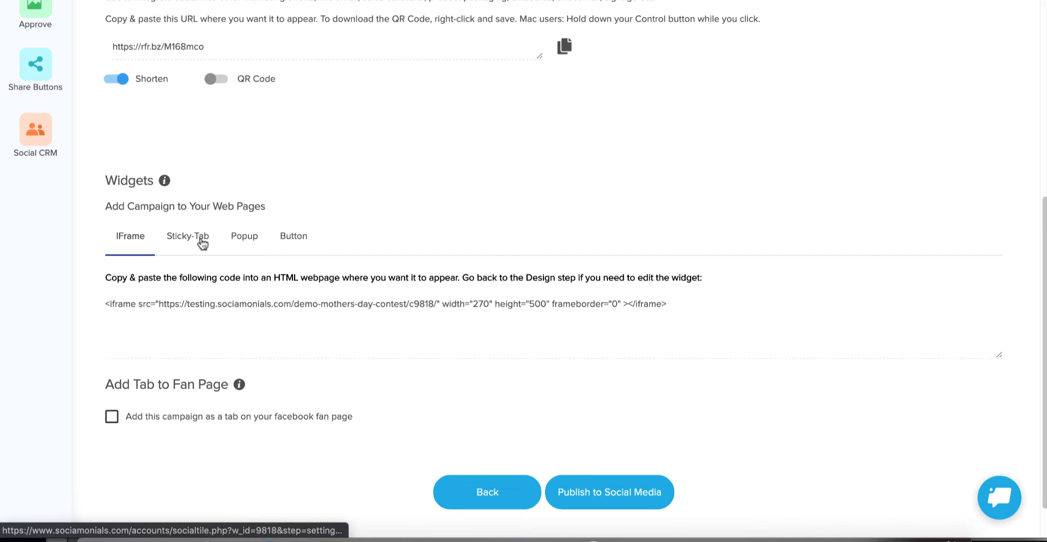
View the Button and Popup widget embed codes for the campaign and select the whole Popup code.
left_click(298, 239)
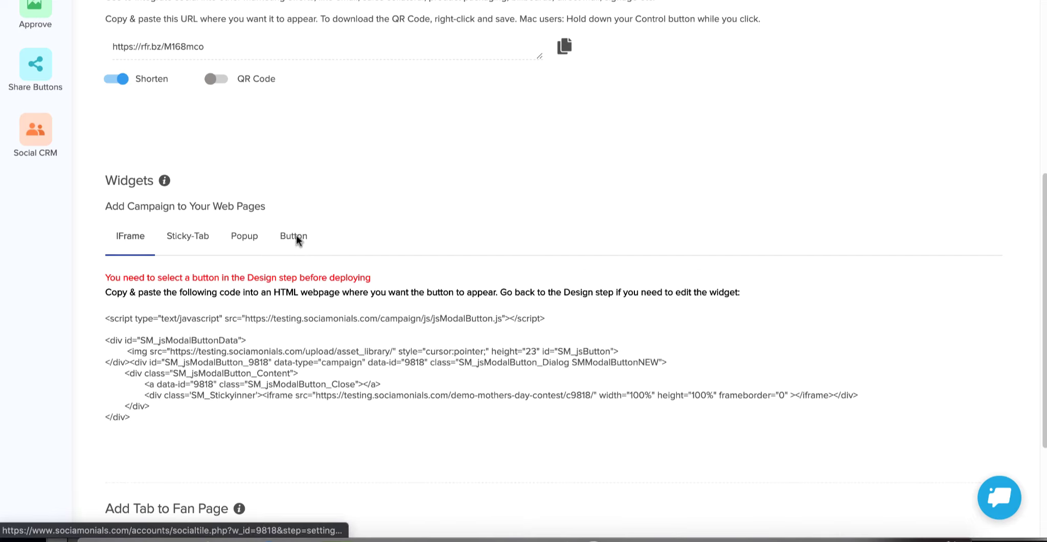
left_click(236, 238)
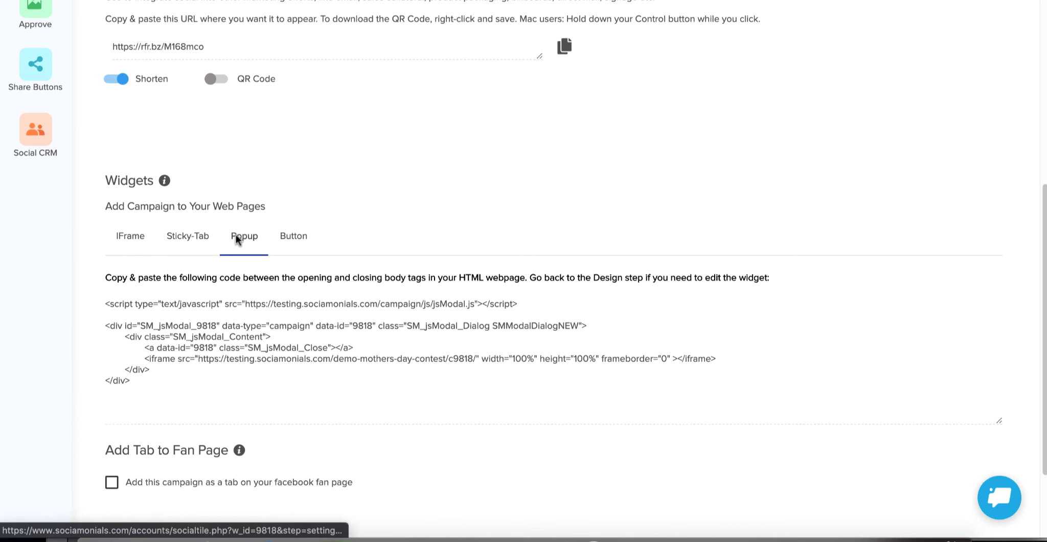
left_click(211, 330)
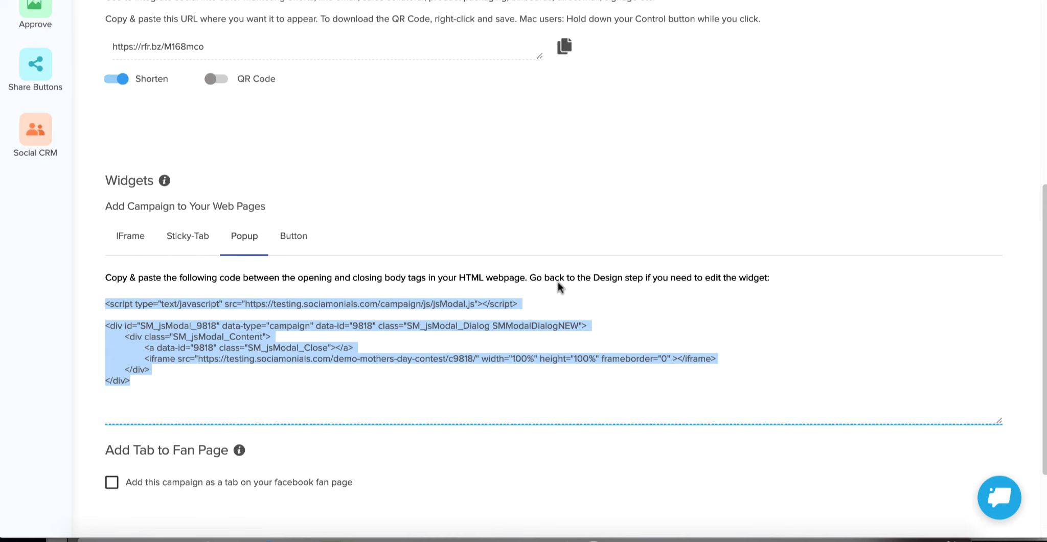
Enable adding the campaign as a tab on the Facebook fan page and set its Fan-Gate to Upload Image.
scroll(563, 276, "down", 2)
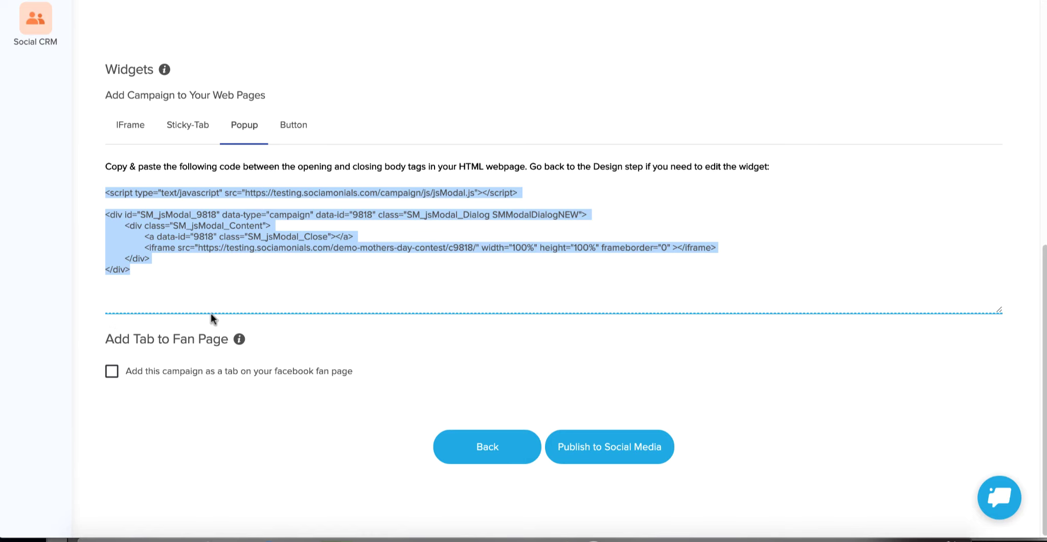
left_click(112, 371)
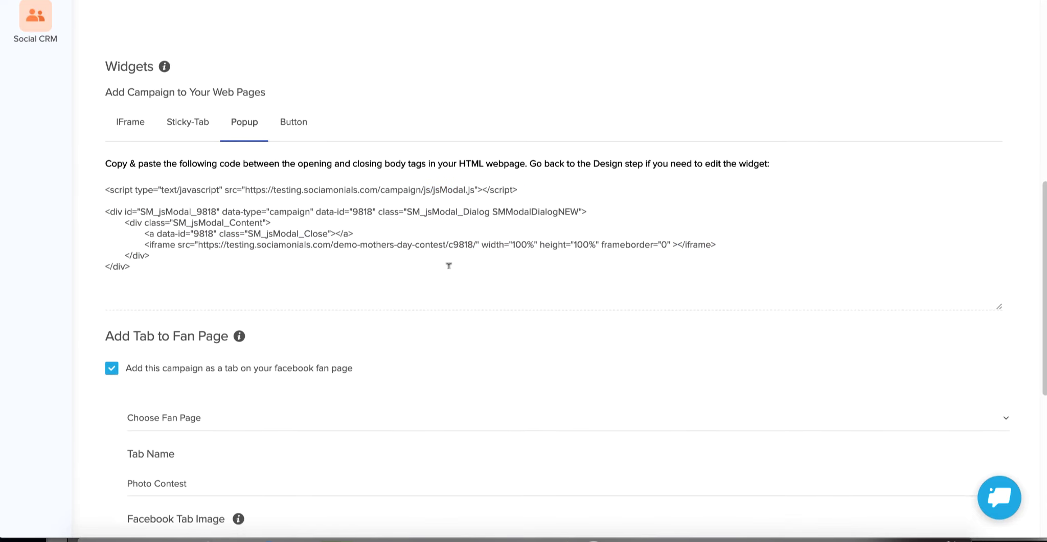
scroll(445, 265, "down", 2)
scroll(444, 266, "down", 2)
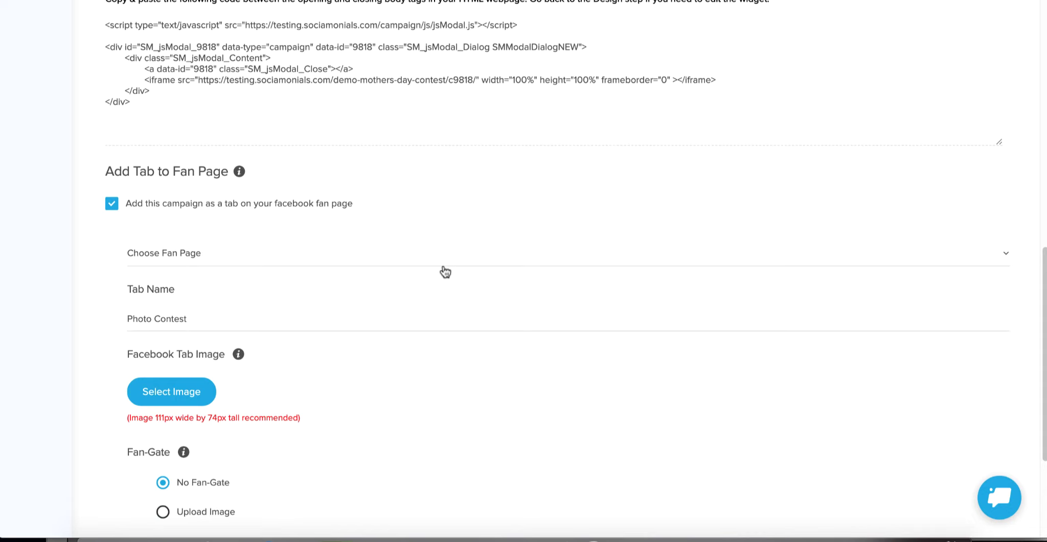
scroll(443, 266, "down", 2)
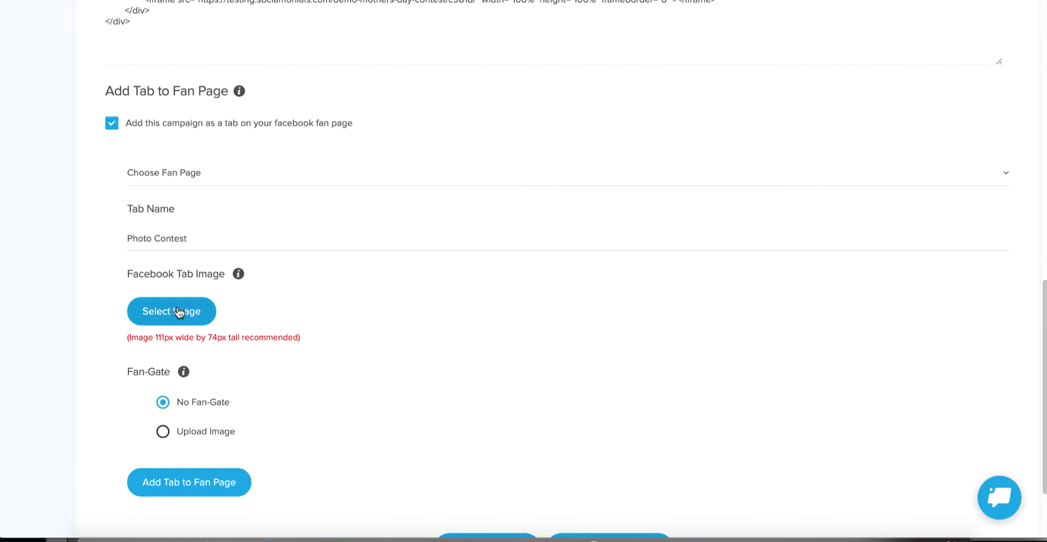
scroll(159, 312, "down", 1)
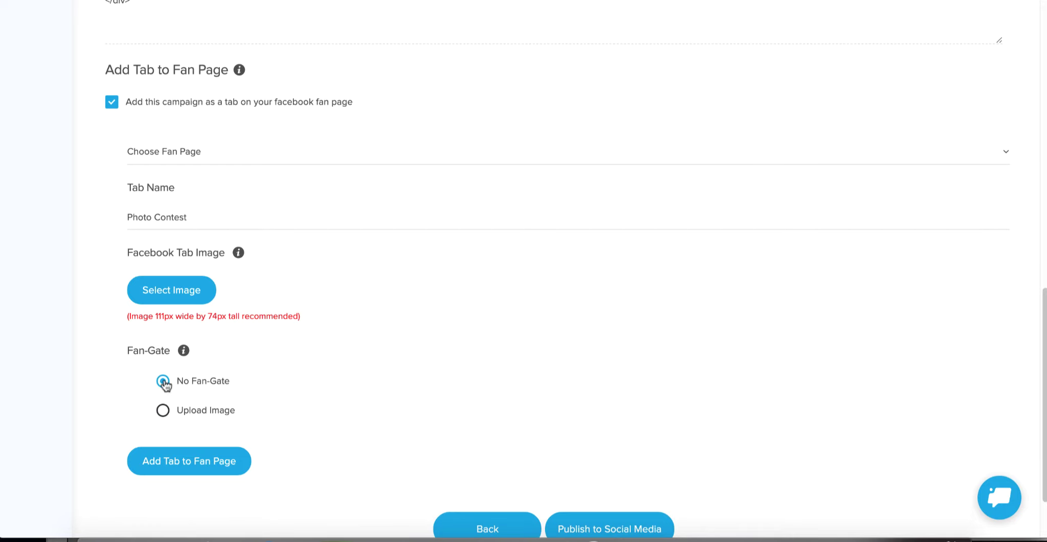
left_click(164, 411)
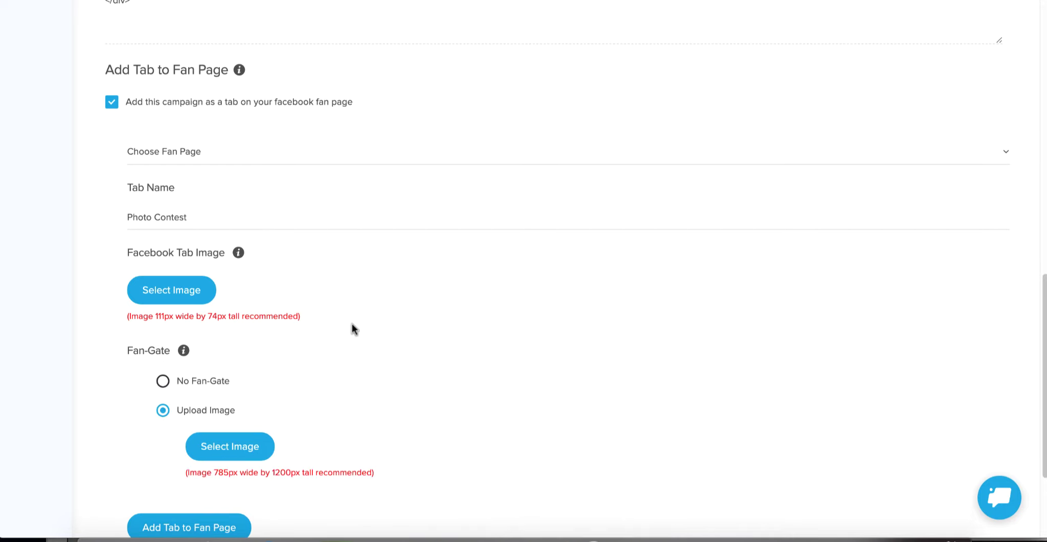
Check the fan page selection and turn off adding the campaign as a Facebook fan page tab.
scroll(350, 326, "down", 2)
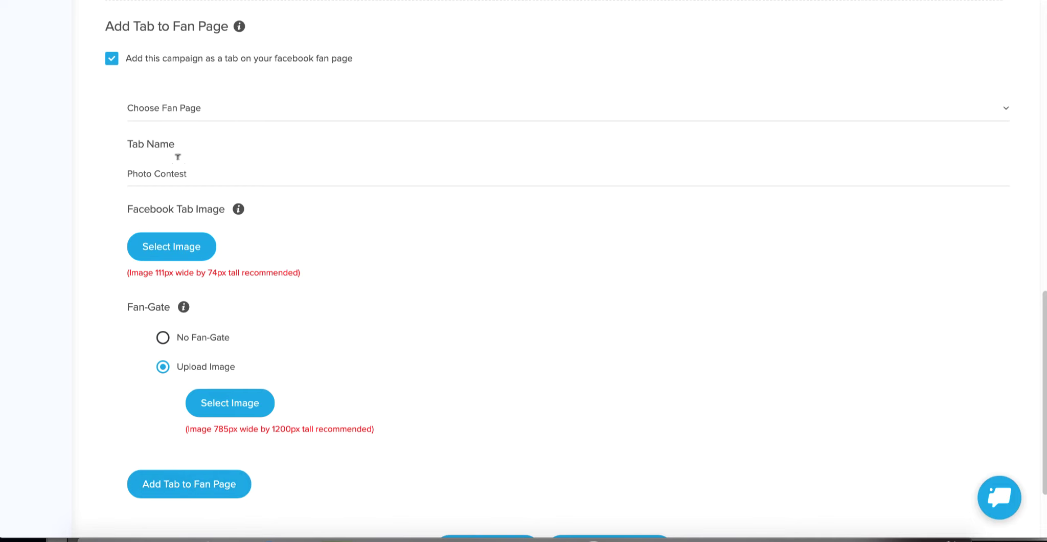
left_click(184, 109)
left_click(188, 111)
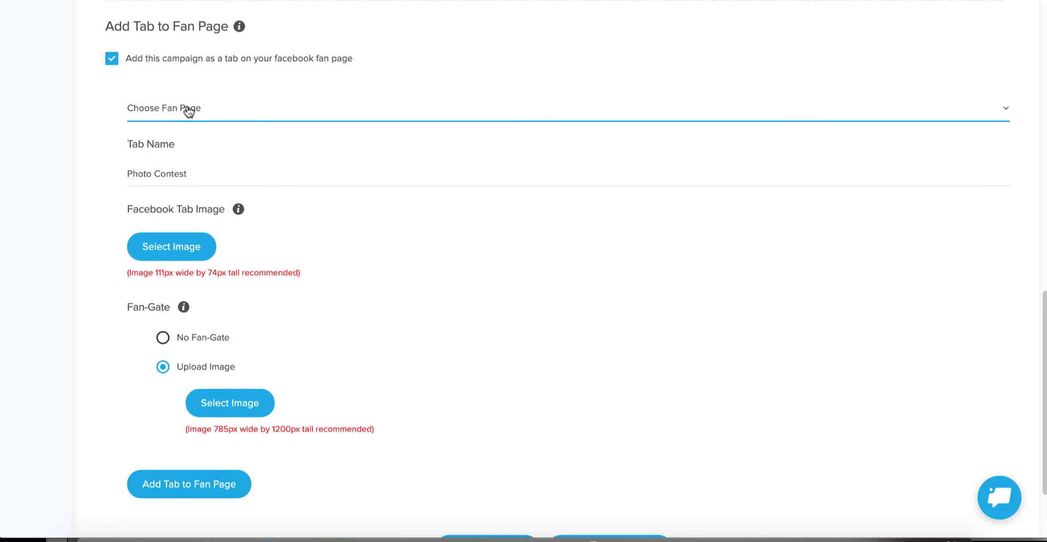
left_click(112, 59)
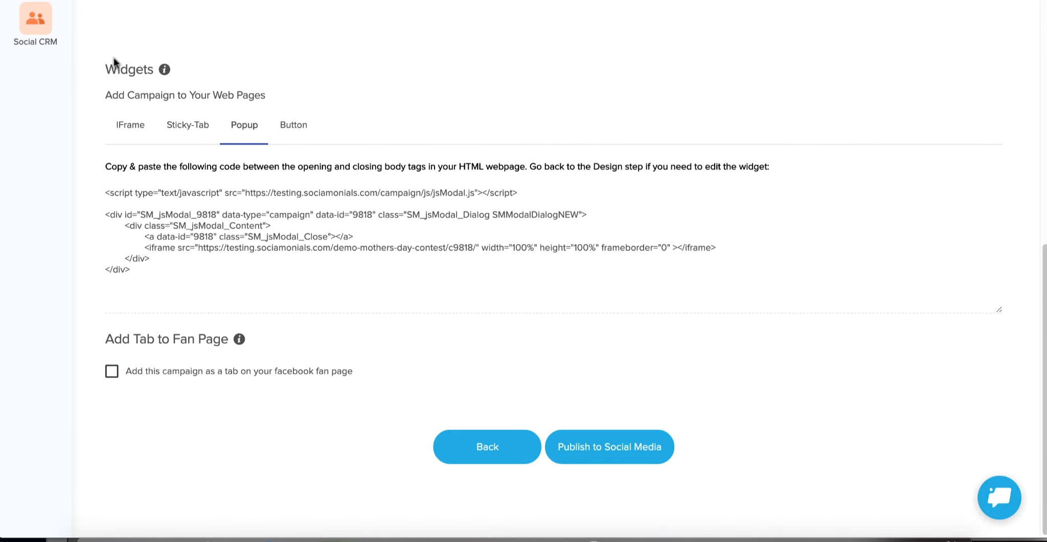
Open the copied Mother's Day contest microsite URL in a new browser tab and look over the landing page.
scroll(198, 269, "up", 9)
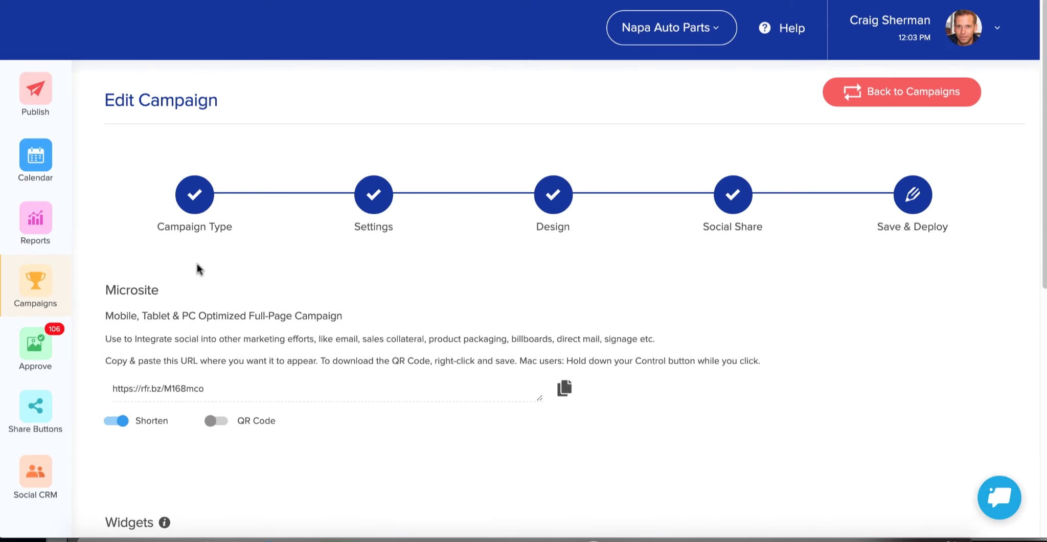
key("super+t")
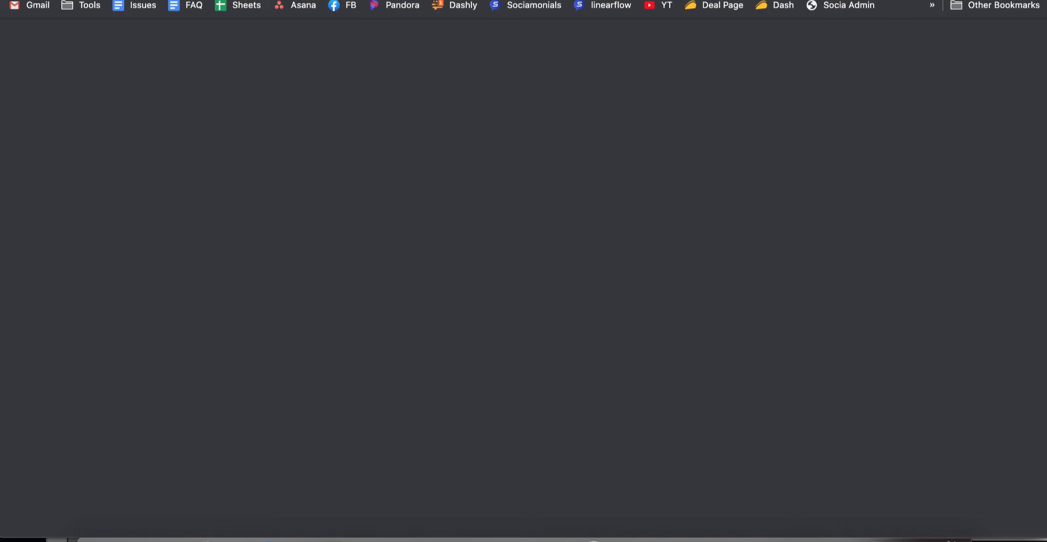
key("super+v")
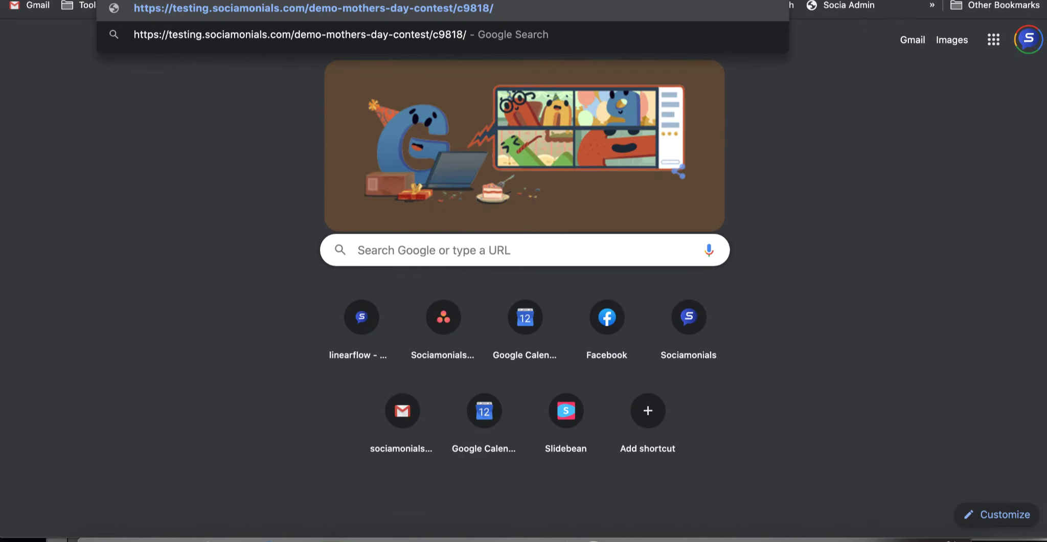
key("Return")
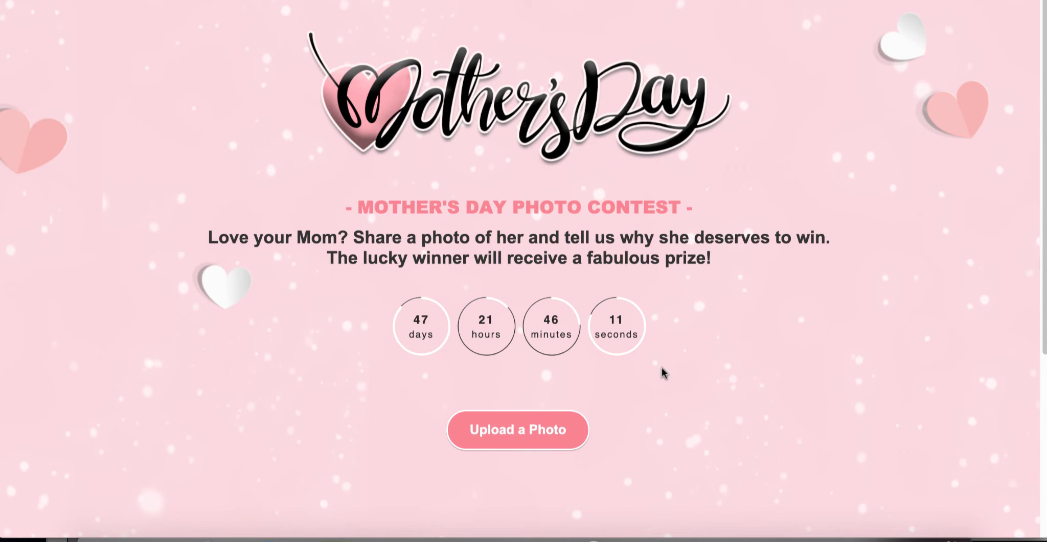
scroll(659, 371, "down", 4)
scroll(660, 370, "up", 4)
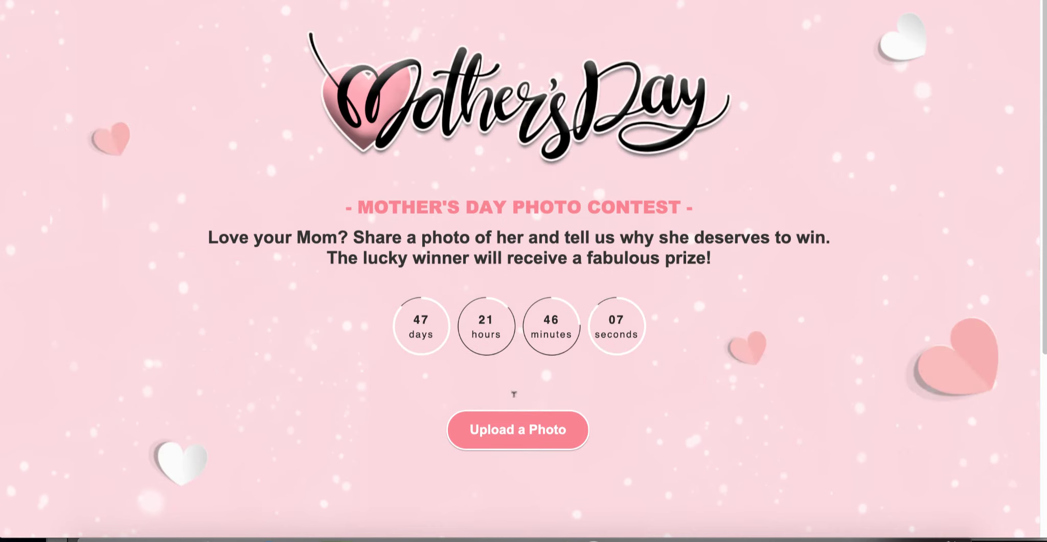
Open the contest's photo upload form and examine its photo, caption, contact and consent fields.
left_click(519, 430)
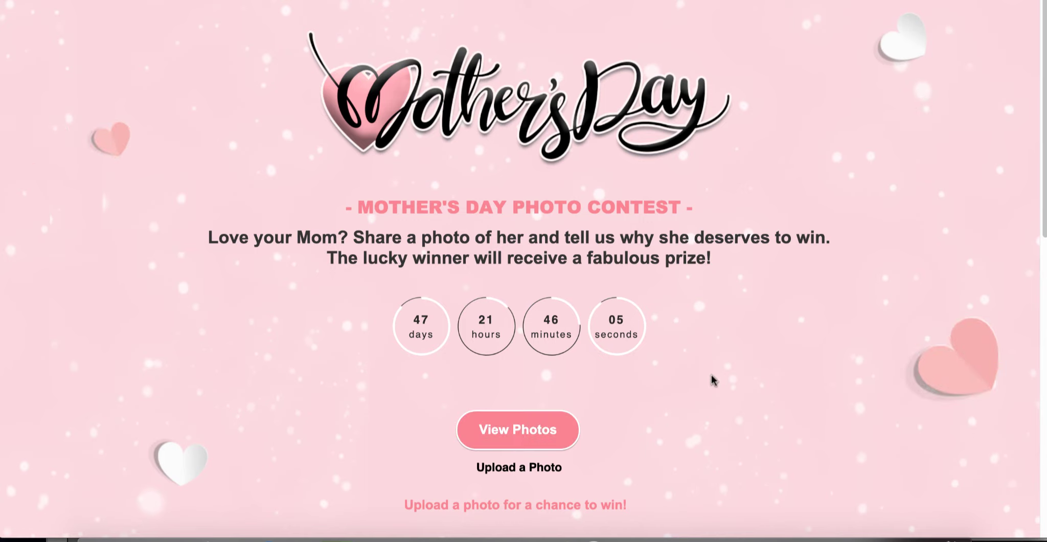
scroll(708, 381, "down", 5)
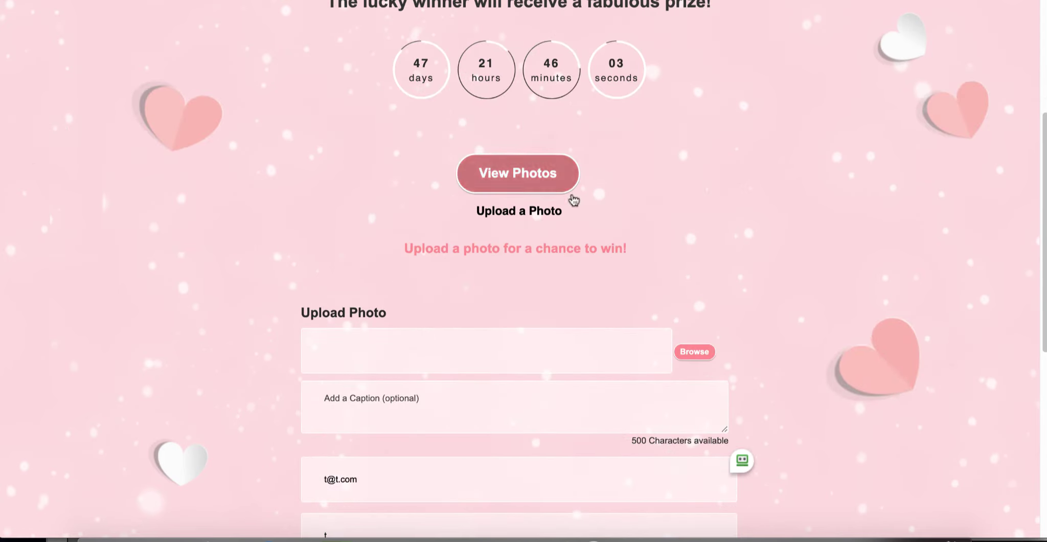
scroll(567, 205, "down", 3)
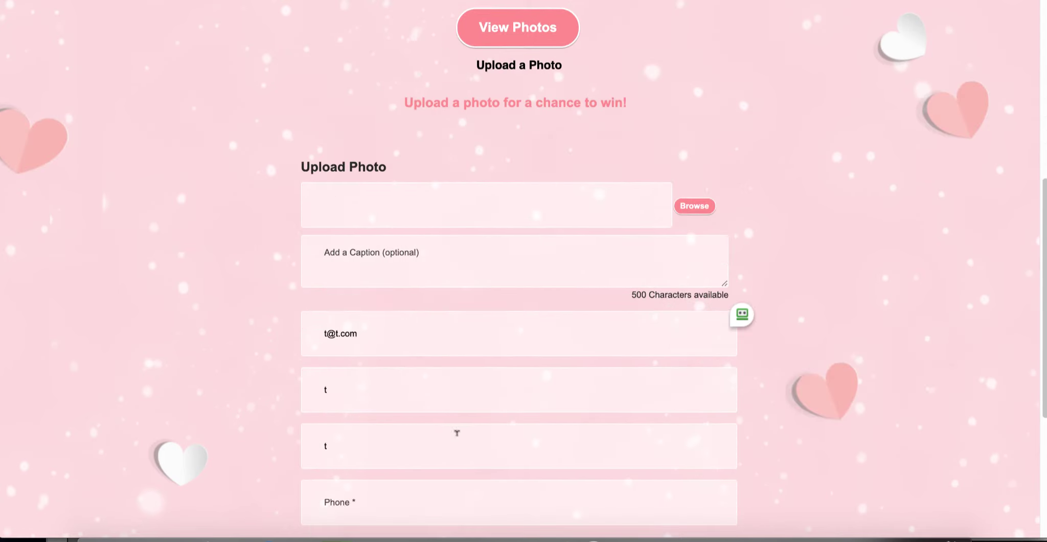
left_click(512, 342)
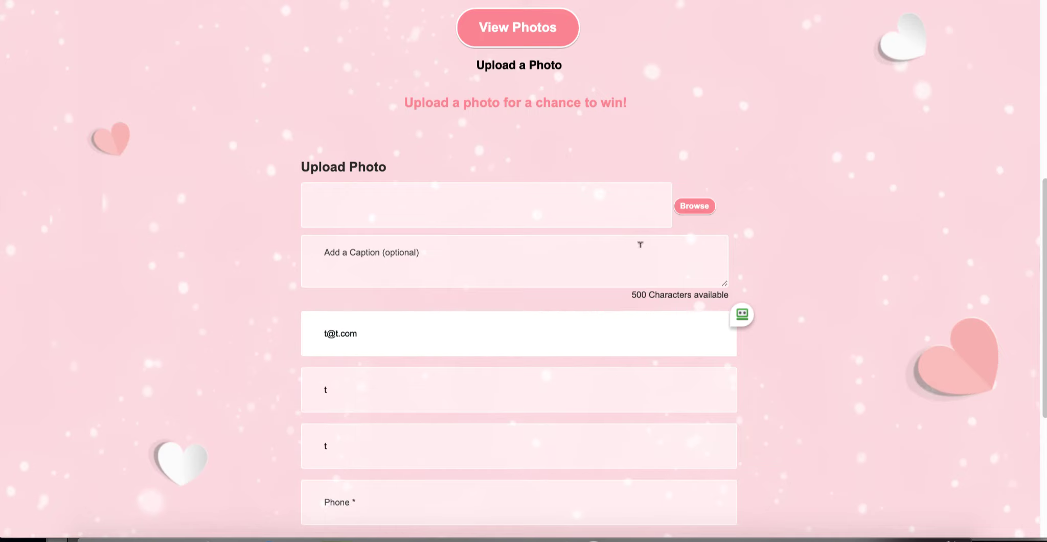
left_click(693, 207)
scroll(454, 248, "down", 3)
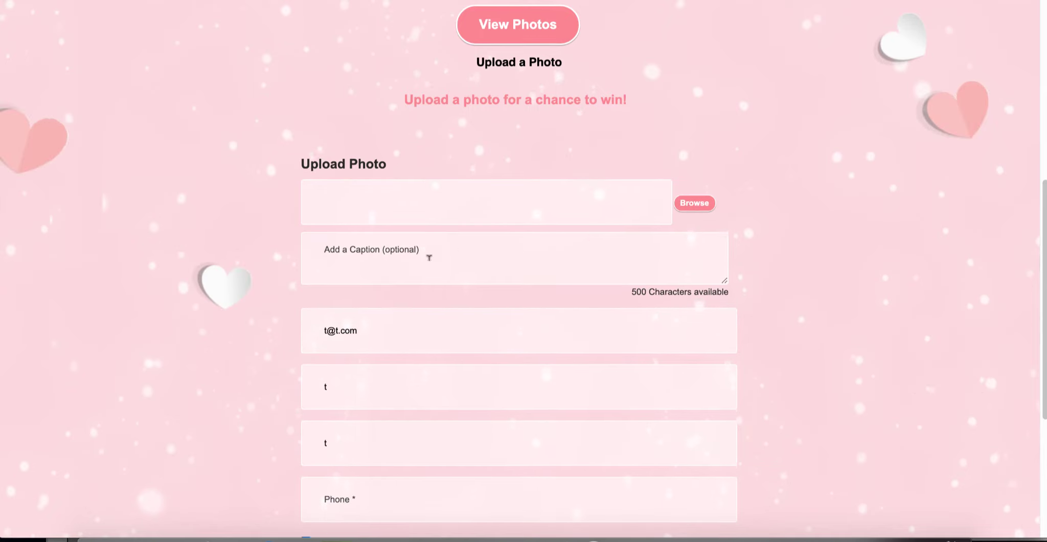
scroll(387, 278, "down", 2)
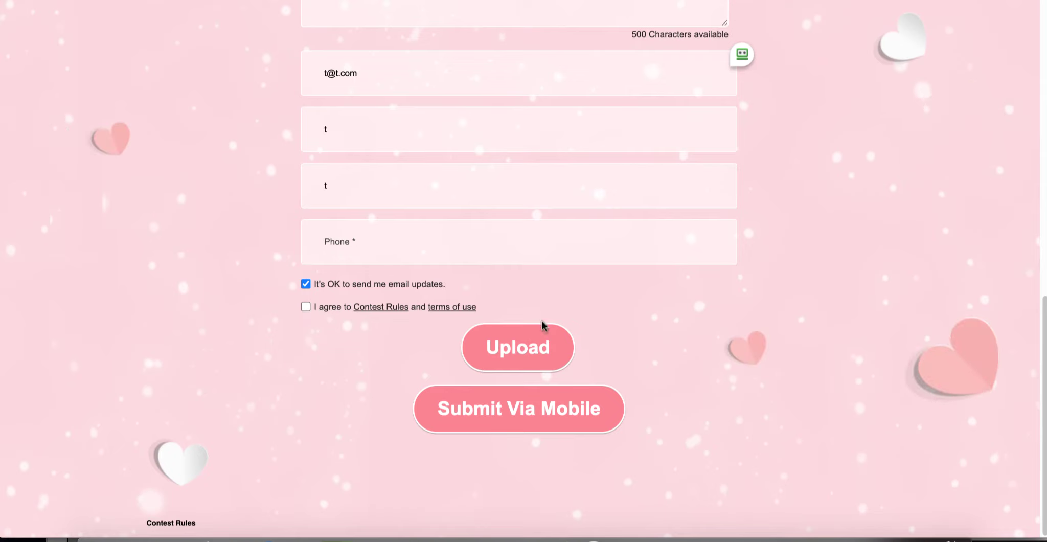
Open the Submit Via Mobile form, check its phone number field and country code choices, and cancel it.
left_click(576, 408)
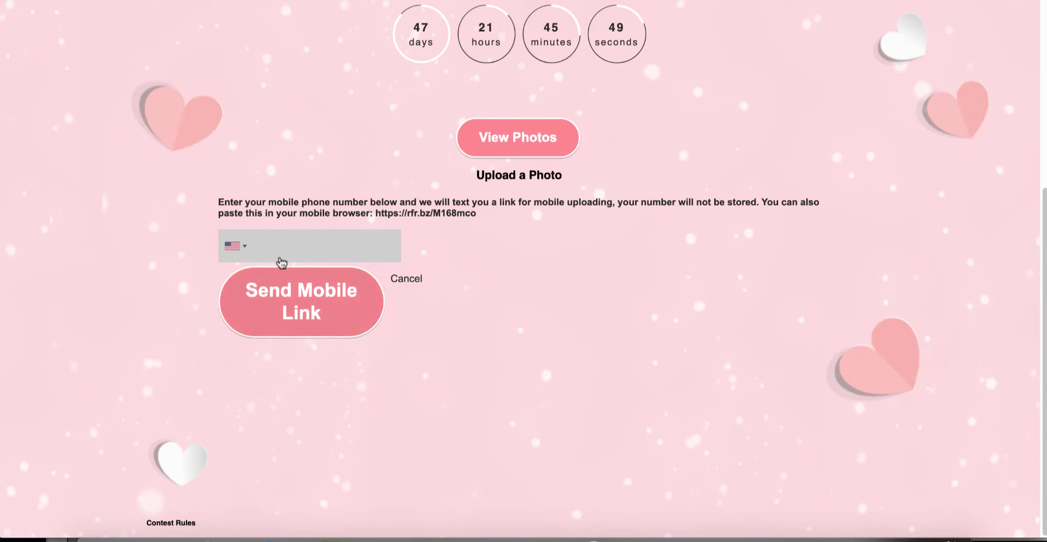
left_click(293, 237)
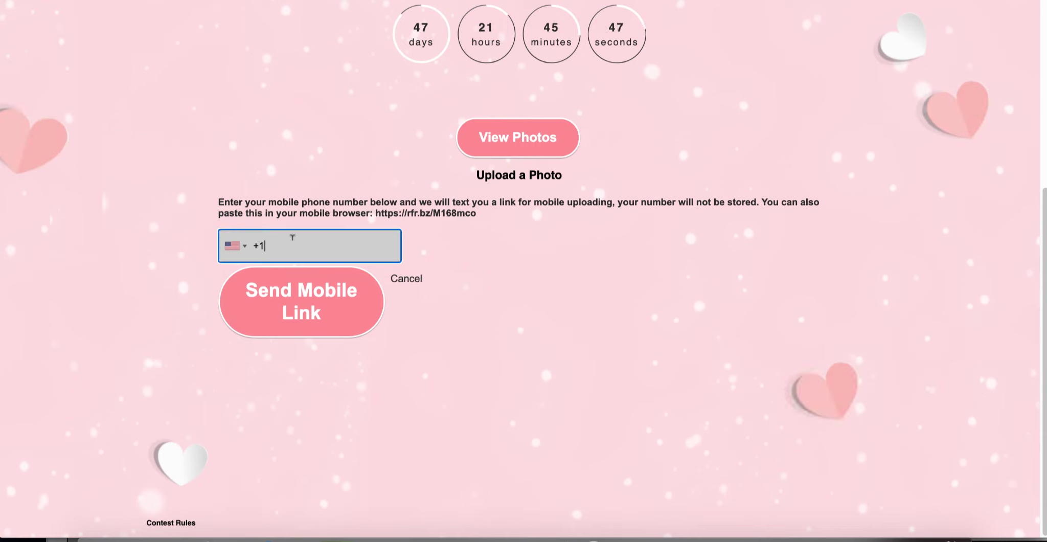
left_click(233, 252)
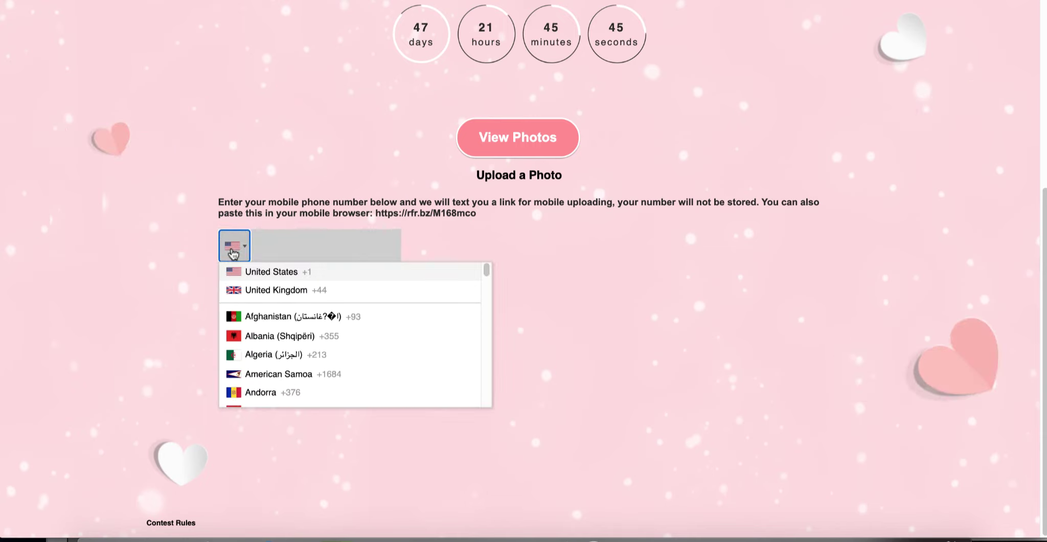
left_click(228, 238)
left_click(280, 244)
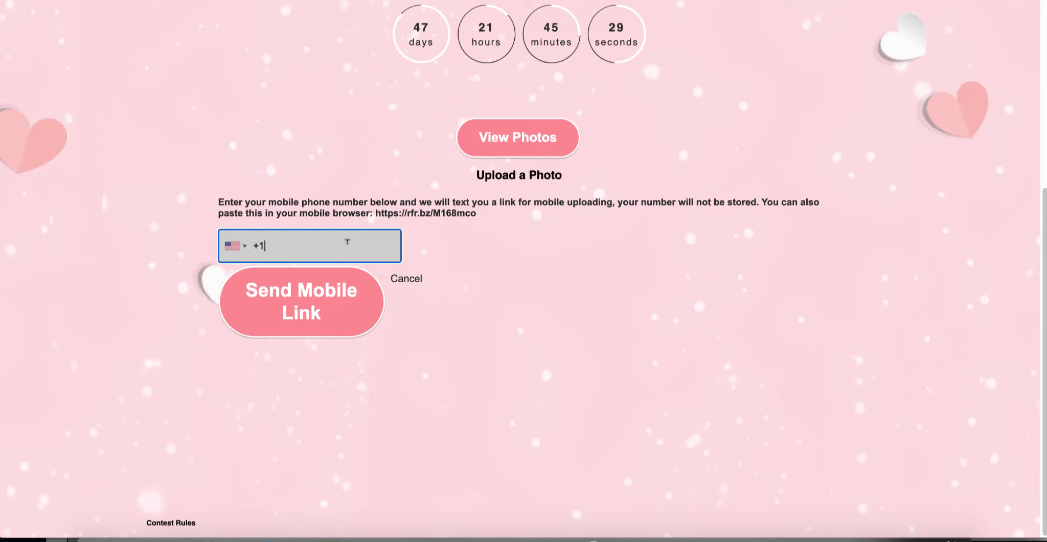
left_click(415, 279)
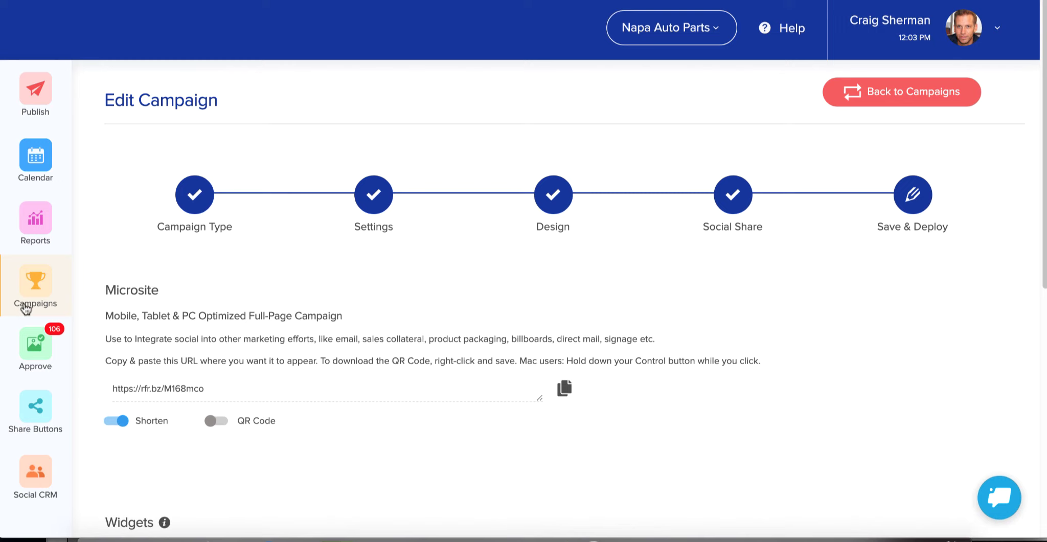
Return to the campaign dashboard, open the Approve section and inspect the actions available for the first photo entry.
left_click(37, 353)
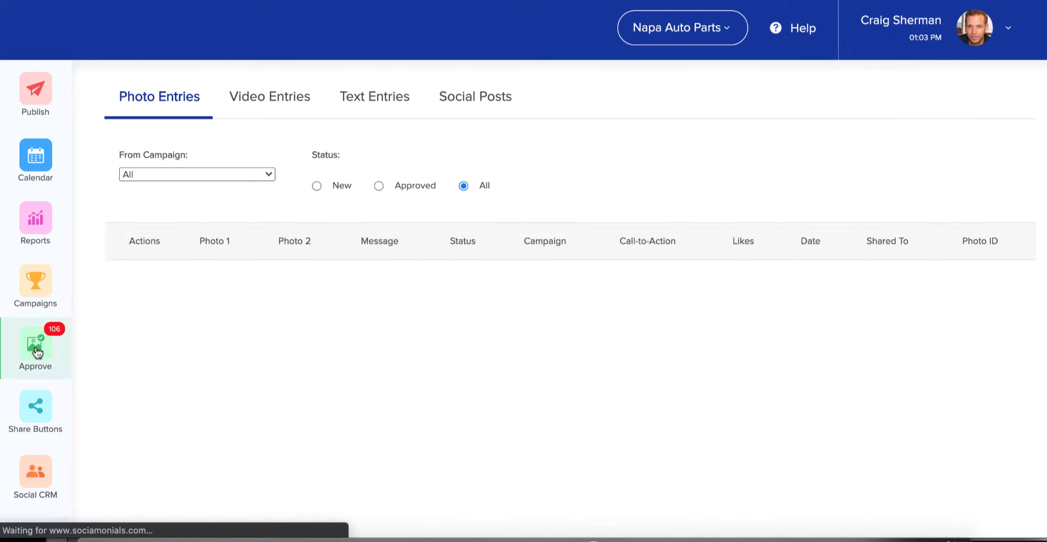
scroll(337, 294, "down", 1)
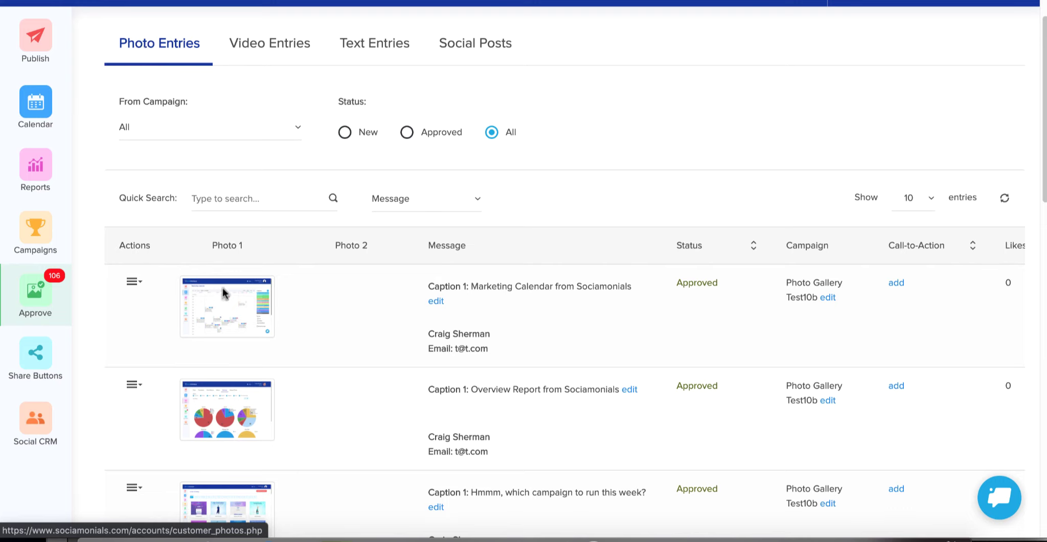
left_click(134, 283)
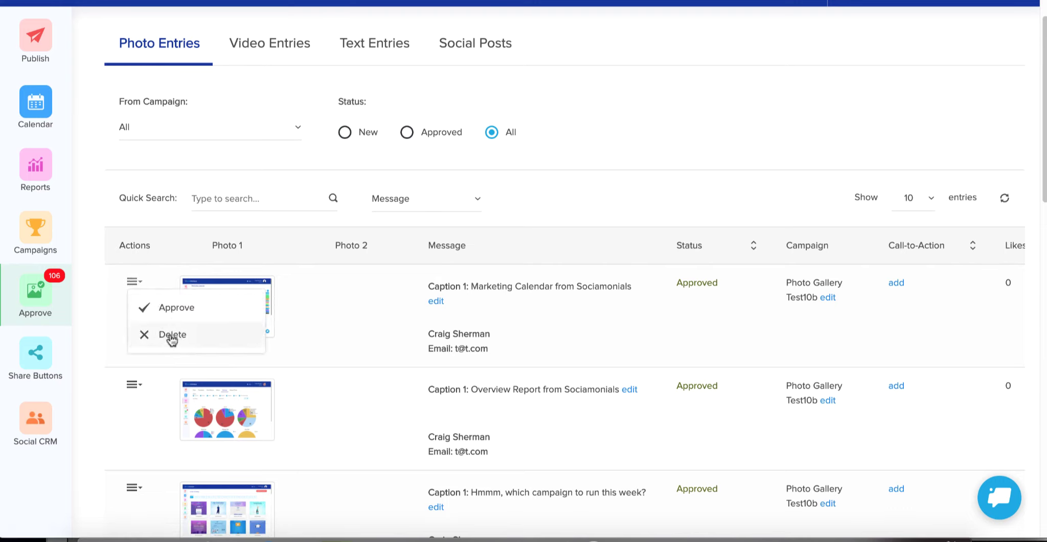
left_click(342, 290)
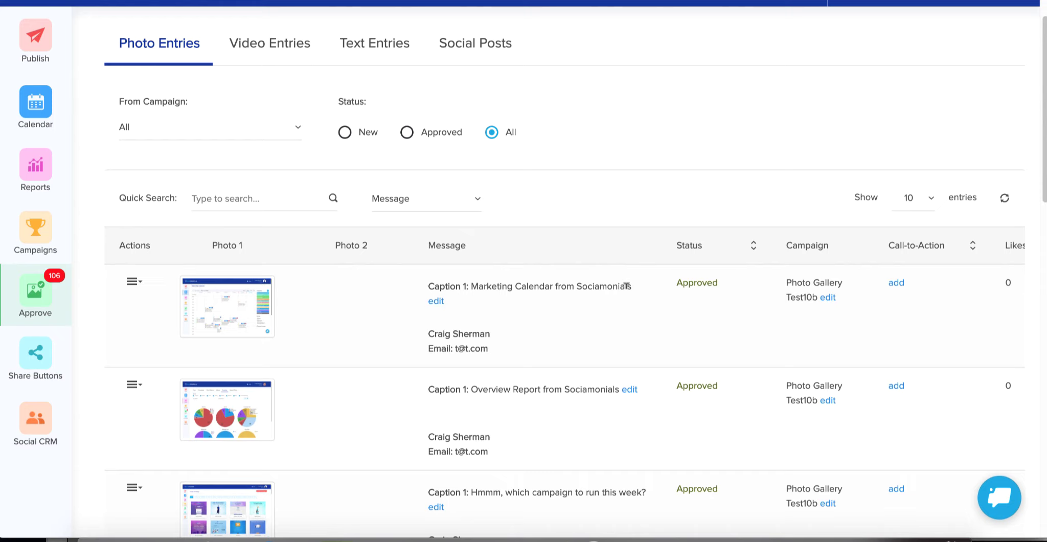
Examine the remaining columns of the photo entries table and filter the entries to New status.
scroll(623, 284, "right", 10)
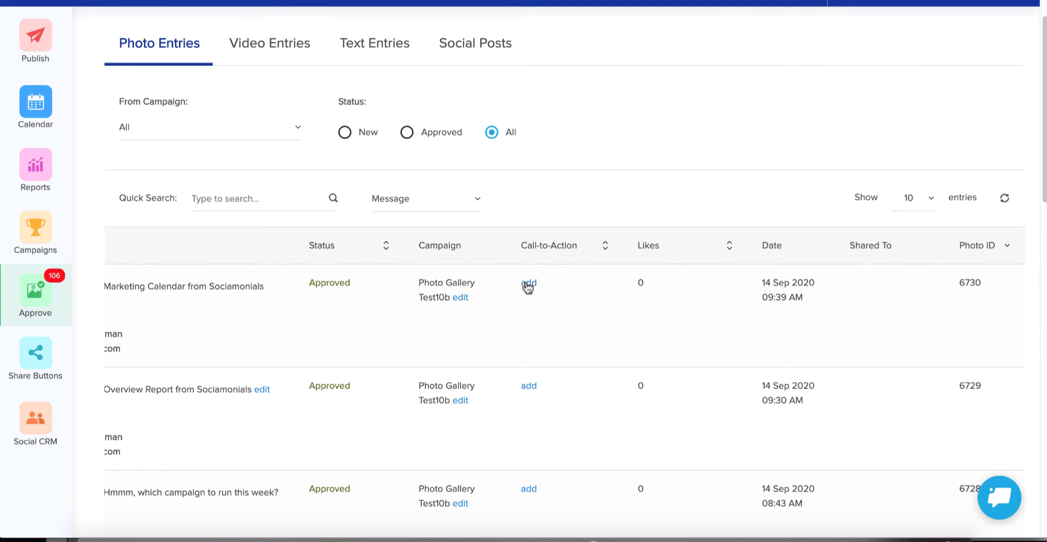
scroll(528, 287, "left", 5)
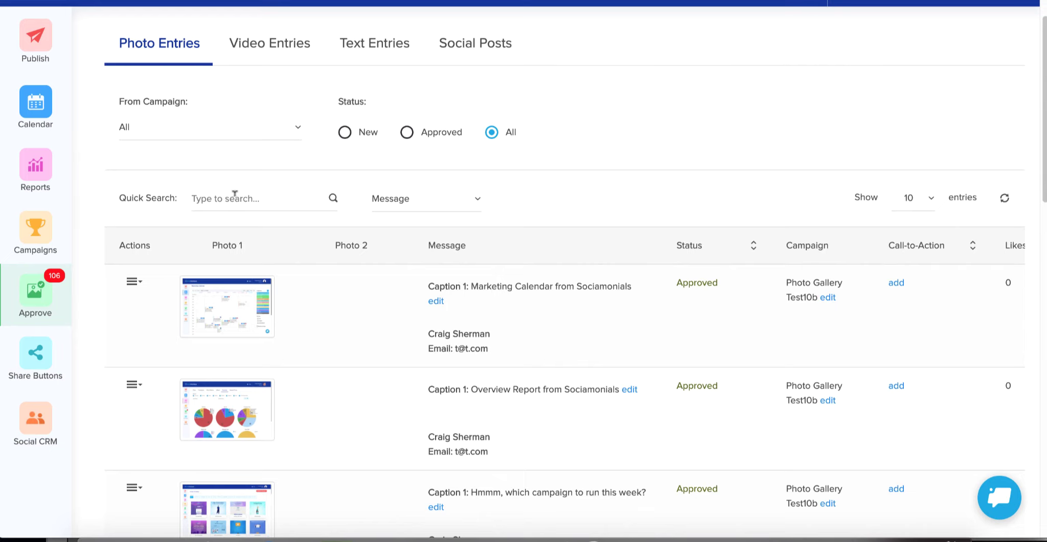
left_click(347, 133)
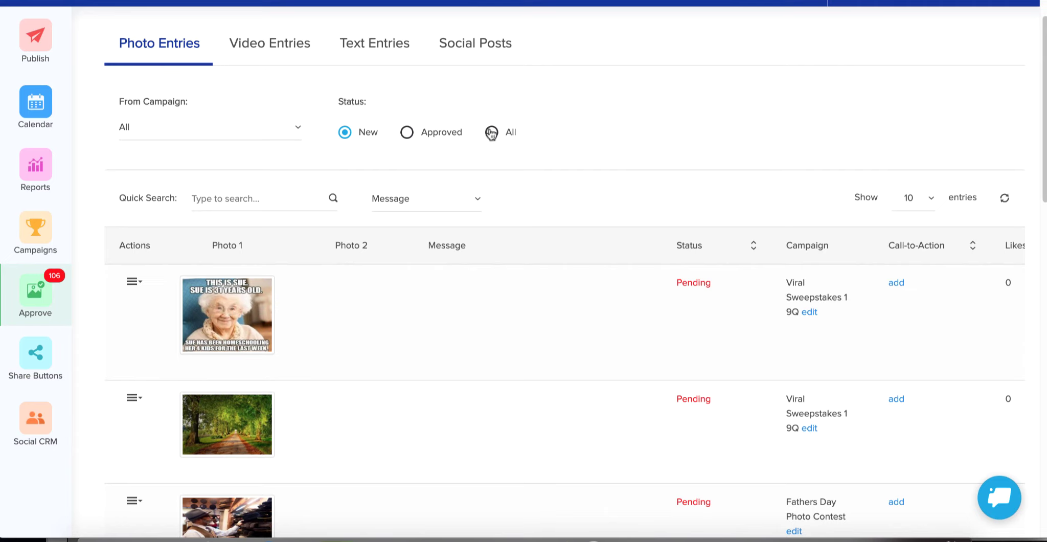
Return to the campaigns list, search campaign names for "contest", and sort the matches by views, highest first.
scroll(44, 196, "up", 1)
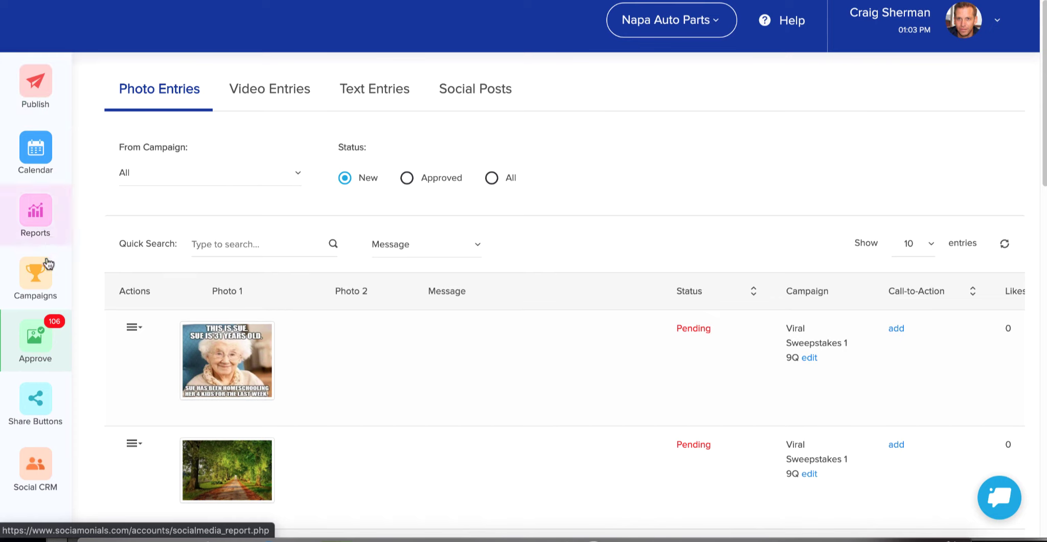
left_click(37, 274)
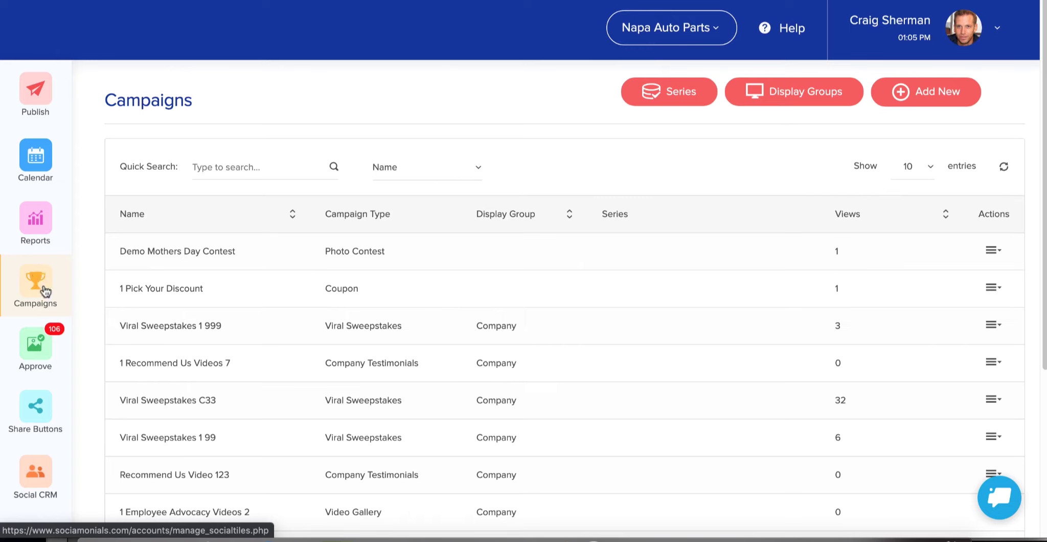
left_click(232, 167)
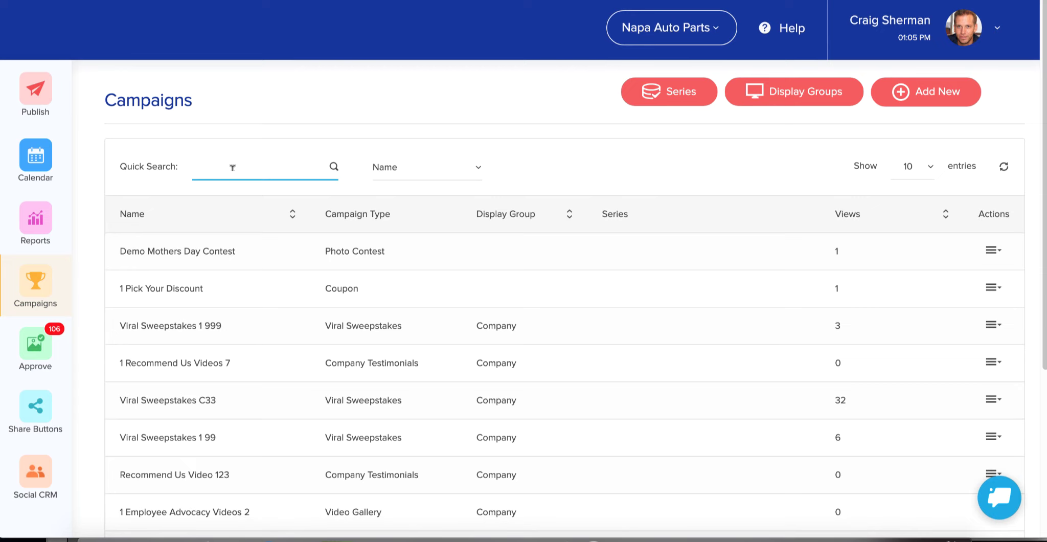
type("contest")
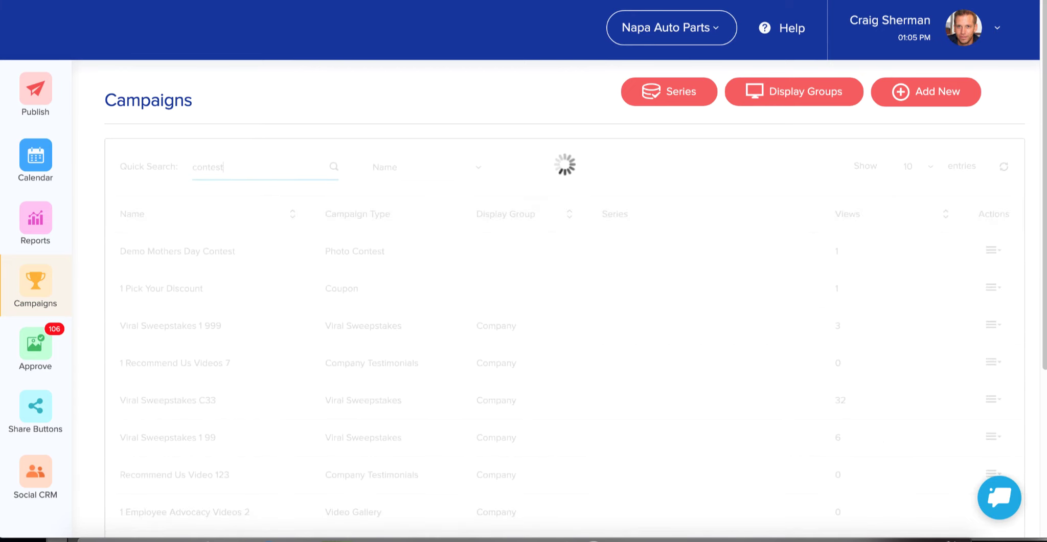
left_click(910, 167)
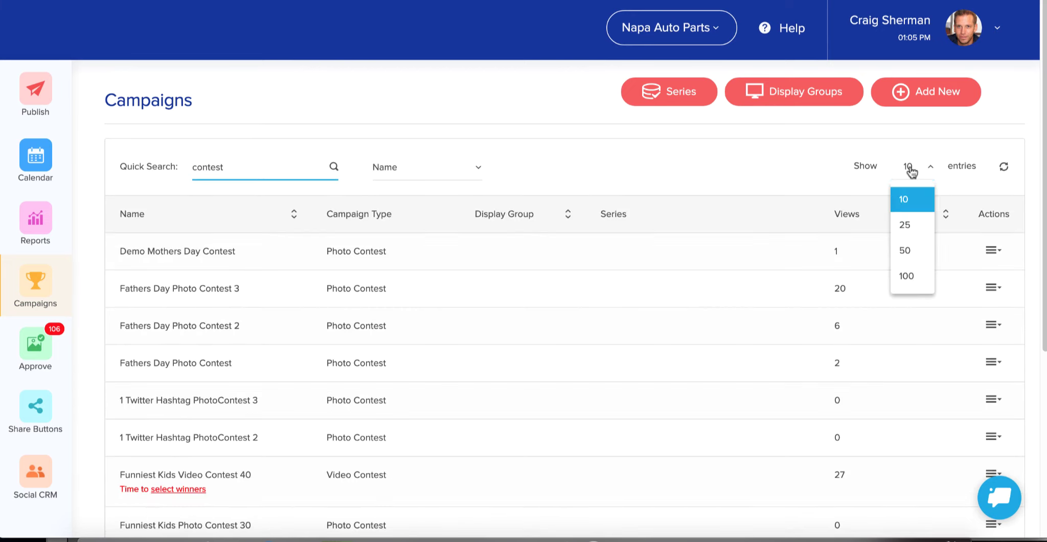
left_click(786, 153)
left_click(848, 215)
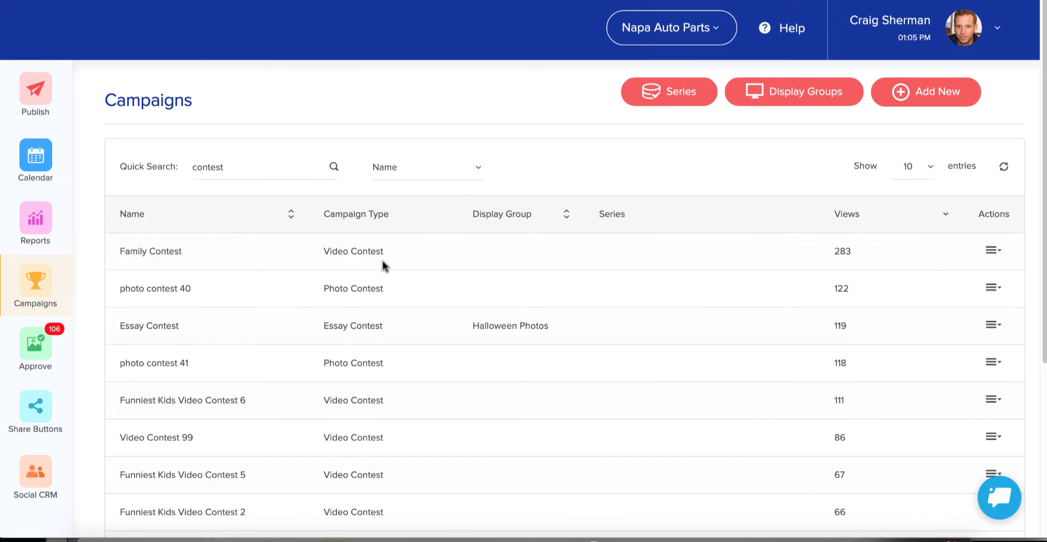
Open the Contest Console for Family Contest and review the winner-awarding instructions and the video entries table.
left_click(992, 254)
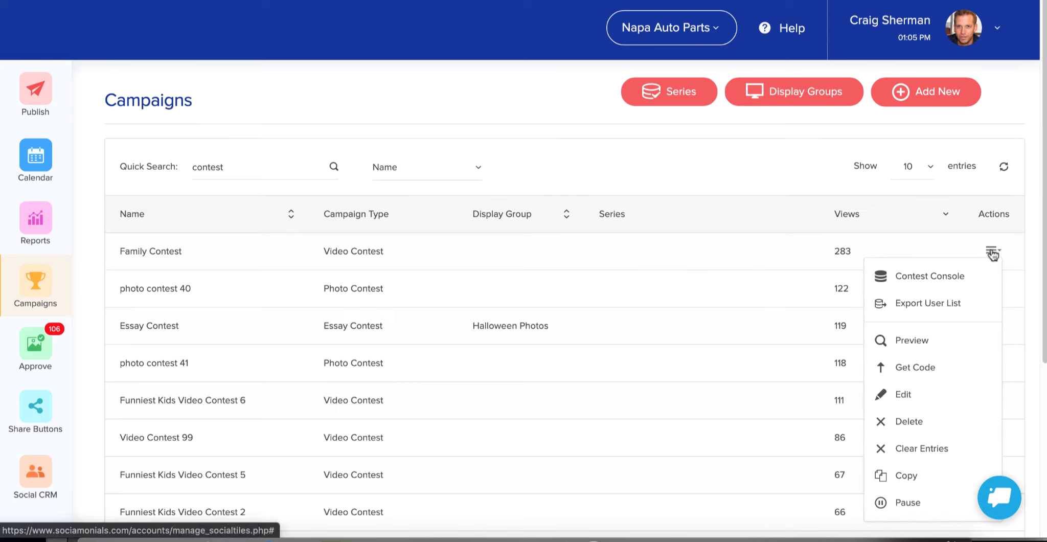
left_click(929, 279)
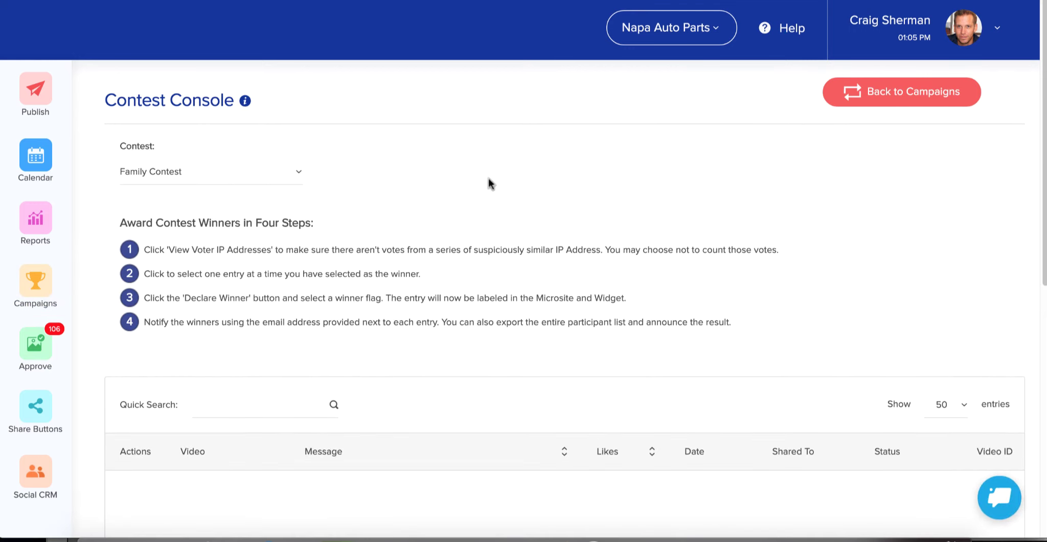
scroll(360, 277, "down", 3)
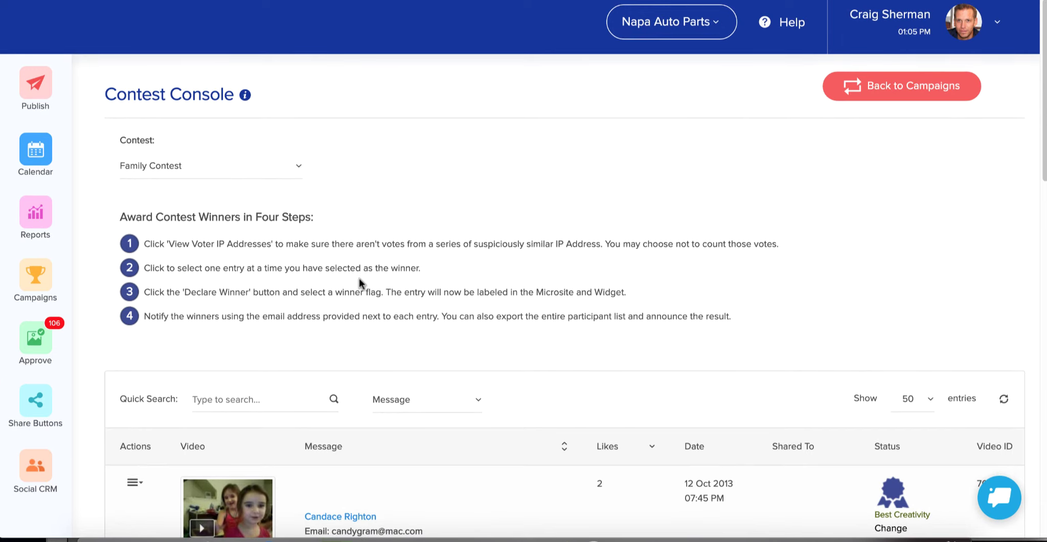
scroll(358, 280, "down", 5)
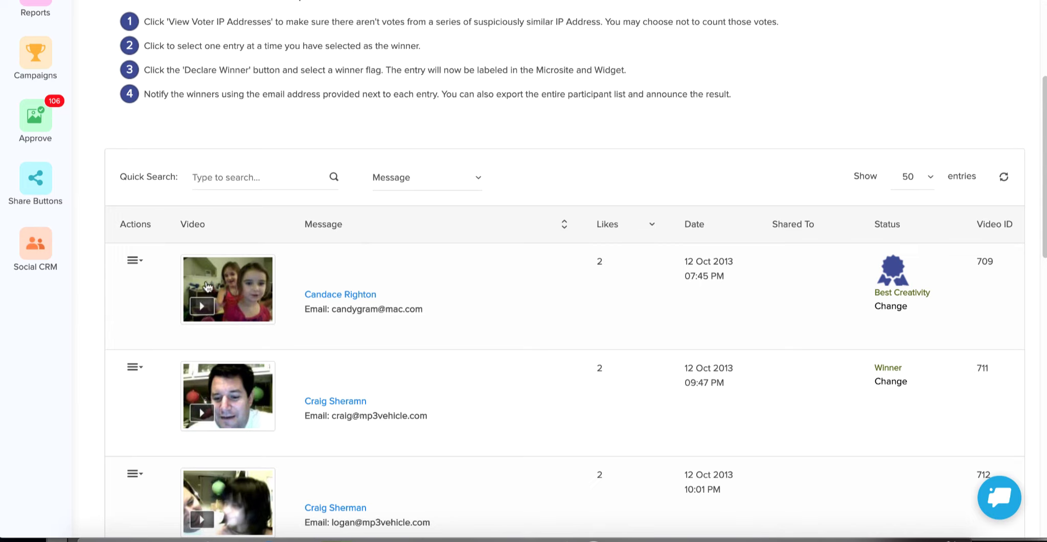
Open the voter IP addresses of the first video entry, highlight the voter below the entrant for comparison, and close the list.
left_click(134, 260)
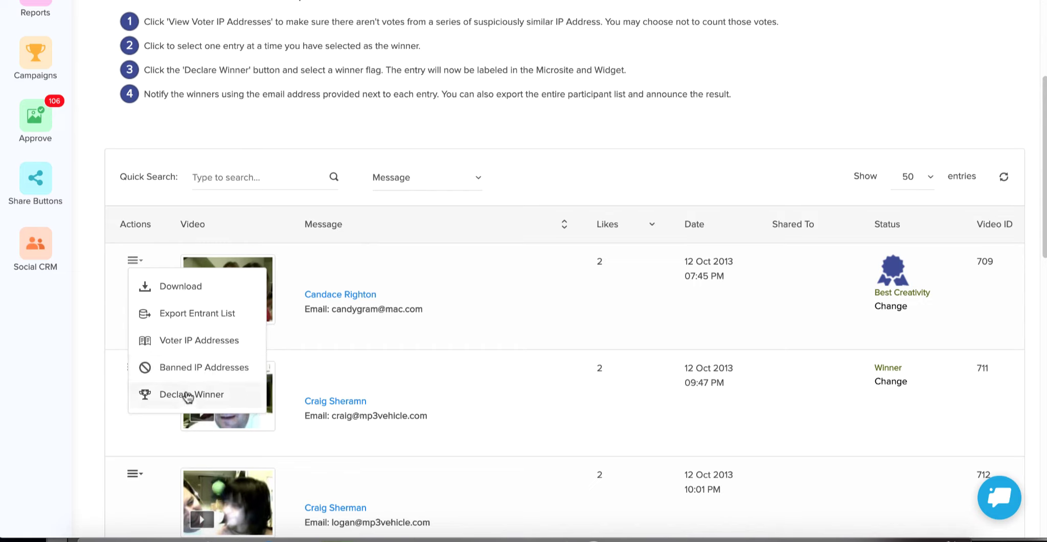
left_click(190, 344)
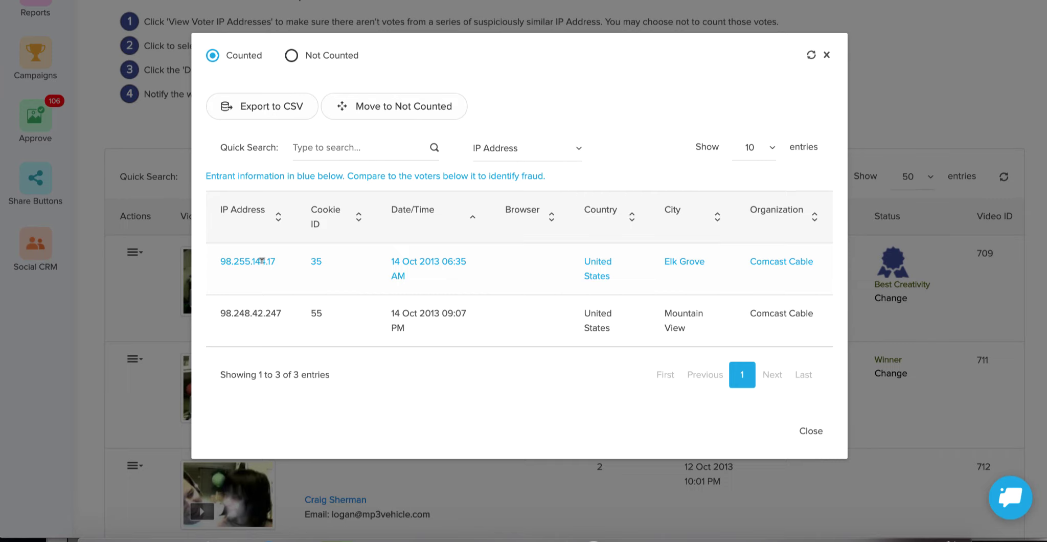
left_click(261, 311)
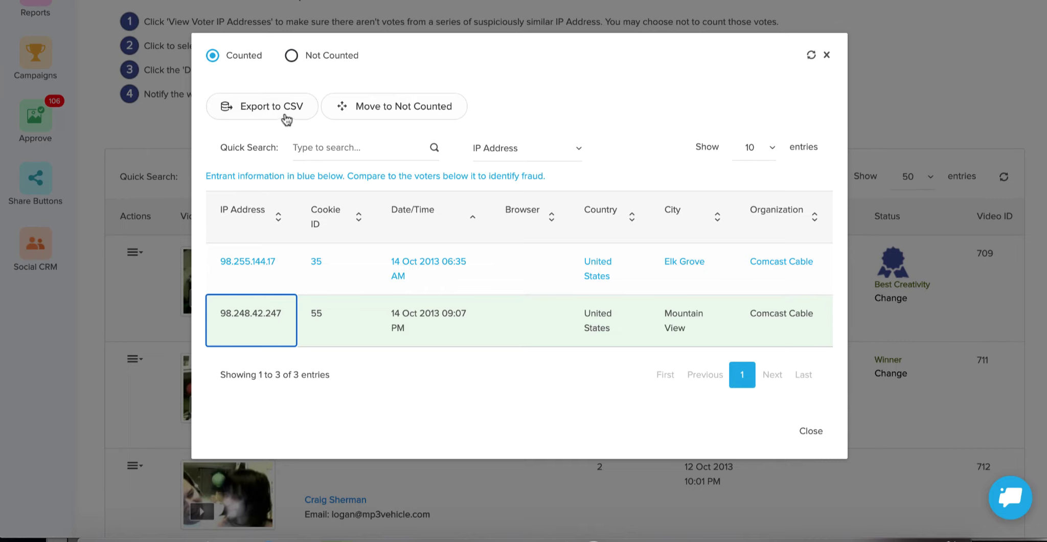
left_click(826, 55)
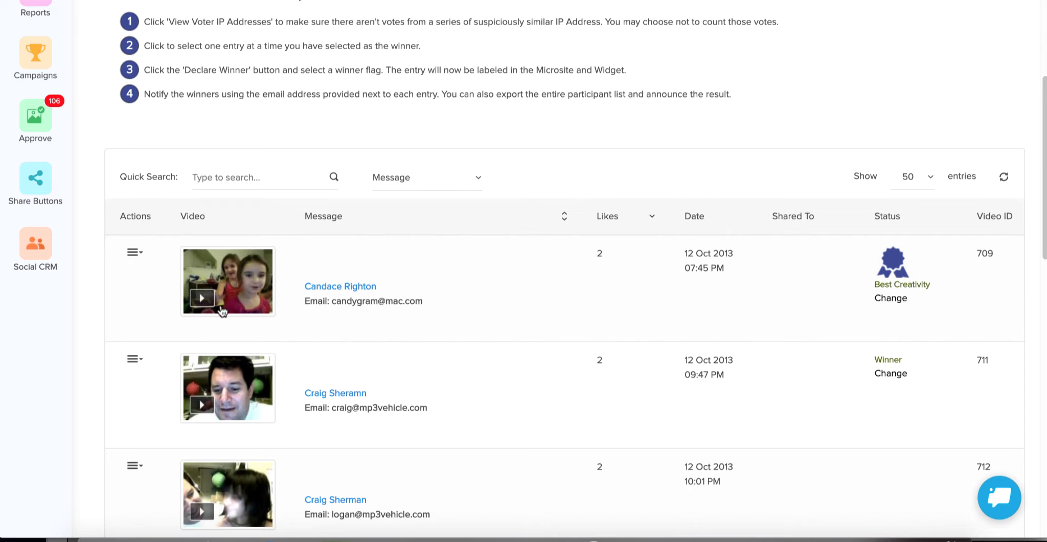
Declare the third video entry a winner with the 3rd place flag and return to the console's award instructions.
scroll(176, 296, "down", 1)
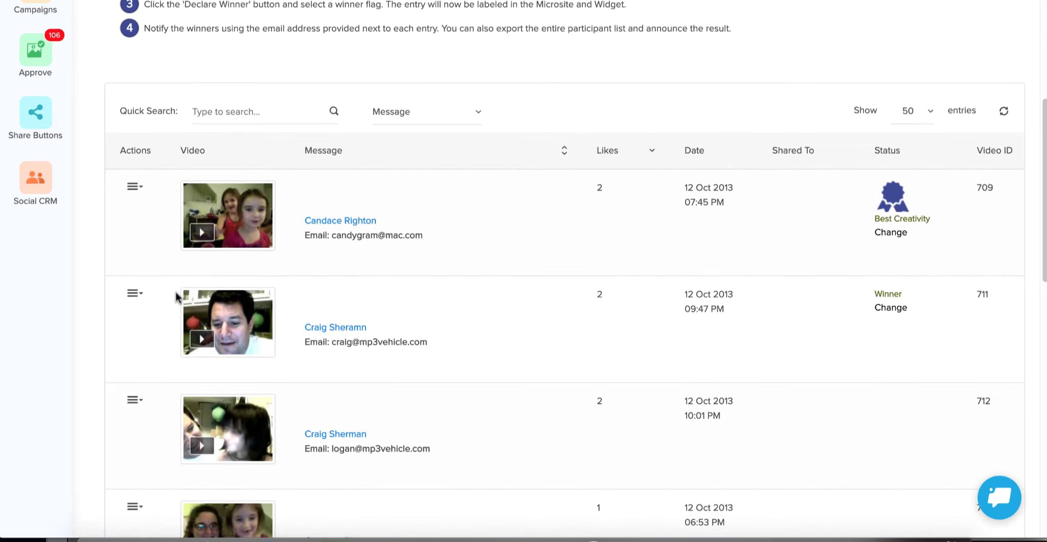
left_click(133, 402)
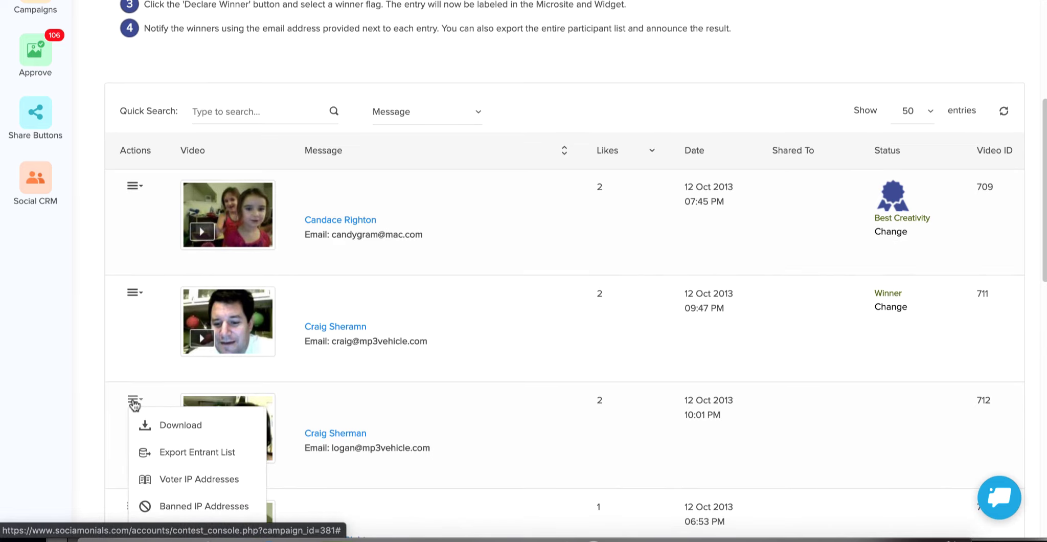
scroll(143, 394, "down", 1)
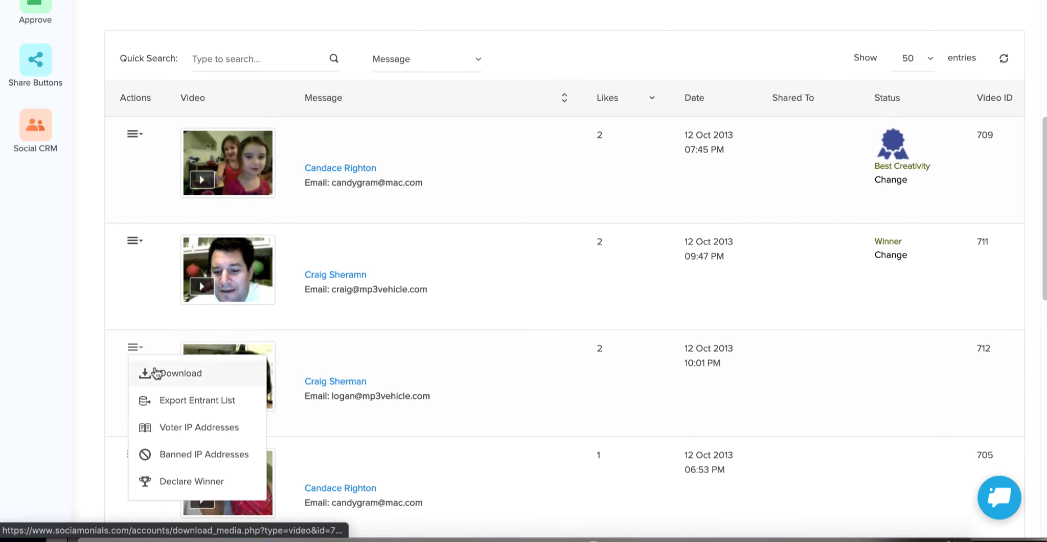
left_click(194, 483)
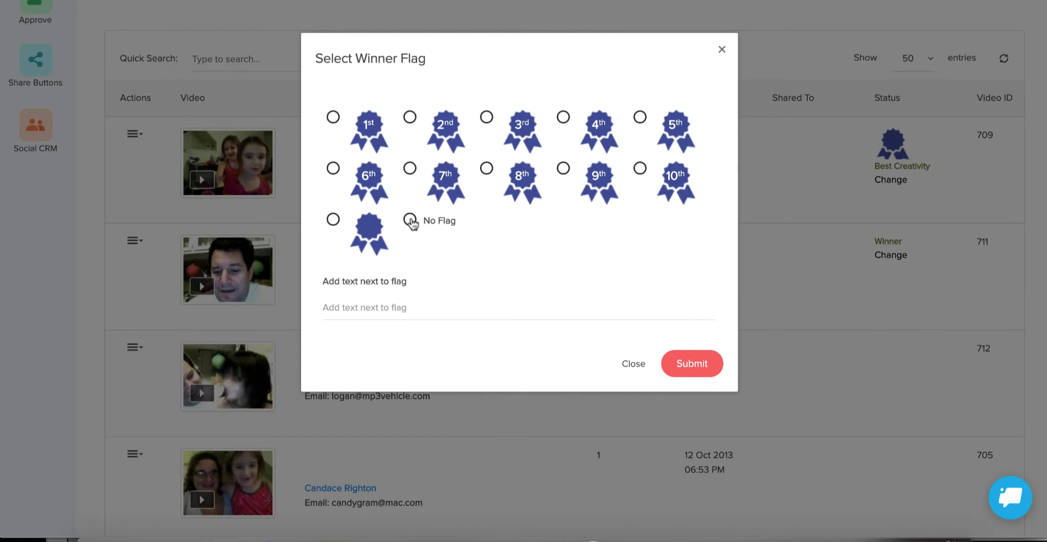
left_click(487, 118)
left_click(695, 369)
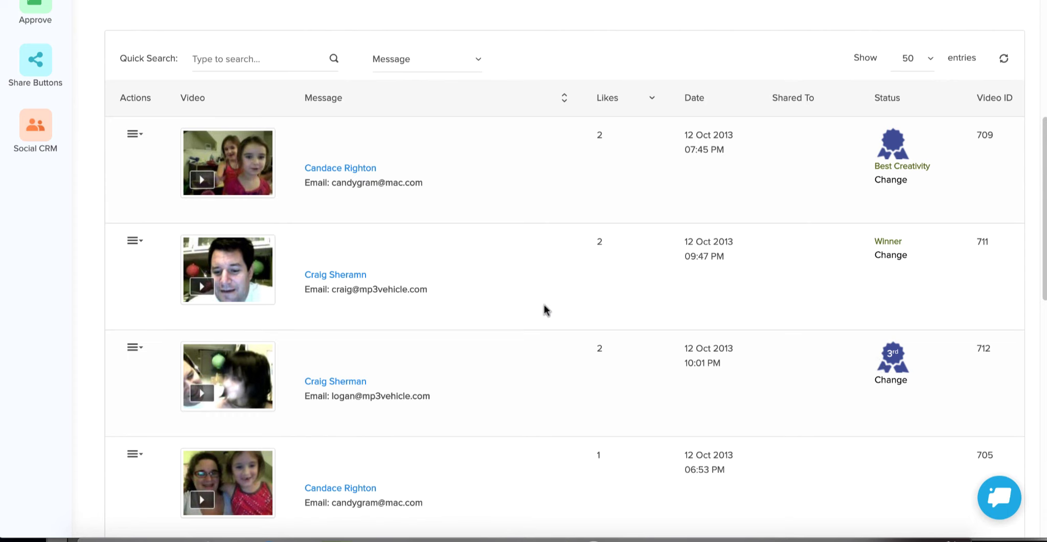
scroll(545, 301, "up", 3)
scroll(548, 300, "up", 3)
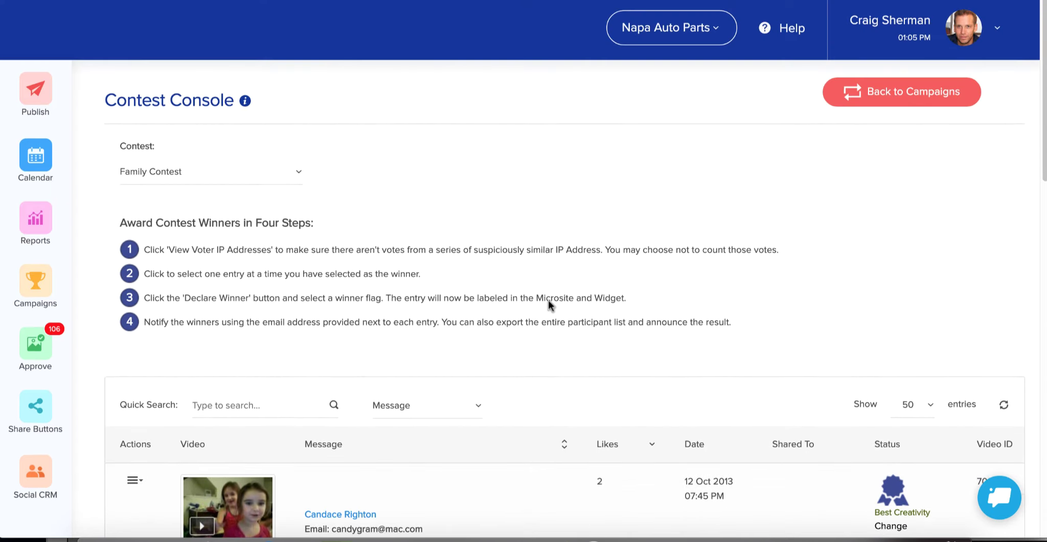